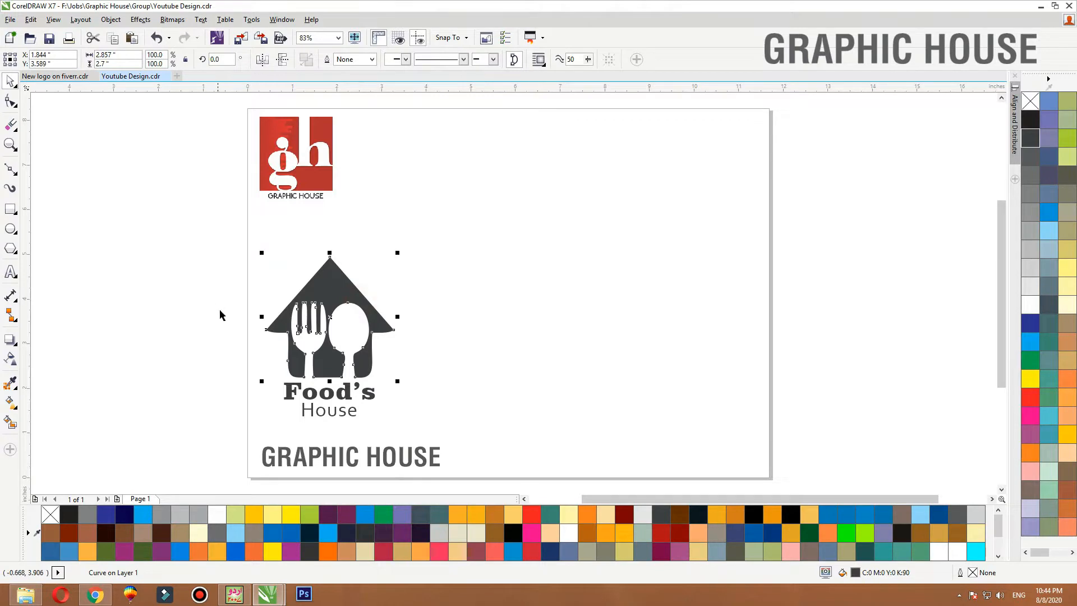
- Move the complete Food's House logo slightly upward on the page
drag(219, 235, 436, 428)
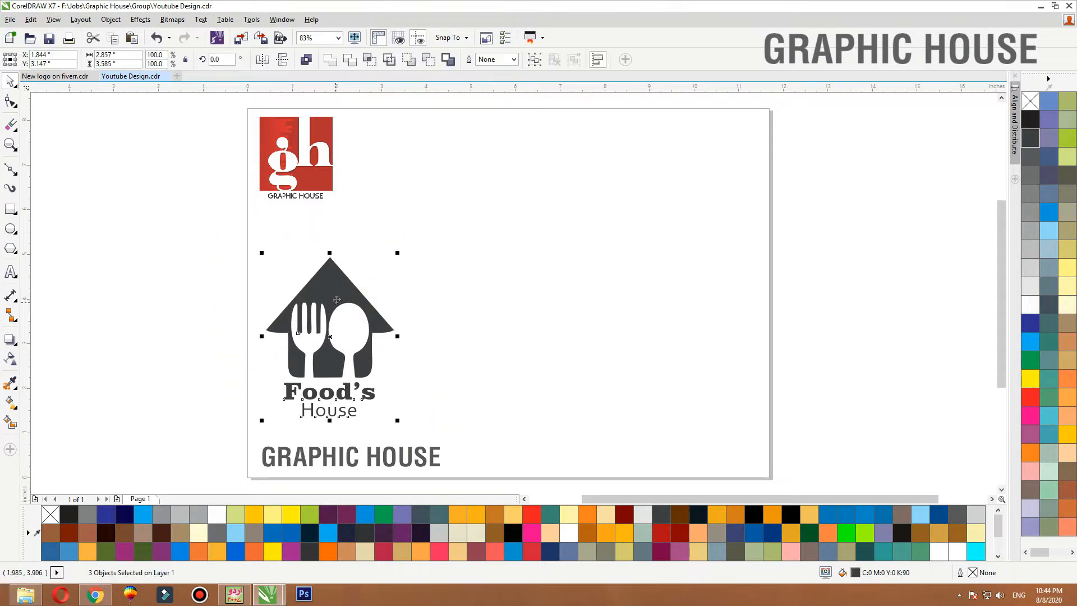
drag(335, 294, 337, 287)
click(252, 308)
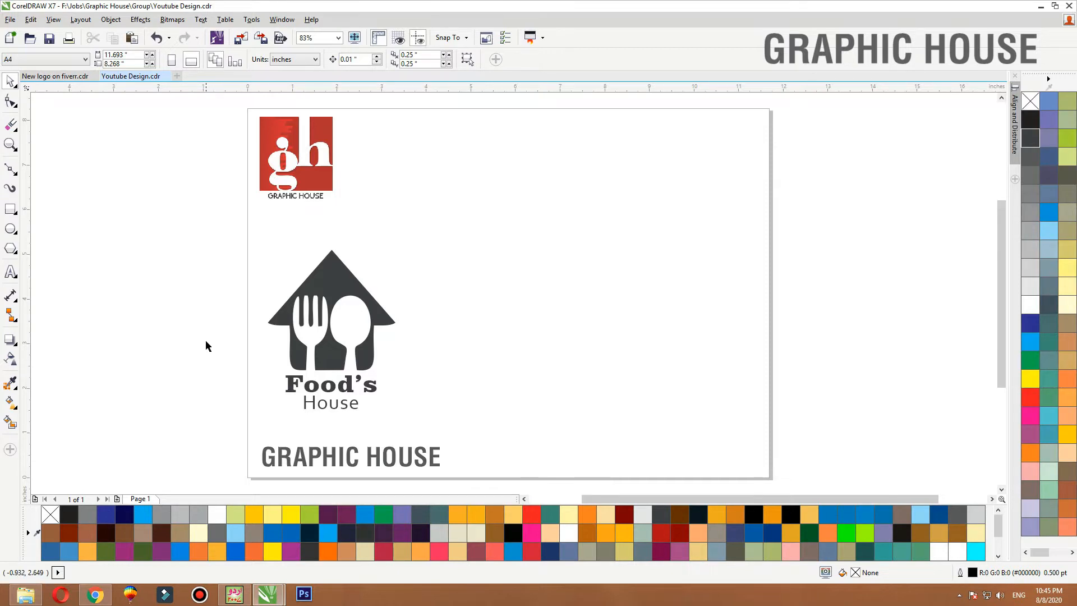
drag(292, 312, 243, 361)
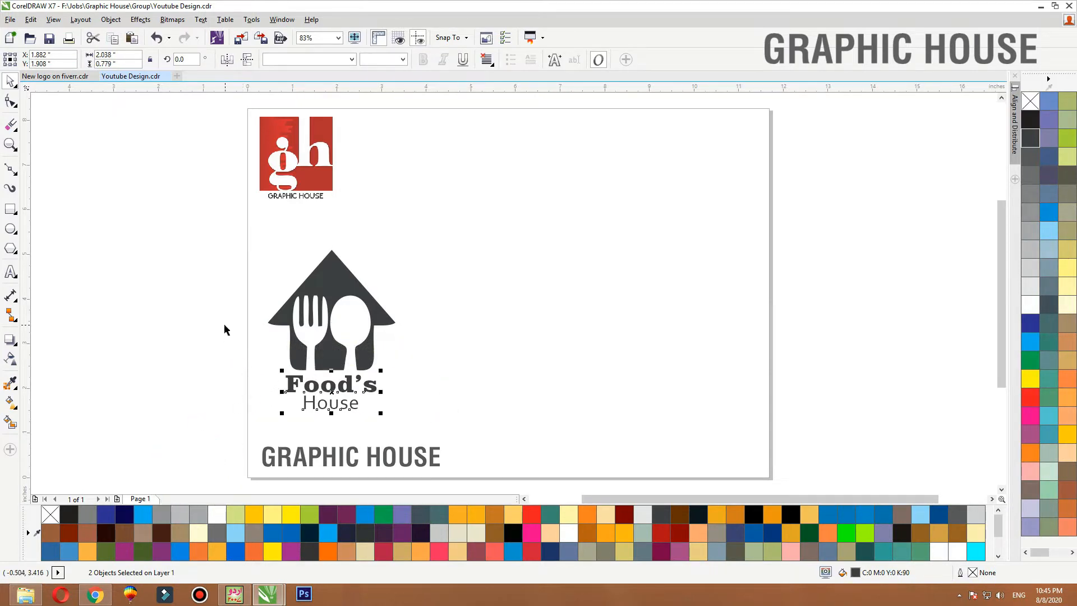
click(349, 312)
click(334, 302)
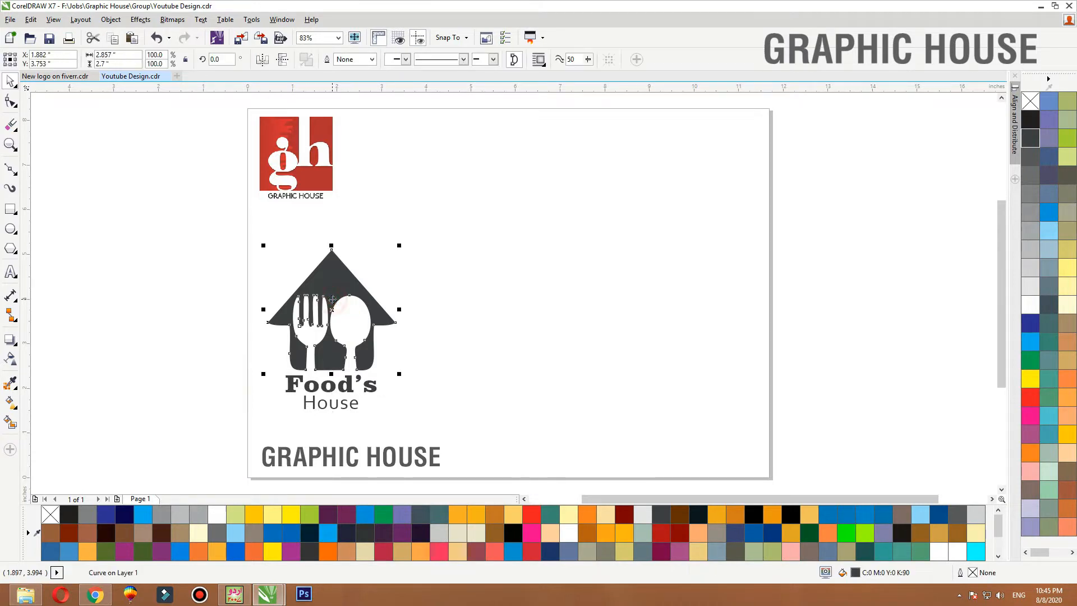
click(245, 296)
- Nudge the word House slightly to the left beneath the Food's text
scroll(244, 295, down, 2)
key(F2)
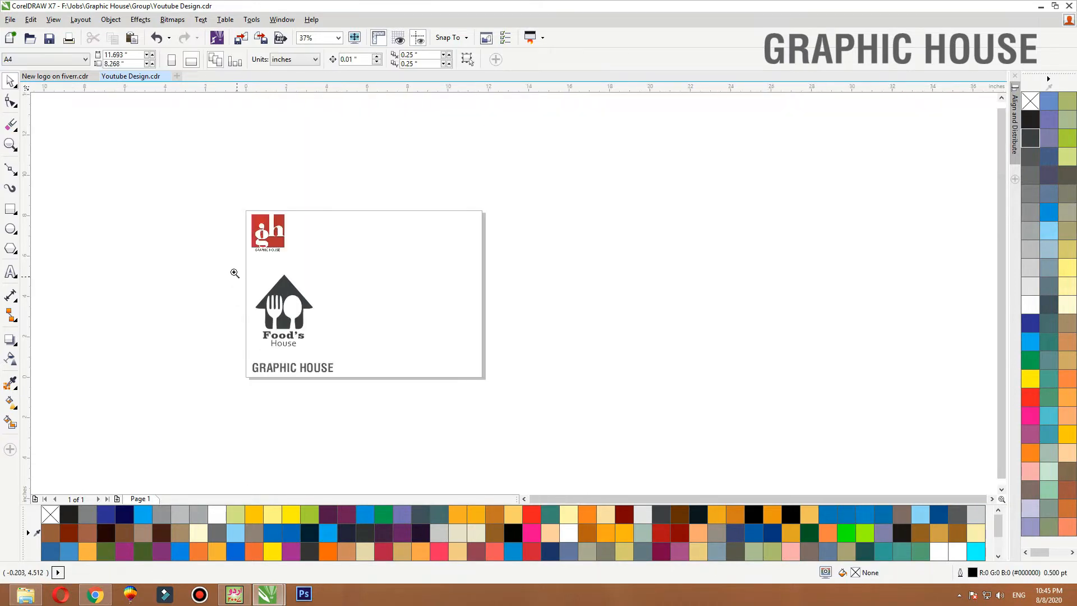
drag(237, 268, 384, 352)
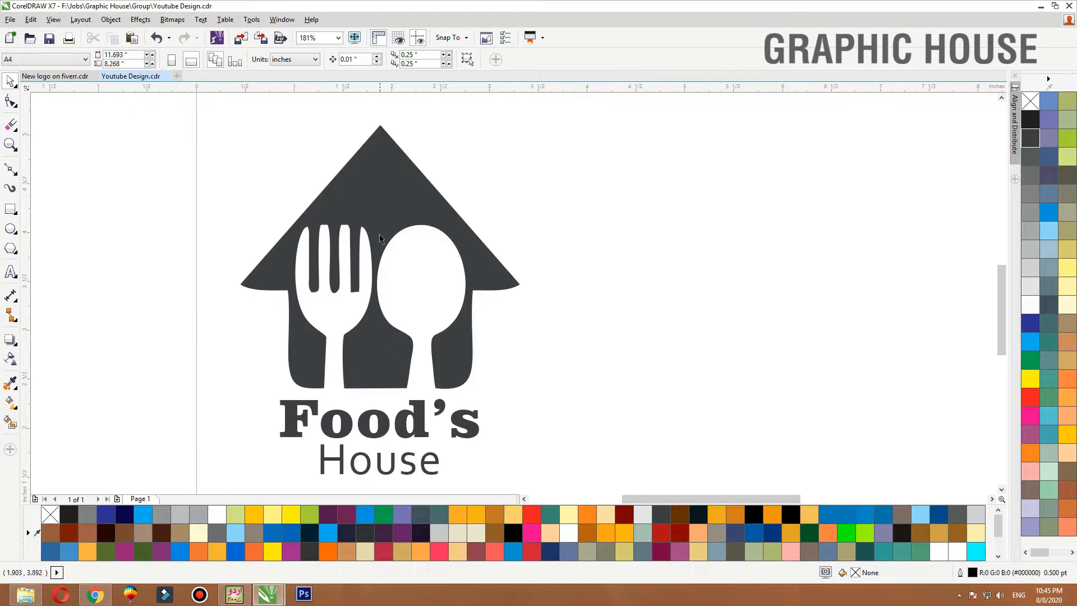
click(380, 230)
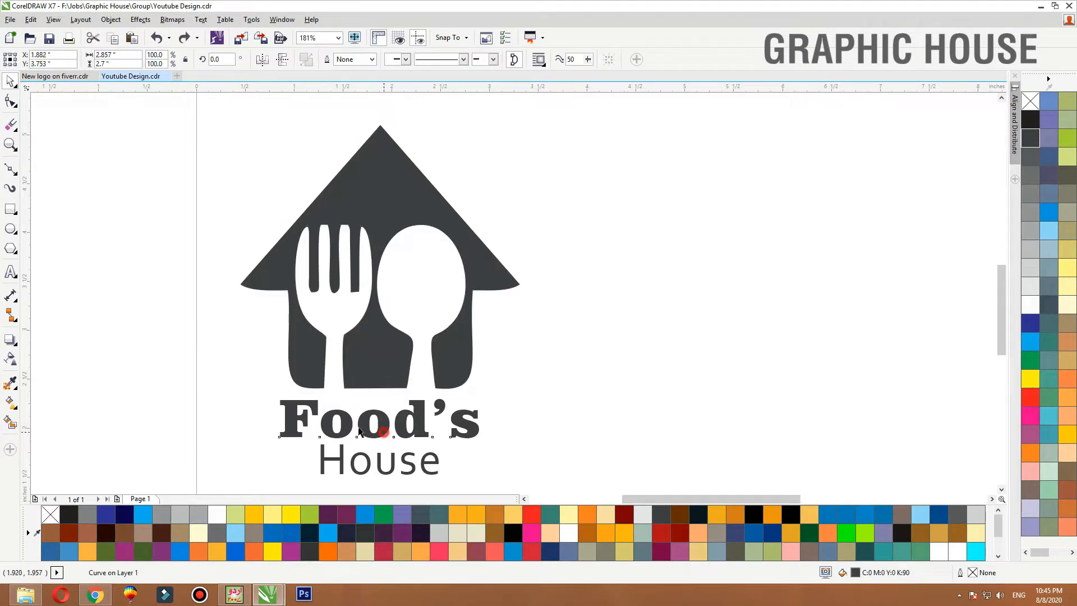
click(391, 442)
drag(391, 463, 383, 463)
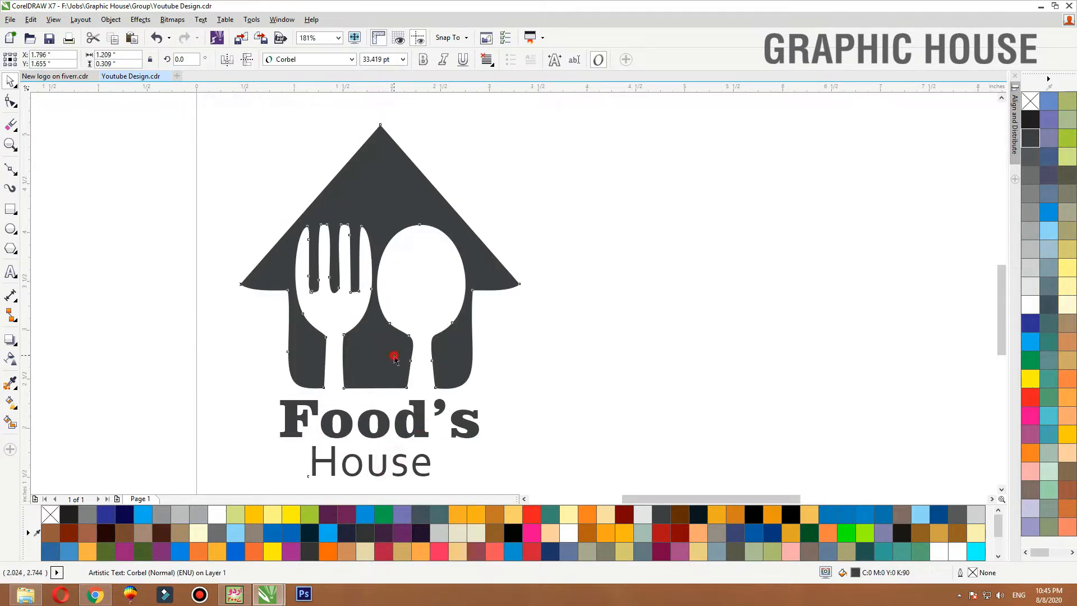
- Scale the house icon down to 67% and lower it to just above the Food's text
click(395, 386)
drag(524, 122, 475, 165)
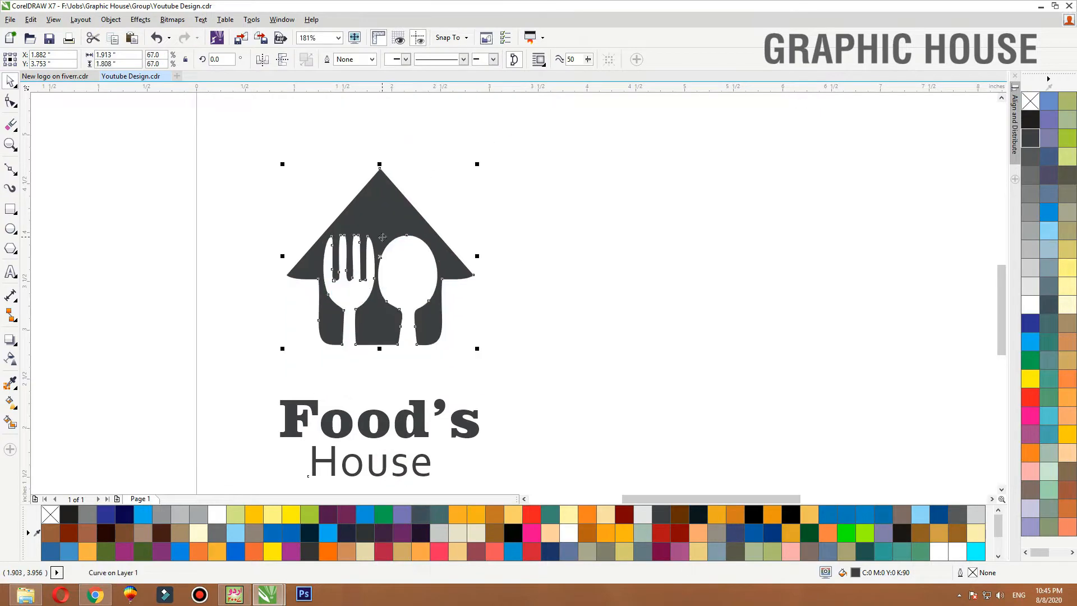
drag(383, 237, 383, 281)
- Align the house icon and both text lines to a common vertical centre line
click(504, 248)
drag(540, 234, 118, 539)
key(c)
- Fill the house icon and both text lines with 70% black grey
click(228, 360)
scroll(312, 310, down, 2)
drag(231, 210, 461, 403)
key(shift+F2)
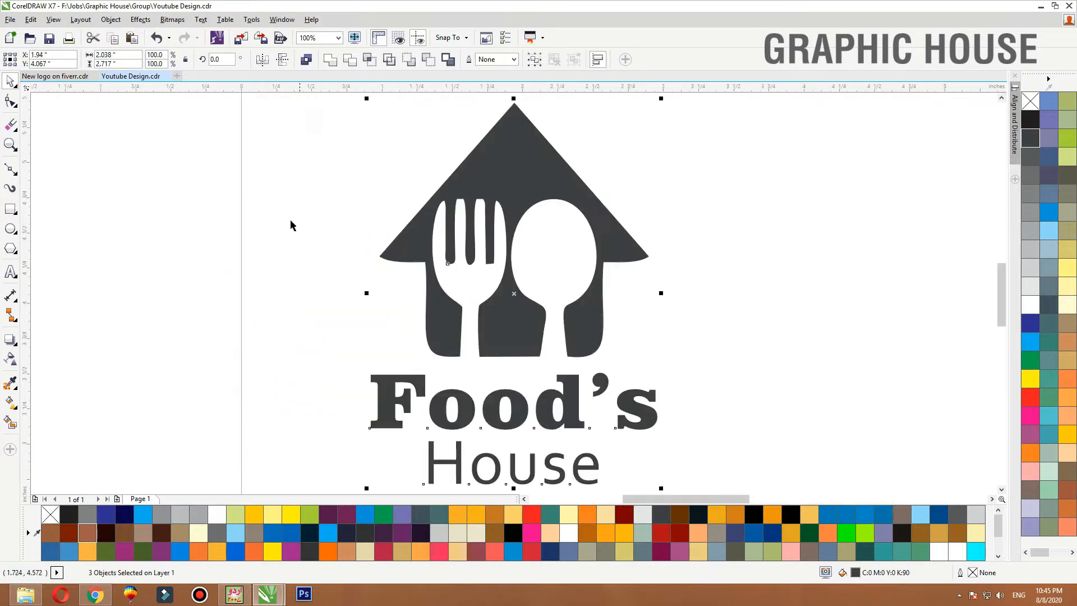
click(1035, 193)
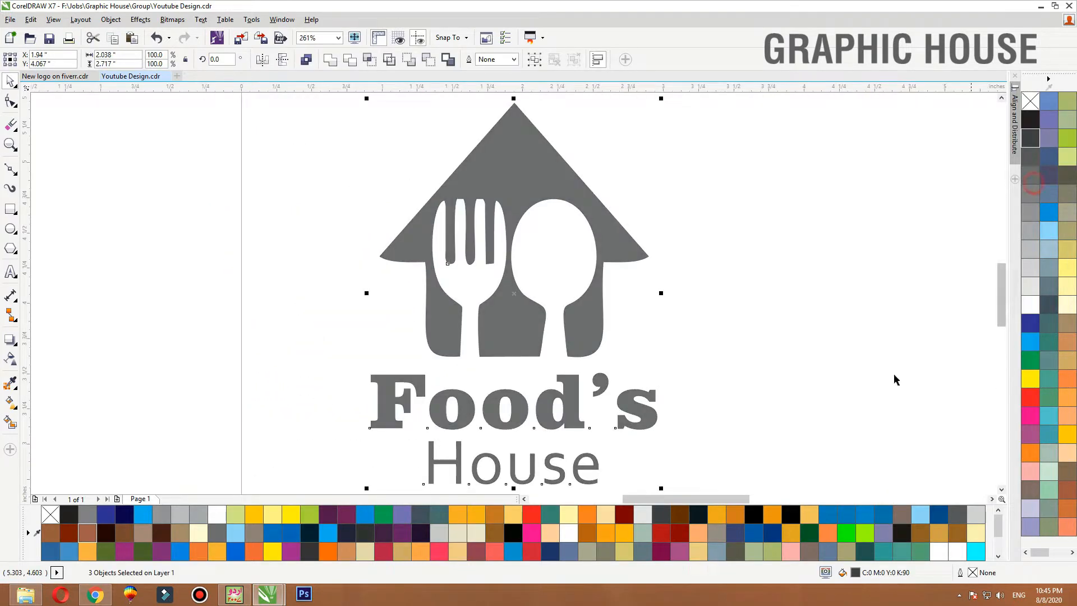
- Fill the Food's text with blue (C:100 M:20 Y:0 K:0)
click(714, 230)
click(582, 408)
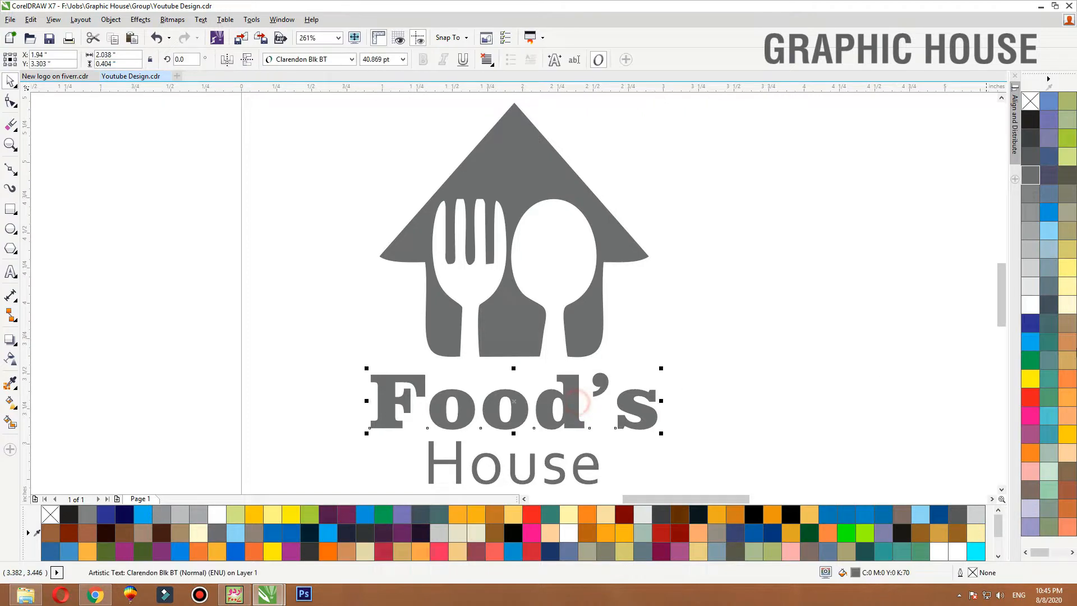
click(1049, 212)
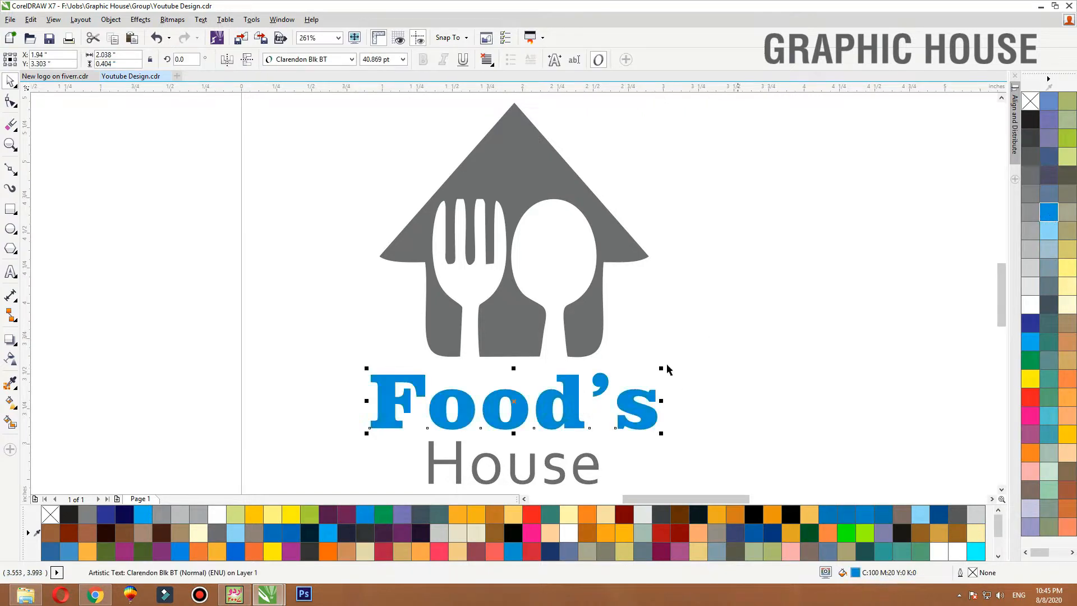
- Nudge the House text slightly up and left beneath Food's, and undo a small shift of the house icon
drag(563, 481, 555, 478)
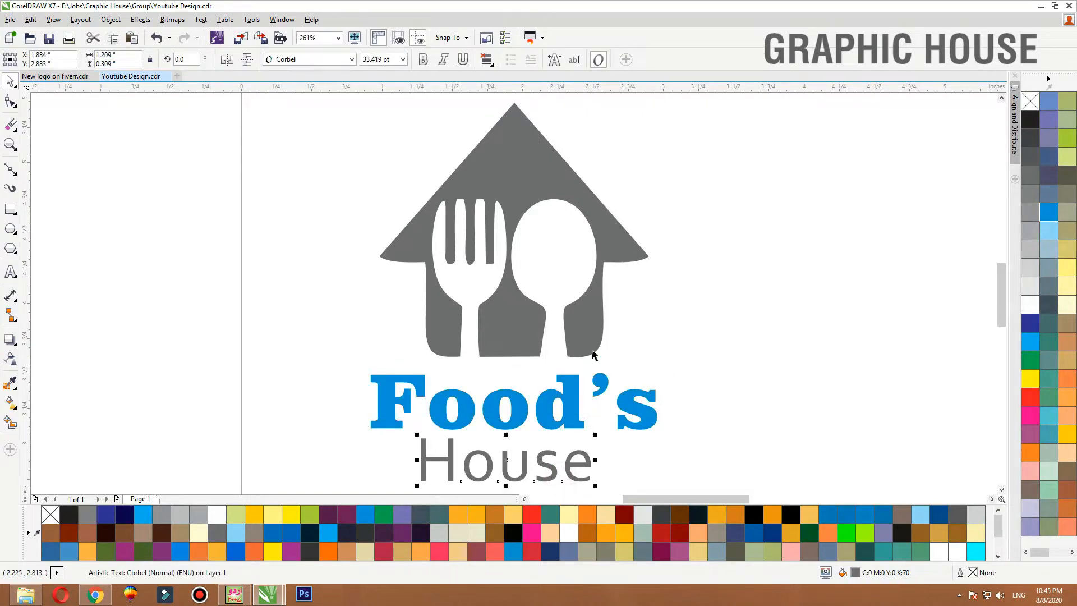
drag(588, 335, 601, 342)
key(ctrl+z)
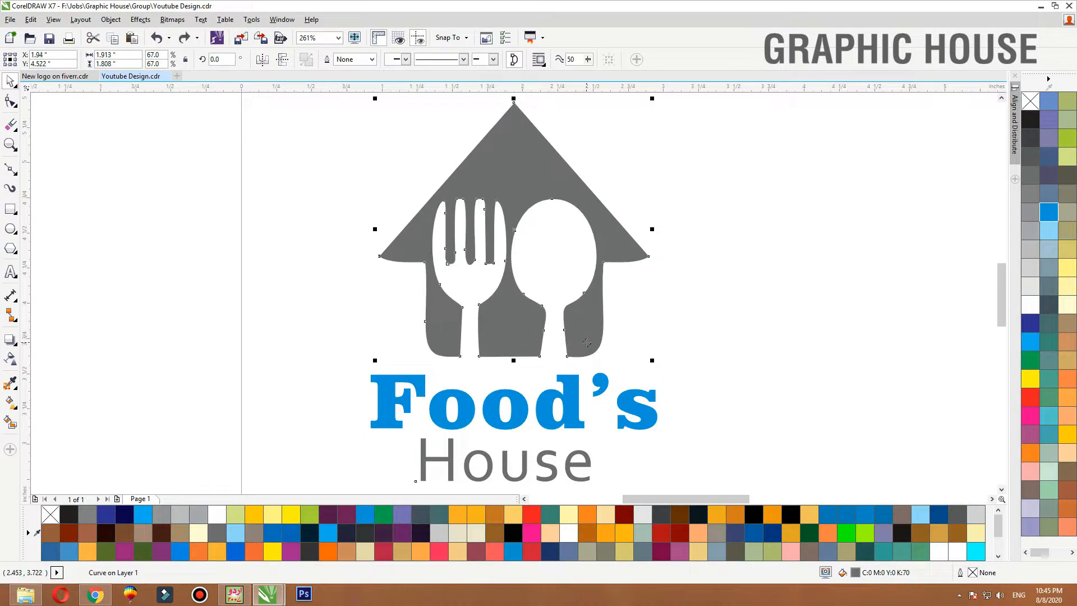
click(572, 410)
- Duplicate the complete logo to its right and repeat the copy to make an evenly spaced row of five
scroll(321, 328, down, 2)
drag(299, 204, 537, 447)
drag(416, 335, 569, 336)
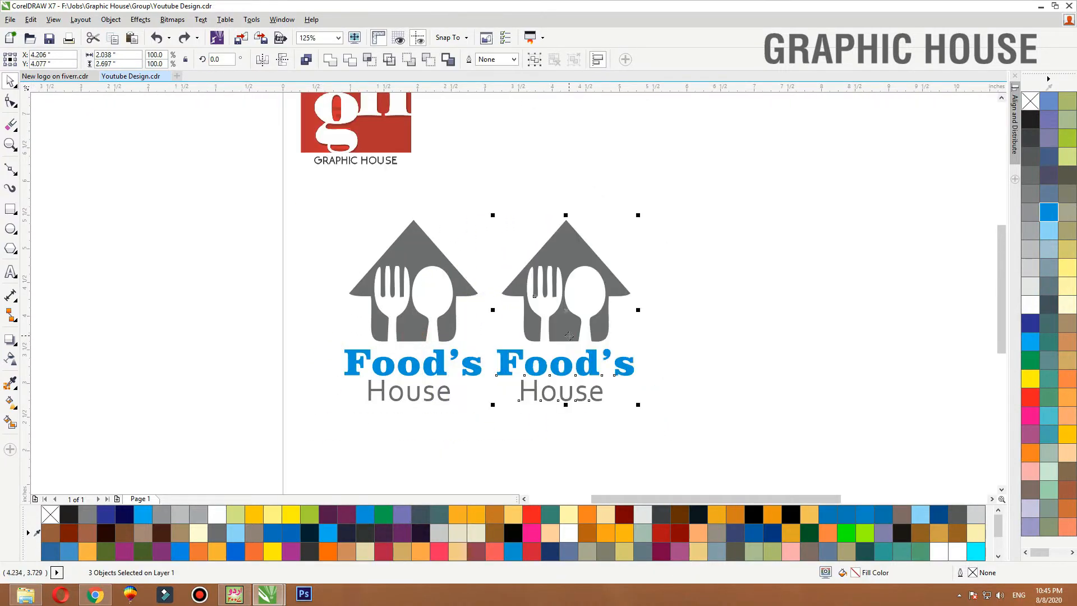
key(ctrl+r)
key(ctrl+r)
key(ctrl+r)
click(579, 150)
scroll(426, 264, down, 1)
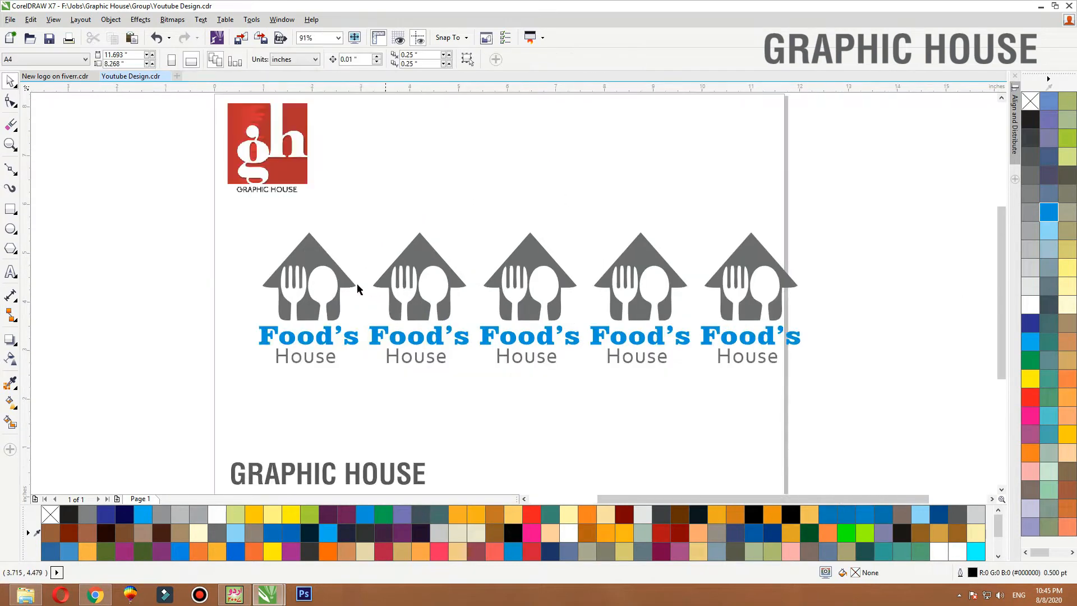
- Recolour the Food's text red on the second logo, orange (C:0 M:60 Y:100 K:0) on the third and green on the fifth
click(410, 334)
click(1032, 397)
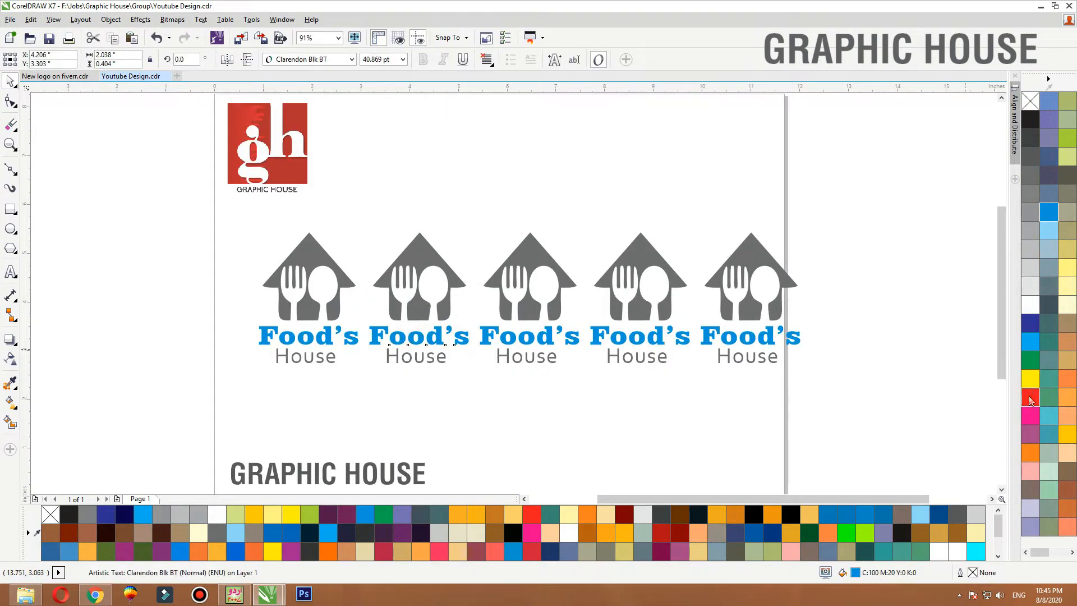
click(549, 348)
click(1031, 452)
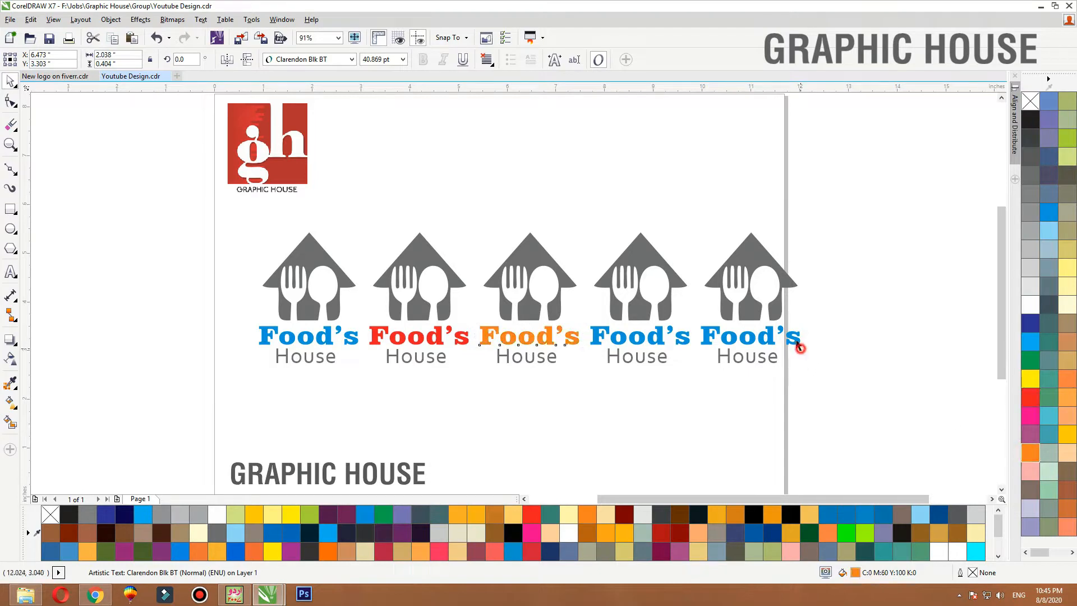
click(797, 344)
click(1069, 138)
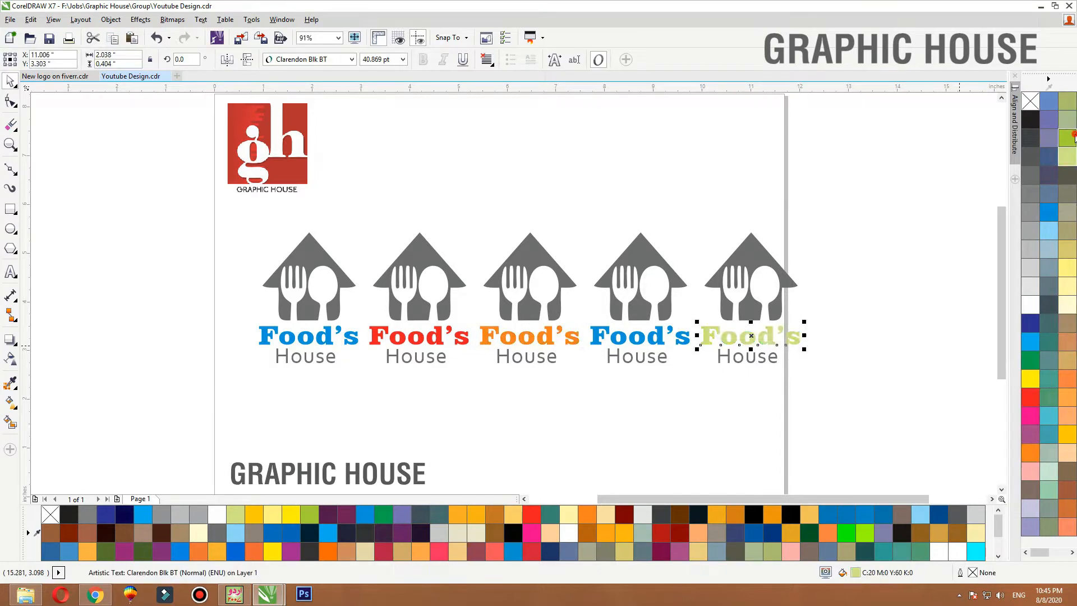
click(1031, 359)
click(955, 340)
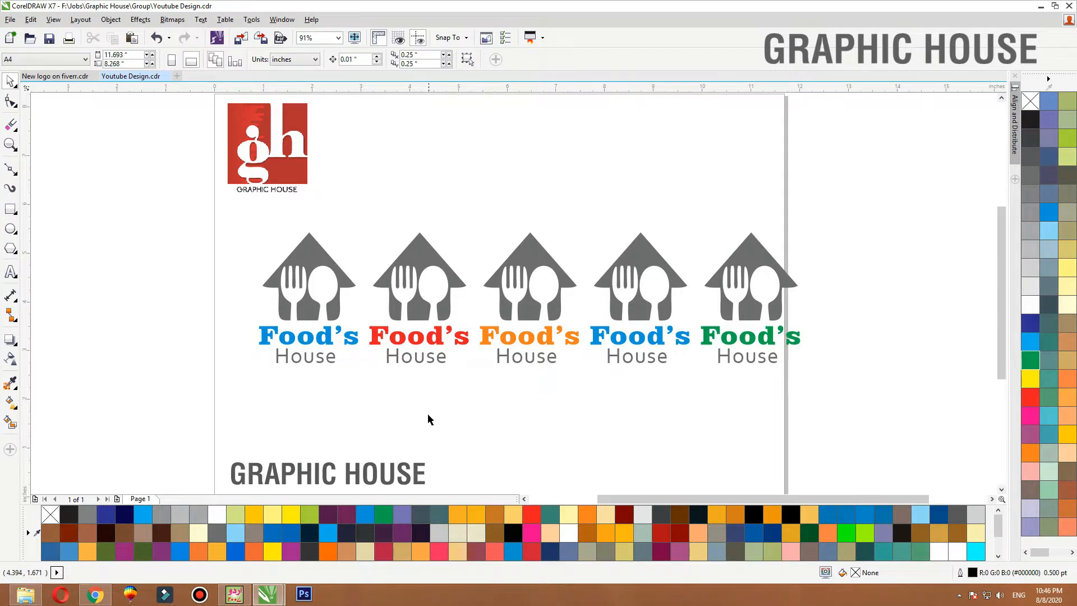
click(428, 362)
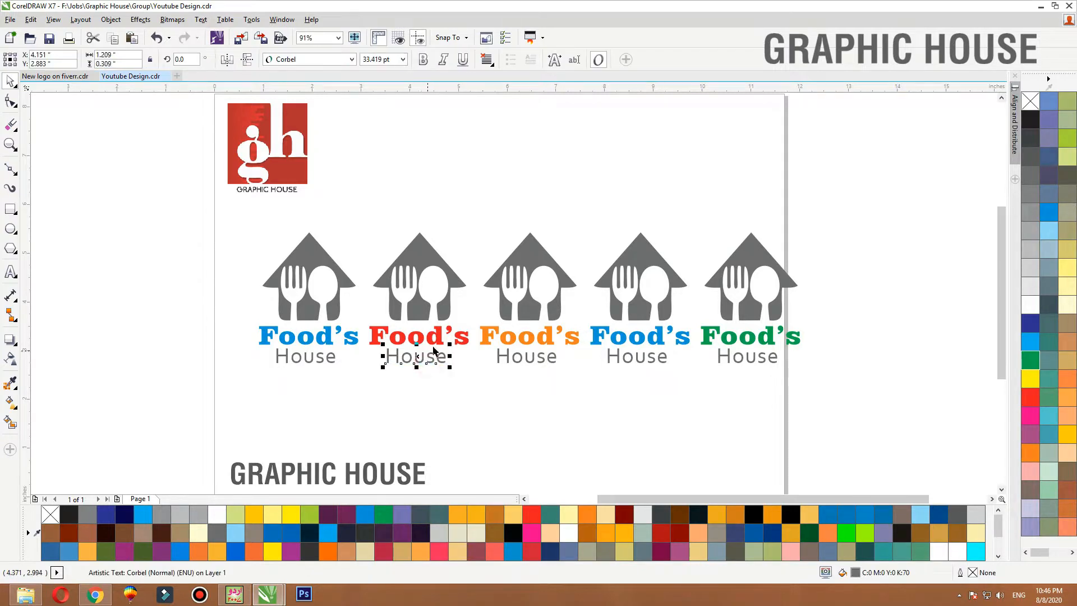
click(434, 343)
click(446, 385)
key(Escape)
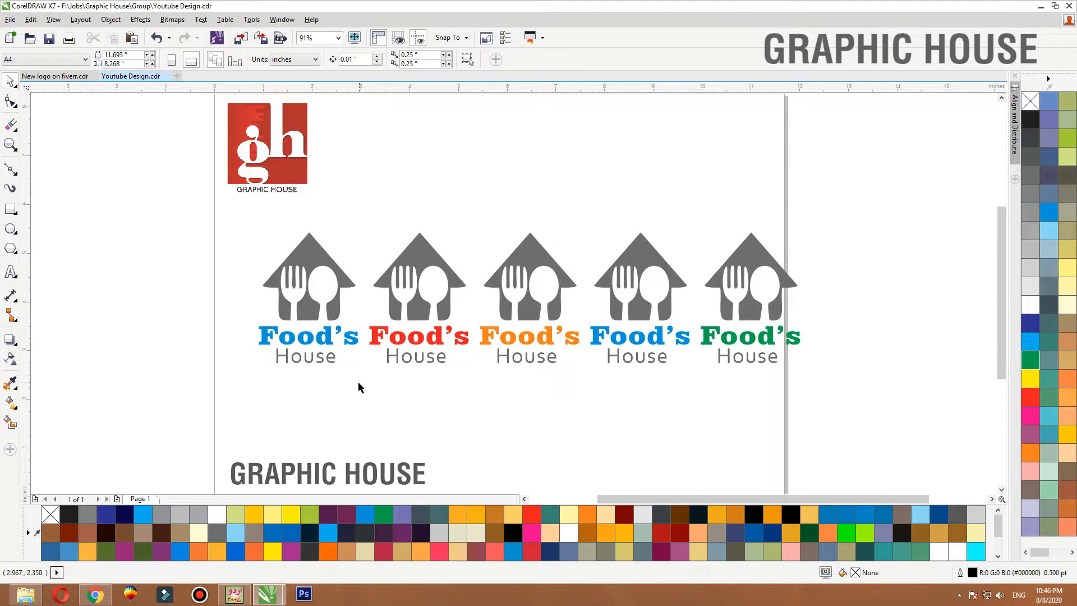
- Move the logo with the red Food's text up above the row
drag(358, 387, 476, 220)
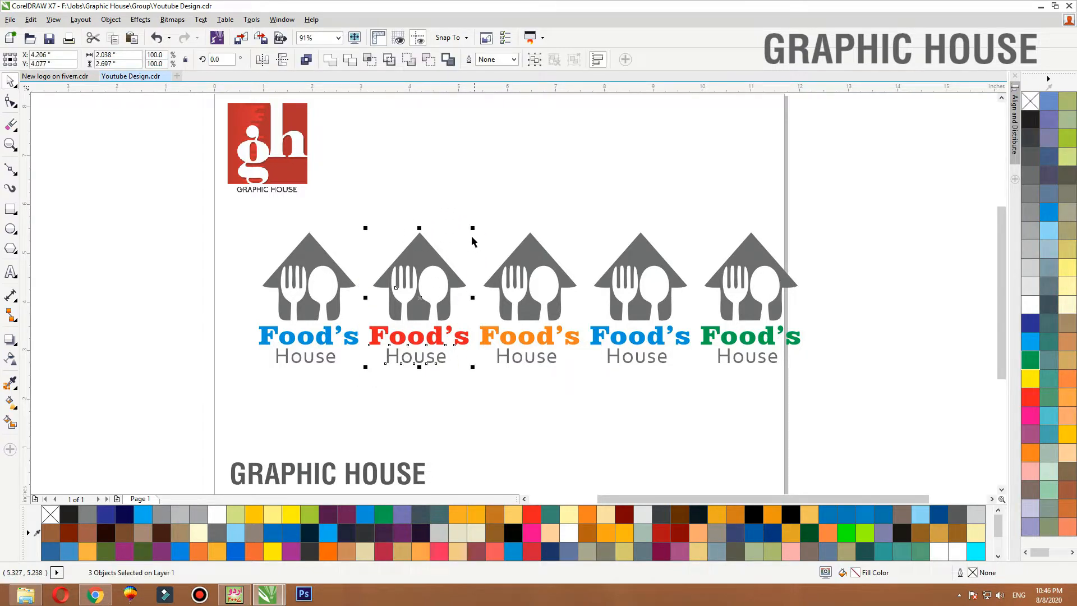
drag(424, 261, 422, 170)
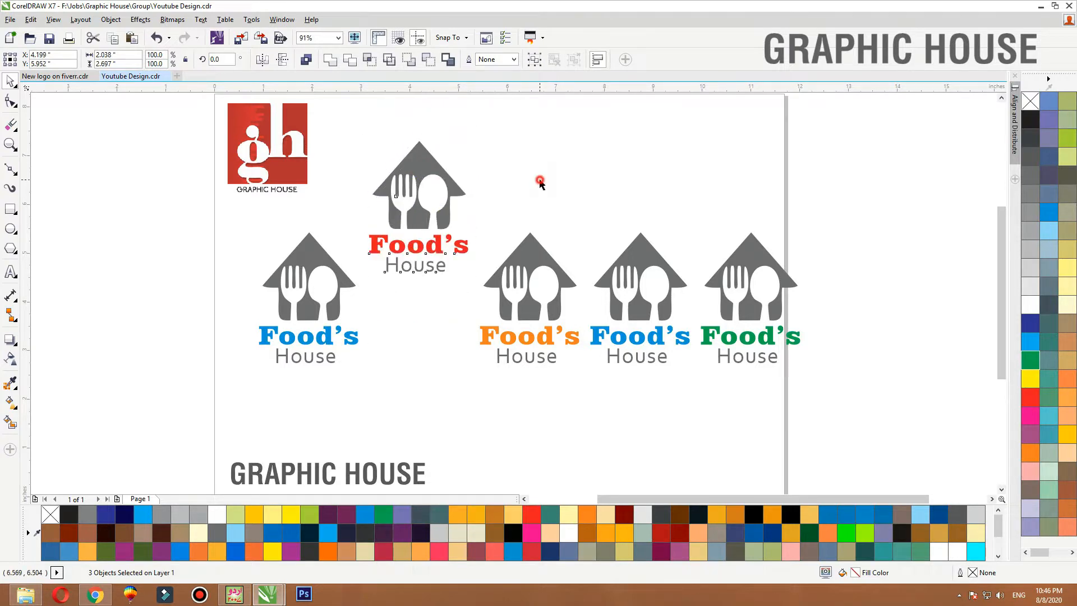
click(538, 178)
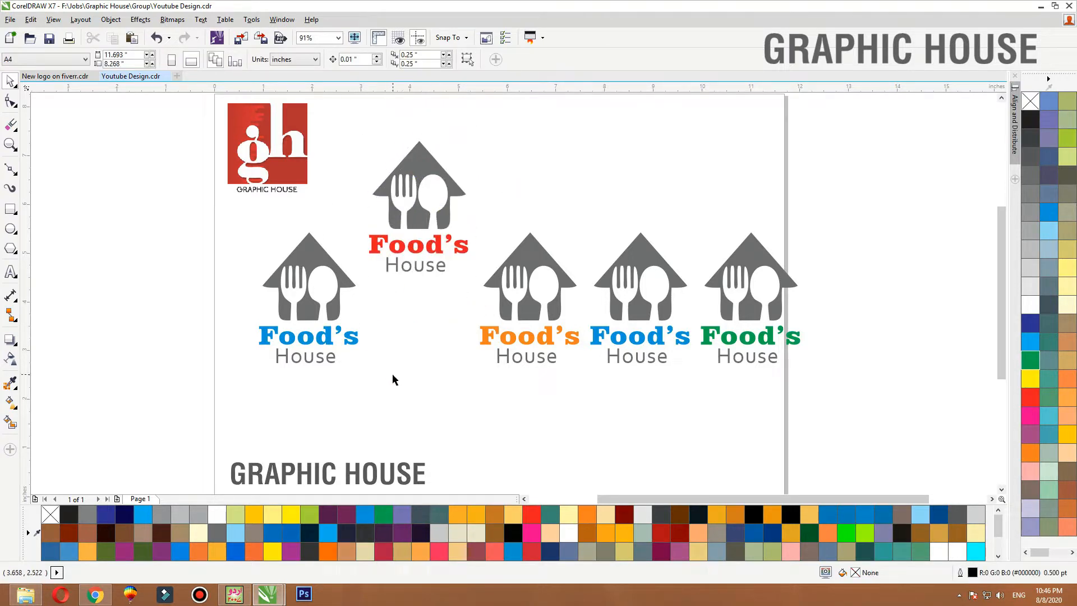
- Move the first blue logo off the page into the empty area to its left
drag(396, 384, 235, 227)
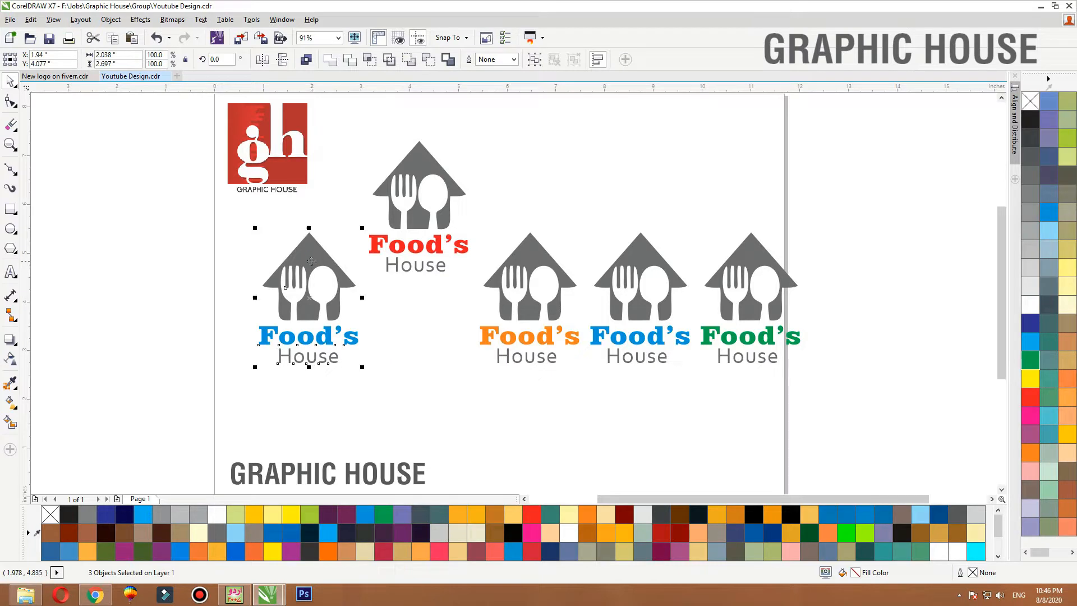
drag(311, 261, 126, 290)
key(shift+F2)
click(295, 212)
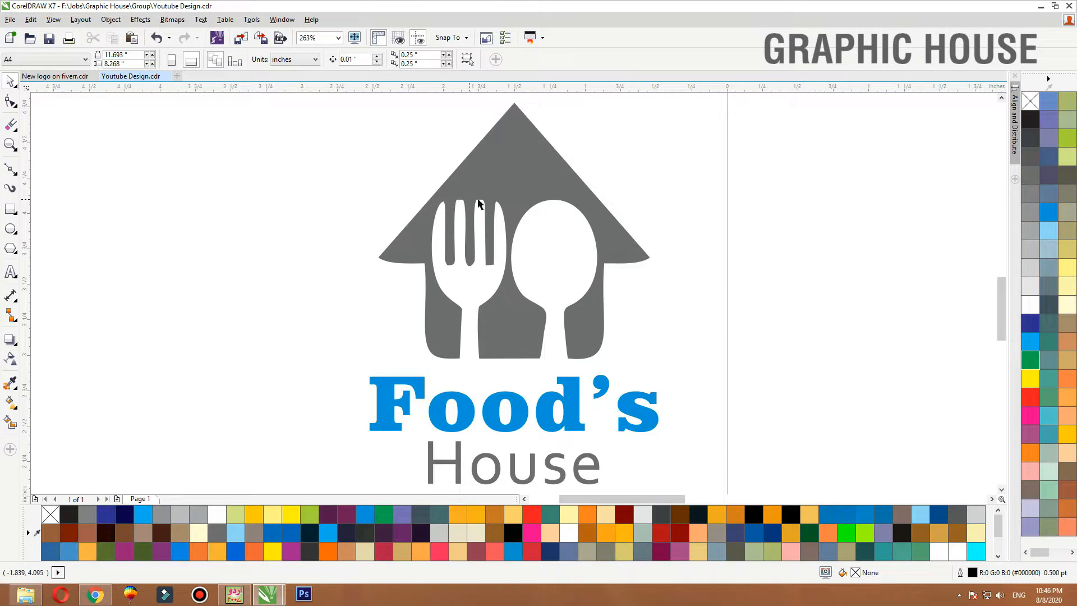
click(495, 187)
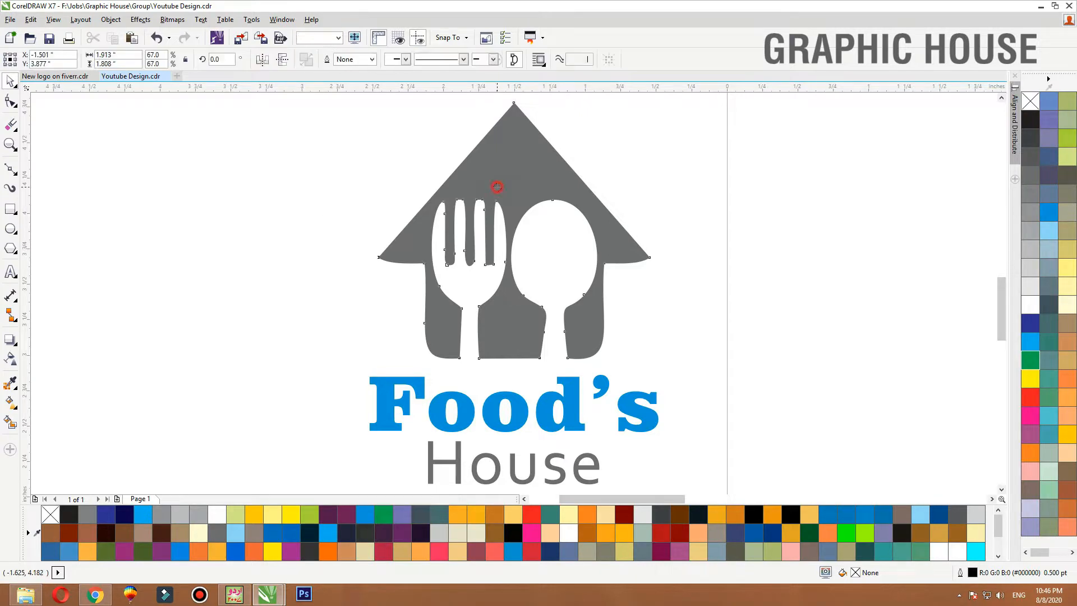
click(268, 206)
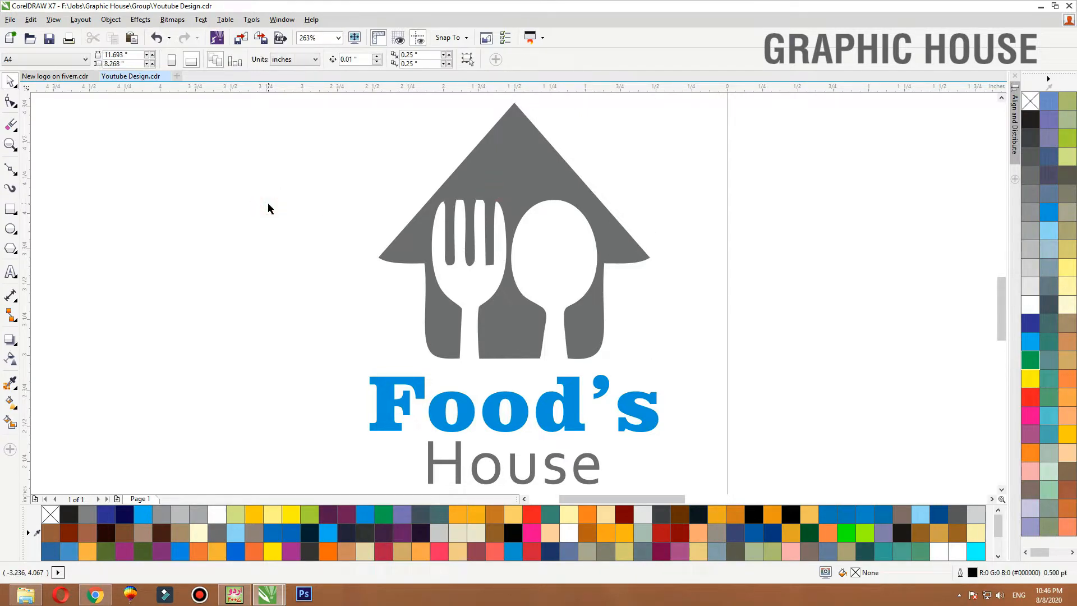
click(221, 272)
click(539, 200)
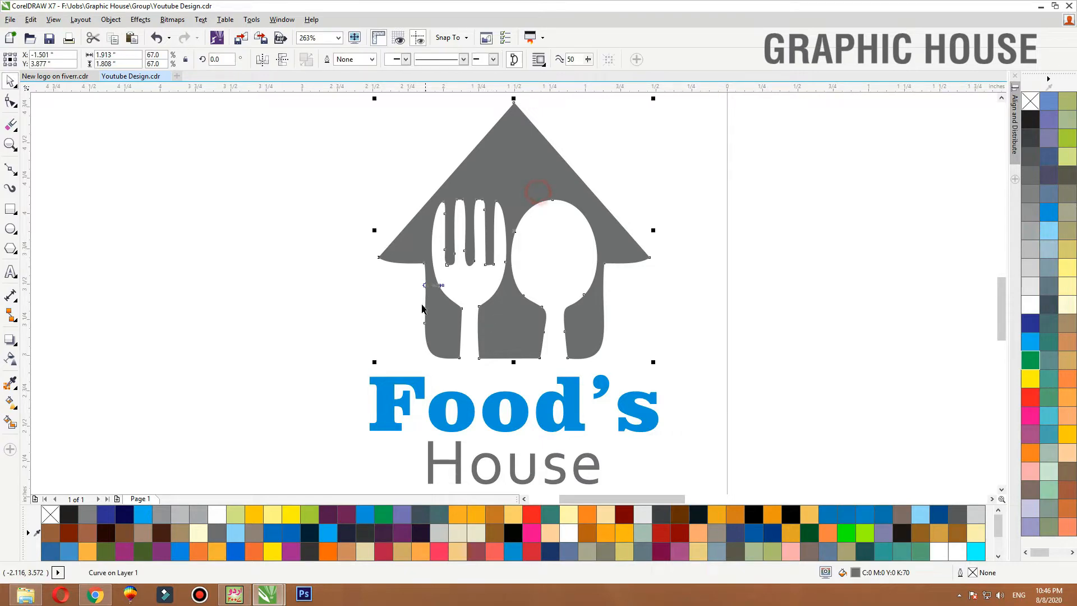
- Move the blue Food's text up so it sits closer beneath the house icon
key(F3)
click(315, 298)
key(F2)
drag(305, 173, 635, 413)
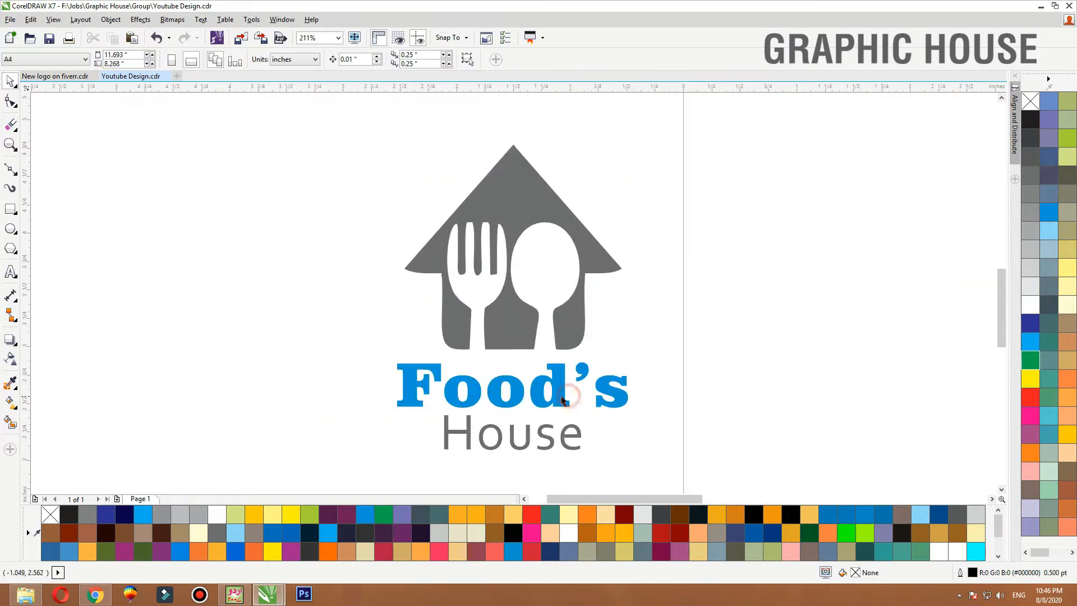
drag(562, 396, 564, 390)
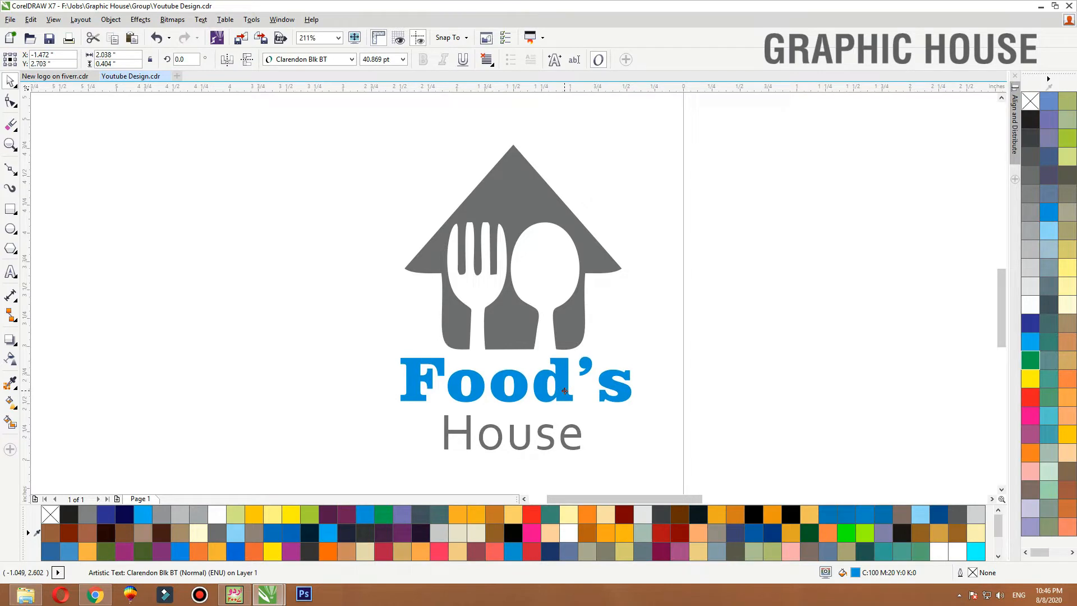
- Widen the letter spacing of the House text and scale the word down to fit beneath Food's
drag(563, 449, 656, 449)
key(F10)
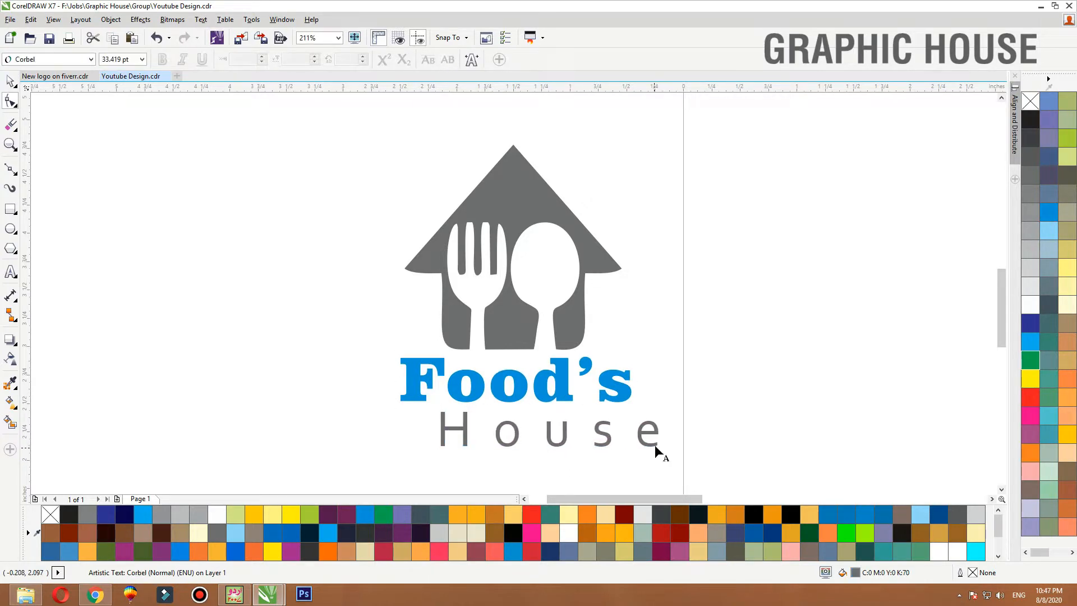
key(space)
drag(661, 408, 550, 417)
- Centre the House text, the blue Food's text and the house icon on one common vertical axis
shift+click(562, 399)
key(c)
shift+click(574, 330)
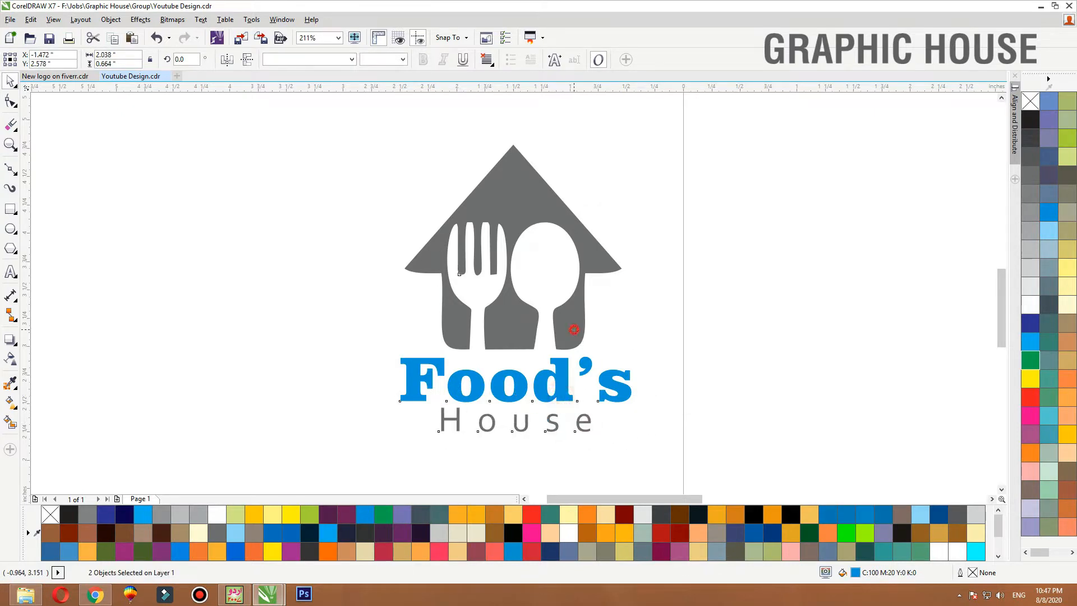
key(c)
click(726, 321)
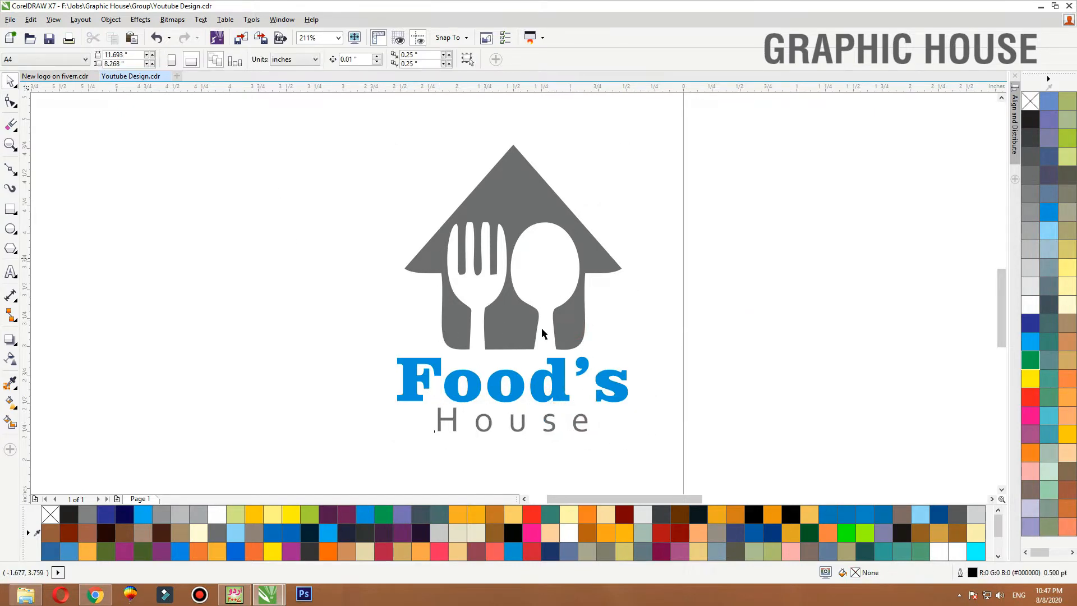
click(539, 390)
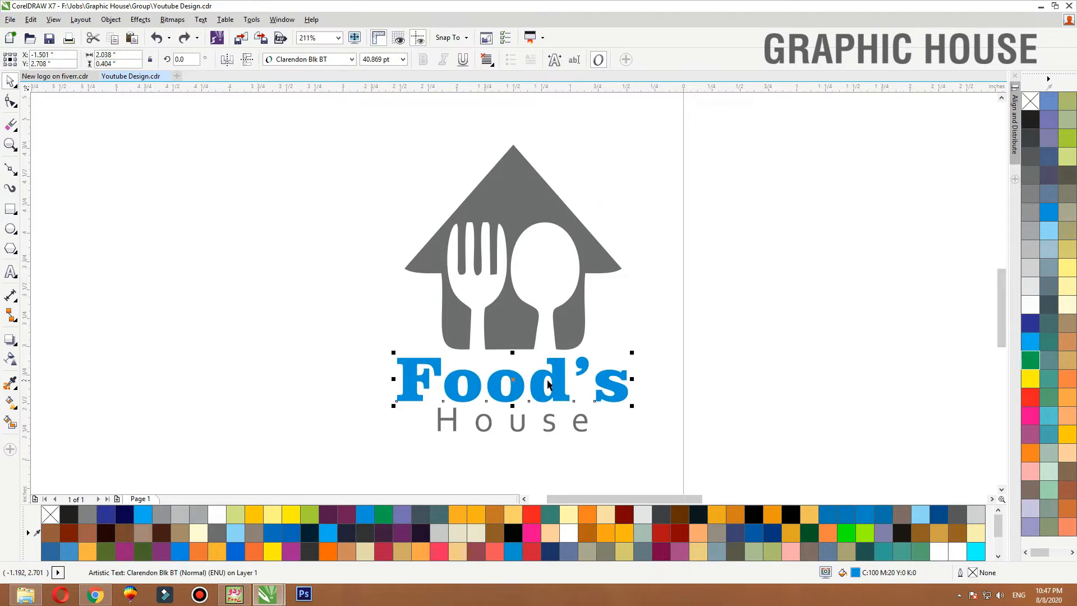
drag(500, 205, 458, 191)
key(ctrl+z)
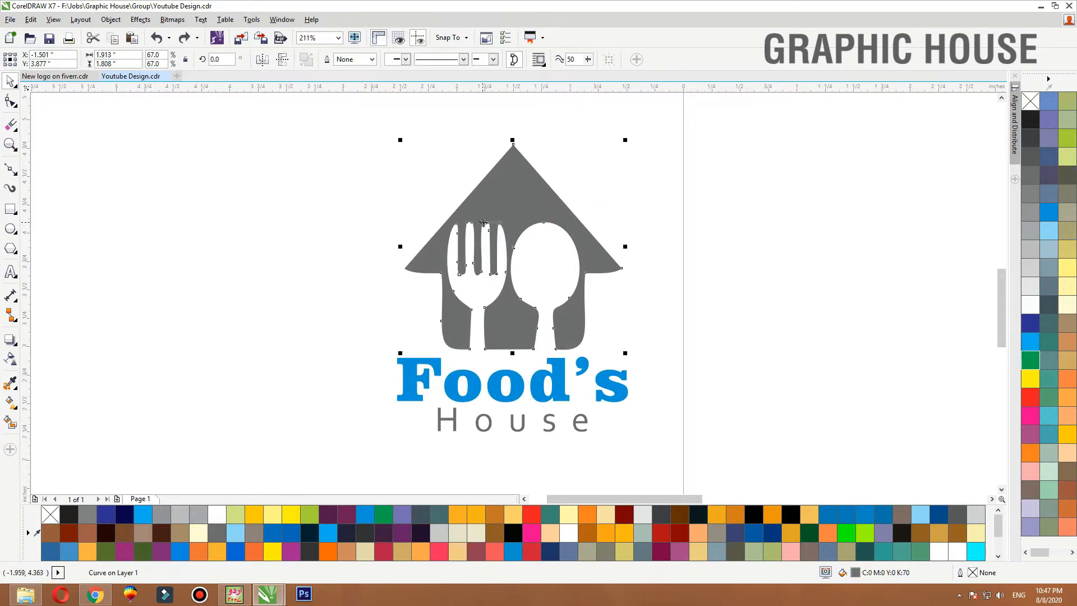
drag(466, 317, 447, 305)
key(ctrl+z)
- Draw a rectangle about 3.5 by 0.36 inches across the roof, filled with 100% cyan and without outline
click(10, 211)
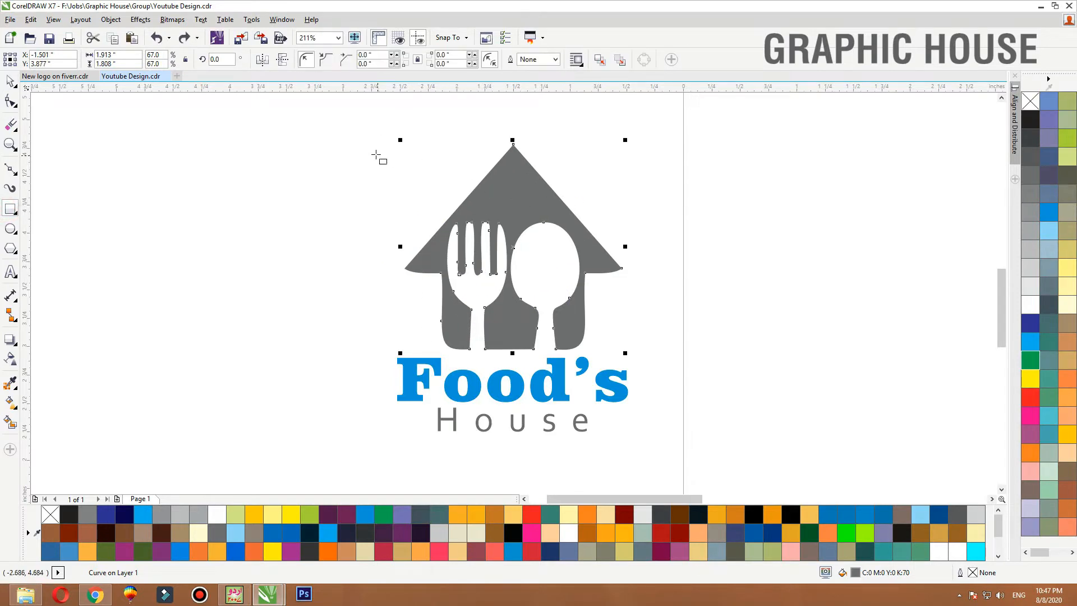
drag(379, 156, 776, 195)
key(space)
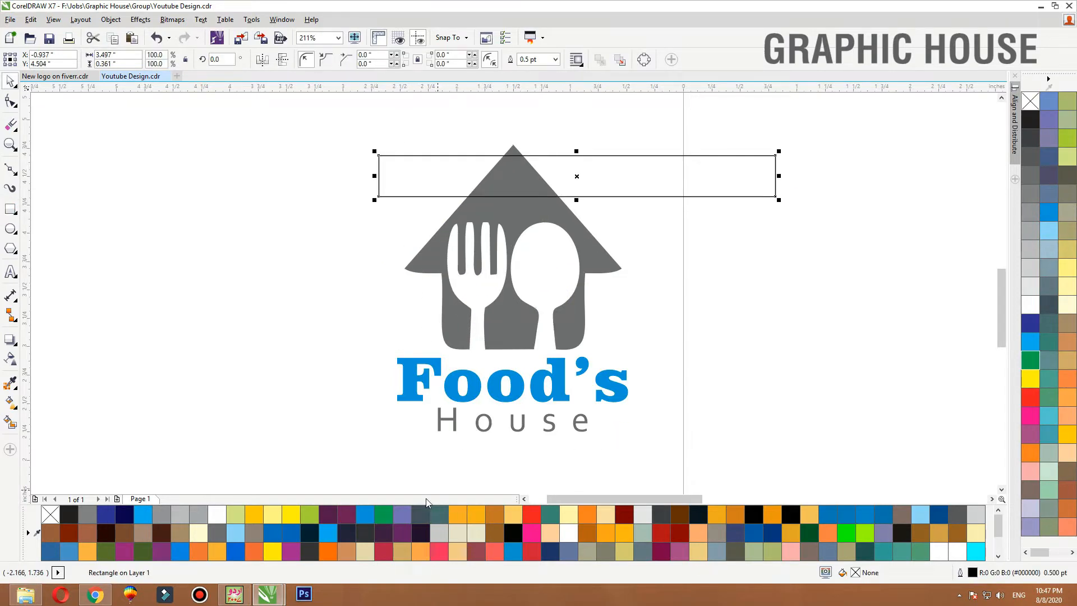
click(1031, 341)
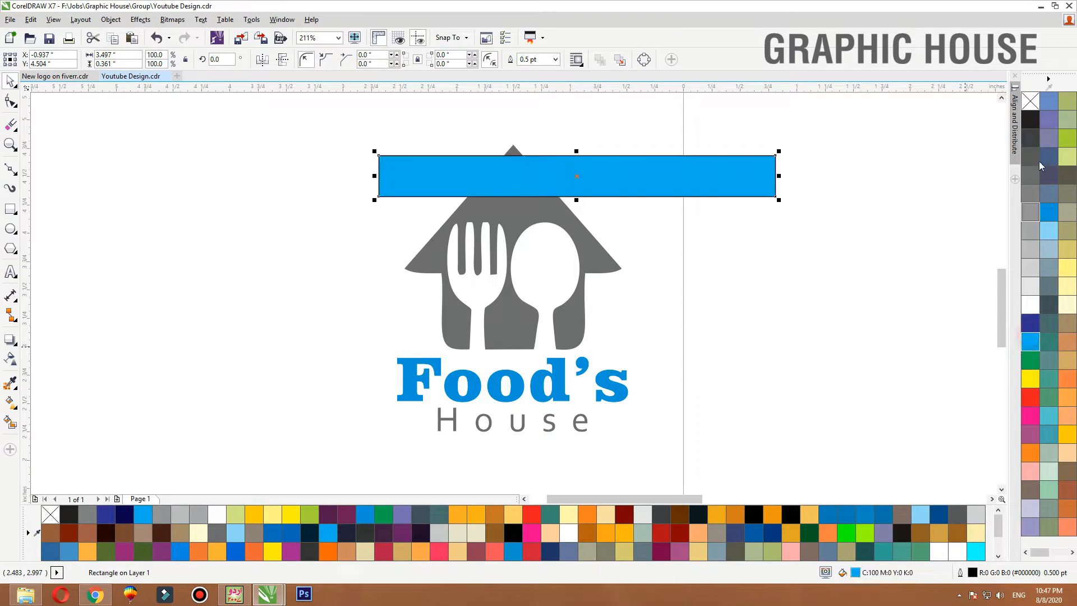
right_click(1030, 101)
- Position the cyan bar over the roof, add a thin stripe copy above it, and narrow both to about 1.4 inches
drag(629, 172, 541, 185)
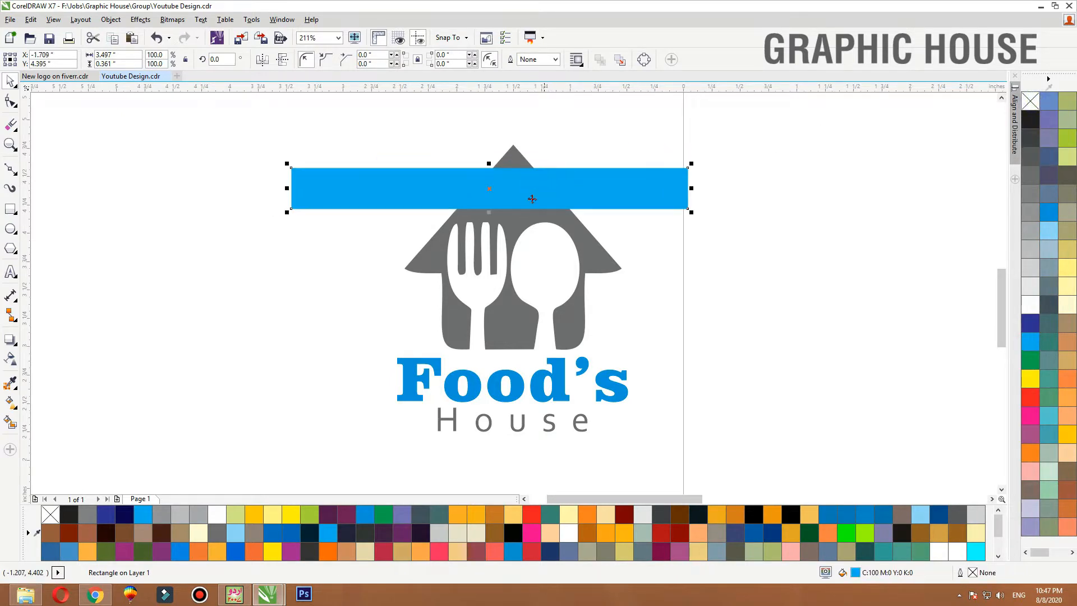
drag(489, 213, 527, 149)
shift+click(524, 183)
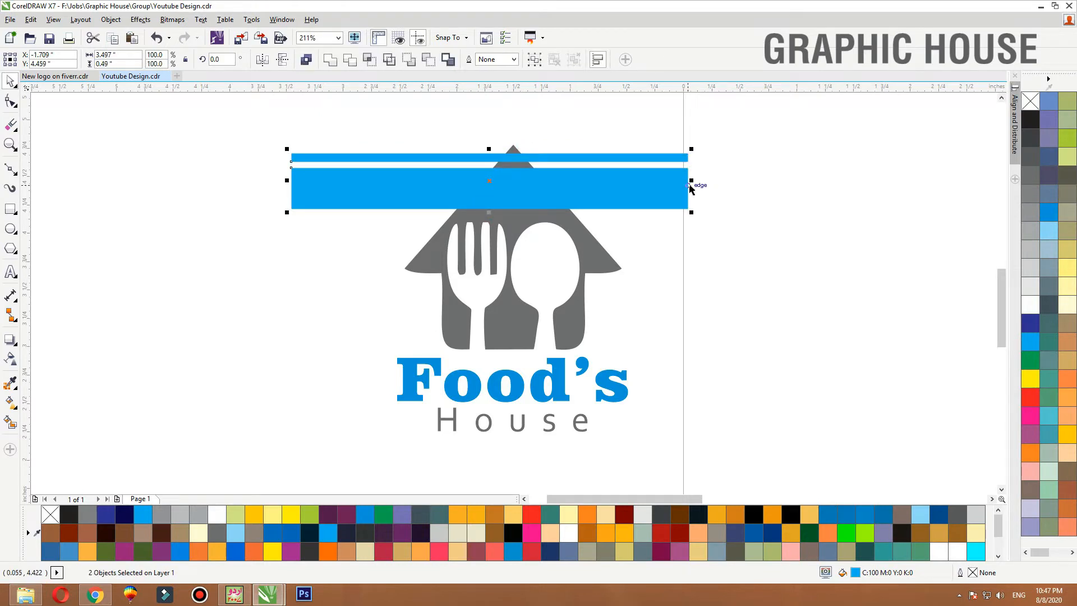
drag(693, 180, 575, 179)
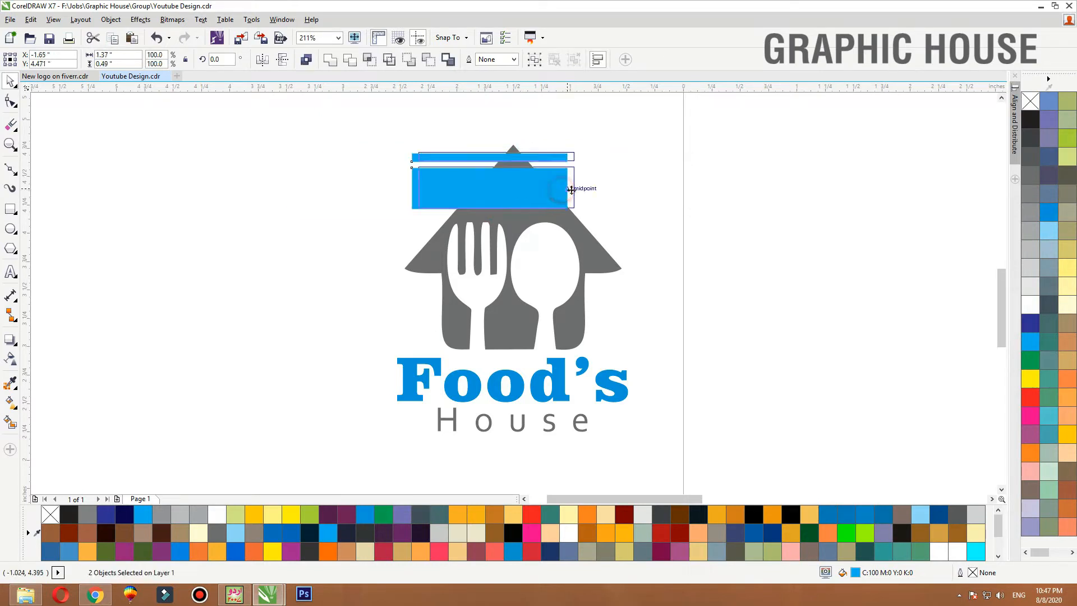
- Group the two cyan stripes, centre them on the roof and PowerClip them inside the house icon
key(ctrl+g)
drag(493, 192, 547, 179)
right_click(508, 199)
click(553, 208)
click(567, 221)
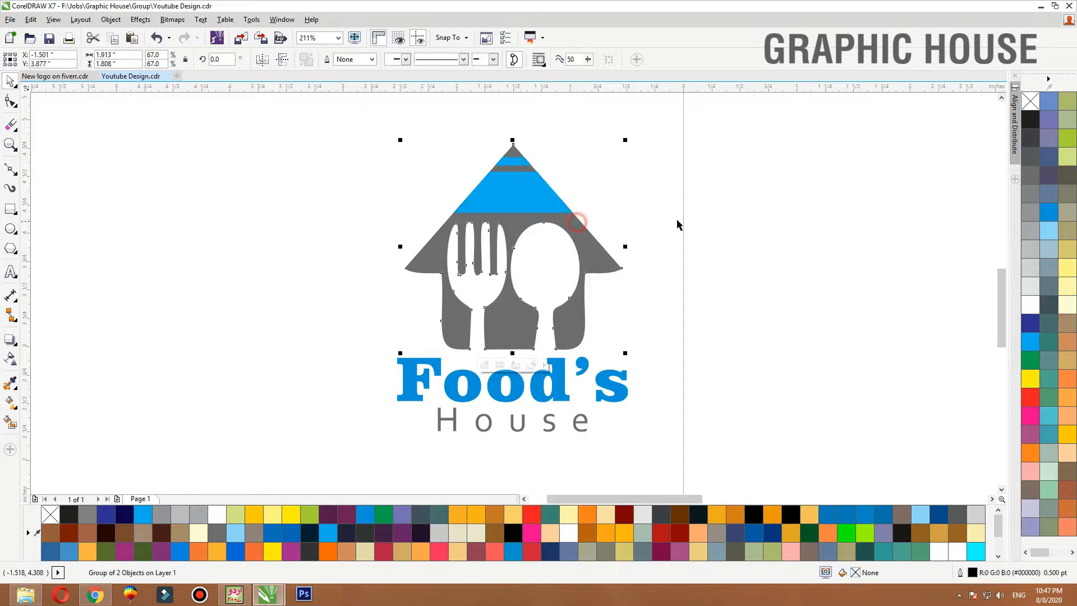
click(681, 223)
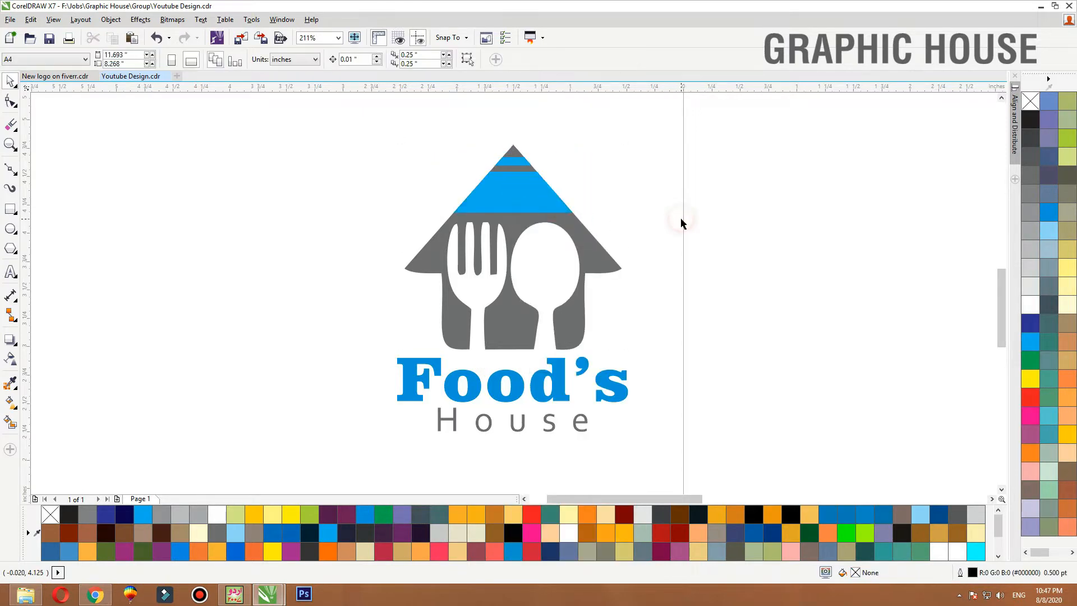
- Place a copy of the whole striped blue logo in the empty area to its left, about 8.2 inches away
click(514, 396)
shift+click(514, 422)
shift+click(509, 326)
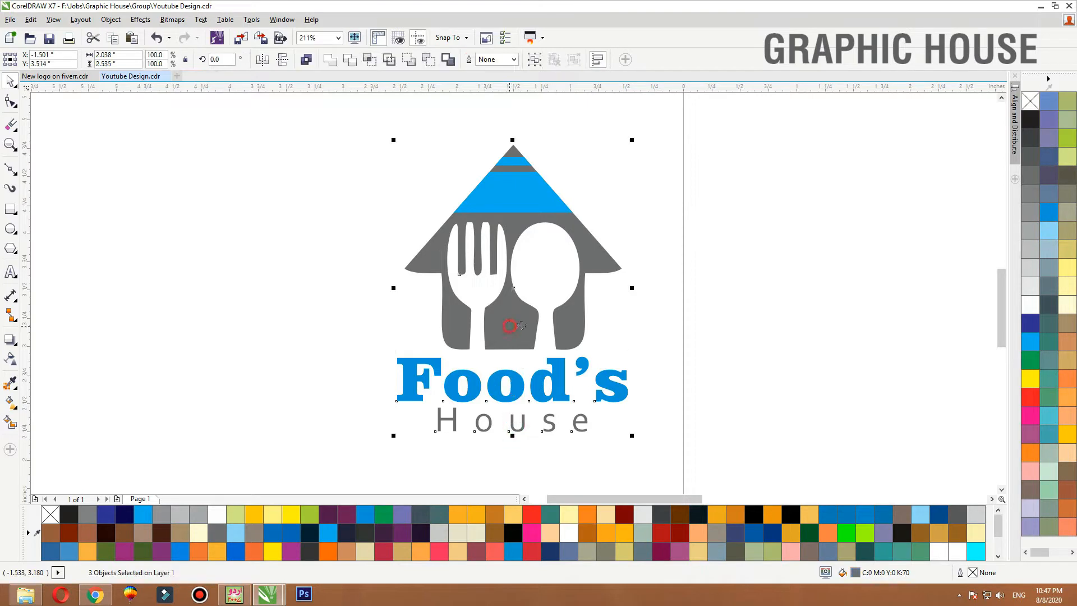
click(696, 326)
scroll(385, 300, down, 4)
drag(337, 231, 474, 338)
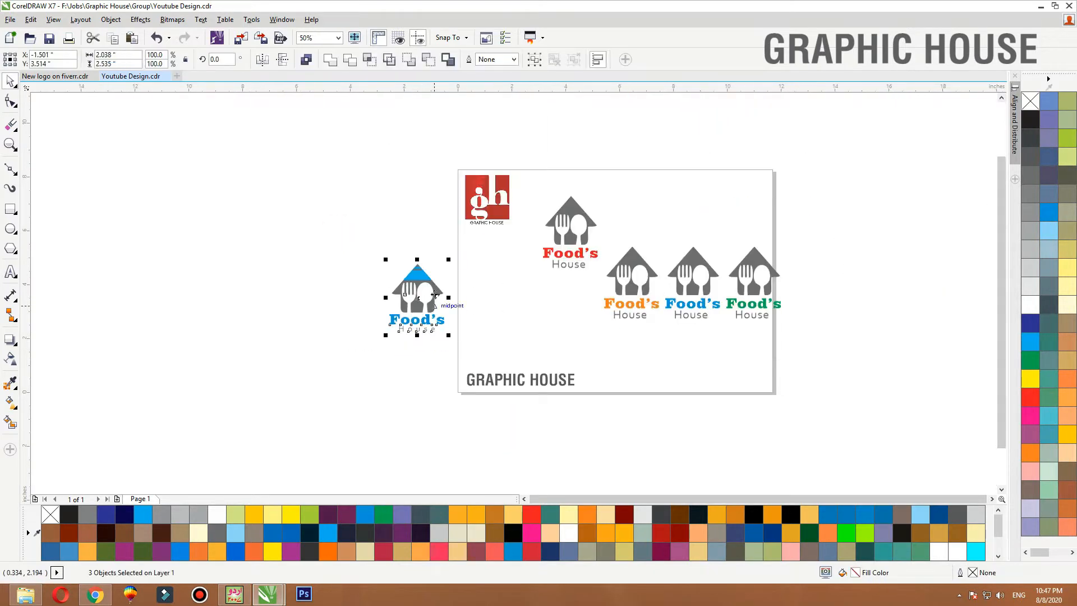
key(shift+F2)
scroll(484, 291, down, 1)
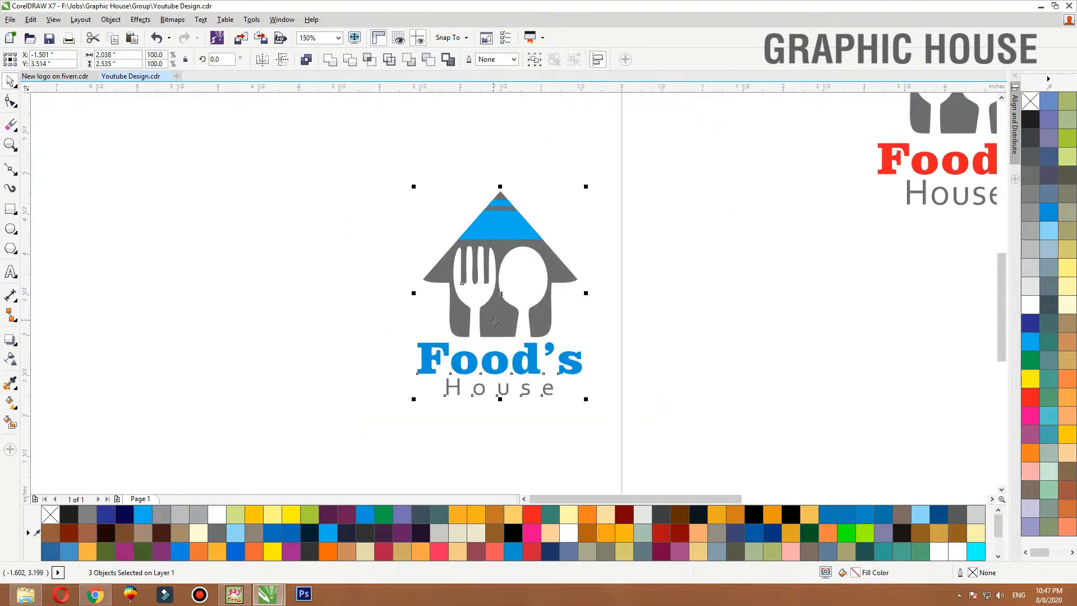
drag(533, 323, 181, 308)
scroll(557, 308, down, 1)
click(378, 212)
scroll(411, 298, down, 2)
scroll(411, 297, up, 3)
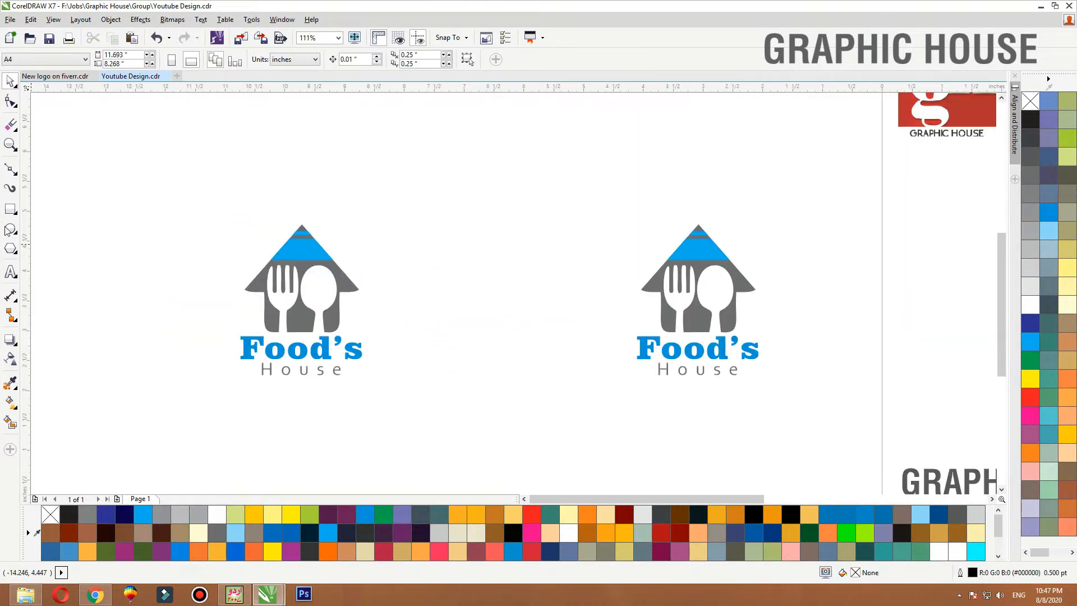
- Draw a square of about 5 inches around the copied logo
click(11, 209)
drag(106, 161, 405, 365)
key(space)
click(485, 319)
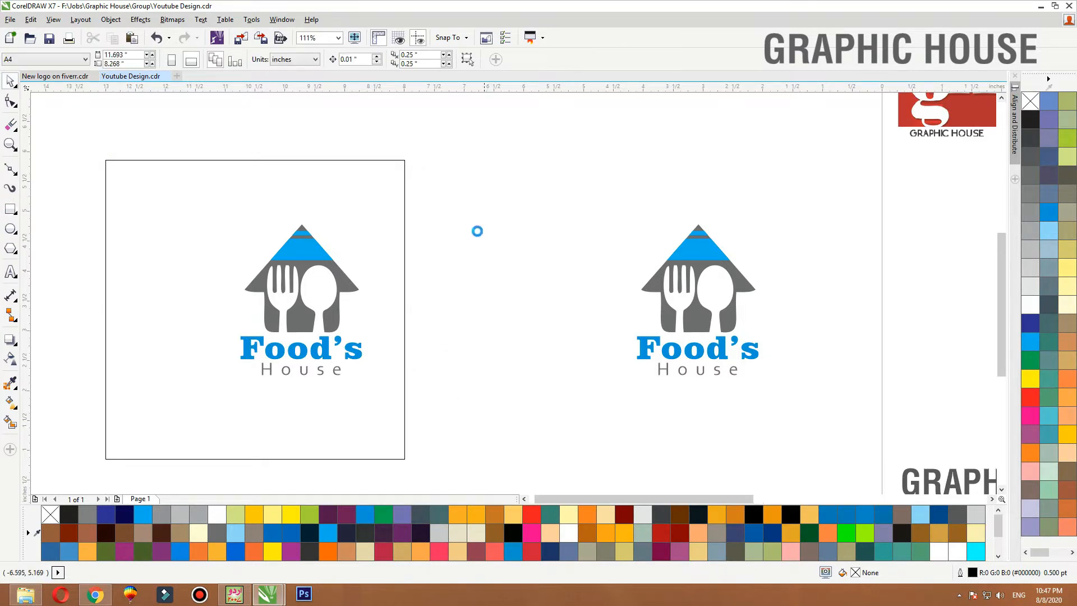
- Select the copied logo's parts together with the square and centre the logo horizontally and vertically in it
scroll(485, 206, down, 2)
key(F2)
drag(546, 170, 228, 338)
drag(232, 399, 707, 170)
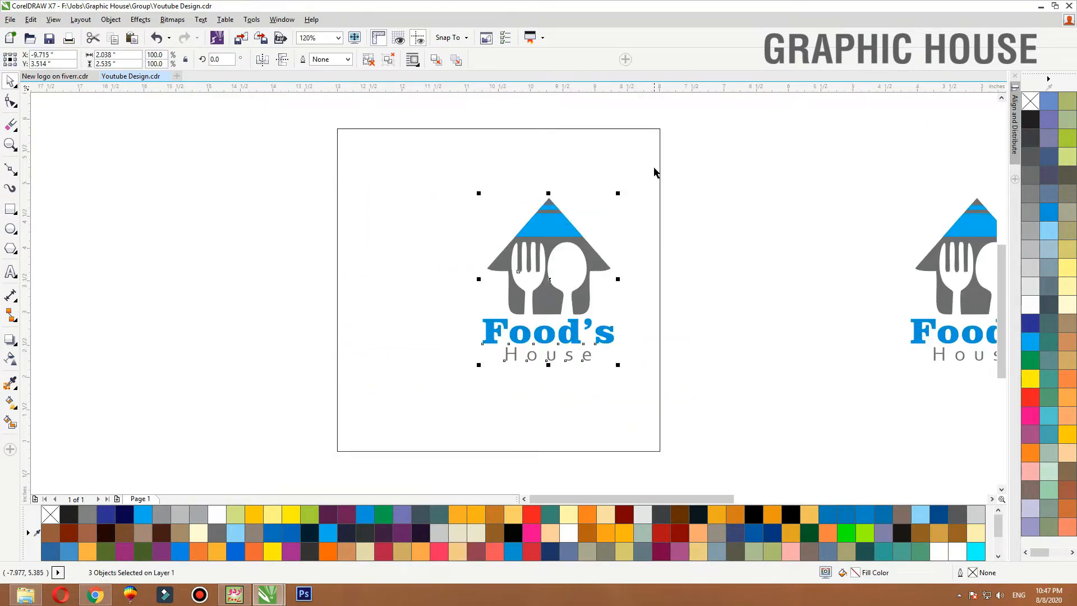
shift+click(661, 171)
key(c)
key(e)
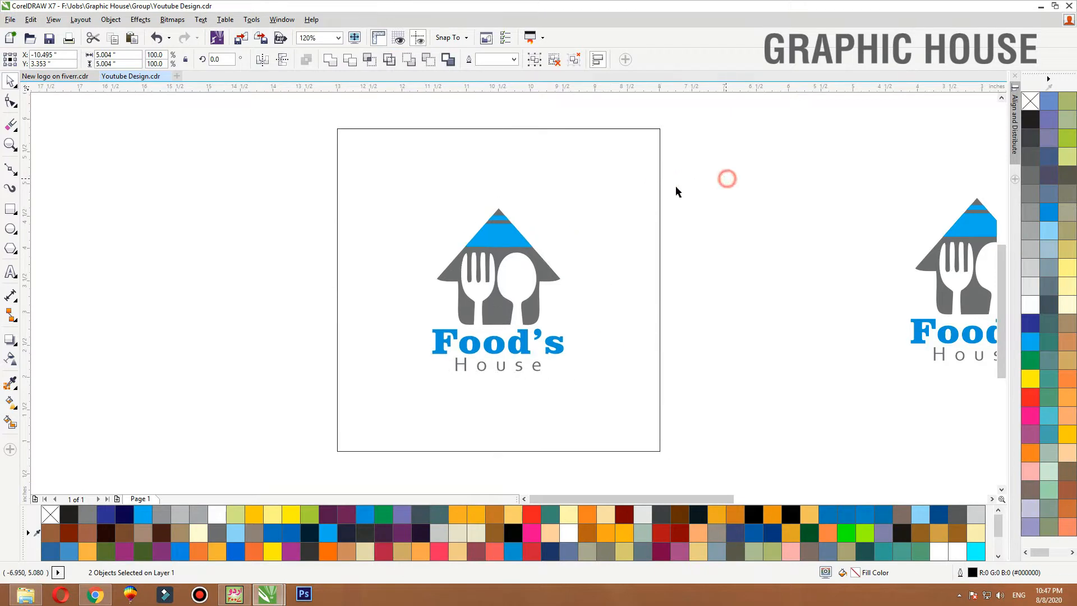
click(676, 191)
- Fill the square with 30% black and send it behind the logo
click(660, 195)
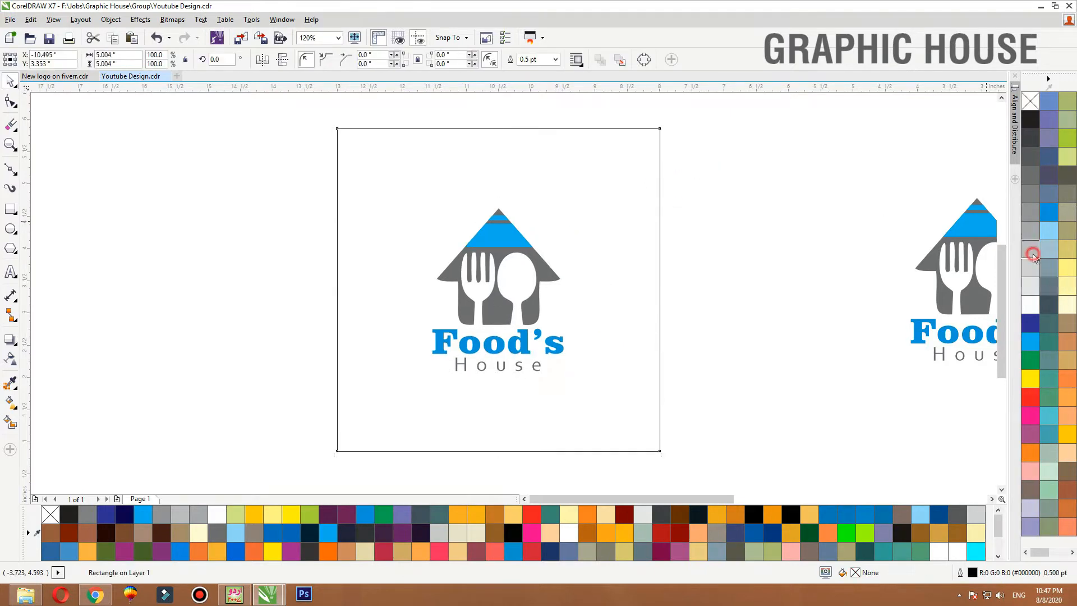
click(1032, 255)
key(shift+Page_Down)
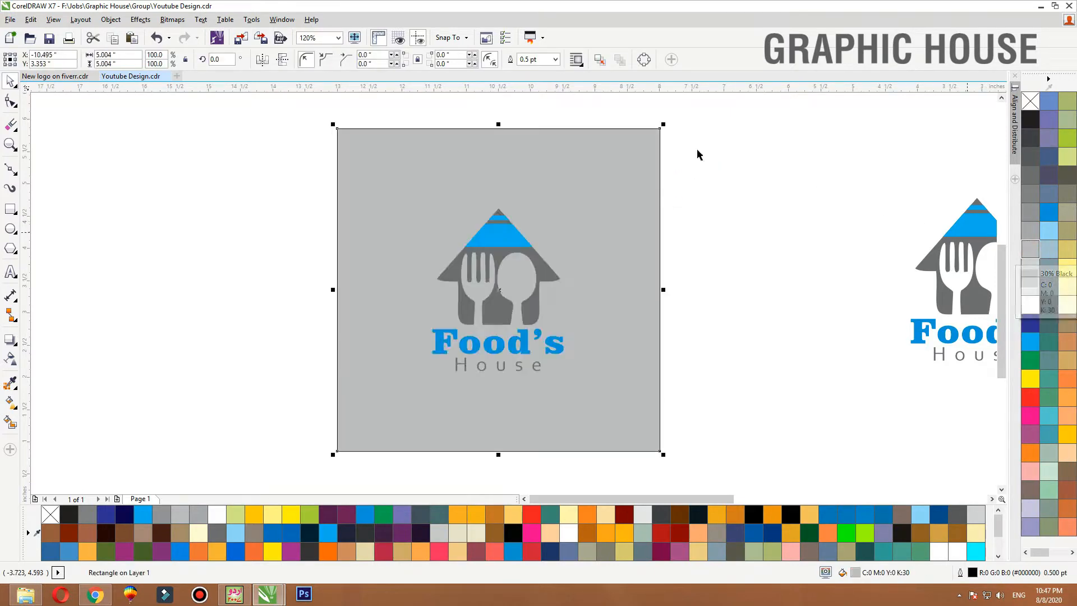
click(685, 260)
drag(626, 275, 642, 266)
key(ctrl+z)
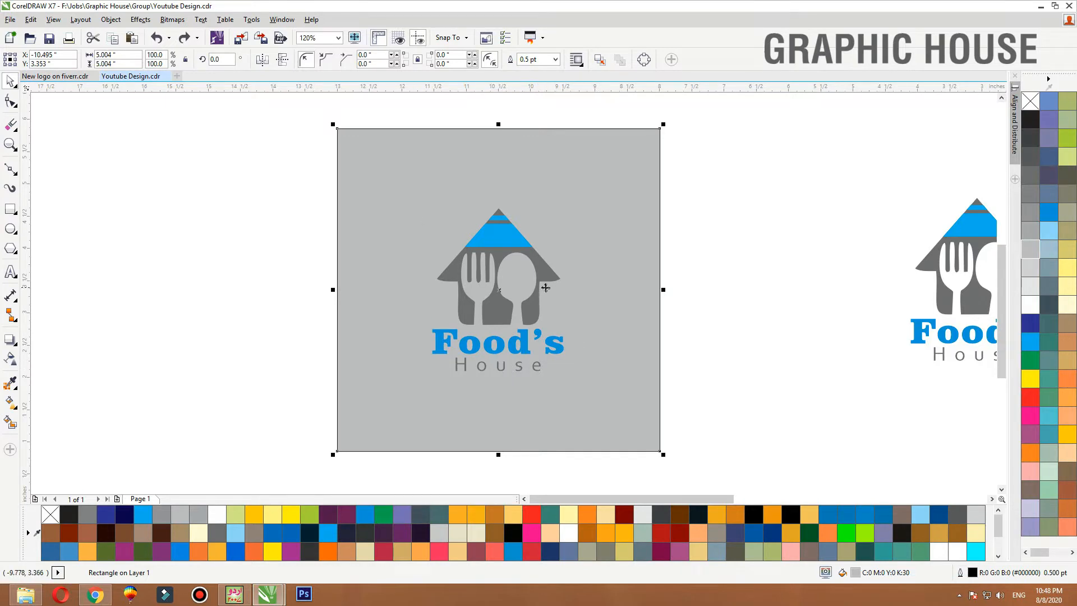
click(531, 300)
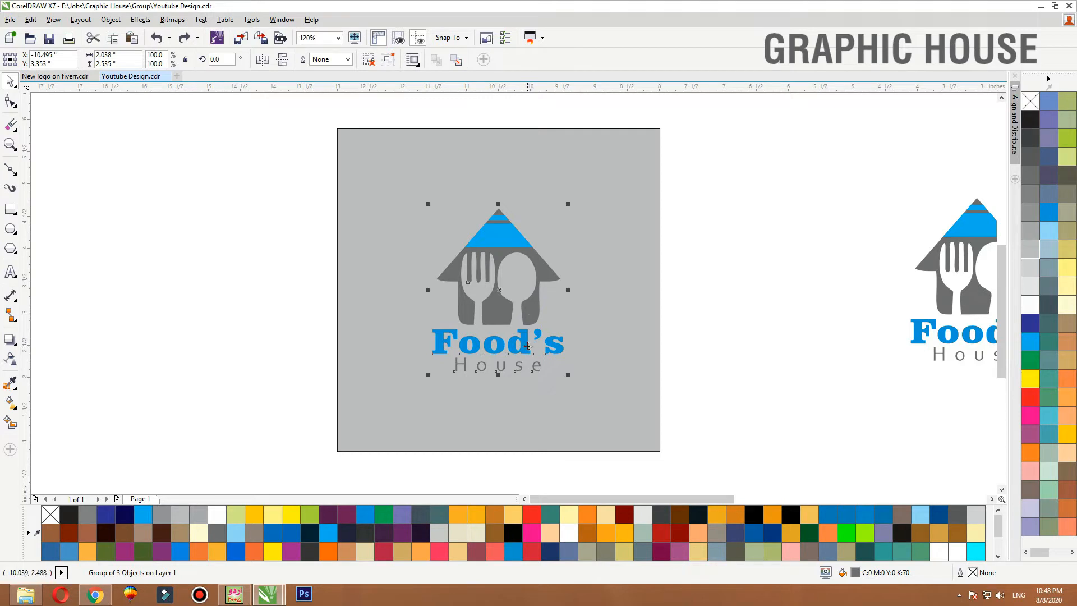
- Apply an interactive grey-to-white fountain fill to the square and switch it to the elliptical type
click(593, 183)
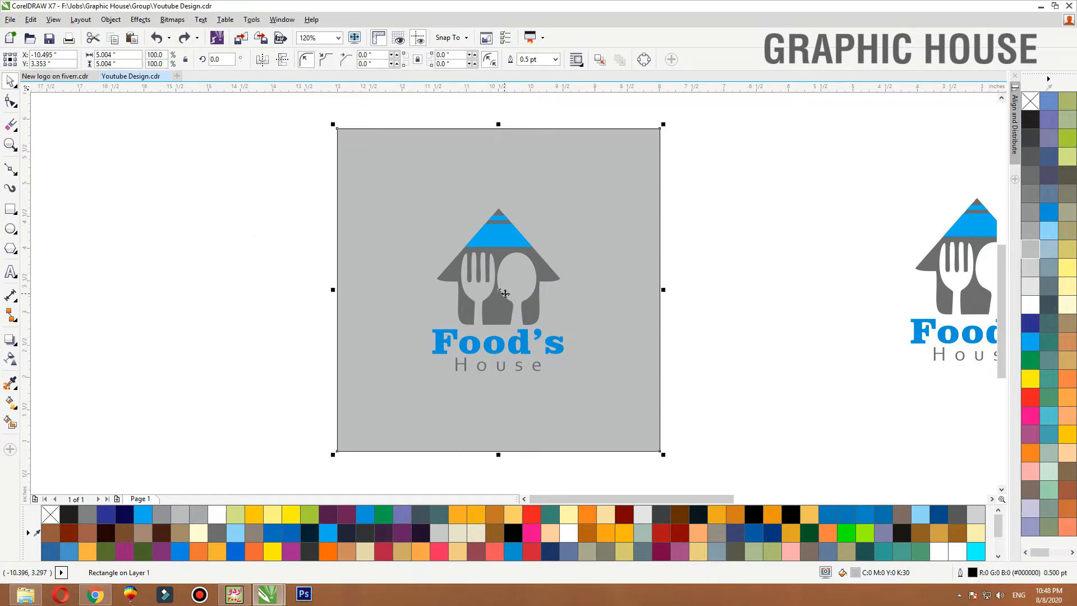
key(g)
drag(491, 439, 495, 280)
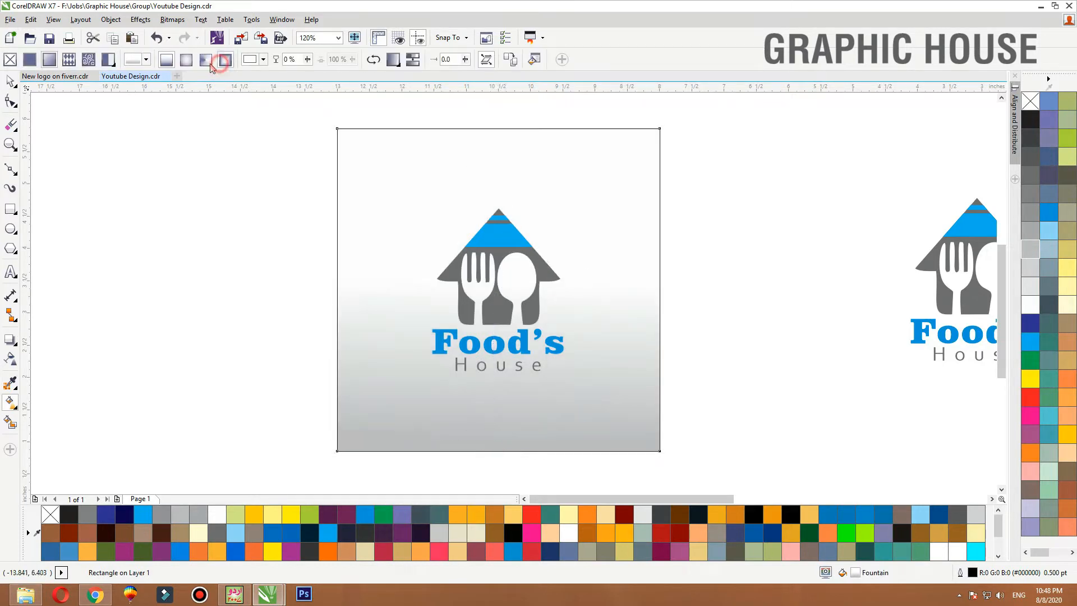
click(204, 61)
click(186, 60)
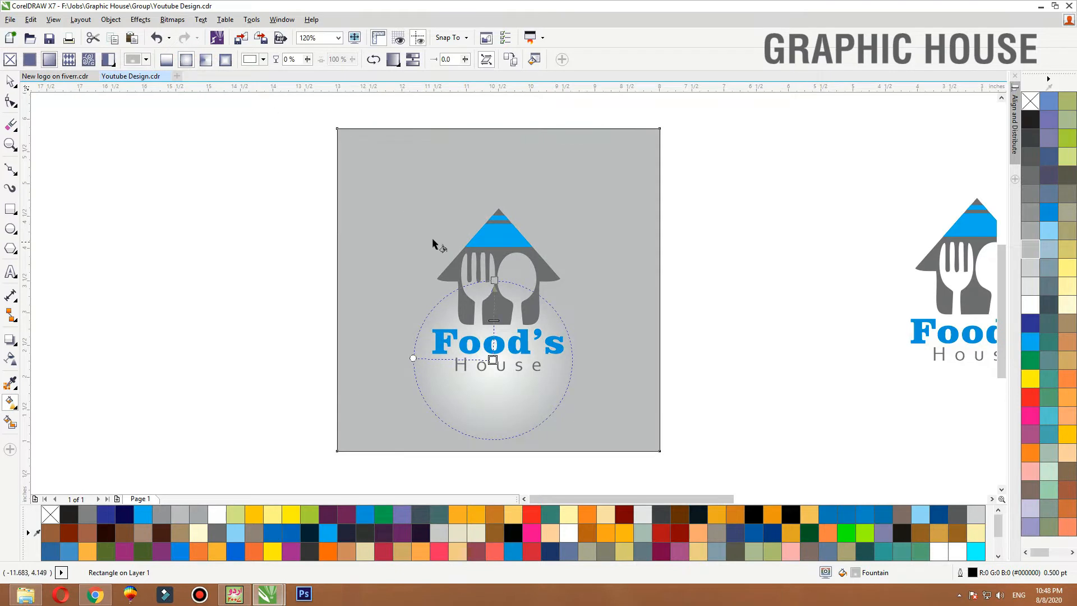
- Centre the elliptical gradient behind the logo, enlarge it to nearly span the square, and remove the square's outline
drag(495, 279, 506, 225)
drag(493, 360, 506, 306)
drag(506, 226, 537, 150)
mouse_move(506, 306)
mouse_down()
mouse_move(503, 294)
mouse_move(500, 305)
mouse_up()
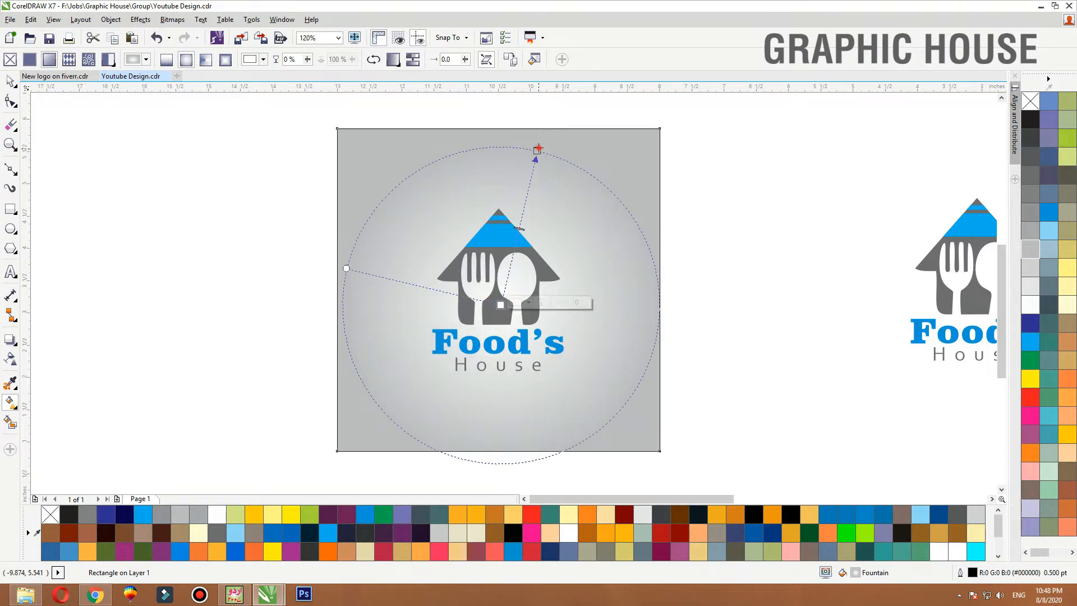
key(space)
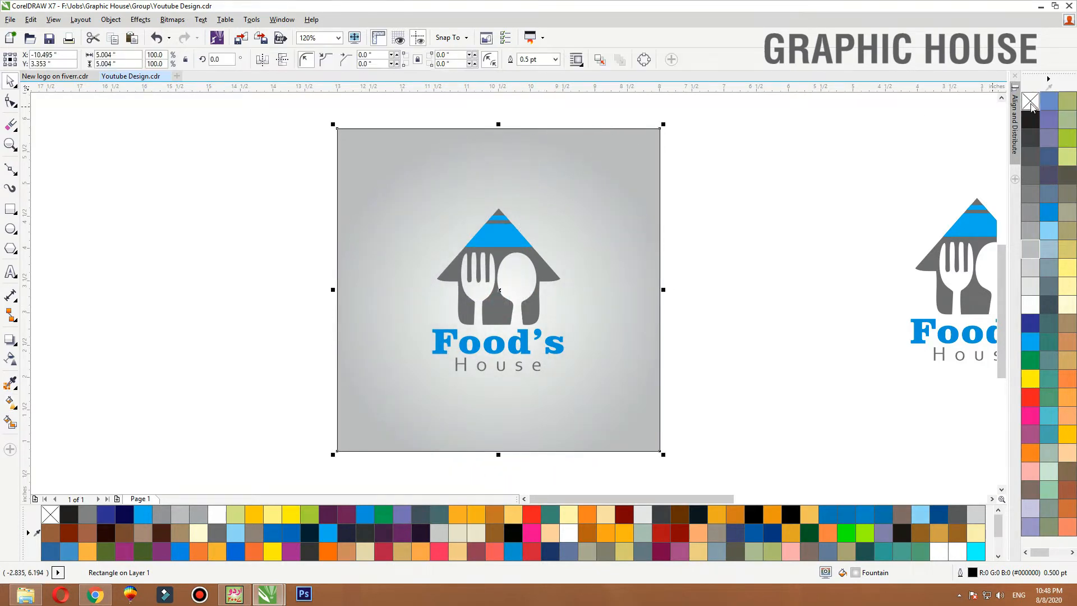
click(806, 179)
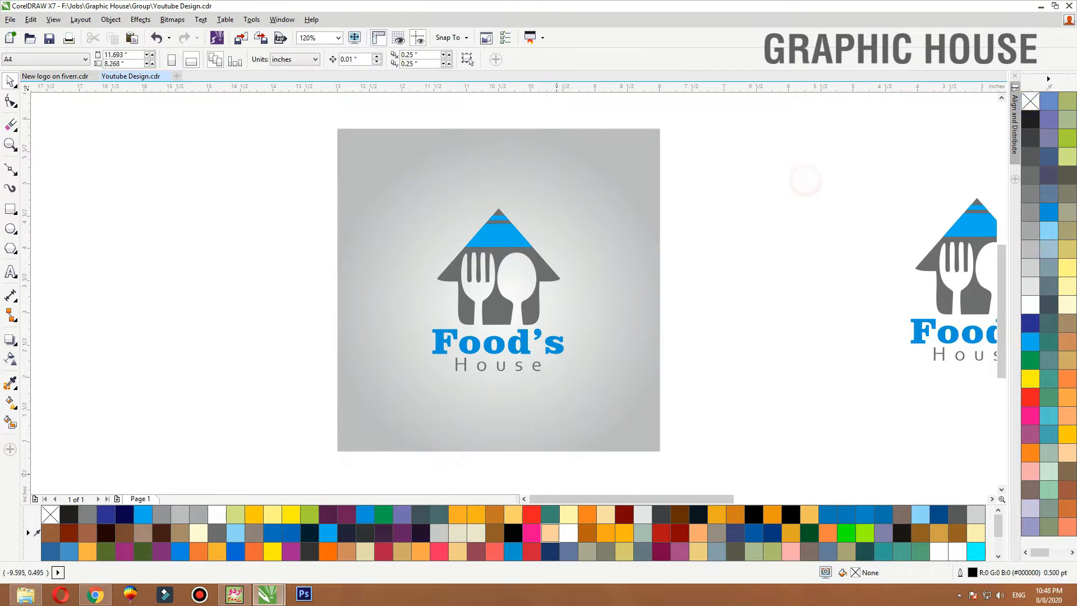
click(543, 276)
shift+click(634, 256)
click(723, 253)
- Draw a bar about 6.7 by 0.33 inches across the square's upper edge, filled with 100% cyan and without outline
click(12, 210)
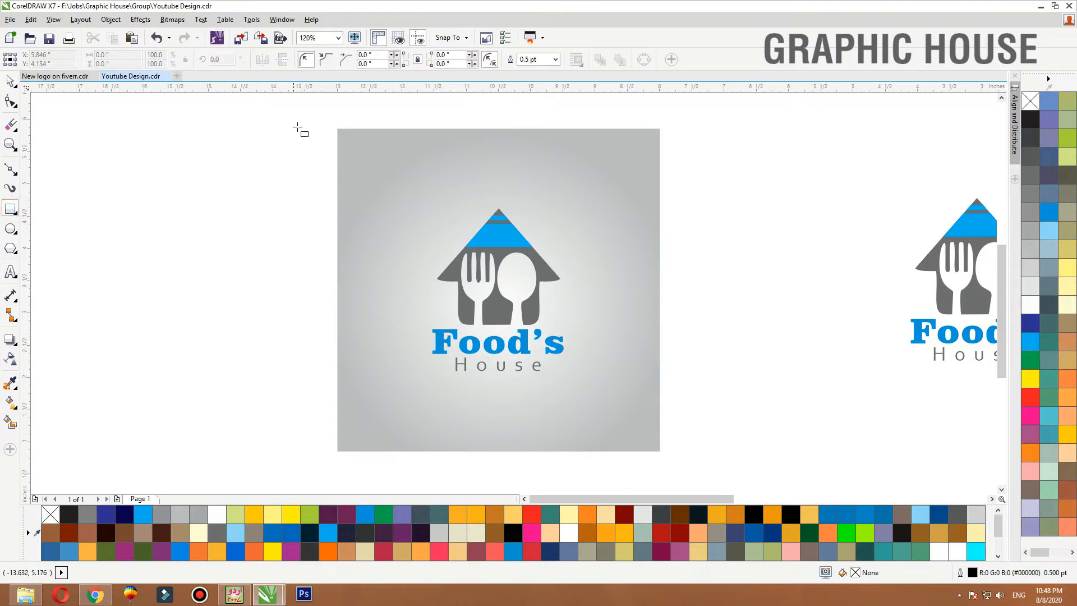
drag(307, 121, 738, 141)
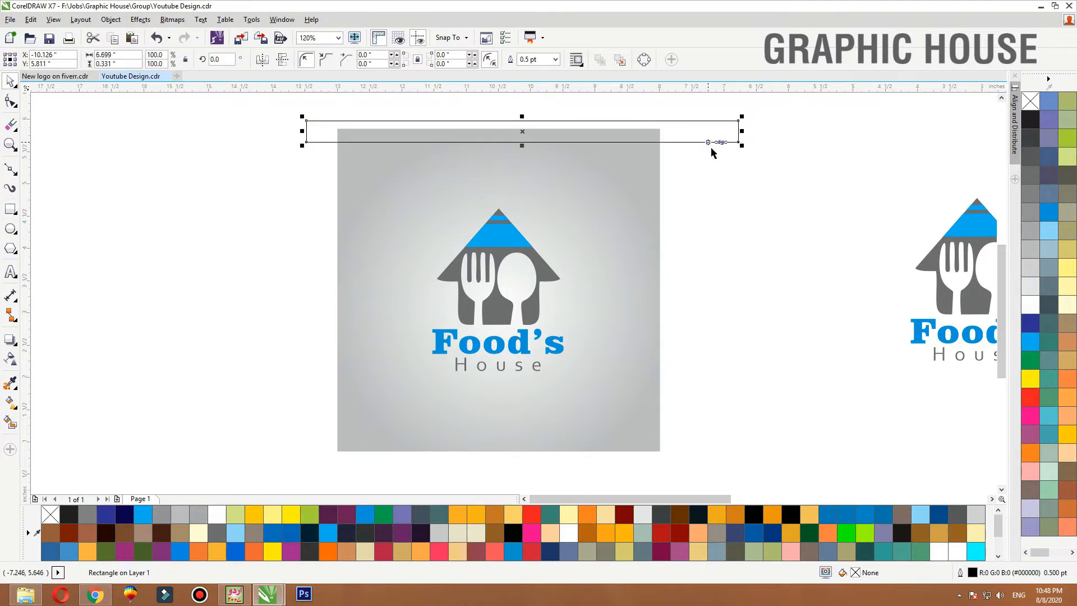
click(1031, 341)
right_click(1030, 101)
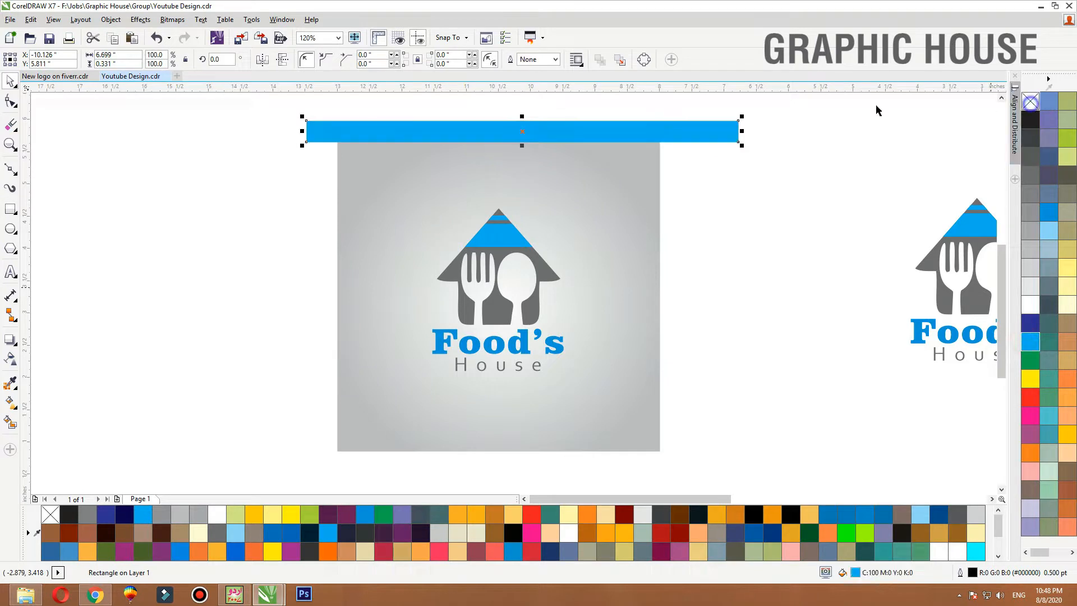
- Duplicate the cyan bar directly beneath itself and fill the copy with the logo's dark grey, 70% black
drag(560, 124, 562, 151)
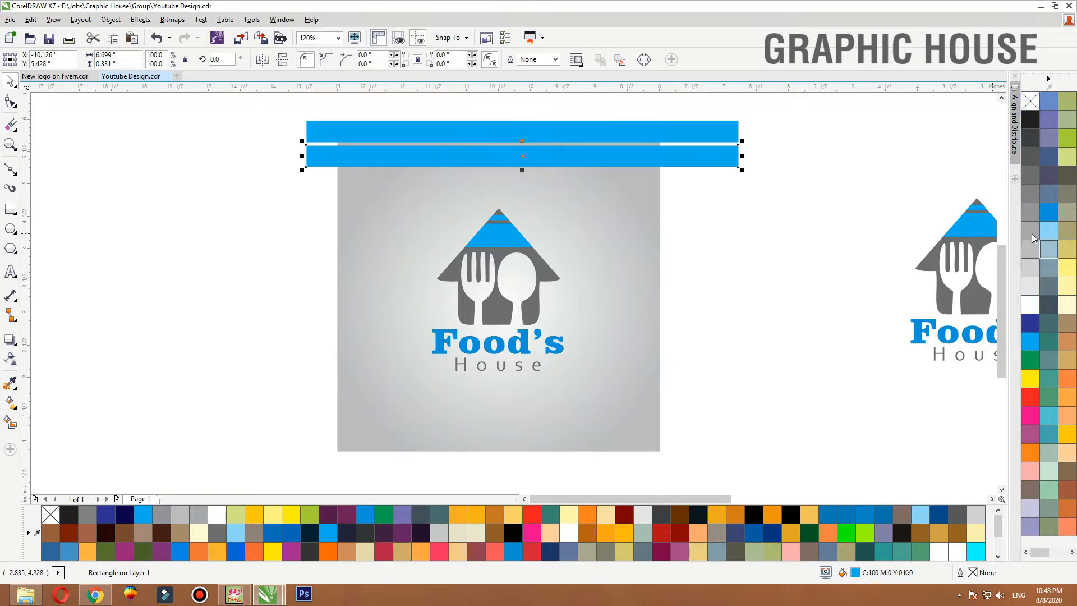
click(1032, 211)
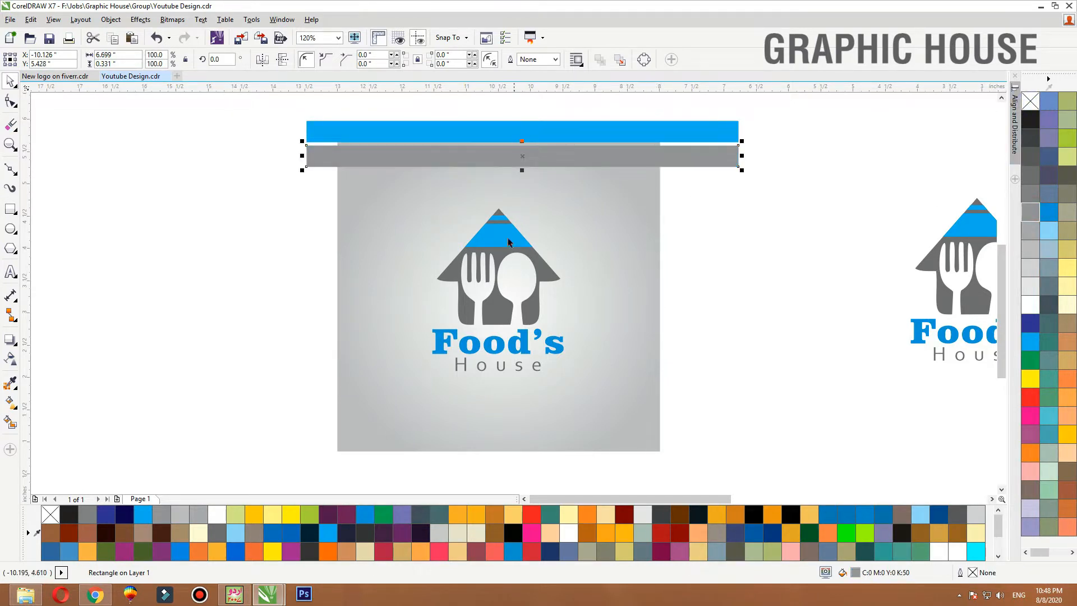
click(11, 383)
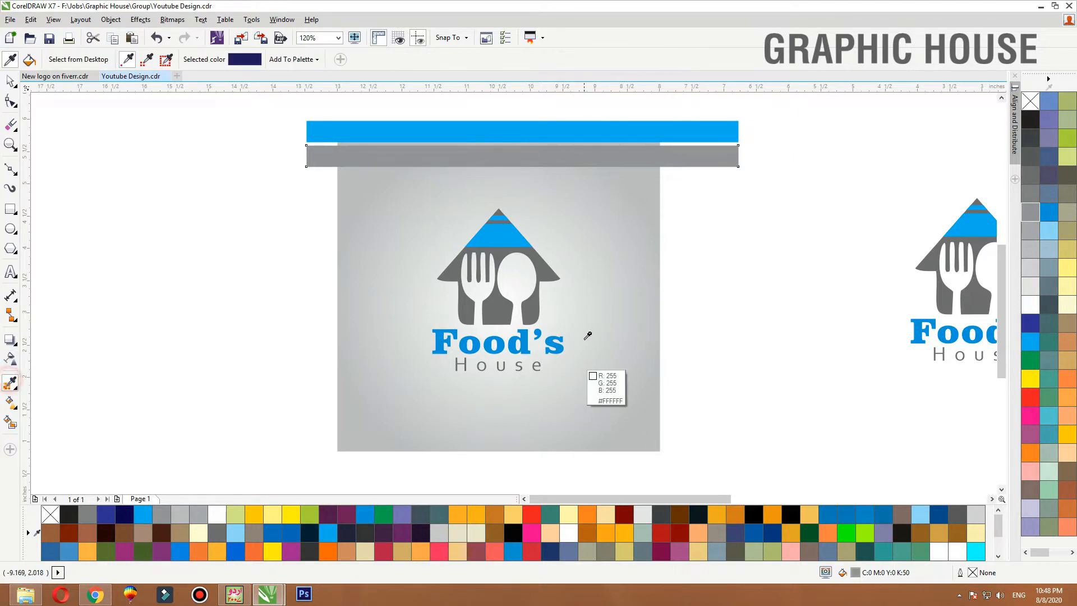
click(499, 309)
click(493, 153)
key(space)
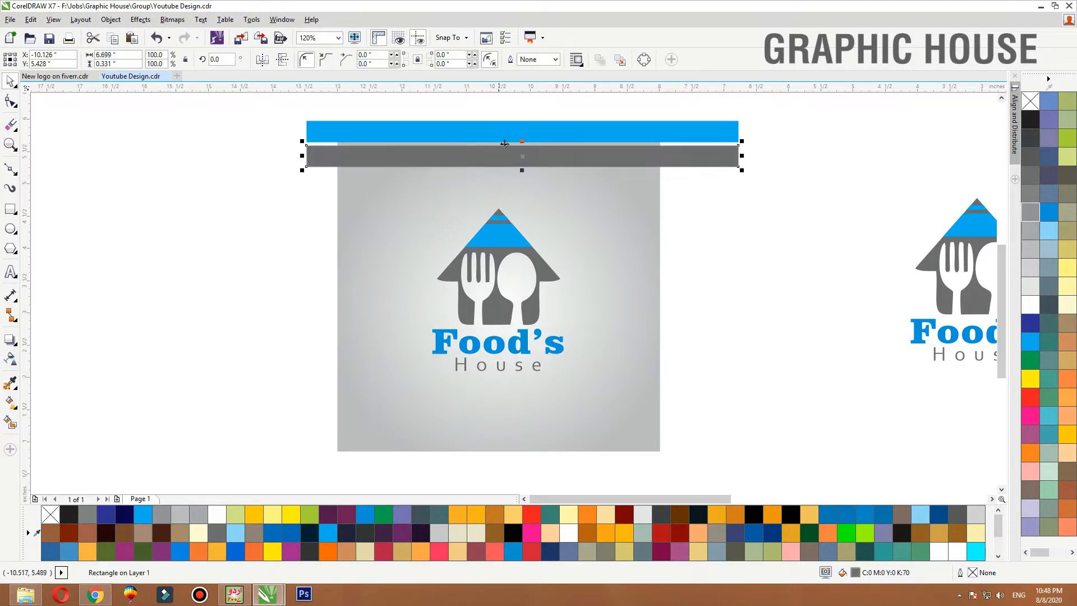
- Squash the cyan and grey bars together to a combined height of about 0.29 inches and group them
shift+click(508, 131)
scroll(541, 235, up, 1)
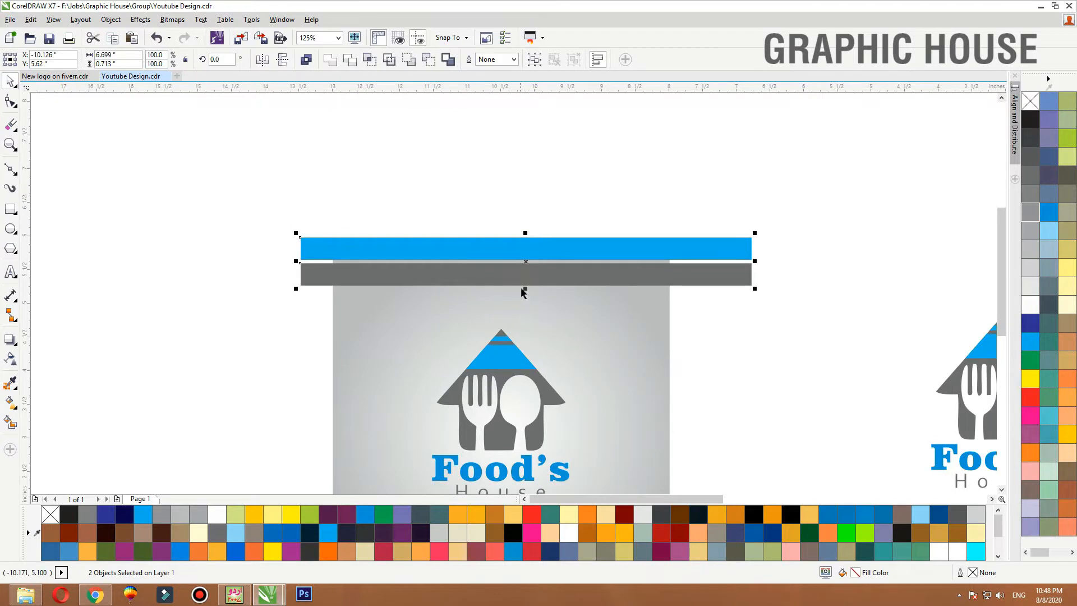
drag(526, 288, 545, 271)
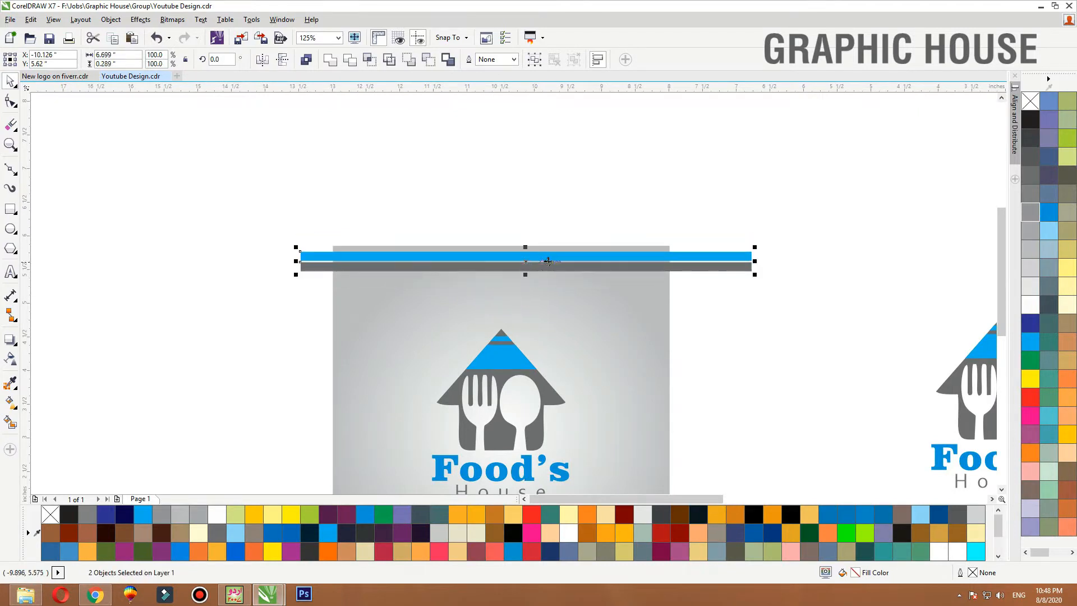
key(ctrl+g)
- Align the bar group to the square's top edge and centre it horizontally on the square
shift+click(550, 276)
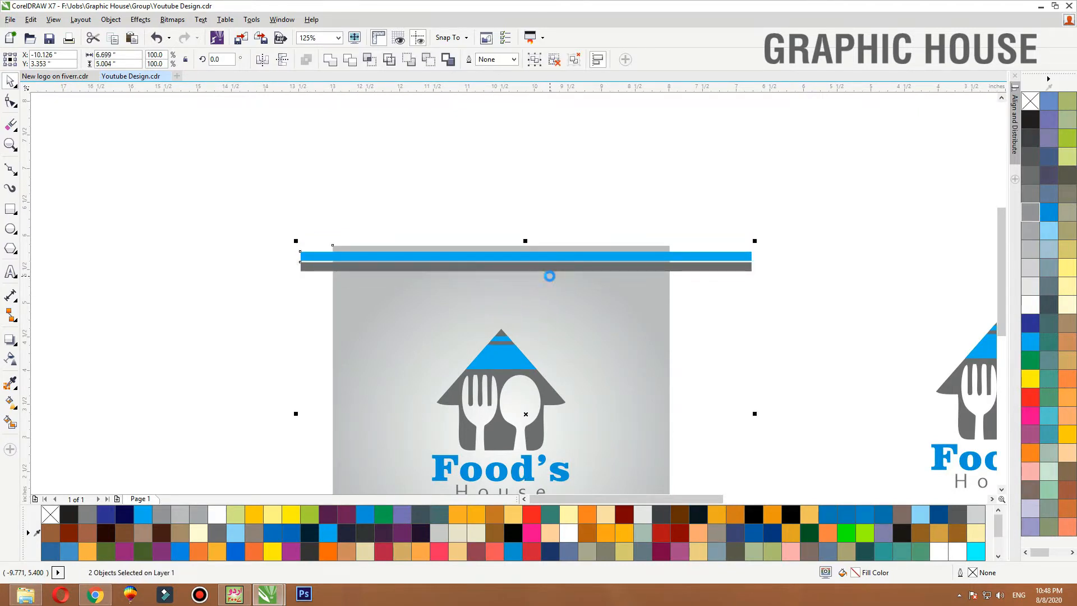
key(t)
click(551, 195)
click(551, 260)
shift+click(552, 278)
key(c)
click(586, 207)
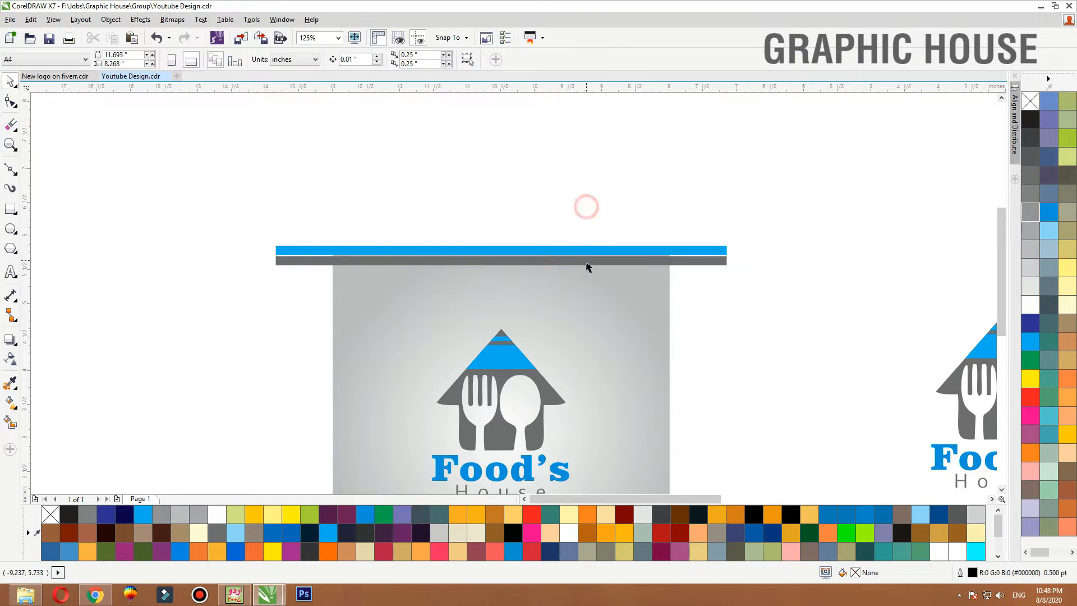
click(586, 267)
click(601, 282)
key(shift+F2)
click(784, 224)
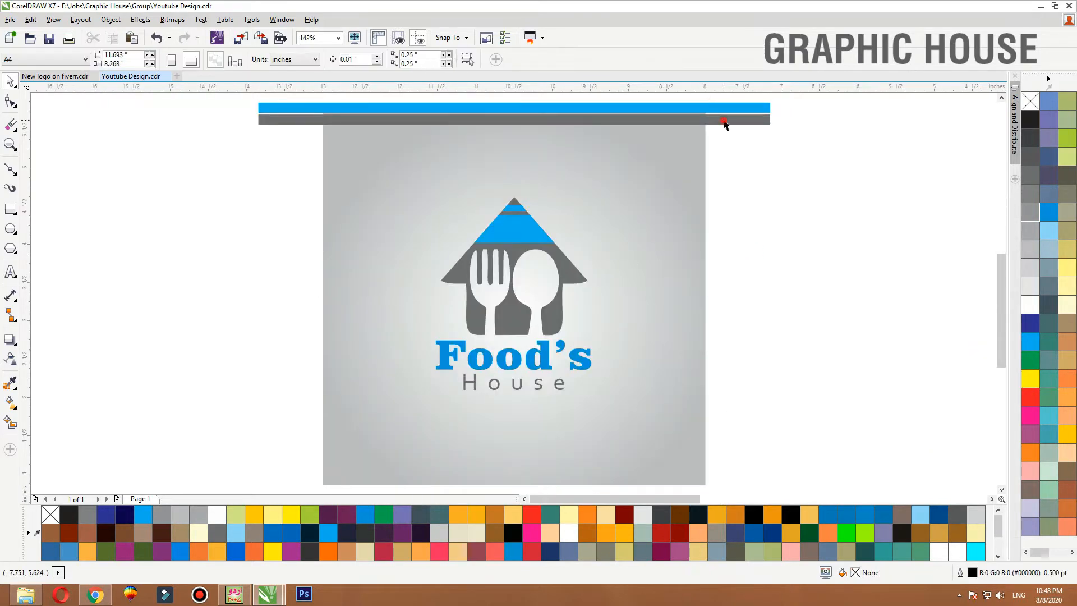
- Shorten the grey bar from its right end to about 2.84 inches and ungroup the bars
click(724, 123)
ctrl+click(724, 123)
drag(771, 120, 479, 120)
click(263, 119)
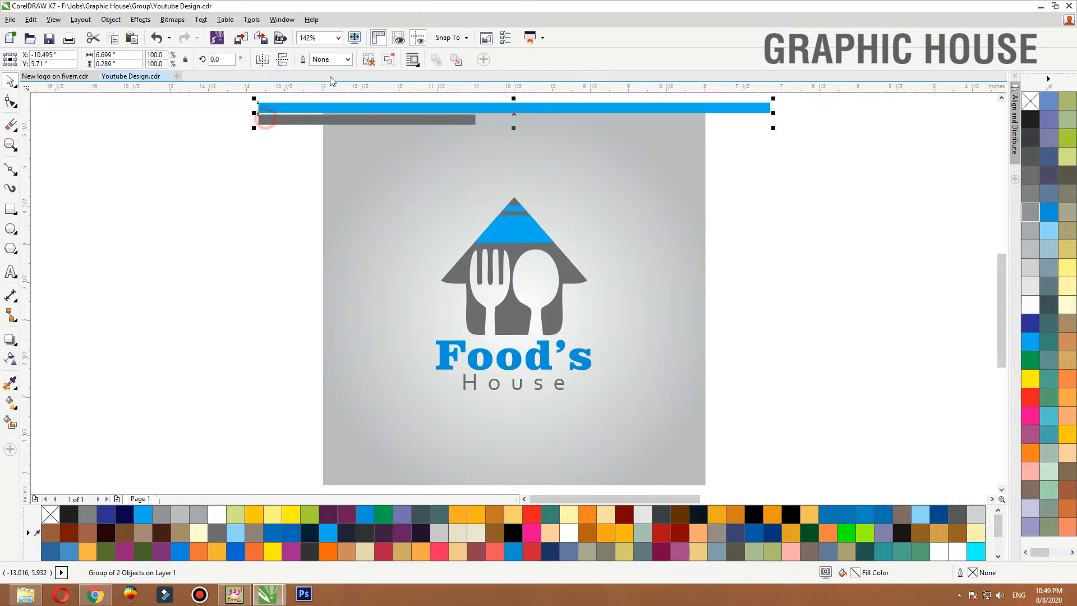
click(368, 59)
- Make a mirrored copy of the grey bar about 0.49 inches wide just past its right end, filled with 100% cyan
click(269, 120)
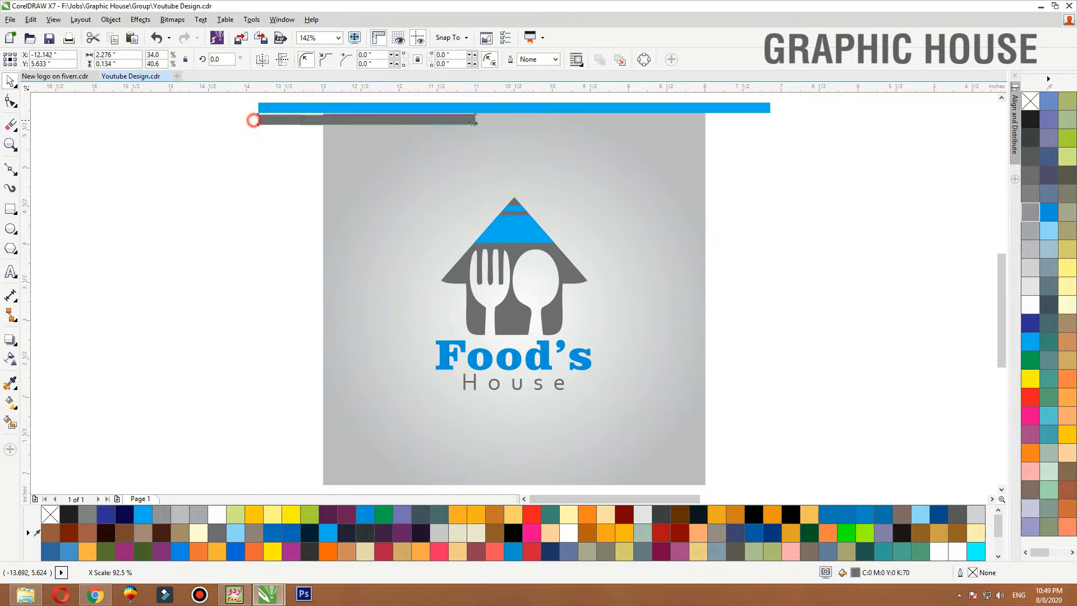
drag(256, 119, 514, 120)
right_click(507, 125)
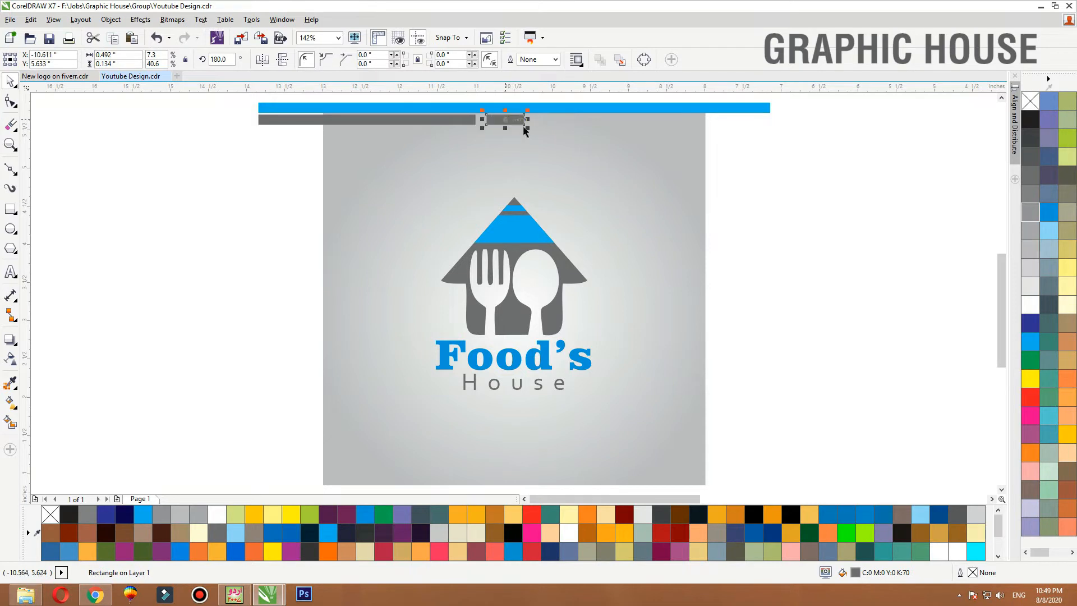
click(1030, 342)
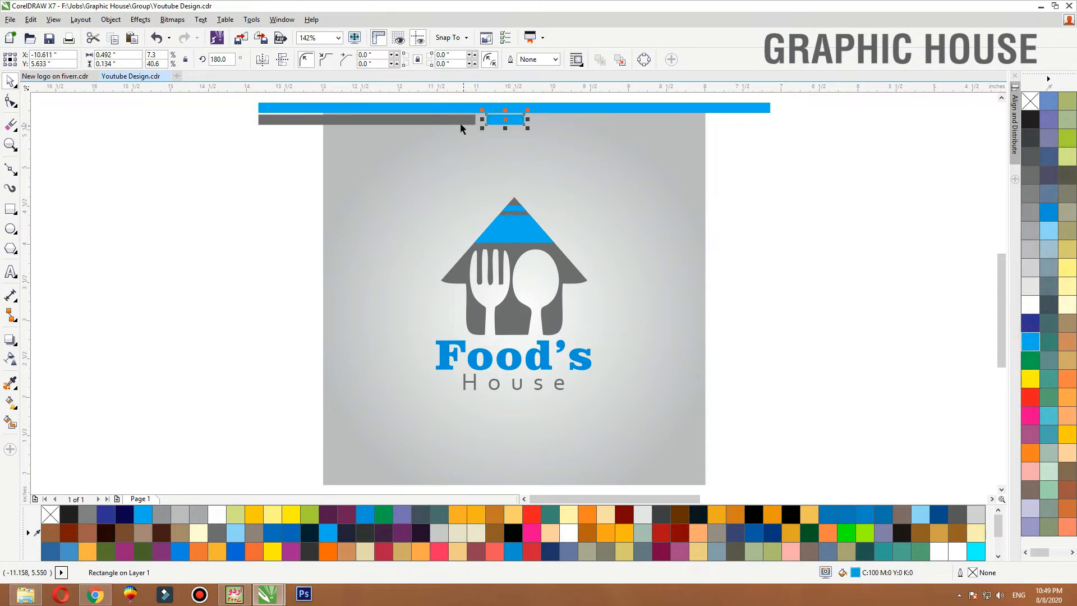
- Copy the long grey bar to the other side of the short cyan segment, keeping it in line
drag(400, 122, 669, 120)
right_click(670, 121)
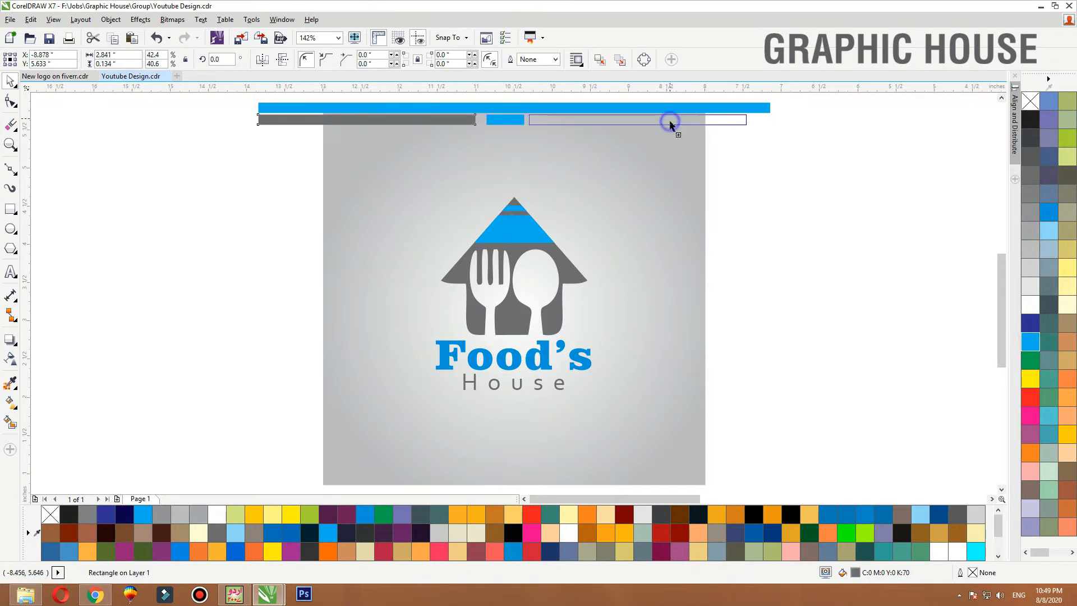
click(845, 165)
- Group all four bars and PowerClip them inside the gradient square
drag(908, 178, 79, 56)
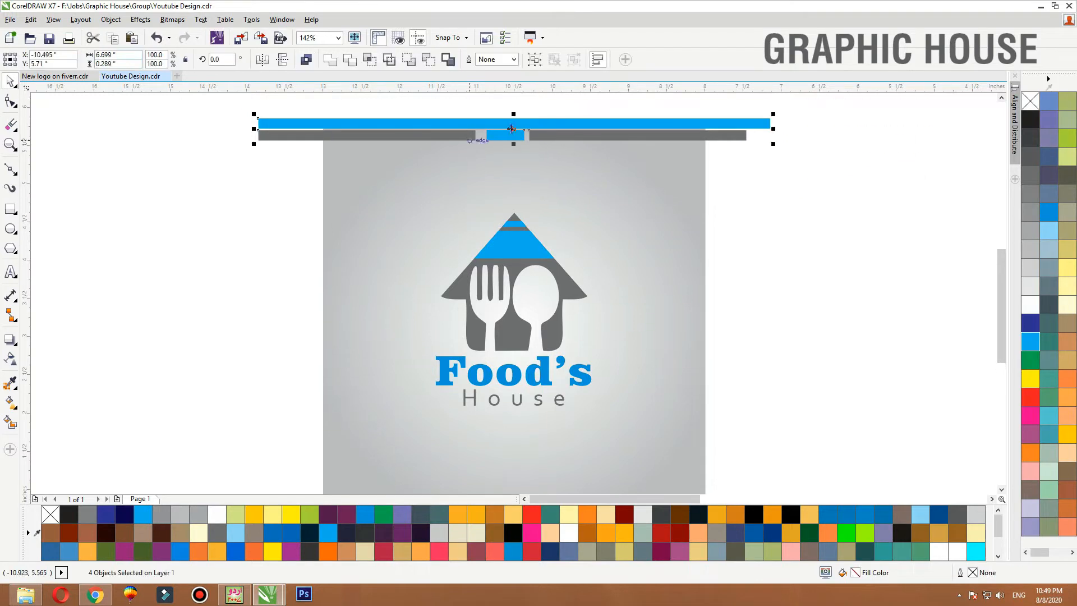
right_click(517, 128)
click(555, 130)
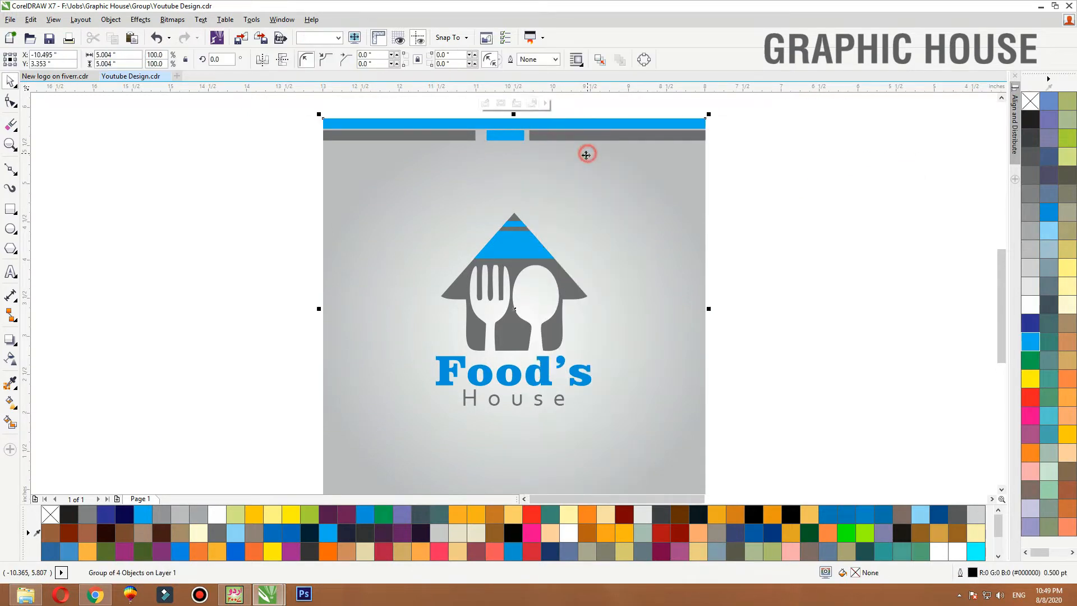
click(408, 160)
- Within the PowerClip contents, copy the bar group to the square's lower edge, flip it vertically, and finish editing
ctrl+click(514, 122)
scroll(512, 122, down, 2)
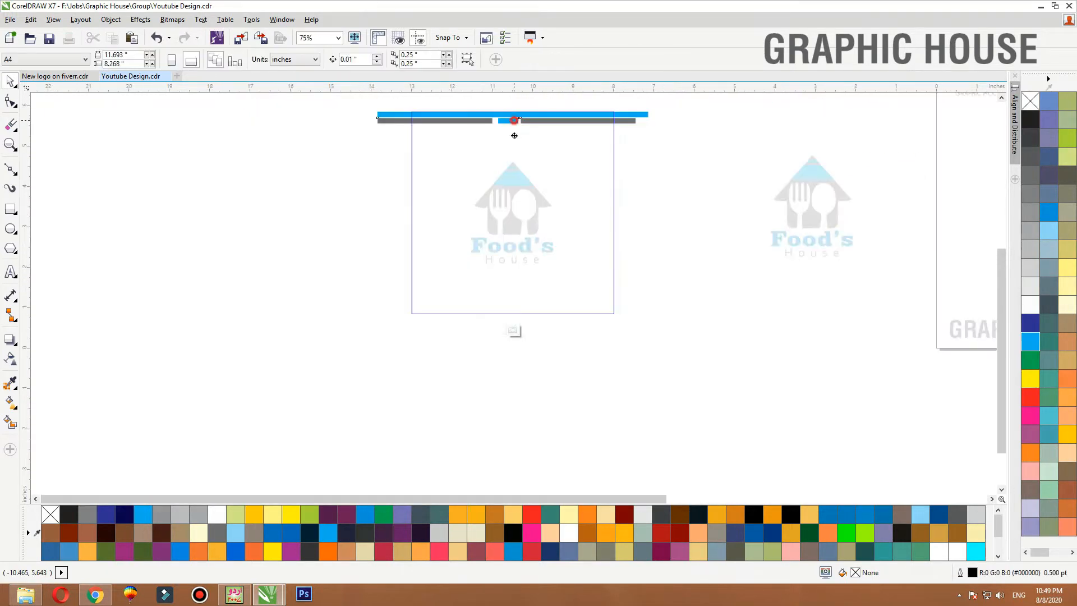
drag(517, 115, 517, 305)
scroll(515, 307, up, 2)
click(284, 60)
ctrl+click(373, 379)
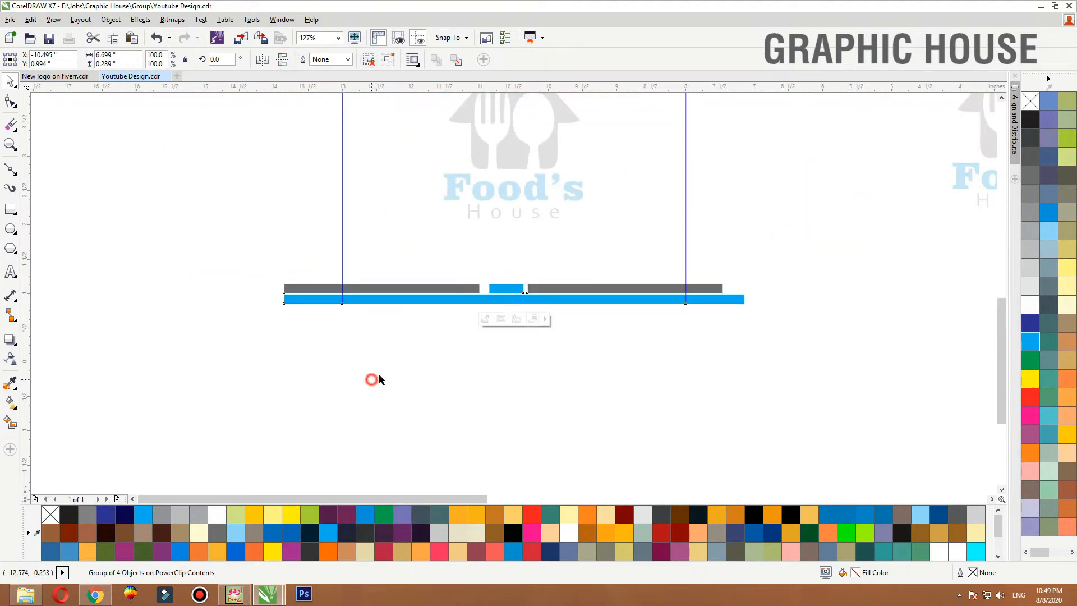
scroll(510, 379, down, 2)
click(504, 373)
drag(660, 392, 362, 160)
key(shift+F2)
click(279, 174)
click(519, 240)
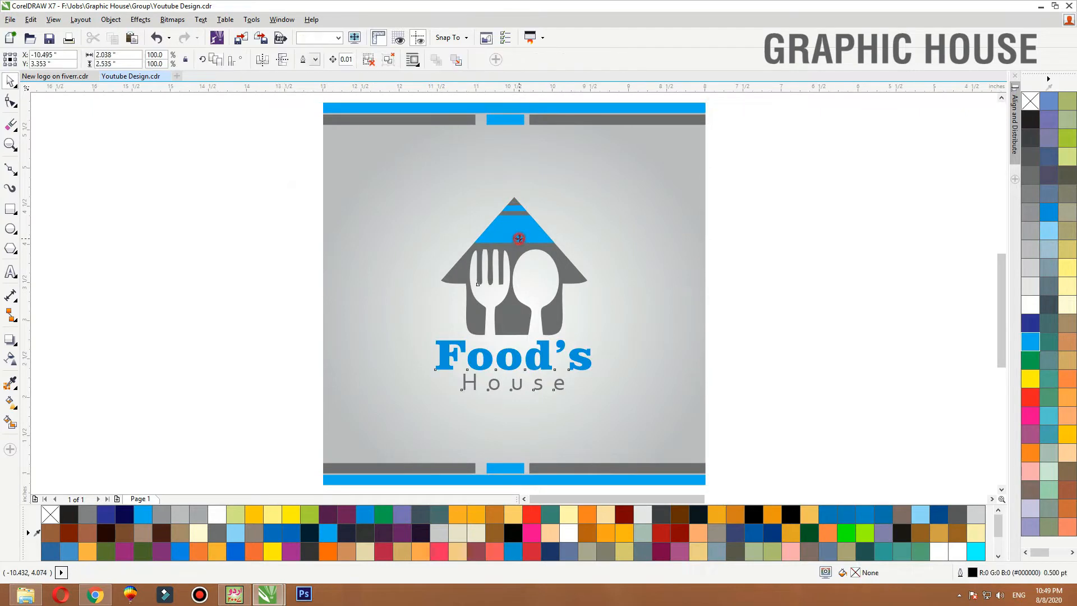
shift+click(587, 210)
click(736, 200)
click(488, 202)
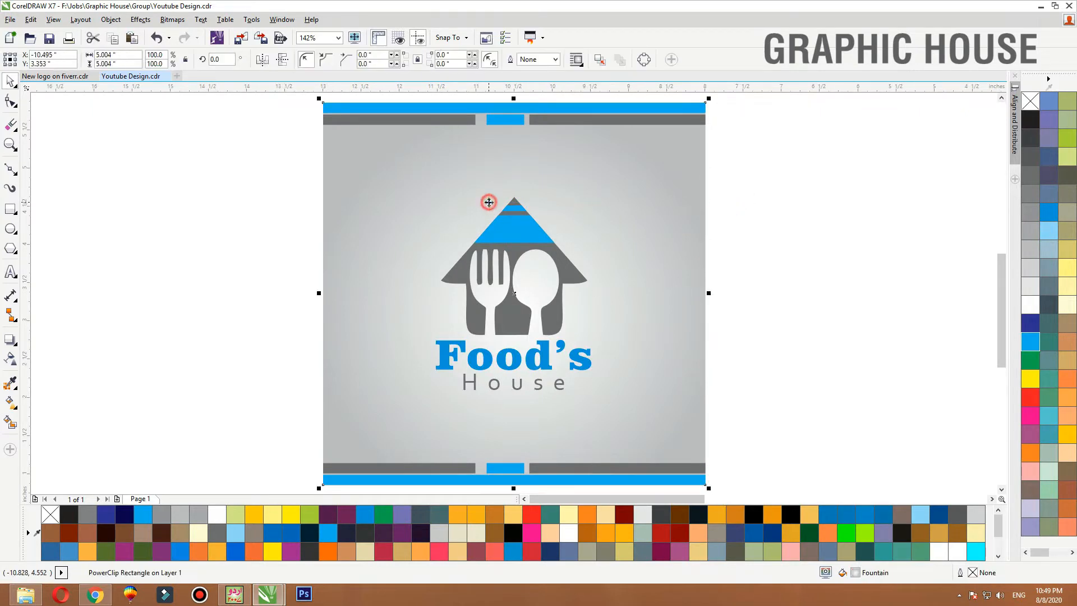
click(227, 232)
- Duplicate the finished square presentation, including its logo, to the left of the original
scroll(529, 258, down, 4)
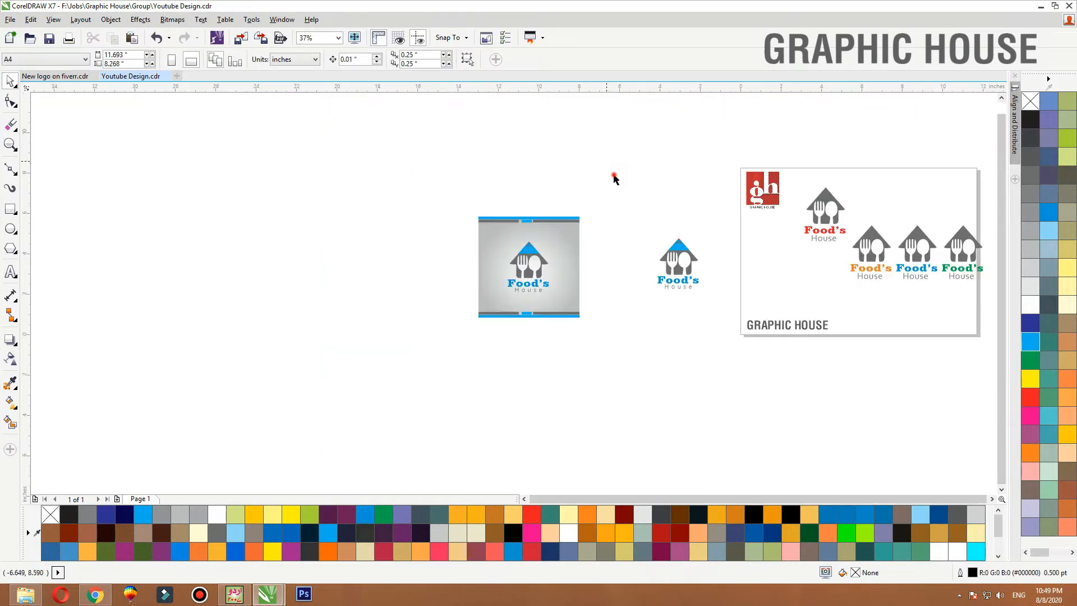
drag(613, 176, 465, 328)
drag(529, 288, 402, 288)
right_click(403, 288)
click(519, 195)
- Open the copied square's PowerClip contents and delete the lower and upper decorative bars
key(F2)
drag(519, 195, 290, 349)
click(457, 189)
ctrl+click(457, 189)
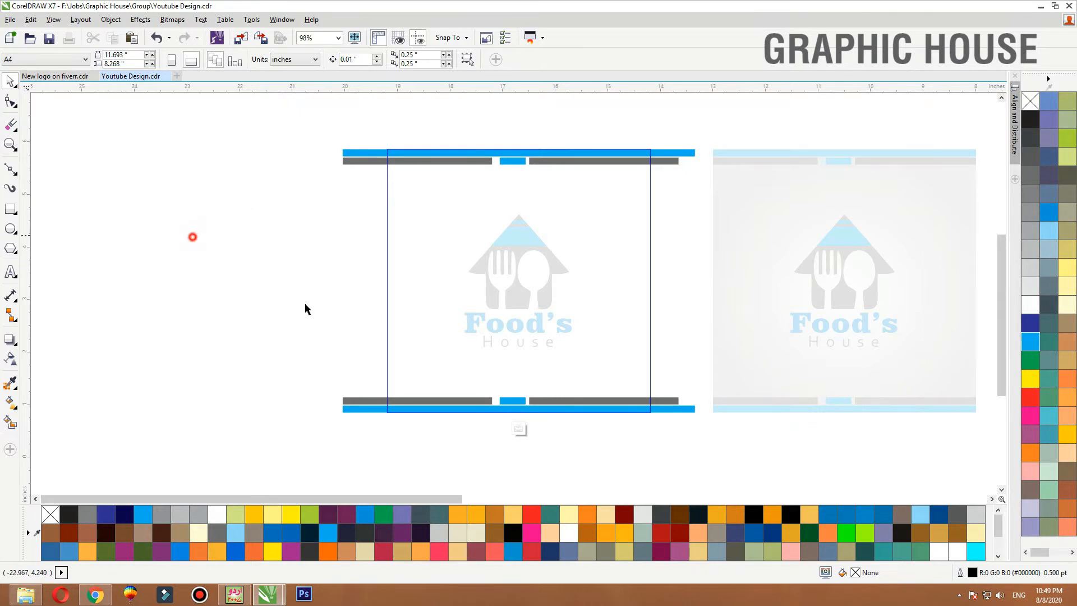
drag(305, 308, 727, 445)
key(Delete)
drag(316, 281, 830, 66)
key(Delete)
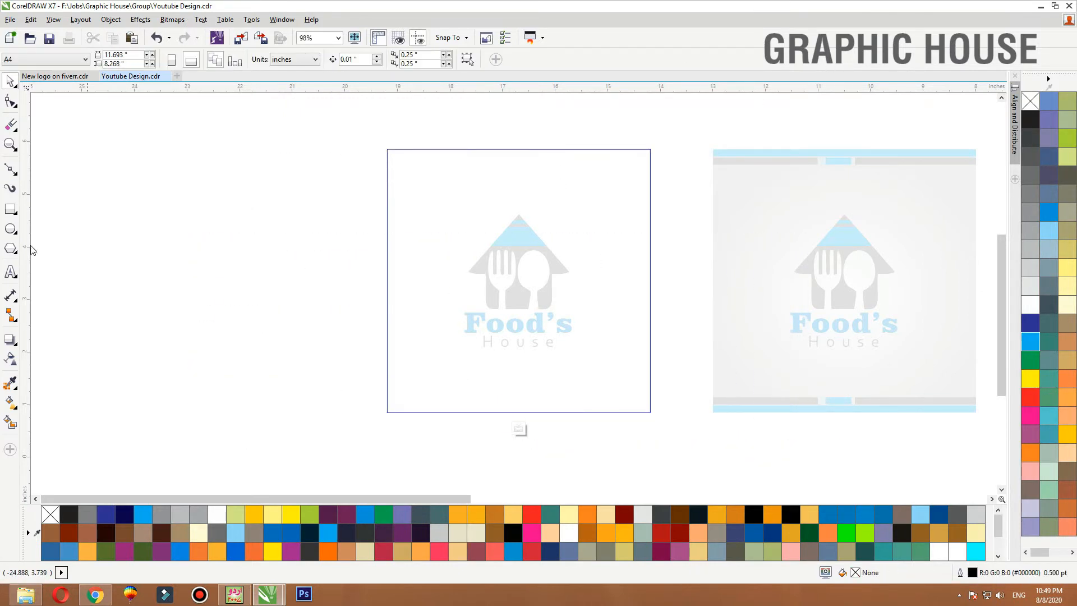
- Draw a circle about 2.37 inches across over the square's upper-left corner, filled with 100% cyan and without outline
click(10, 230)
drag(337, 131, 462, 218)
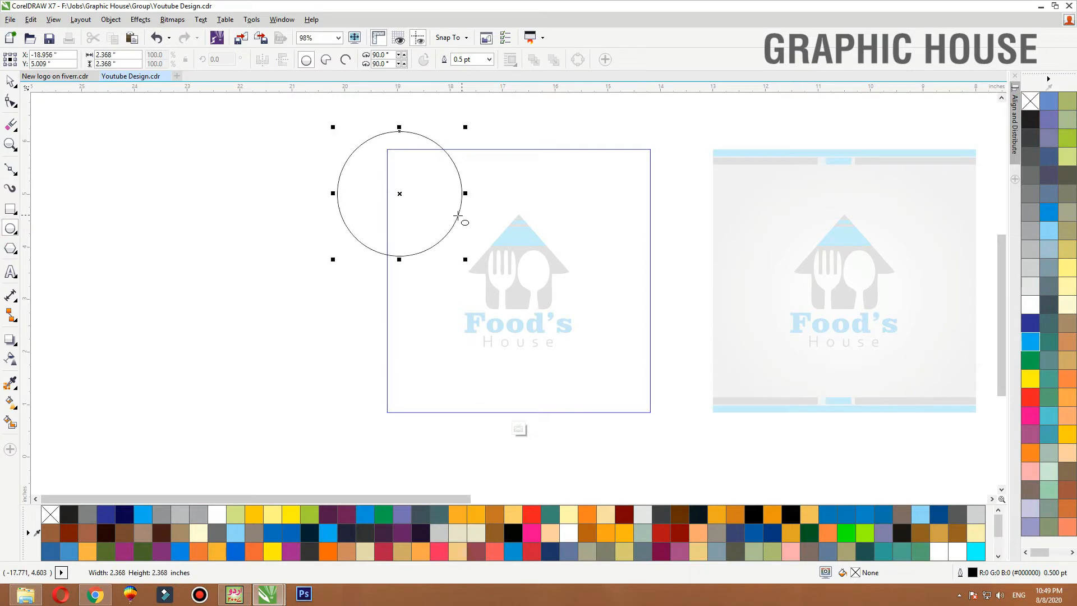
key(space)
click(1031, 341)
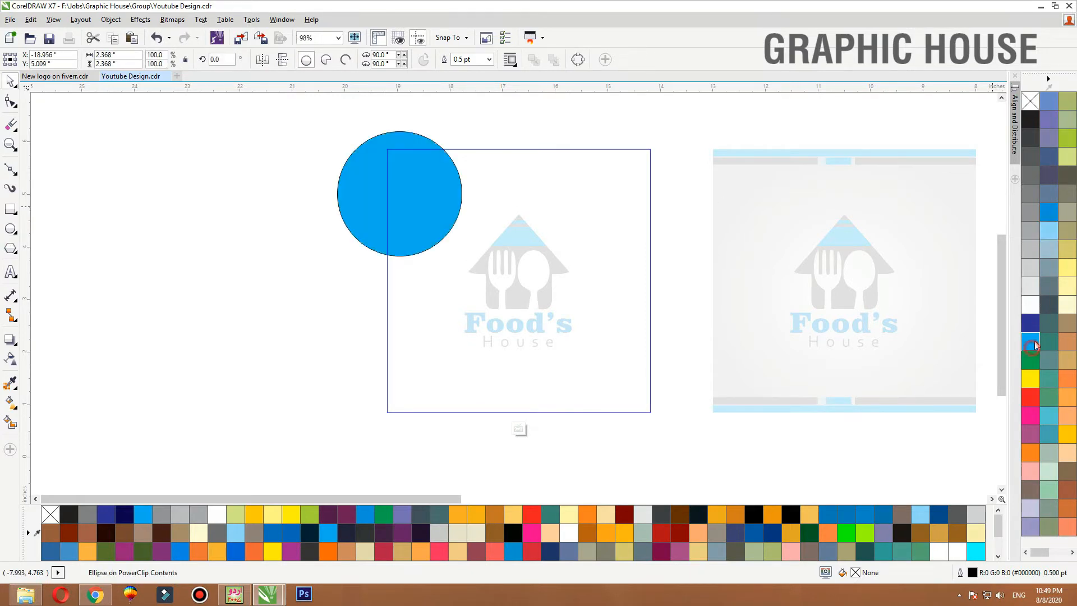
right_click(1030, 100)
drag(445, 192, 463, 172)
- Apply a linear transparency to the cyan circle that fades it towards its upper left
click(10, 362)
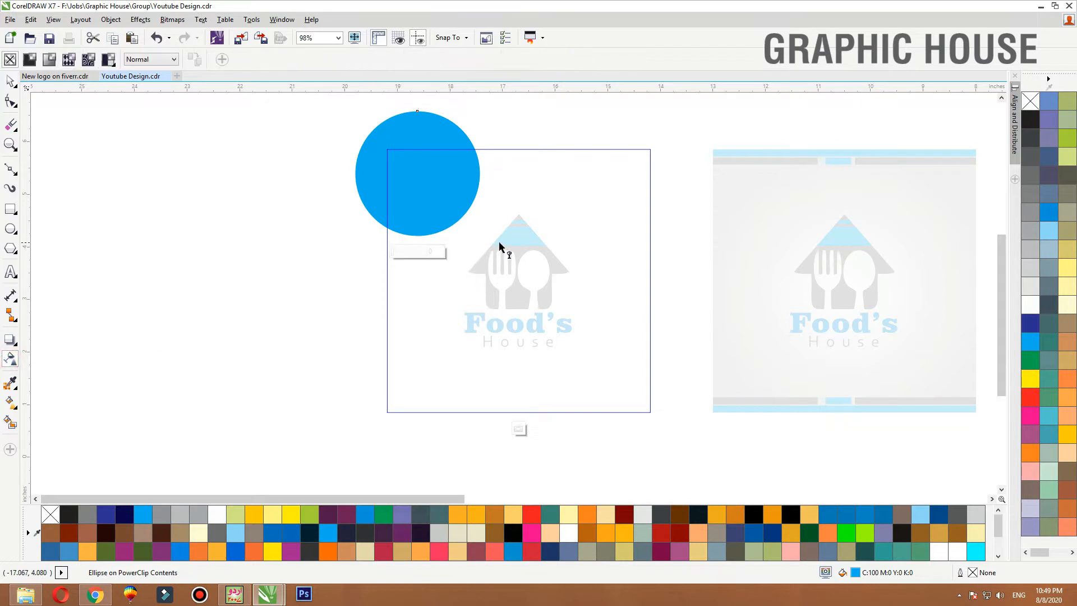
drag(499, 242, 359, 99)
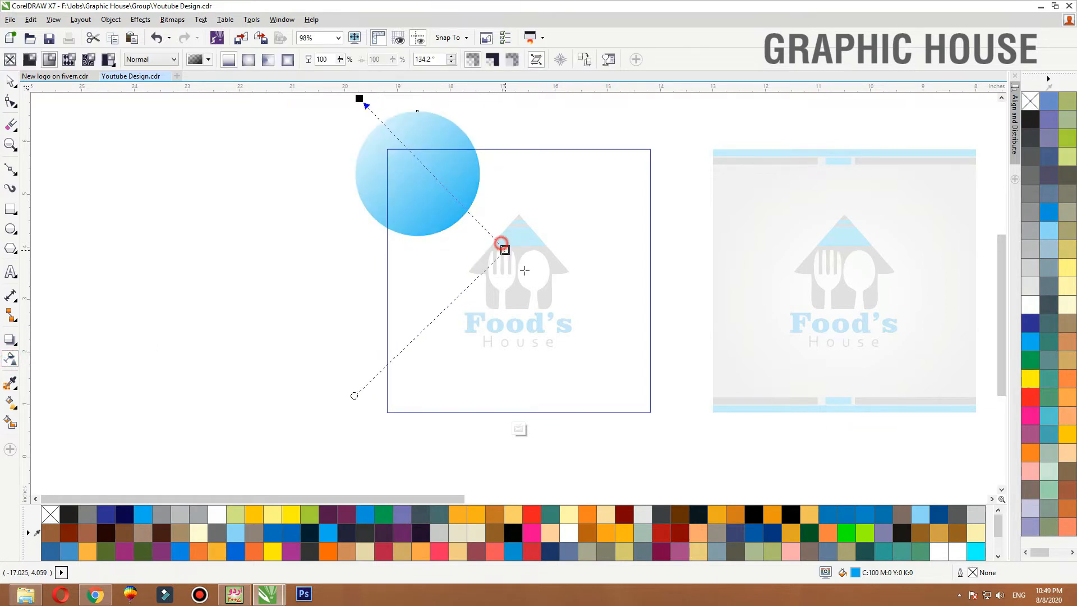
key(space)
- Duplicate the transparent circle slightly below the first and finish editing the PowerClip contents
drag(439, 204, 439, 257)
ctrl+click(197, 180)
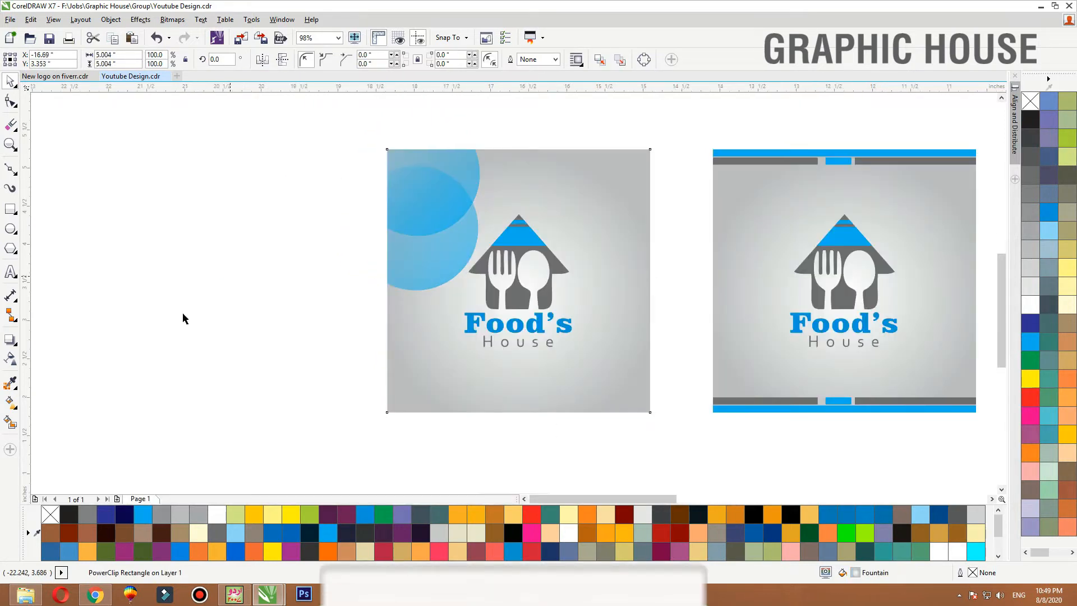
key(shift+F2)
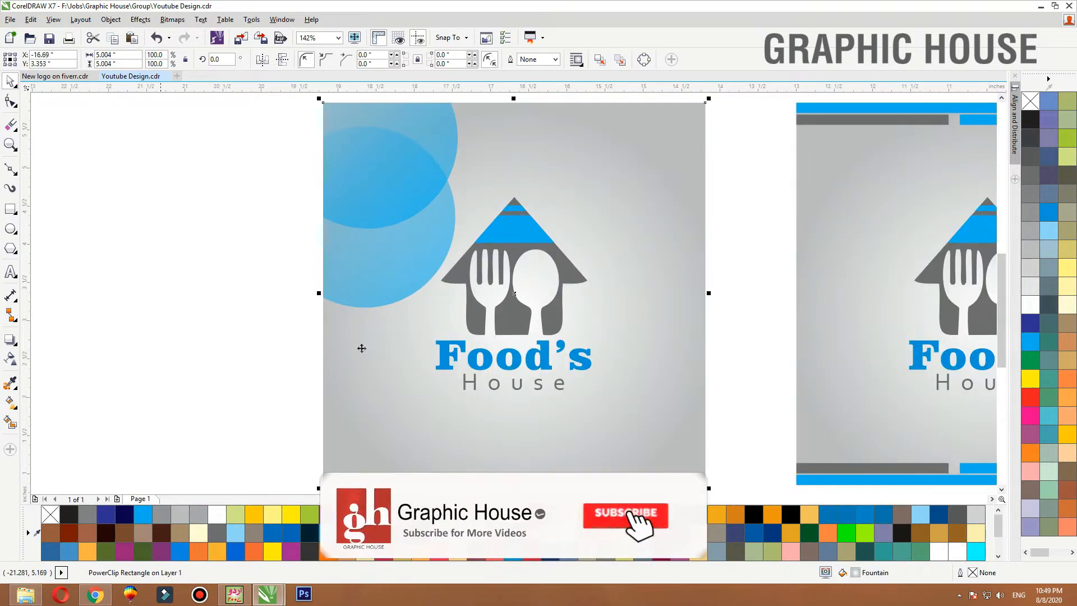
- Reopen the PowerClip contents, shift the lower circle to the left, and fill it with 40% black
ctrl+click(378, 284)
drag(389, 285, 354, 293)
click(1031, 228)
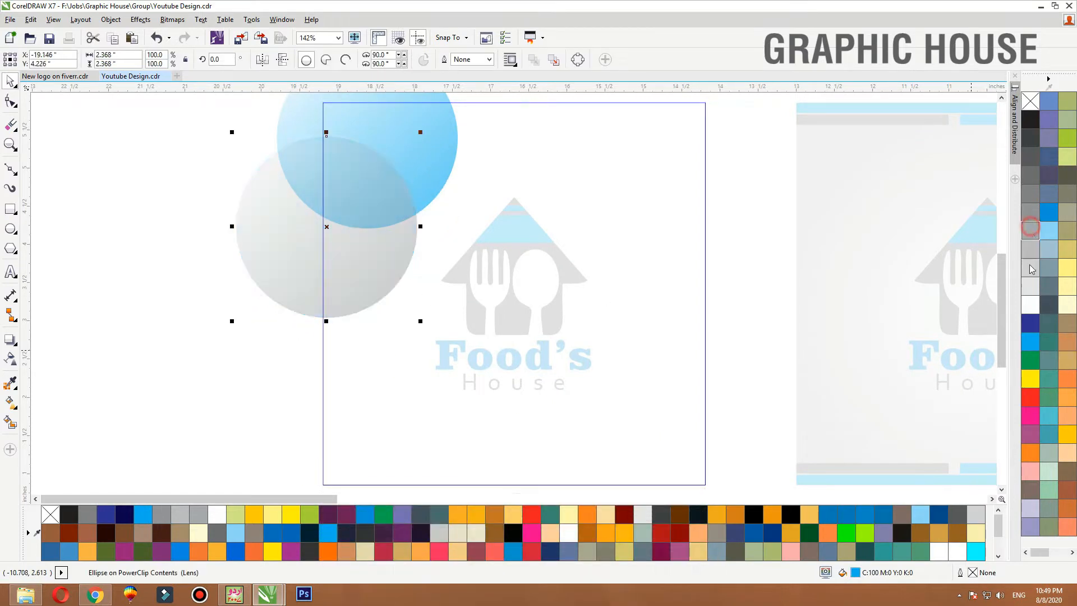
click(446, 139)
click(385, 272)
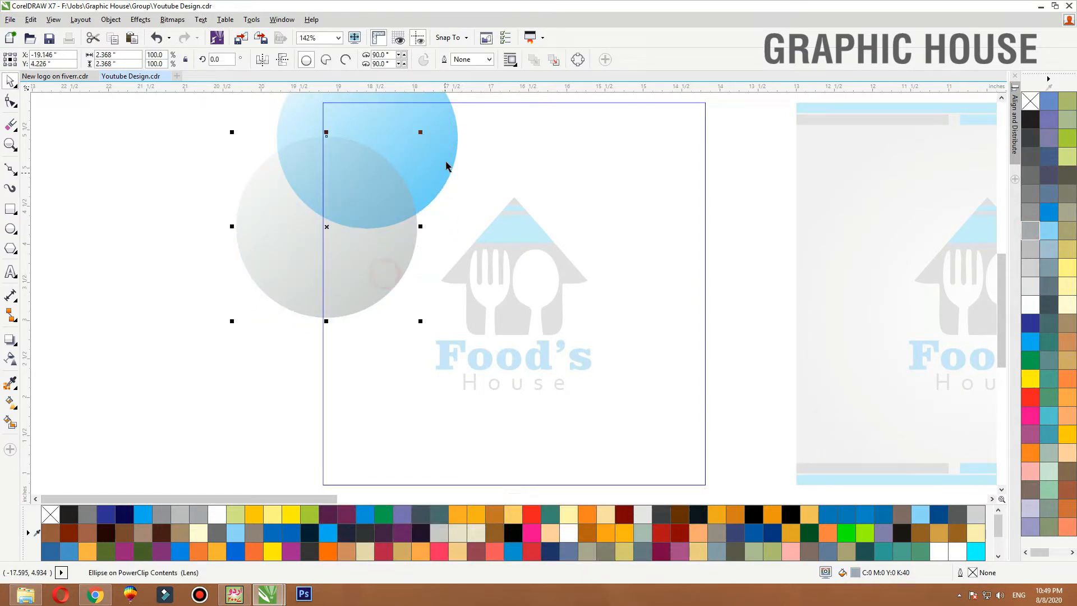
- Copy the blue circle downward, scale the copy to about 1.32 inches, and place it over the grey circle's lower part
drag(446, 166, 416, 332)
drag(434, 219, 398, 259)
mouse_move(364, 314)
mouse_down()
mouse_move(409, 265)
mouse_move(425, 263)
mouse_move(375, 303)
mouse_up()
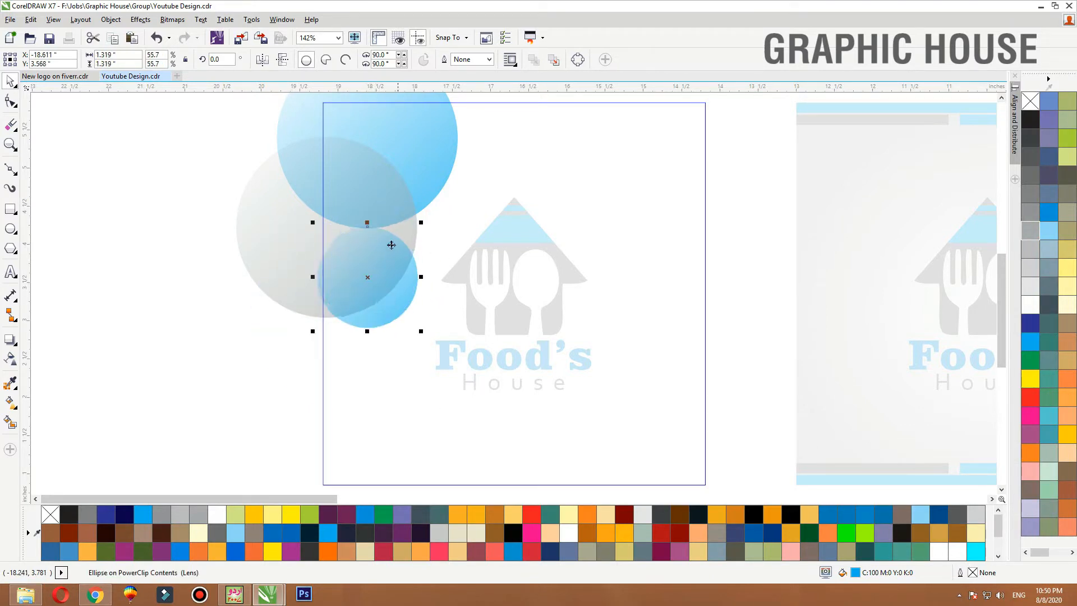
drag(377, 265, 354, 258)
- Add small copies of the grey circle beside the large blue circle and below the small blue one, and finish editing
click(407, 247)
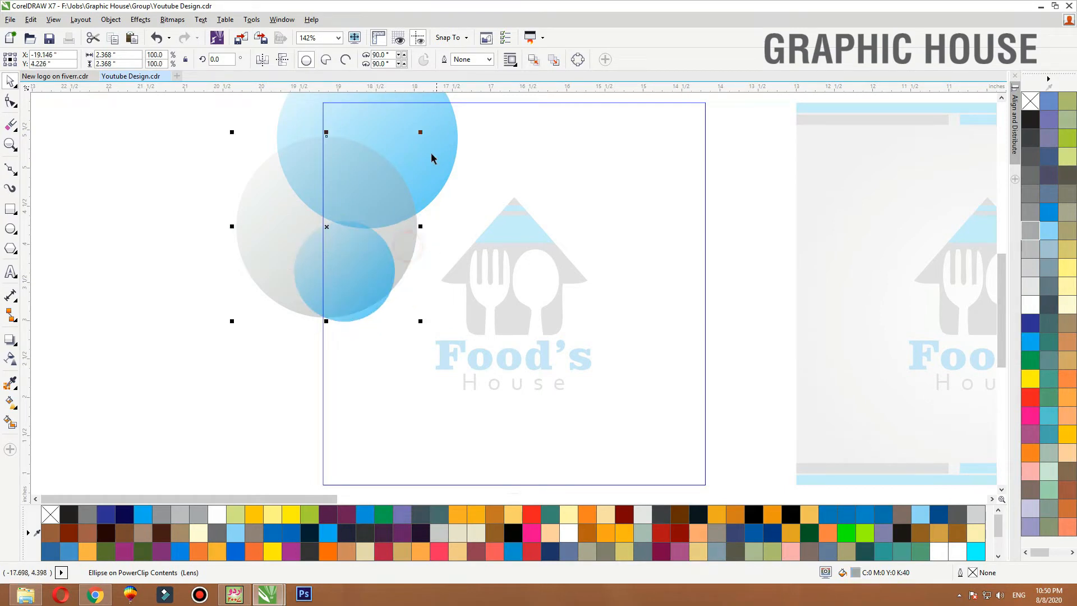
drag(420, 133, 362, 174)
right_click(362, 174)
drag(347, 223, 383, 316)
click(229, 335)
ctrl+click(190, 325)
click(163, 301)
- Open the circle presentation's PowerClip contents and group all the blue and grey circles in the upper-left corner
scroll(163, 301, down, 2)
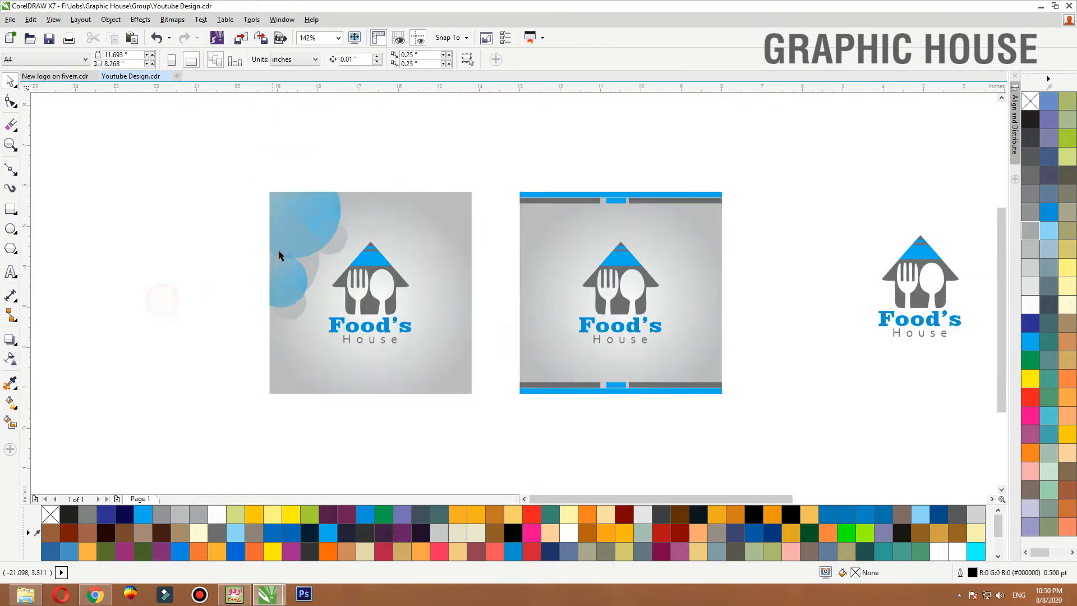
click(286, 237)
mouse_move(195, 174)
mouse_down()
mouse_move(487, 386)
mouse_move(527, 396)
mouse_up()
key(shift+F2)
ctrl+click(379, 282)
click(257, 310)
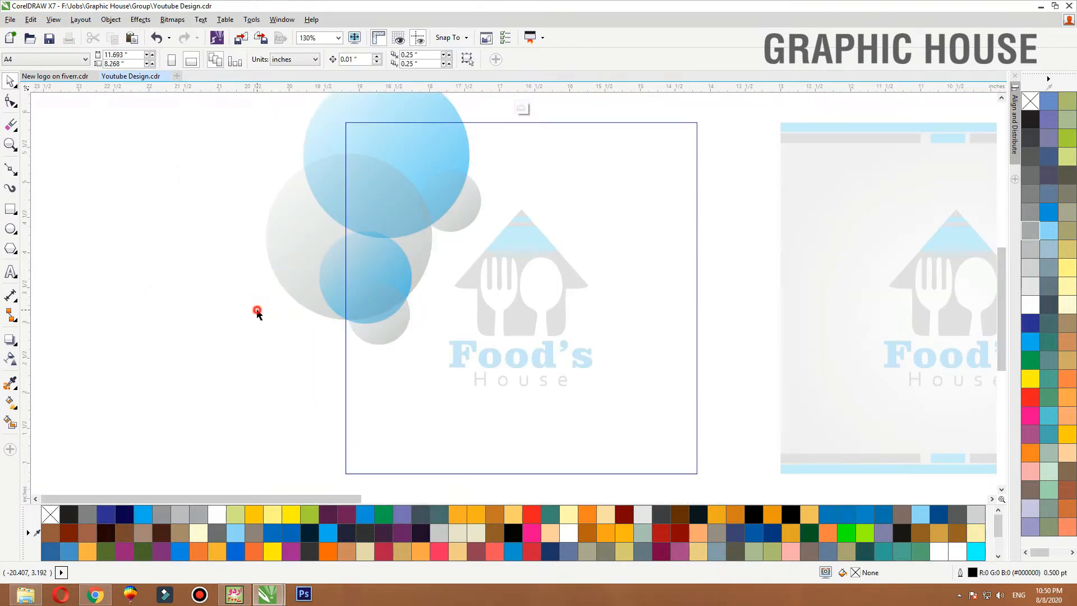
scroll(207, 342, down, 2)
drag(190, 361, 370, 208)
key(ctrl+g)
- Copy the circle group to the square's lower-right corner, mirror the copy horizontally and vertically, and finish editing the PowerClip
right_click(372, 284)
drag(229, 278, 374, 283)
drag(393, 266, 460, 387)
click(282, 60)
drag(487, 319, 477, 328)
ctrl+click(440, 189)
drag(476, 189, 211, 346)
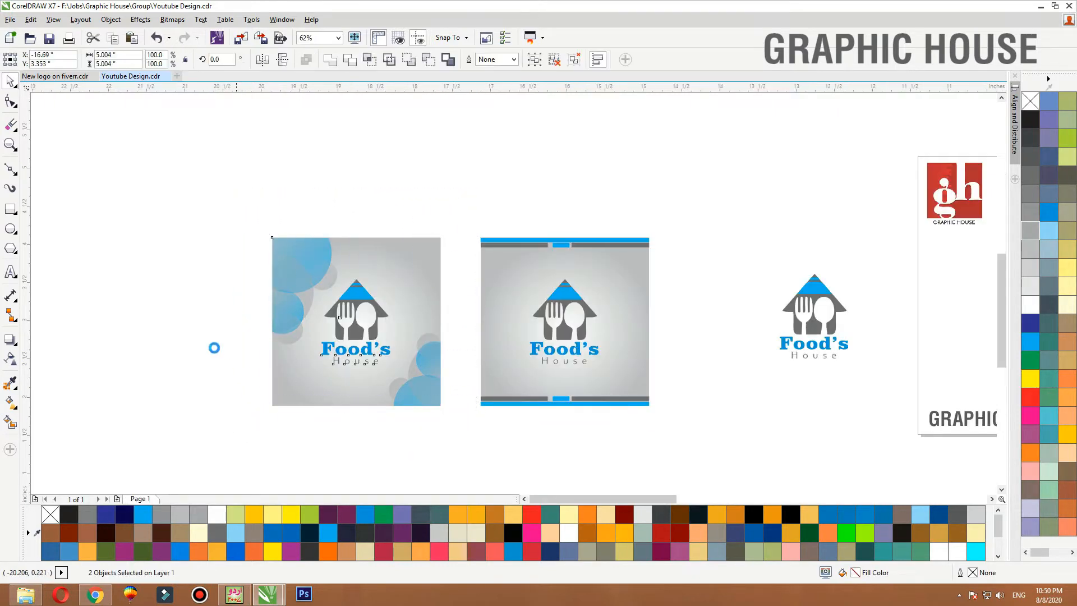
scroll(208, 331, up, 2)
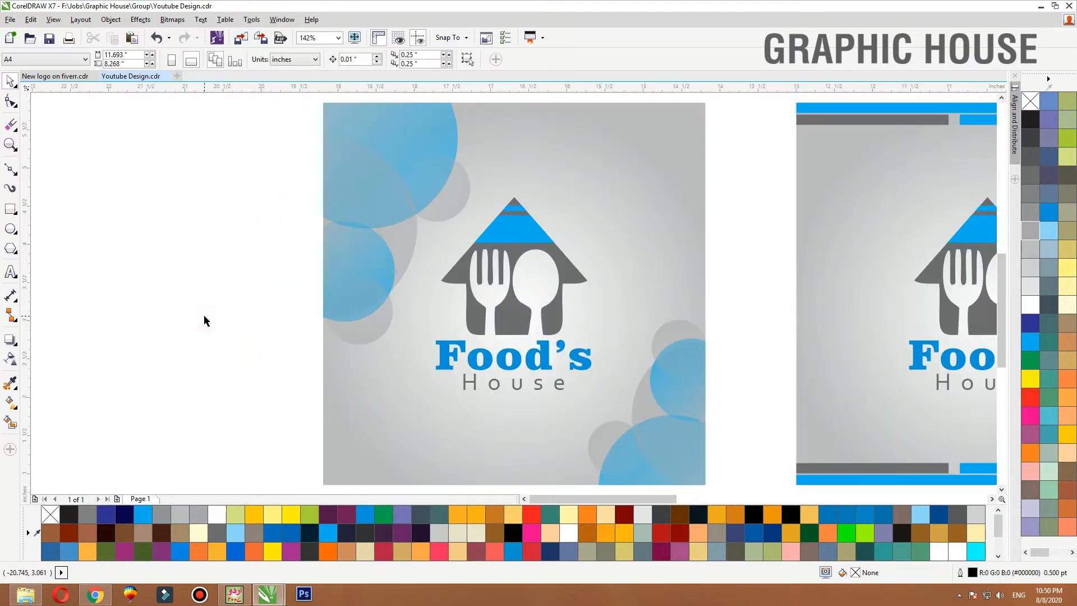
scroll(207, 286, down, 2)
key(F5)
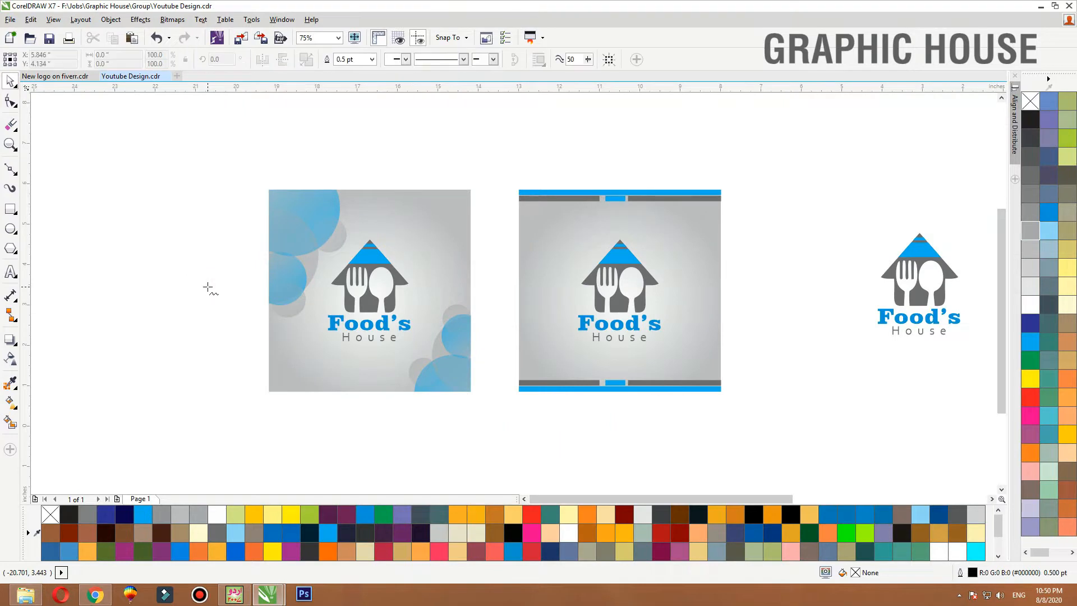
key(space)
- Move the standalone blue logo slightly down and to the left, away from the page
scroll(216, 283, down, 1)
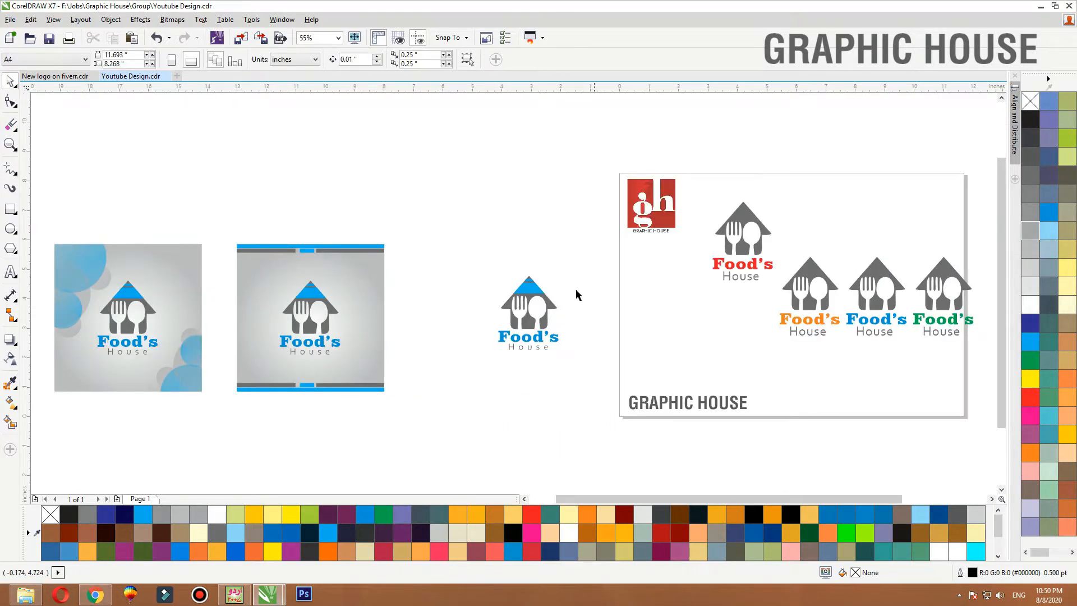
drag(591, 268, 471, 401)
drag(521, 324, 503, 361)
key(shift+F2)
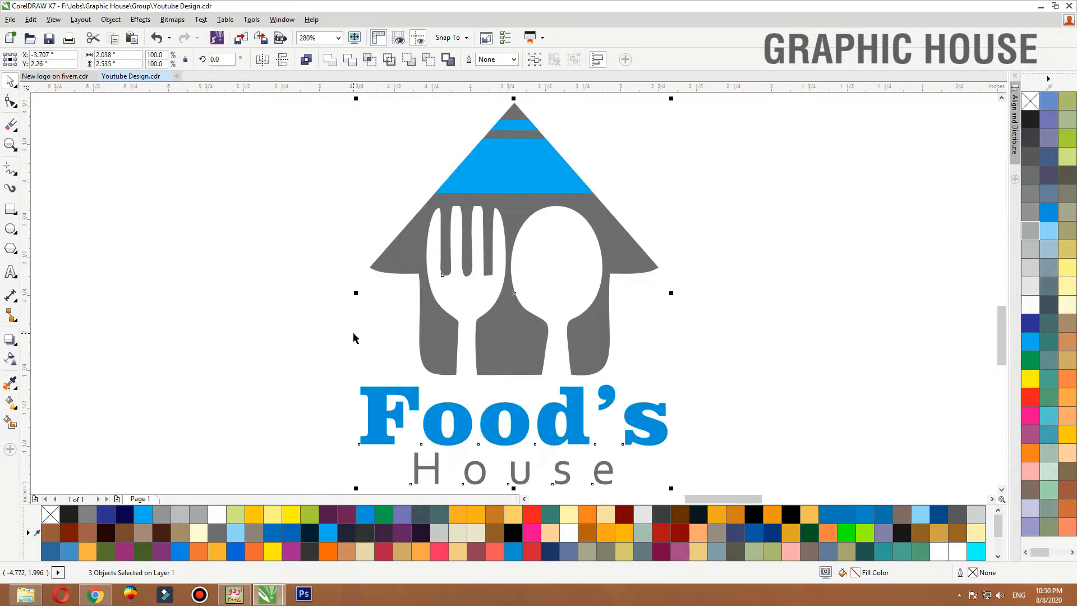
click(344, 313)
- Fill the standalone logo's word "Food's" with navy C100 M100 Y0 K50
click(526, 418)
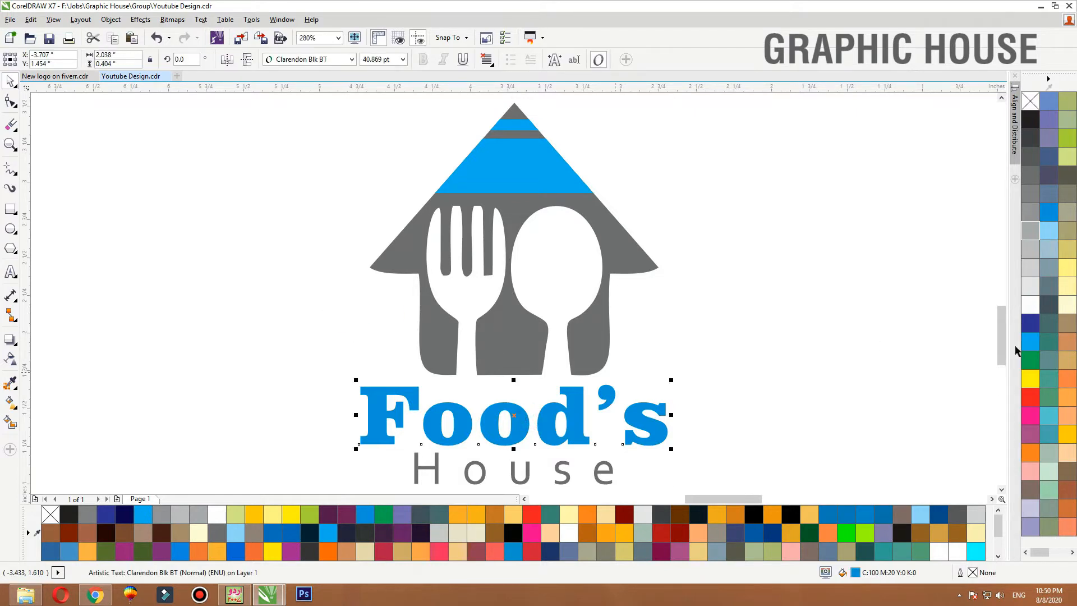
click(1031, 323)
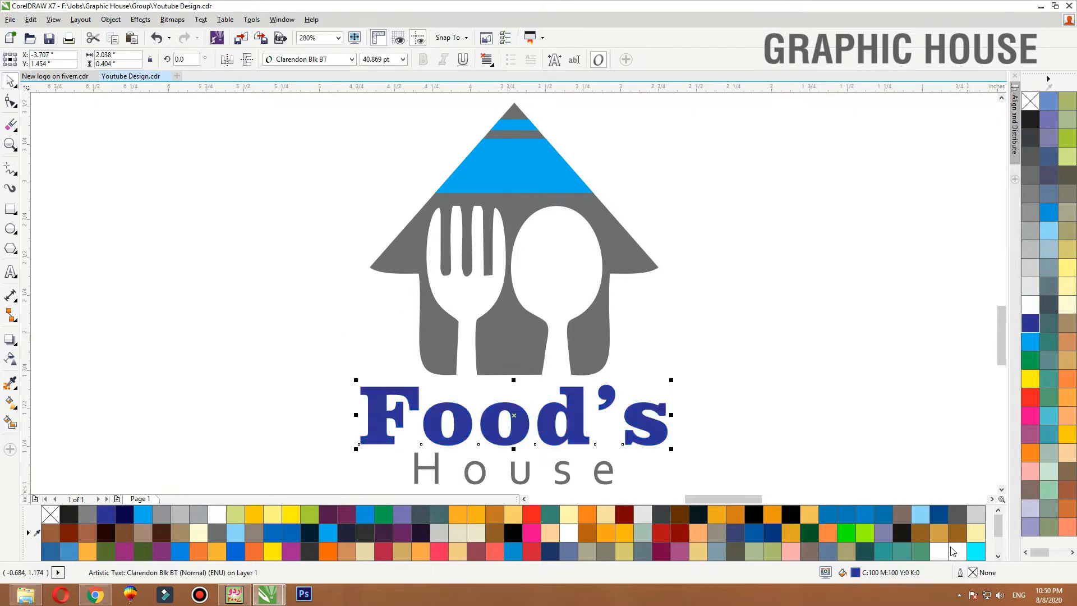
double_click(856, 572)
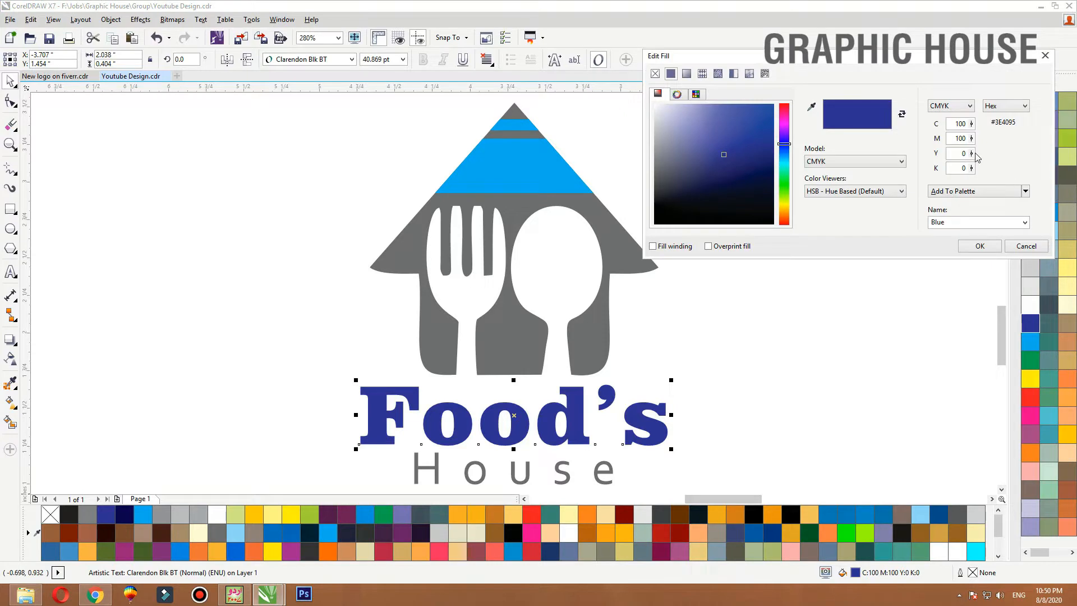
click(950, 136)
key(Tab)
text(50)
key(shift+Tab)
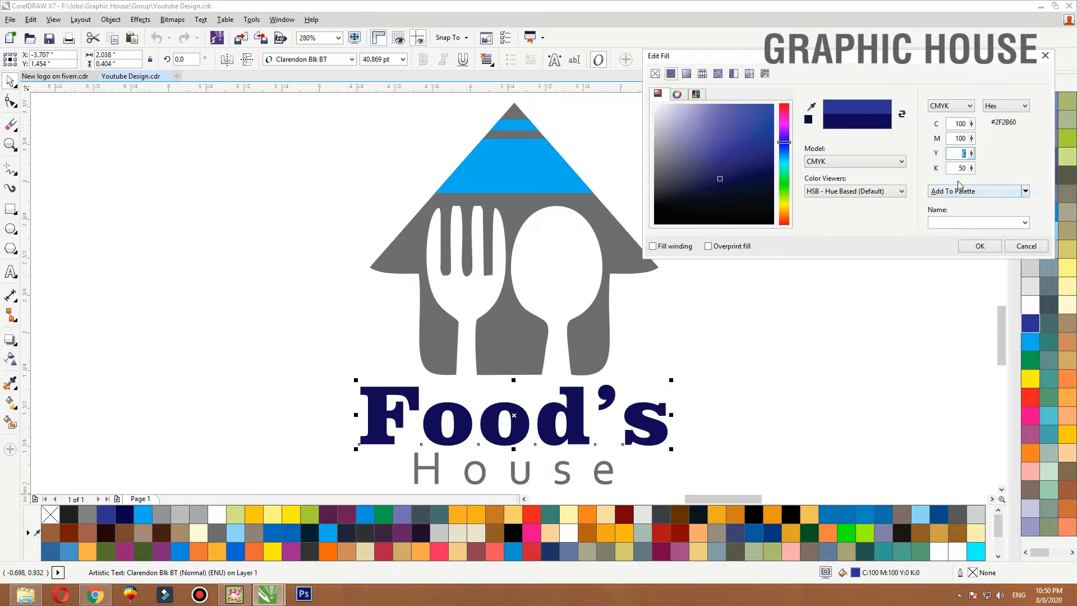
click(977, 245)
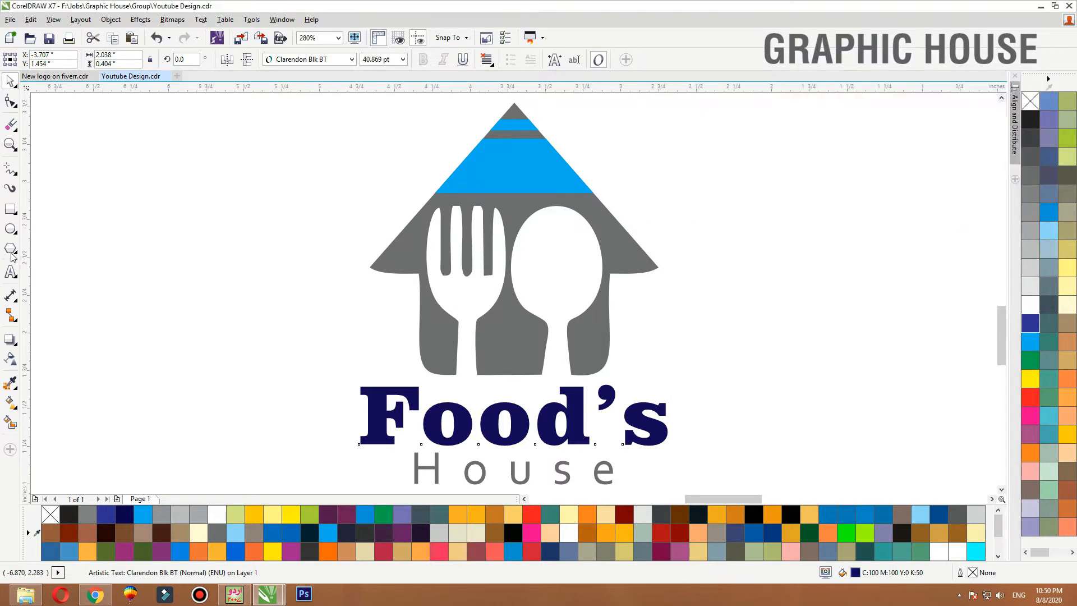
- Draw a circle about 0.78 inches wide, fill it with blue, remove its outline, and place it to the right of the logo
drag(142, 227, 249, 337)
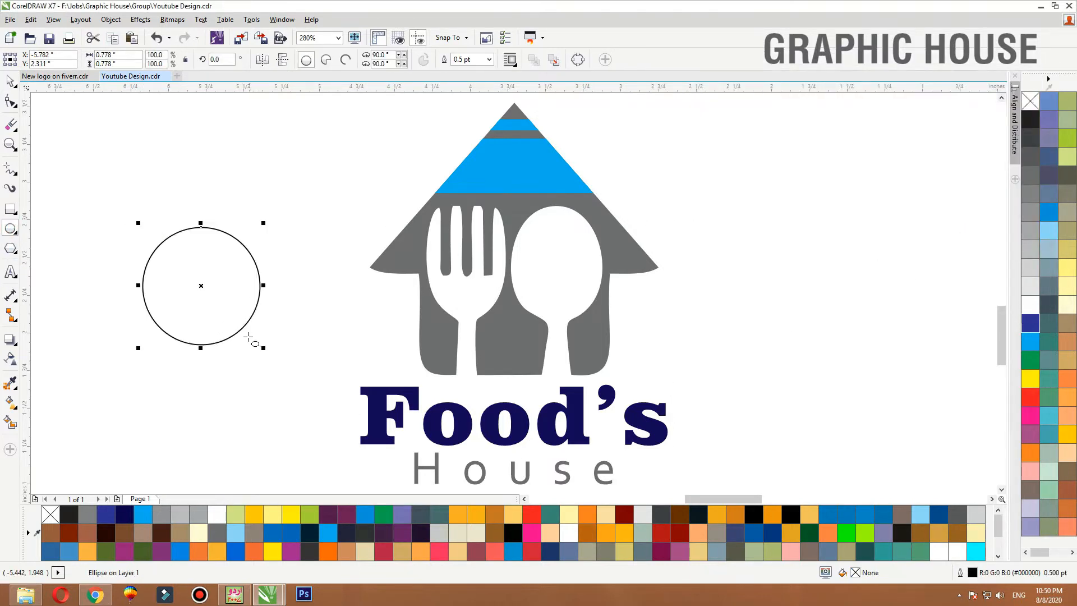
key(space)
click(1030, 323)
drag(238, 263, 798, 289)
right_click(1030, 101)
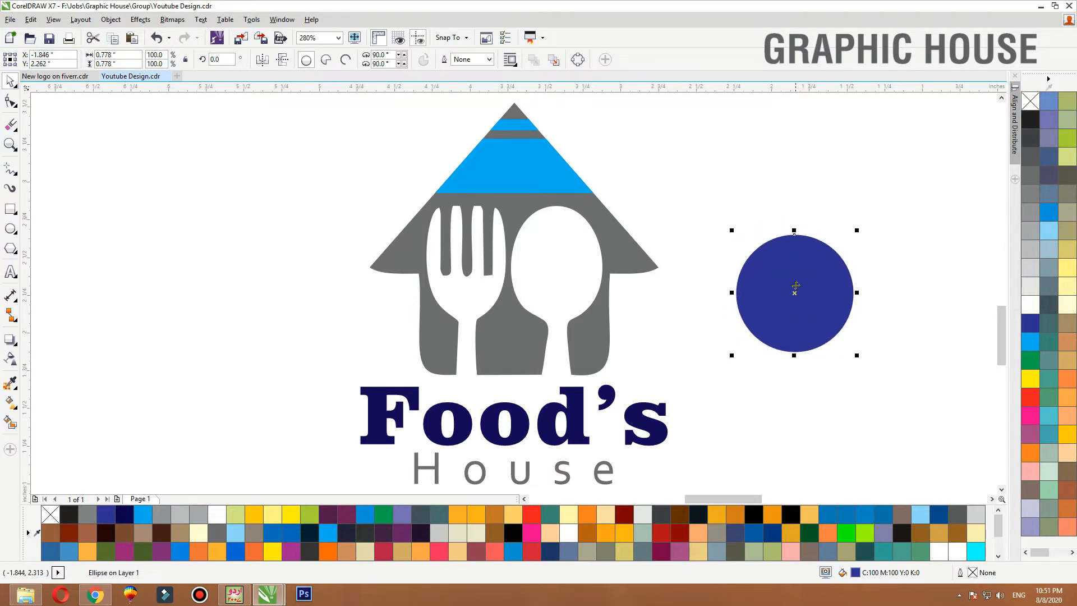
click(652, 437)
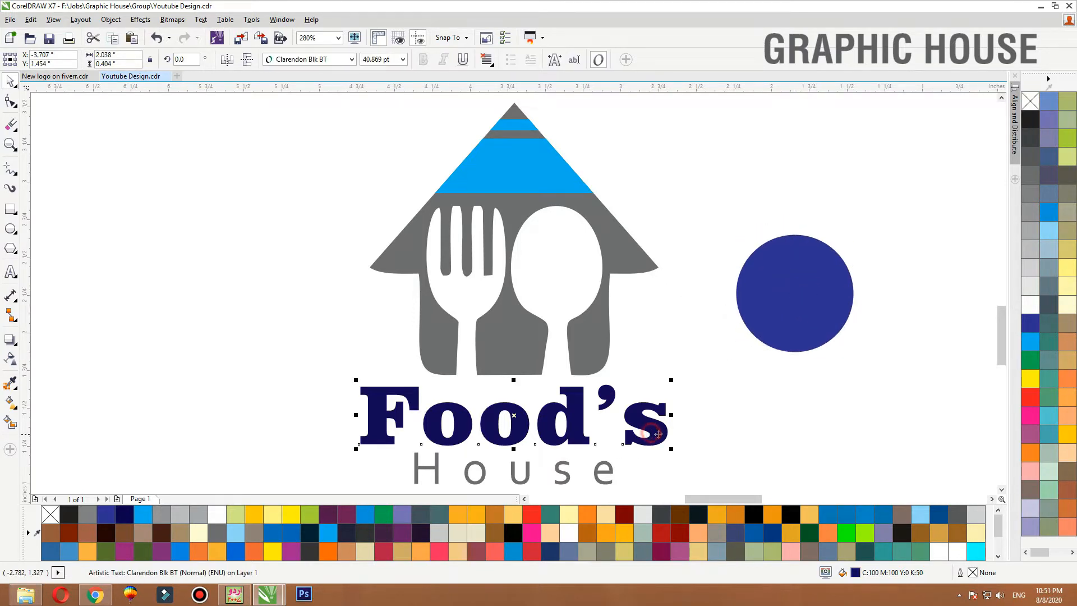
double_click(856, 574)
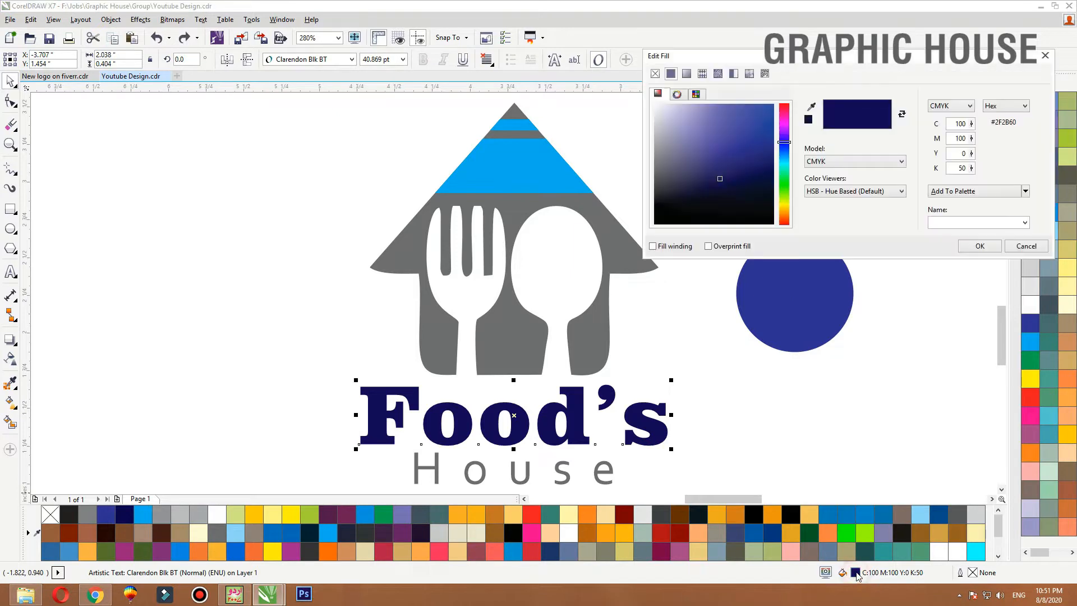
double_click(959, 168)
drag(719, 177, 729, 118)
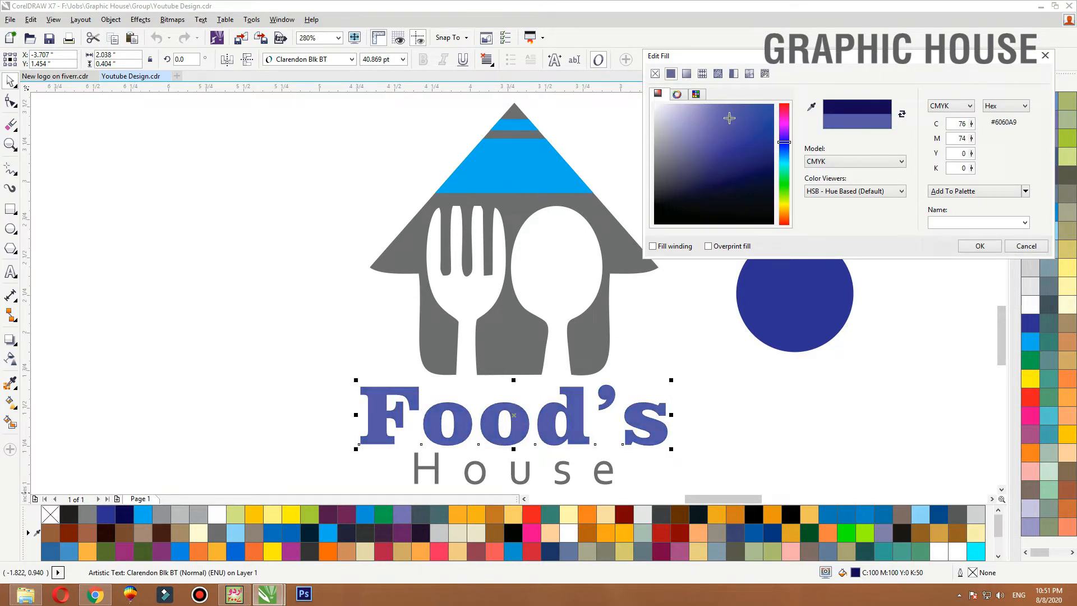
click(1026, 247)
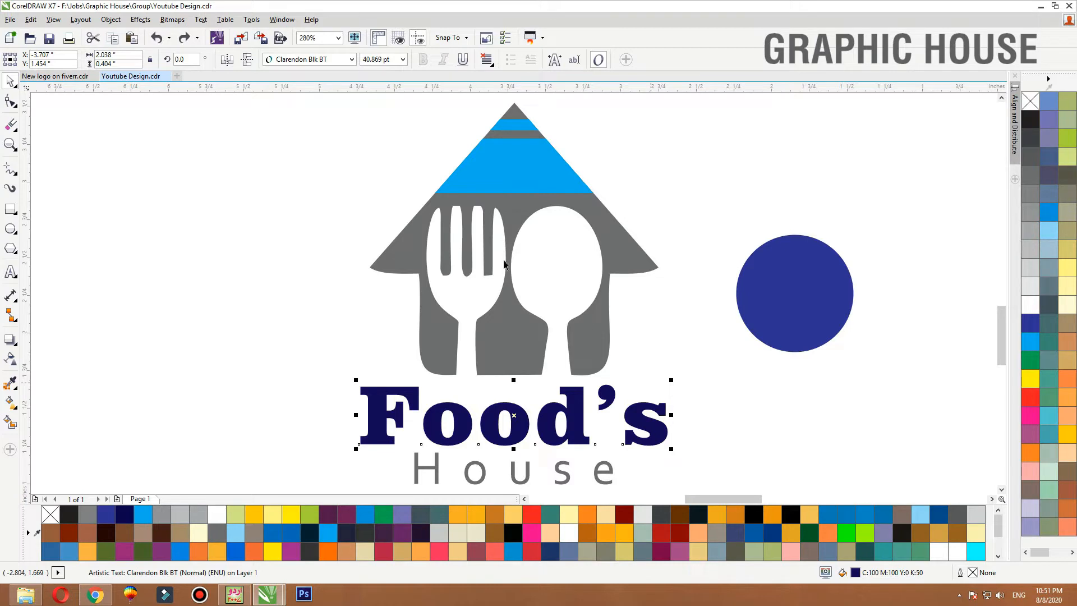
- Fill the house shape with dark green C70 M35 Y100 K20 and add that colour to the palette
click(597, 335)
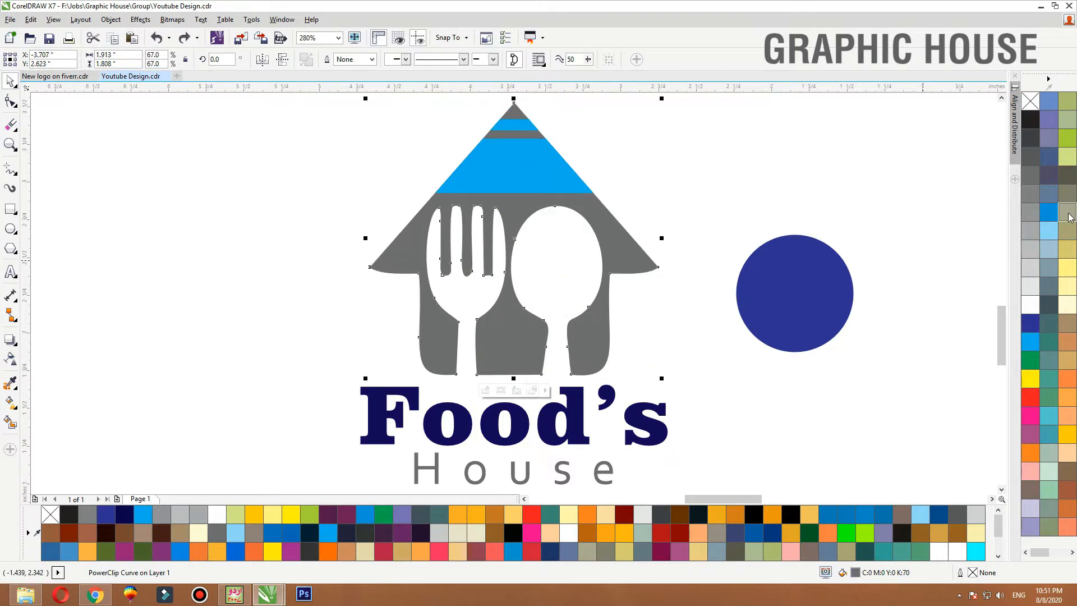
click(1068, 137)
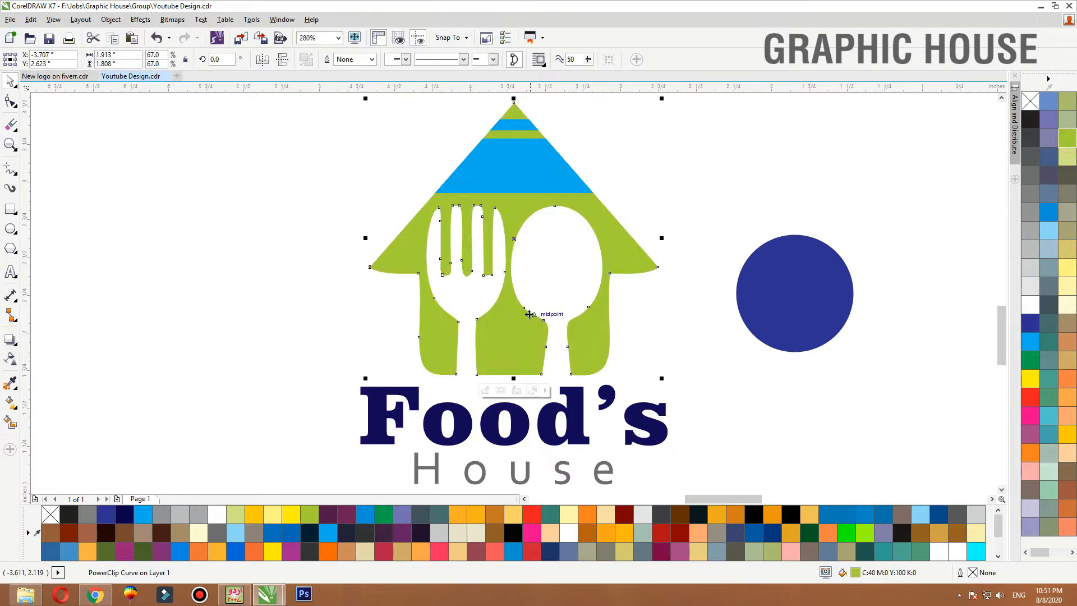
double_click(855, 574)
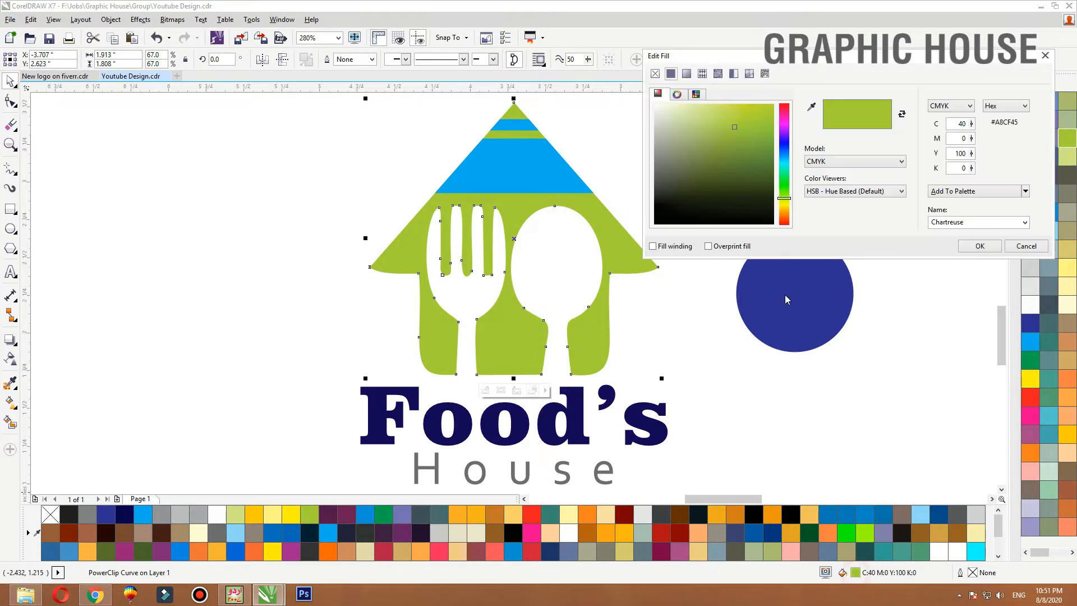
drag(737, 133, 761, 165)
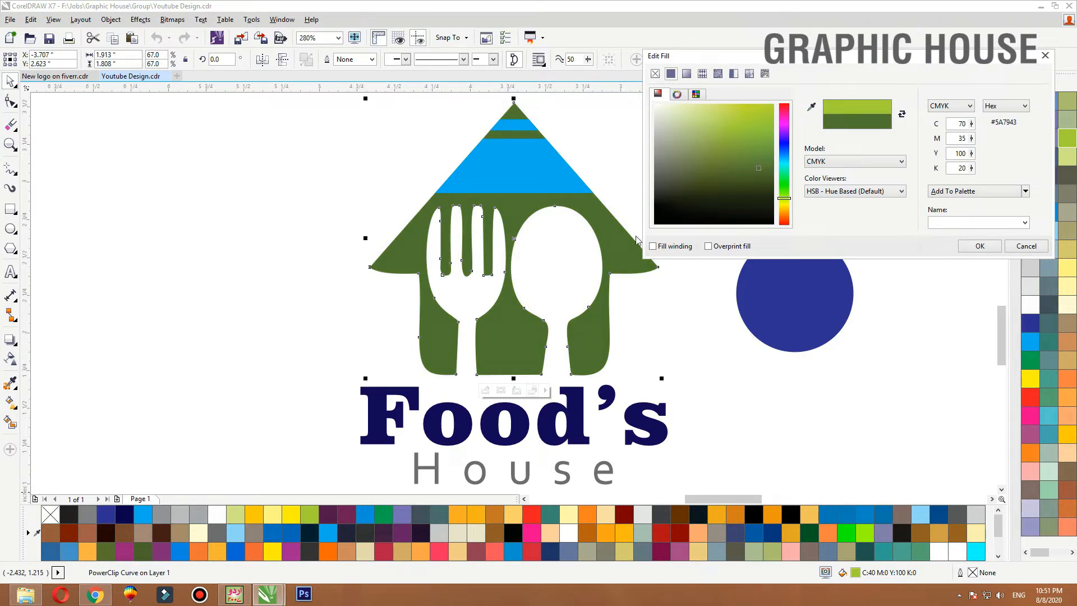
click(976, 191)
click(980, 245)
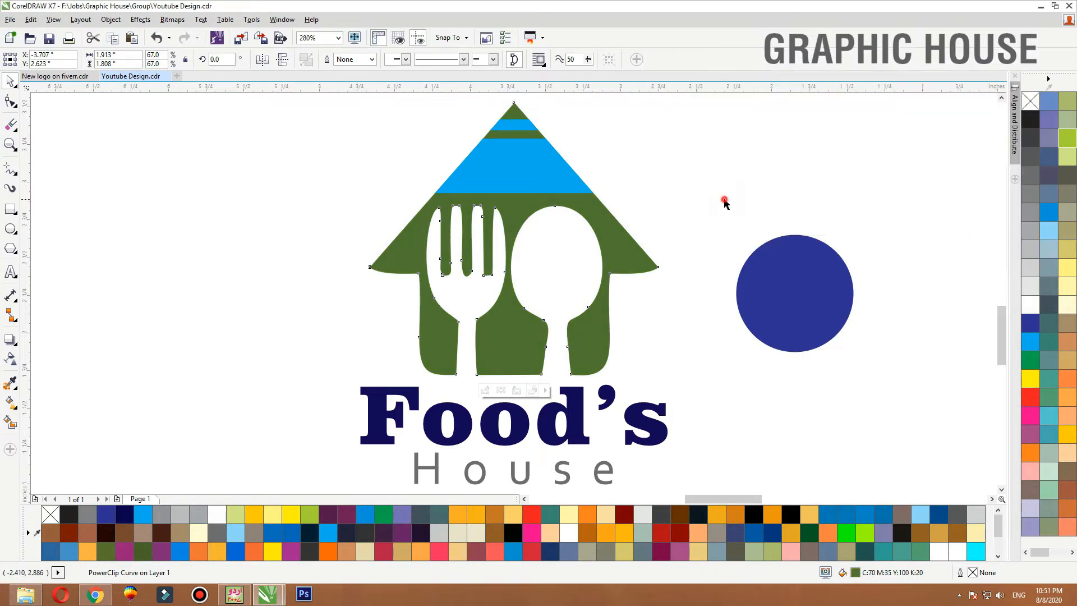
- Open the house's PowerClip contents, fill the roof bars with navy C100 M100 Y0 K50, and finish editing
click(555, 187)
double_click(554, 188)
drag(528, 176, 618, 187)
key(ctrl+z)
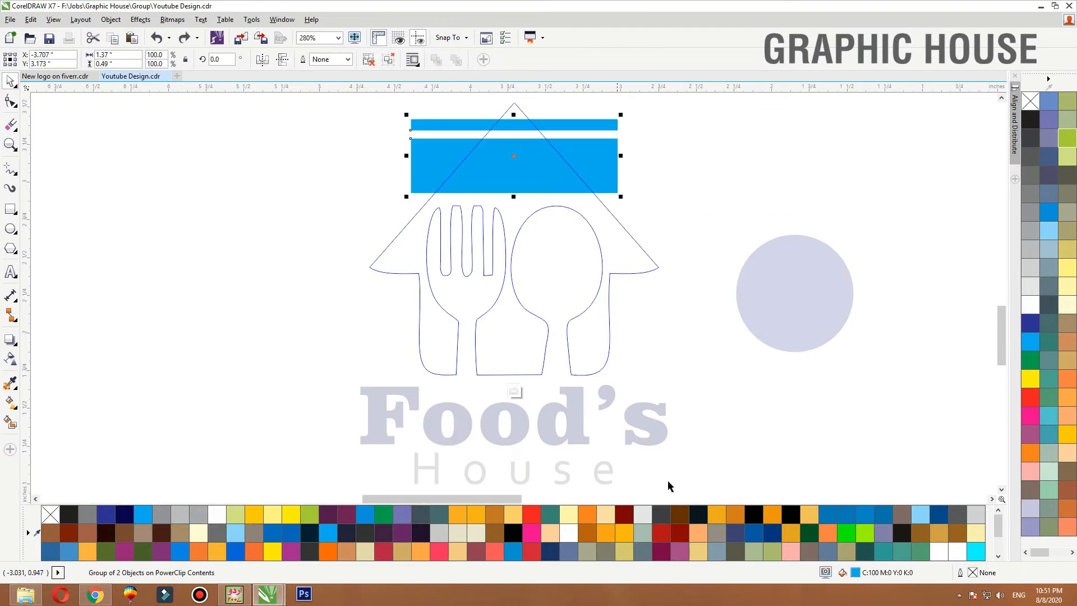
scroll(993, 539, down, 1)
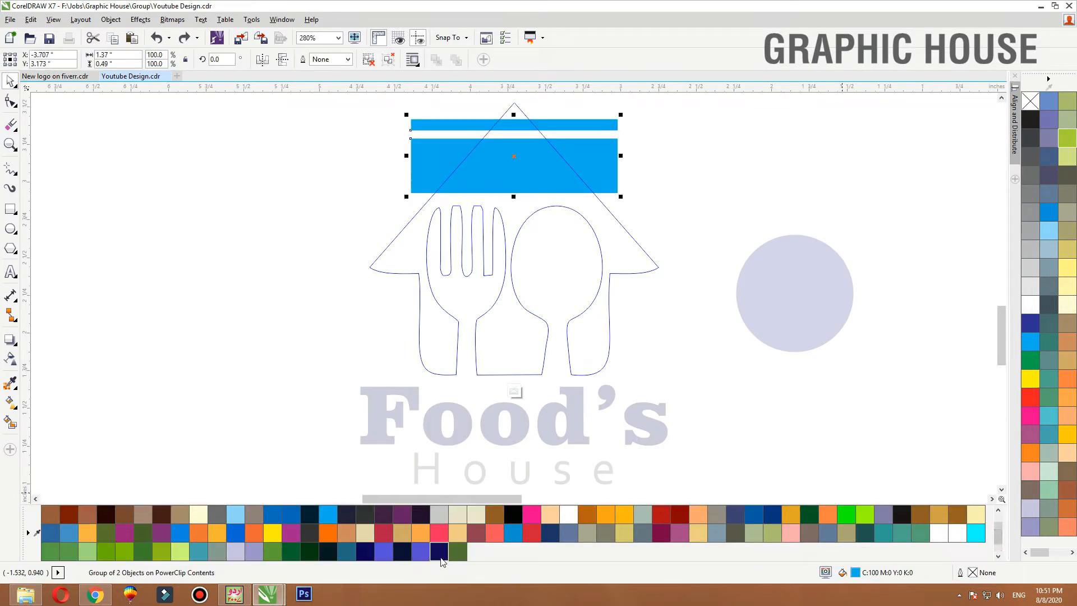
click(440, 554)
click(243, 299)
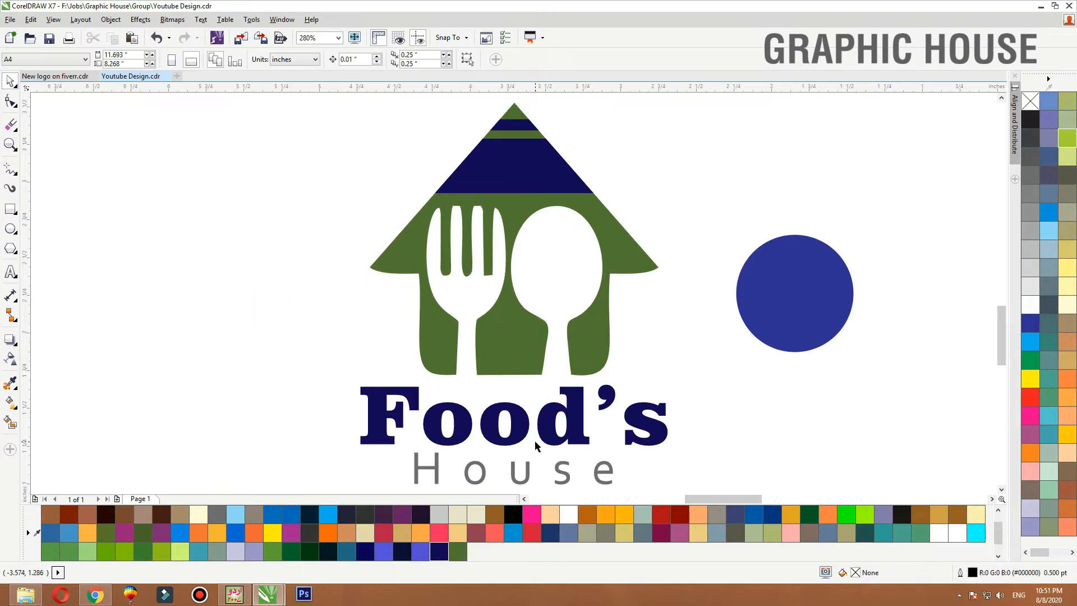
- Try dark green C70 M35 Y100 K20 on the word "House", and settle on a black fill
click(522, 471)
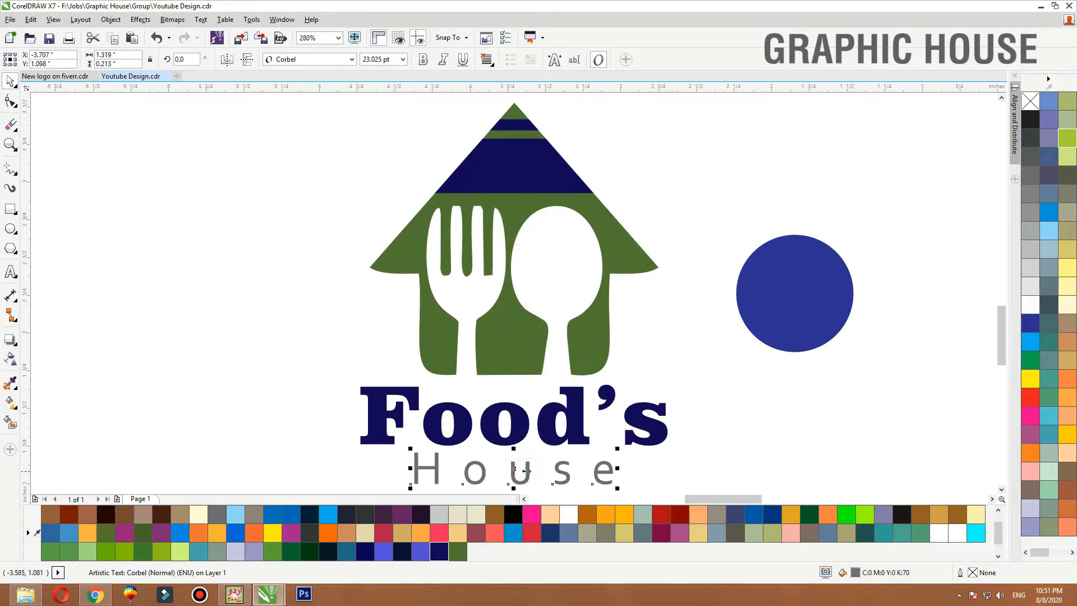
click(458, 552)
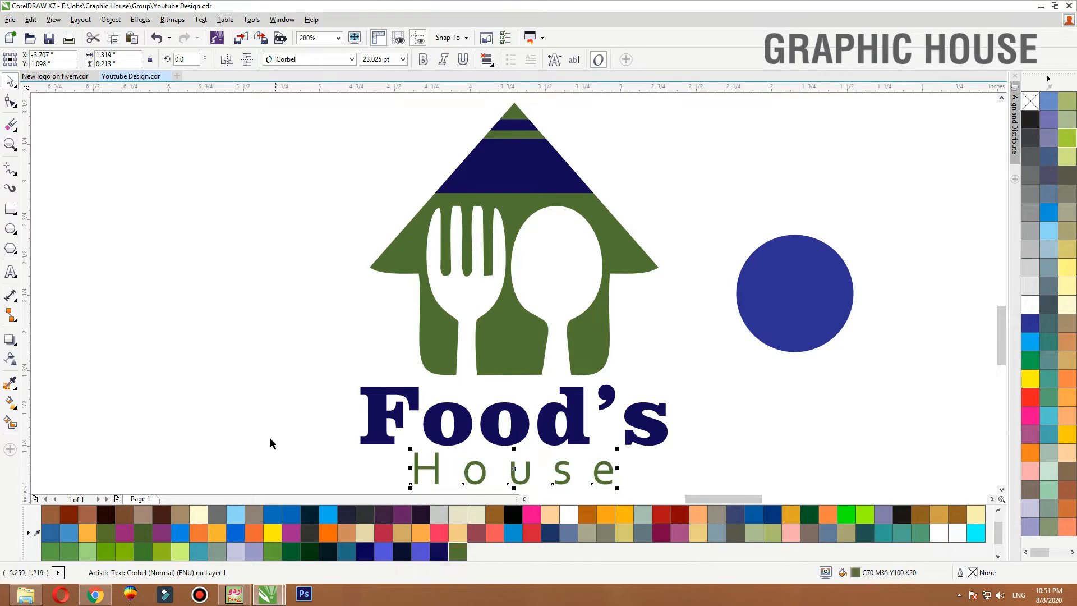
click(1034, 120)
- Delete the blue circle beside the logo
drag(746, 289, 759, 270)
key(Delete)
click(579, 323)
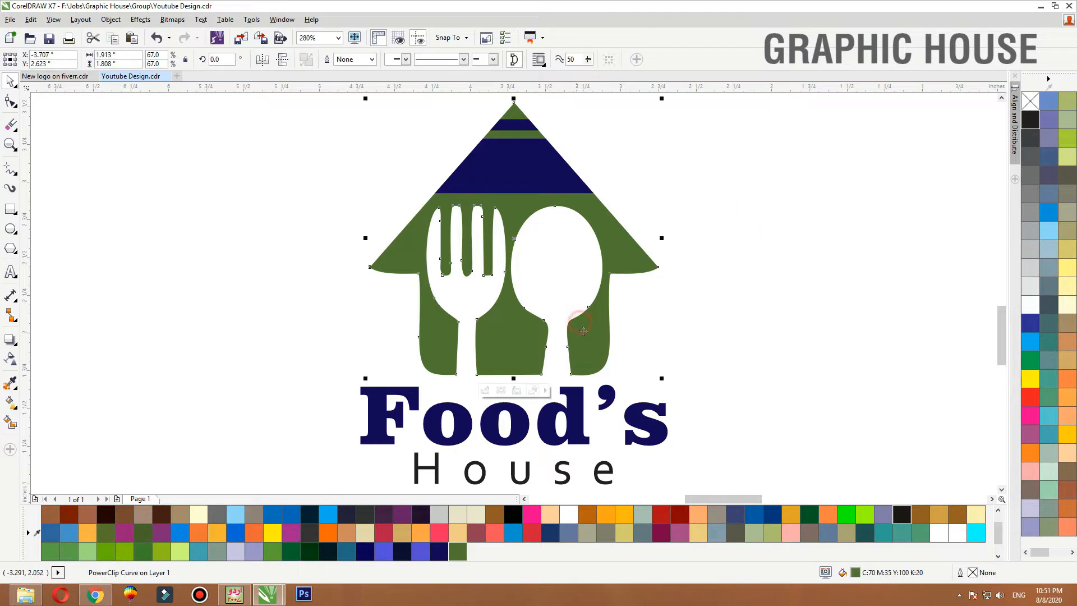
click(719, 288)
- Move the whole navy and green logo up about 1.1 inches, level with the logos in the presentations
scroll(448, 225, down, 4)
drag(374, 173, 561, 428)
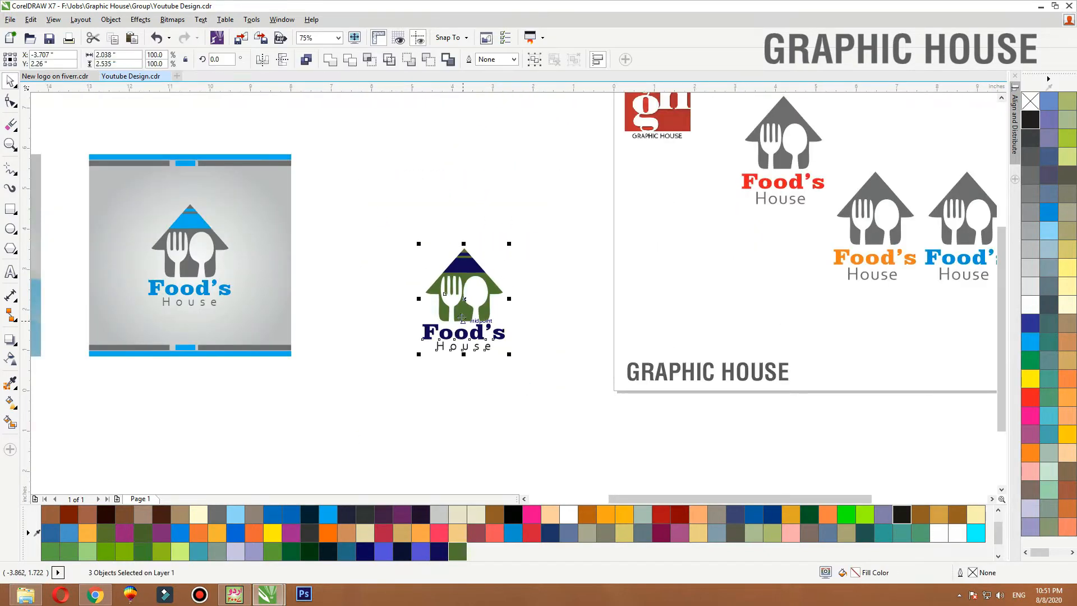
drag(464, 326, 460, 280)
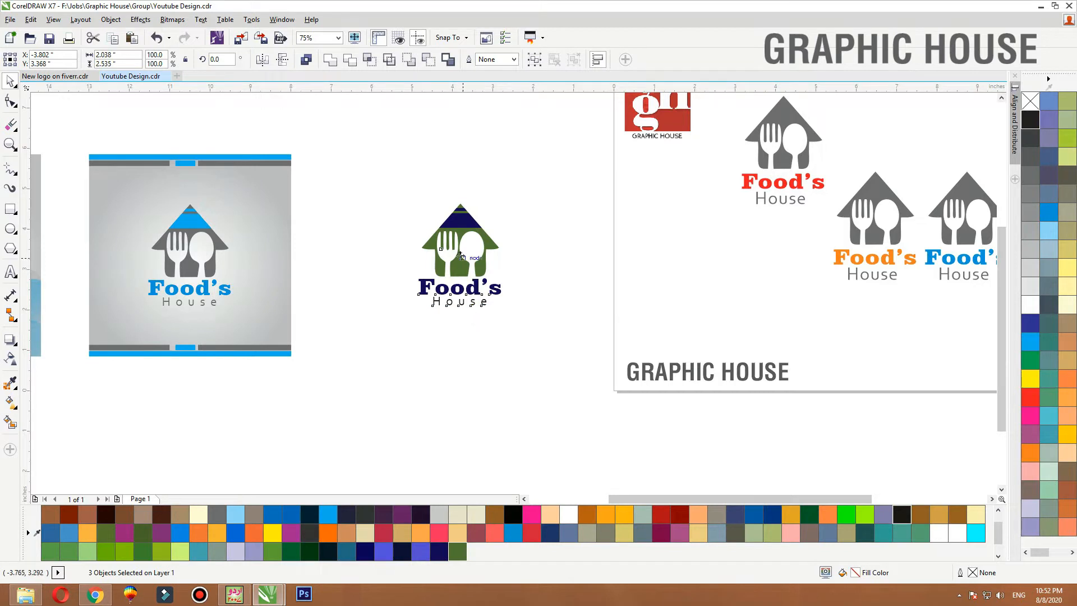
scroll(462, 257, down, 3)
scroll(475, 282, up, 2)
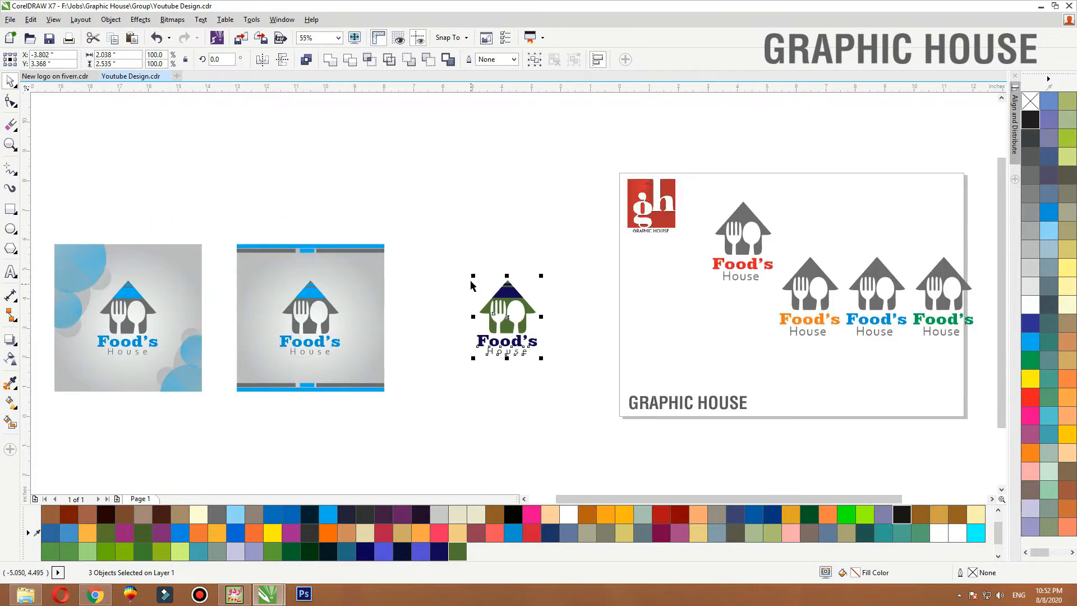
- Open the house's PowerClip contents, try shifting the navy roof bars to the right, undo the move, and finish editing
click(456, 267)
drag(452, 242, 601, 379)
key(shift+F2)
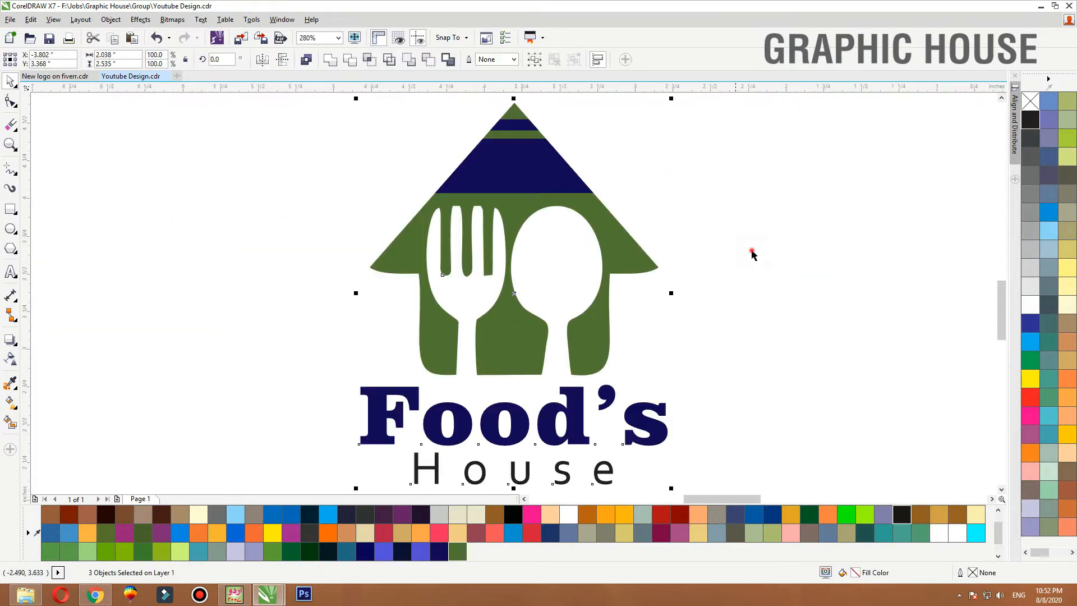
click(751, 250)
click(608, 235)
ctrl+click(542, 153)
drag(515, 161, 562, 159)
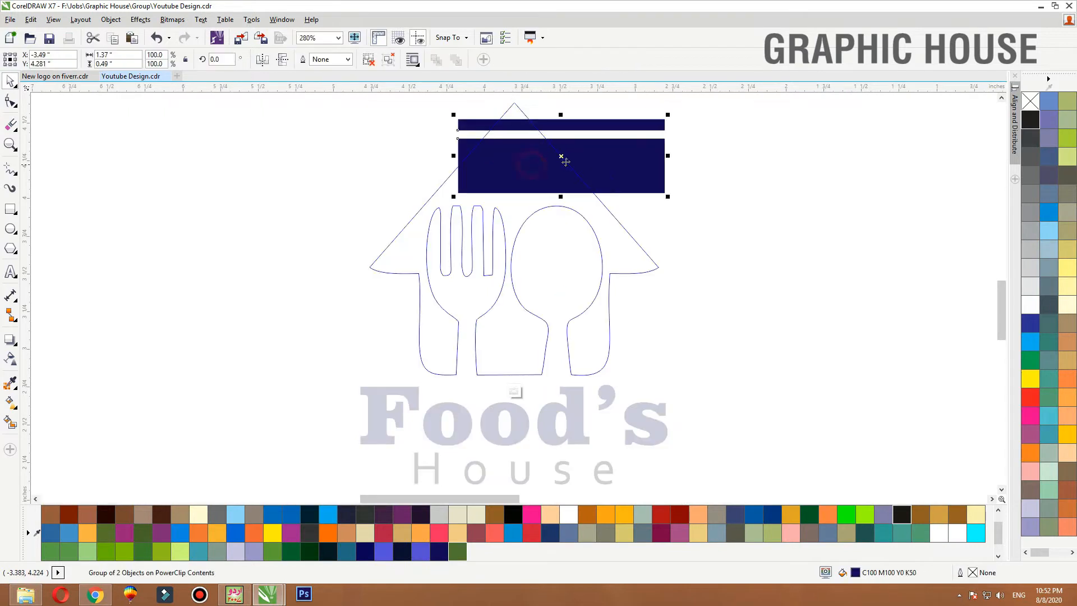
key(ctrl+z)
ctrl+click(767, 170)
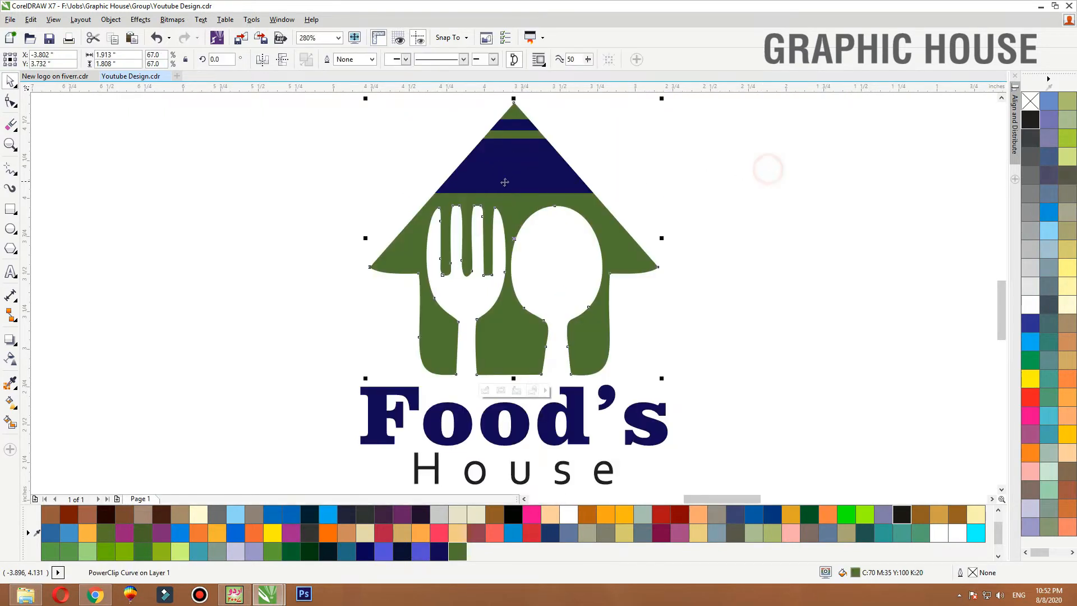
- Brighten the house's dark green fill to C66 M15 Y100 K1 and add that green to the palette
drag(503, 247, 496, 245)
key(ctrl+z)
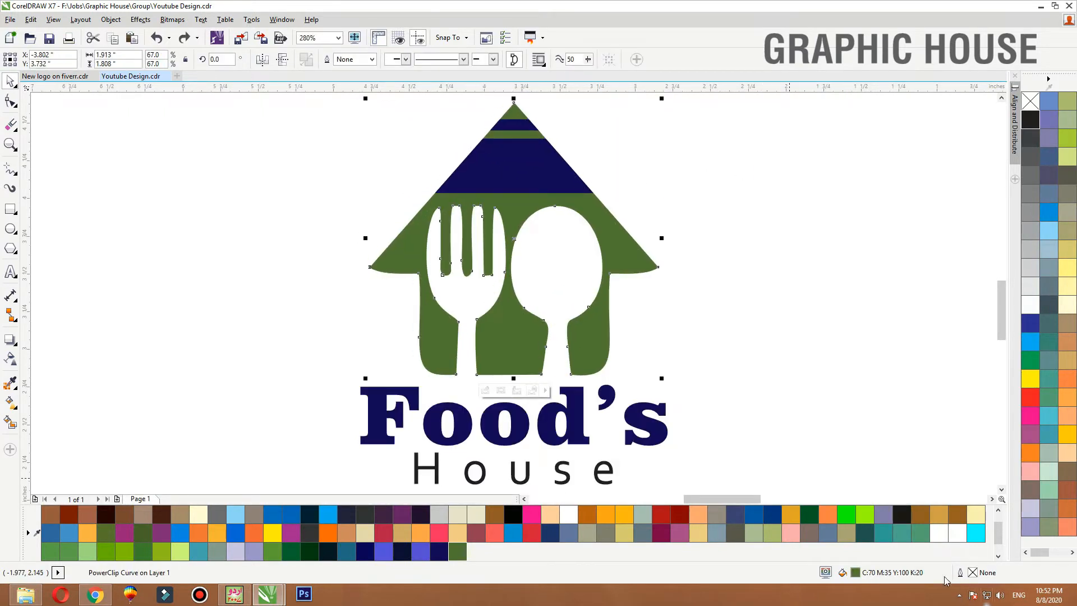
double_click(857, 572)
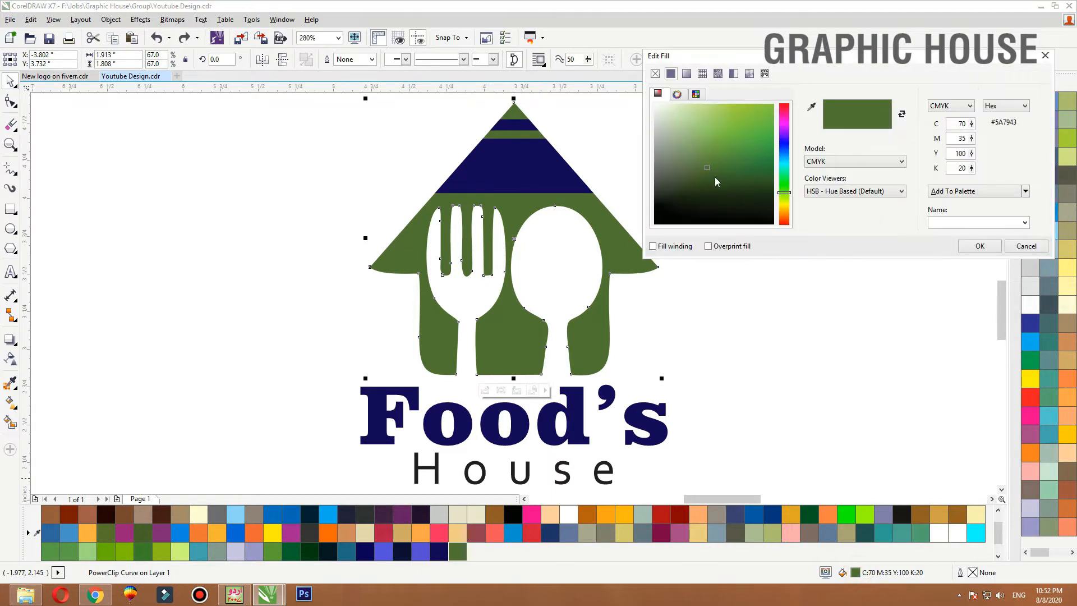
drag(710, 163, 720, 154)
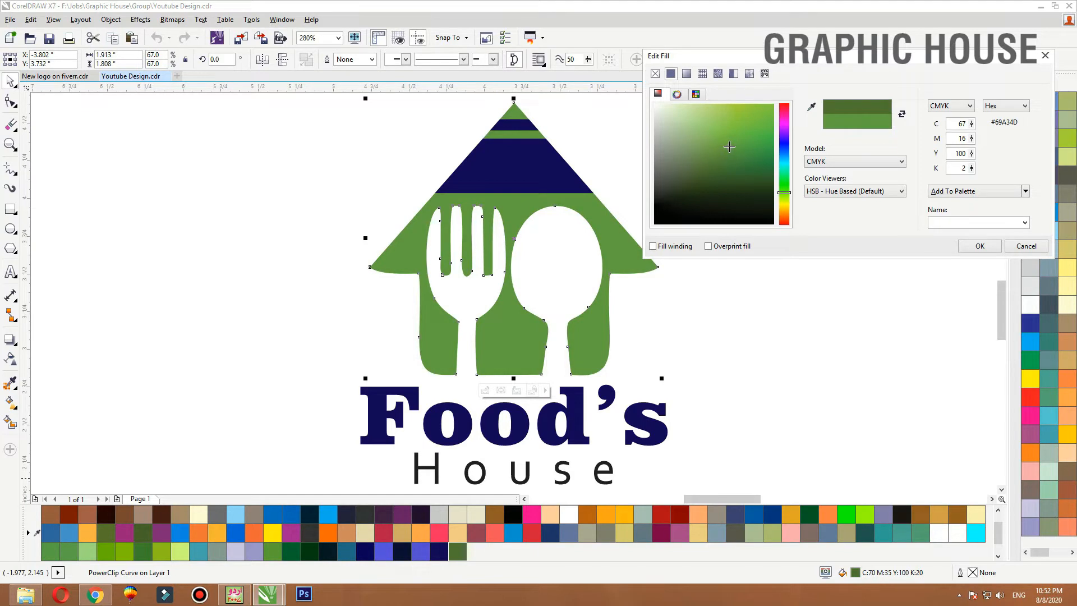
click(991, 190)
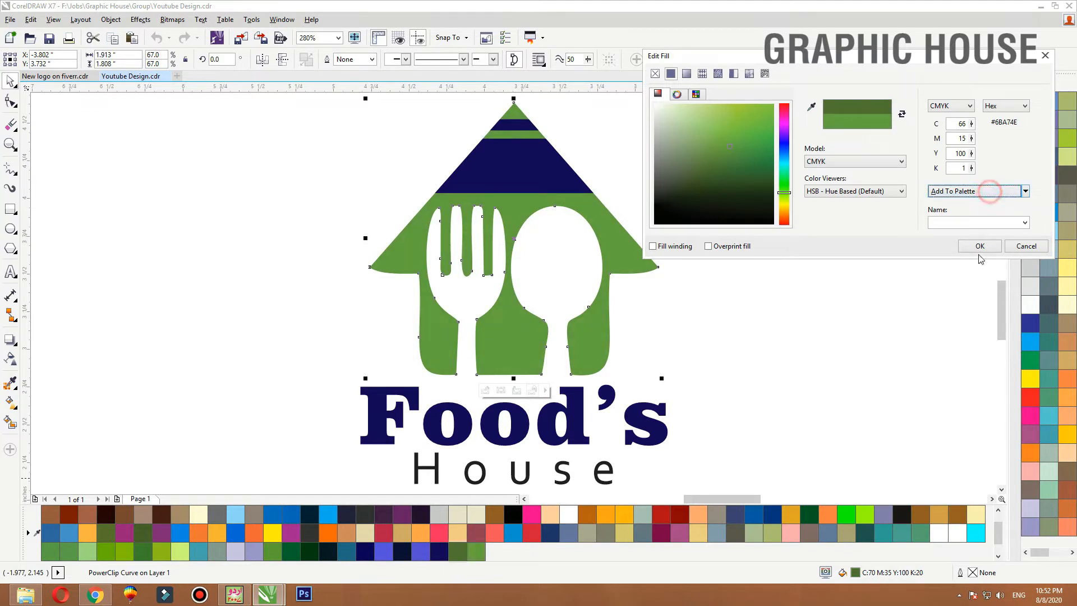
click(979, 245)
click(856, 260)
- Move the grouped navy and green logo down about 6.2 inches and place a copy about 2.8 inches to its right
scroll(604, 333, down, 5)
scroll(604, 333, down, 3)
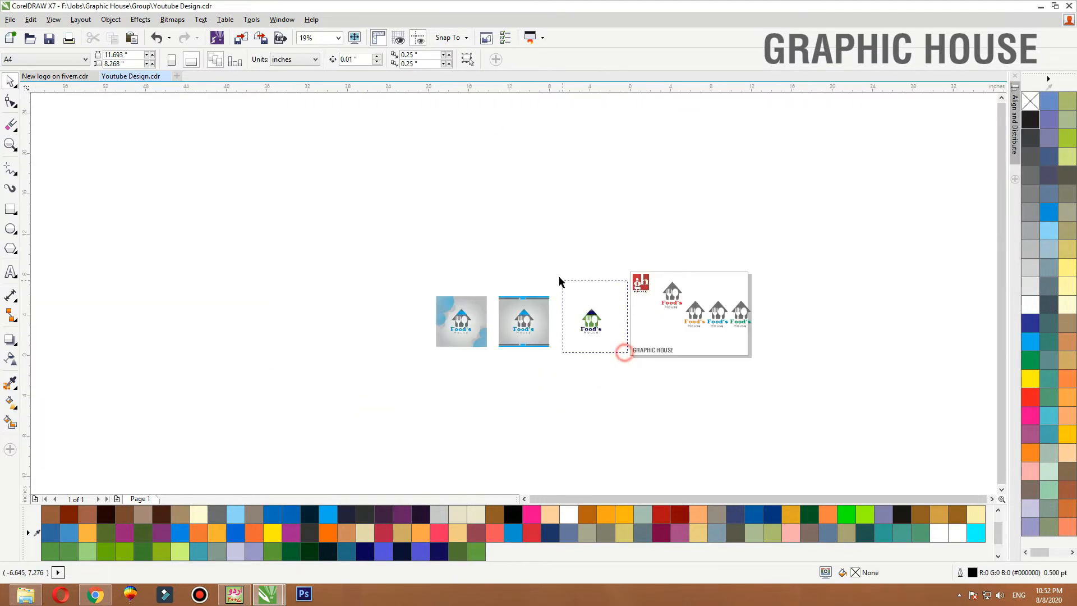
click(589, 320)
key(shift+F2)
scroll(595, 304, down, 1)
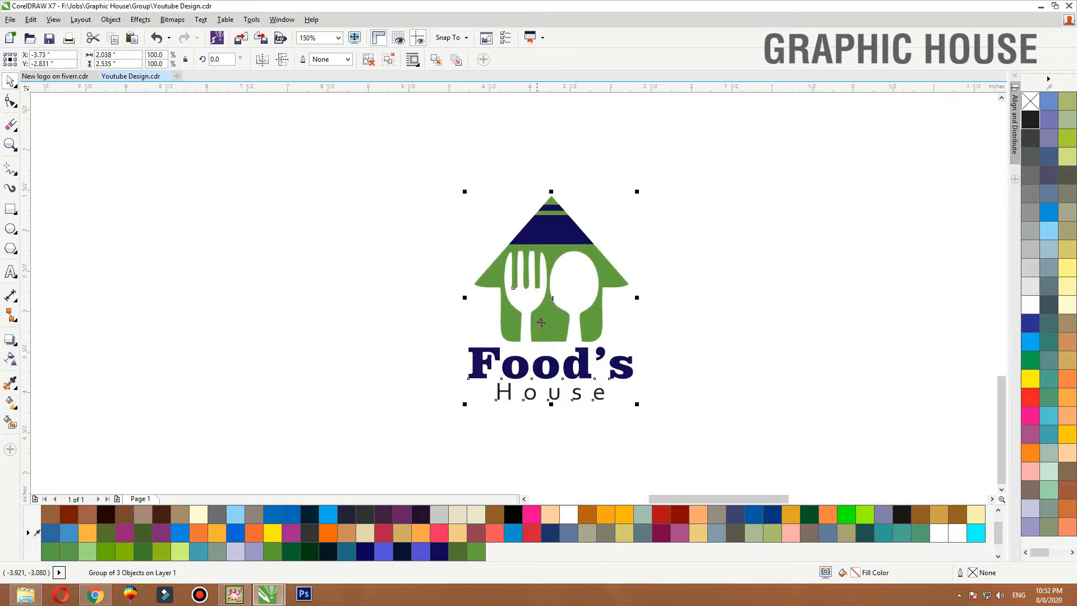
drag(541, 321, 769, 318)
right_click(768, 319)
key(shift+F2)
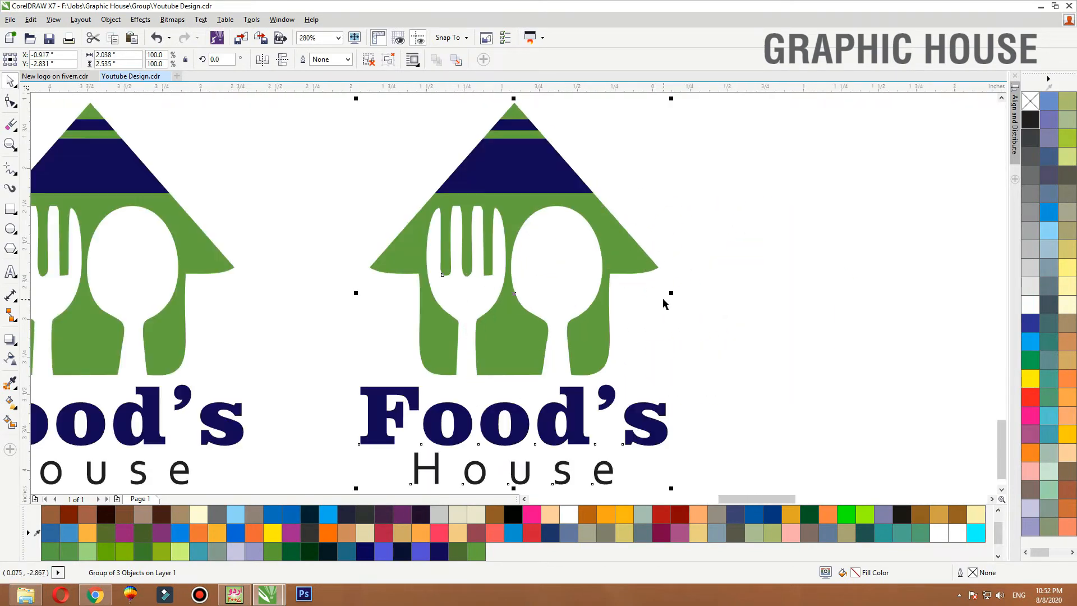
- Ungroup the copied logo and fill its house shape black, C0 M0 Y0 K100
click(737, 299)
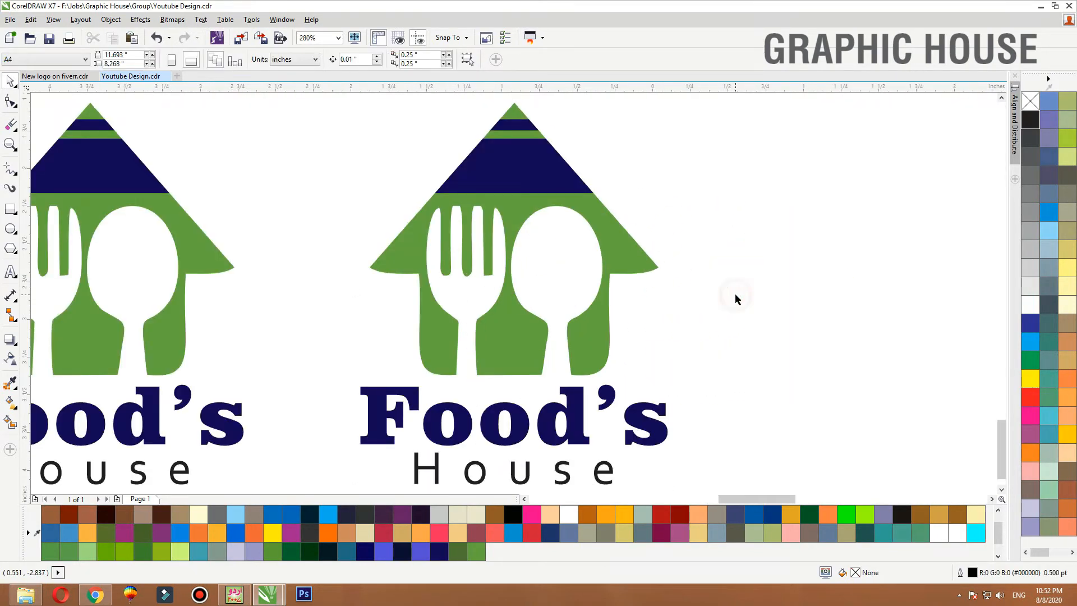
click(586, 320)
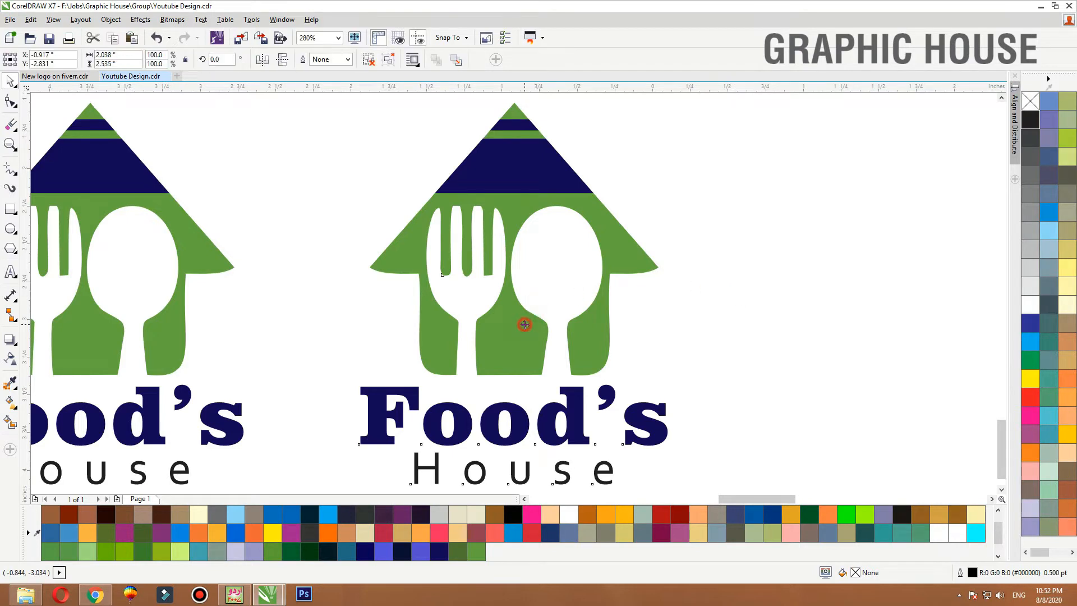
click(348, 204)
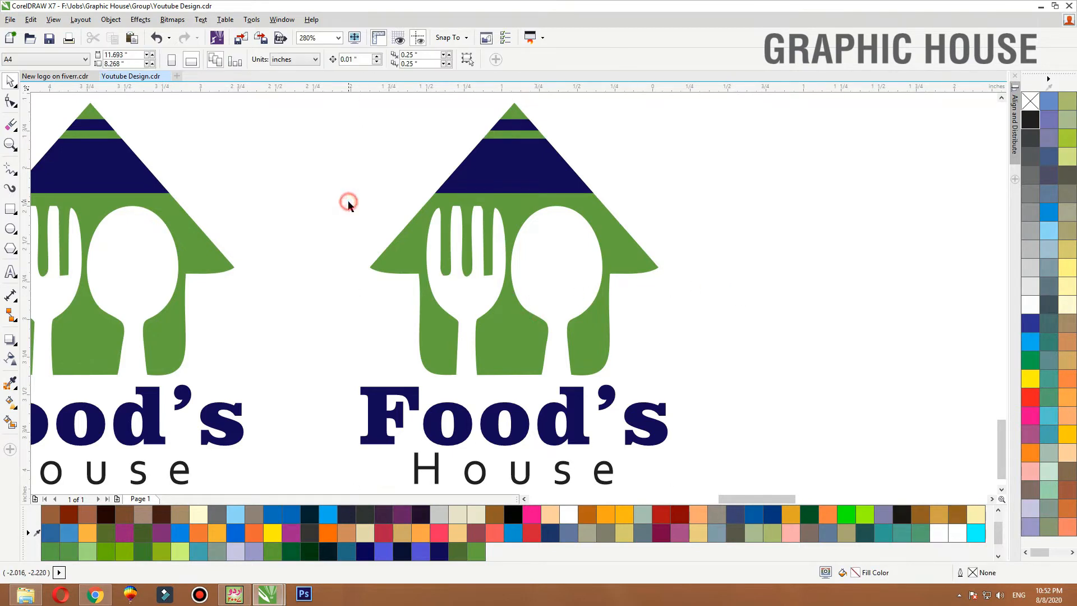
click(501, 327)
key(ctrl+z)
click(1030, 119)
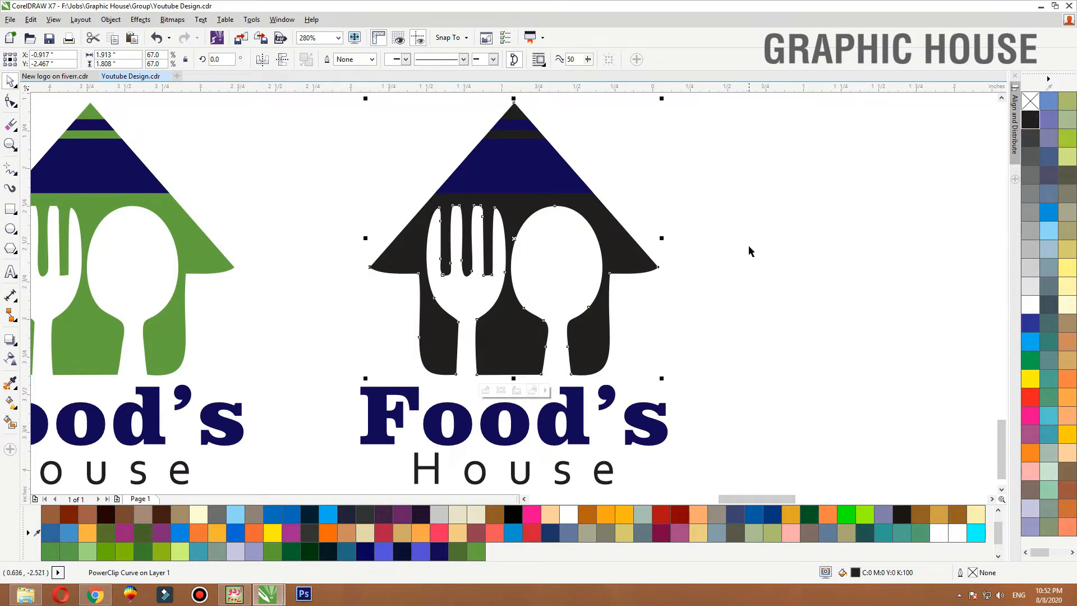
- Try orange fills on the copy's word "Food's", and settle on gold C0 M20 Y60 K20
click(765, 211)
click(583, 426)
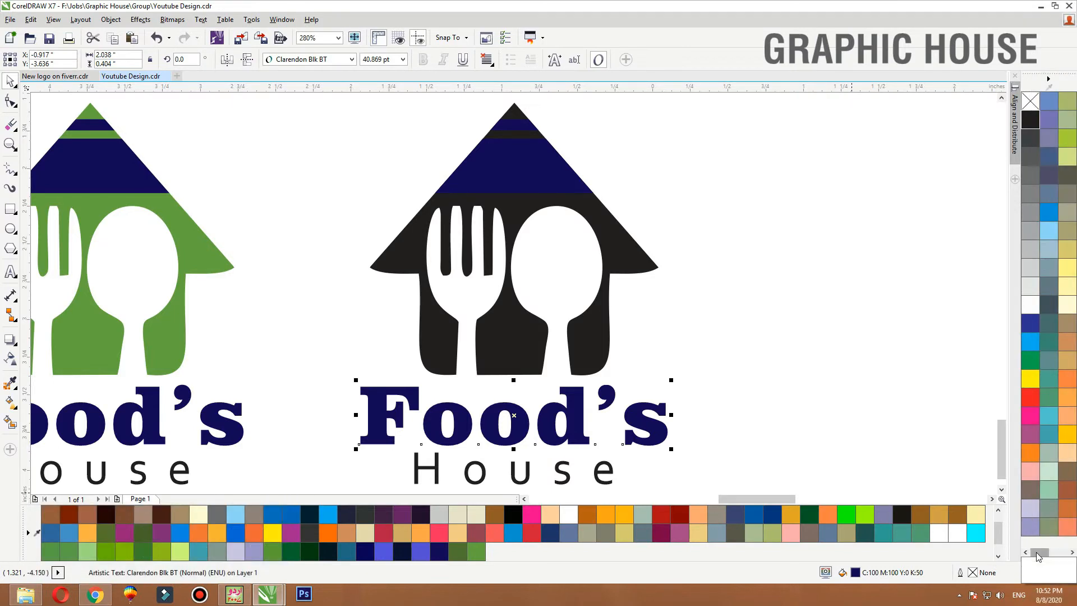
drag(1038, 556, 1043, 556)
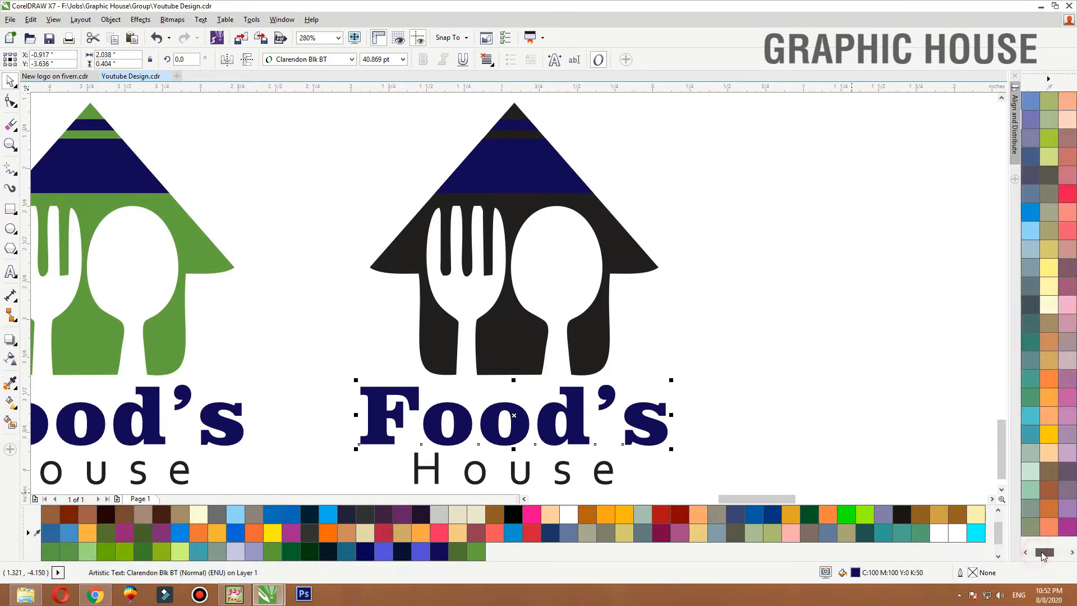
click(1049, 395)
click(1049, 378)
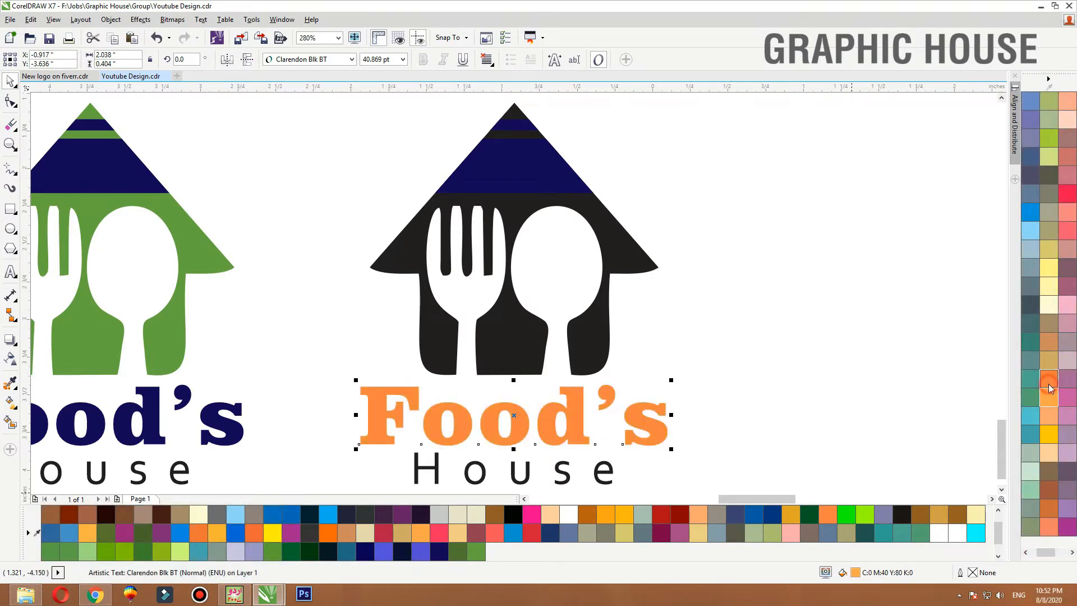
click(1050, 365)
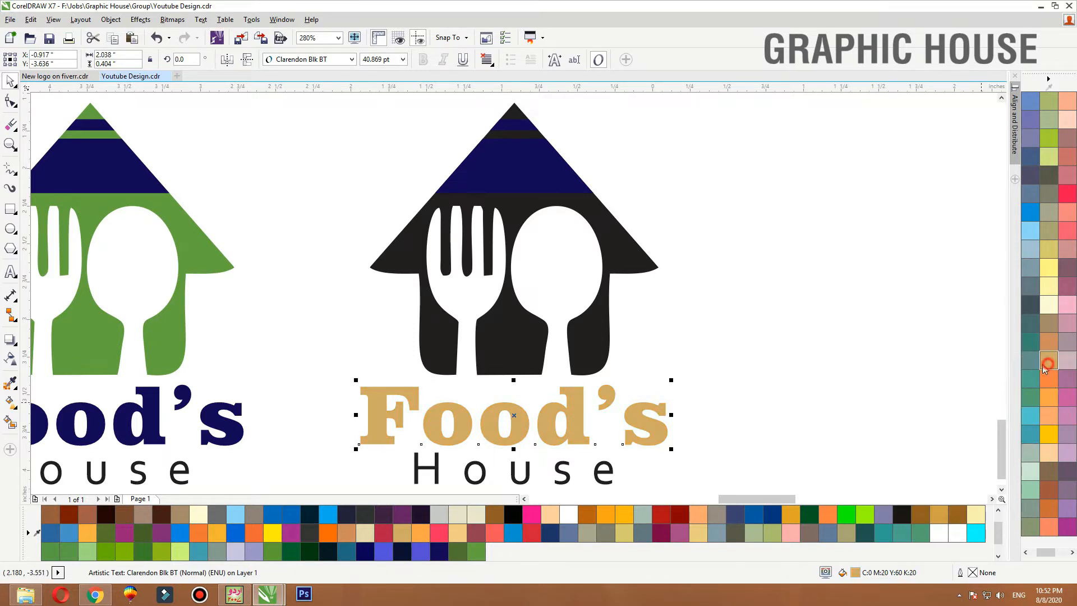
- Darken the gold of "Food's" to about C28 M40 Y82 K4 and add the shade to the palette
double_click(857, 573)
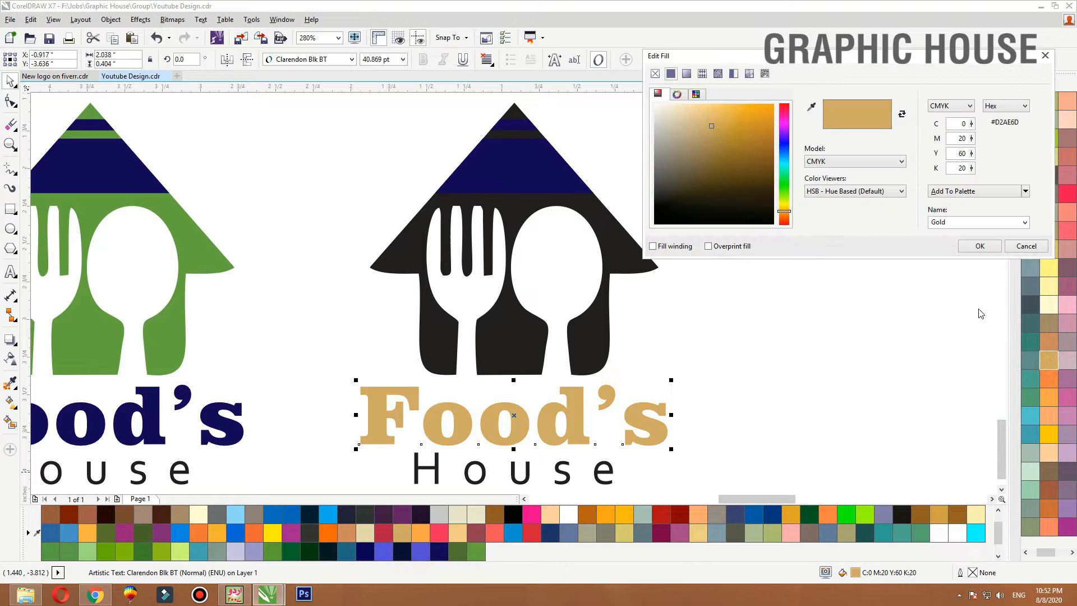
click(712, 139)
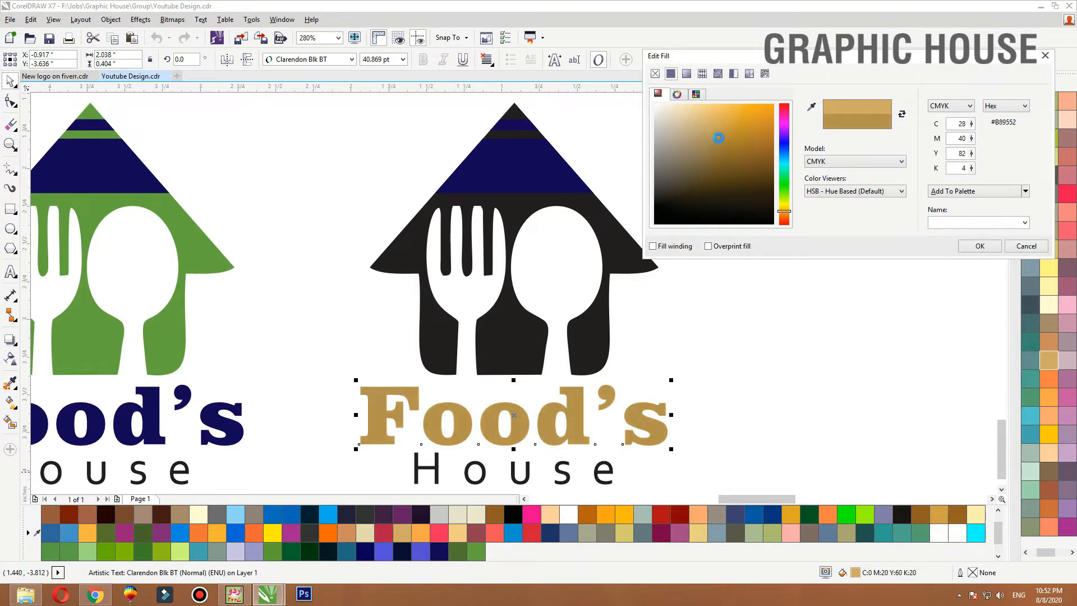
click(980, 246)
- Open the black house's PowerClip contents, fill the roof bars with the same dark gold, and finish editing
click(530, 186)
key(F10)
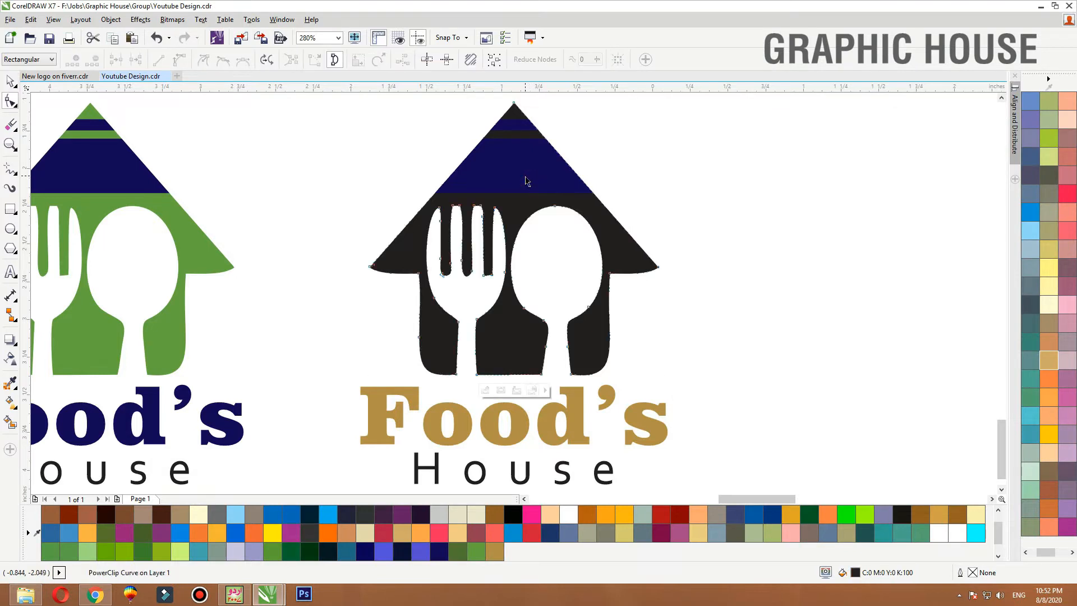
key(space)
ctrl+click(529, 173)
drag(513, 164, 579, 178)
key(ctrl+z)
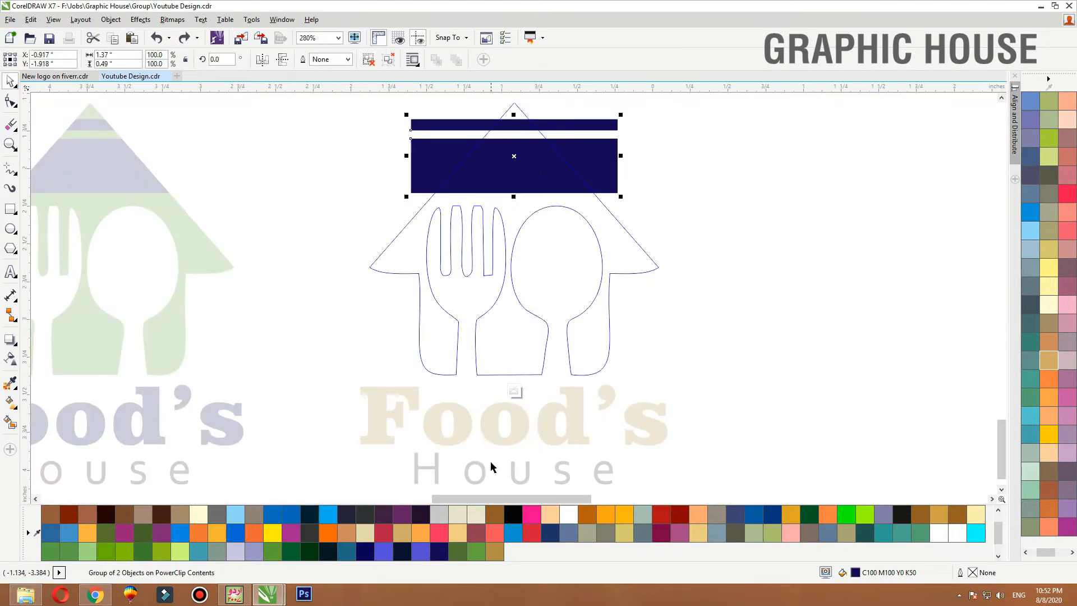
click(494, 552)
ctrl+click(724, 325)
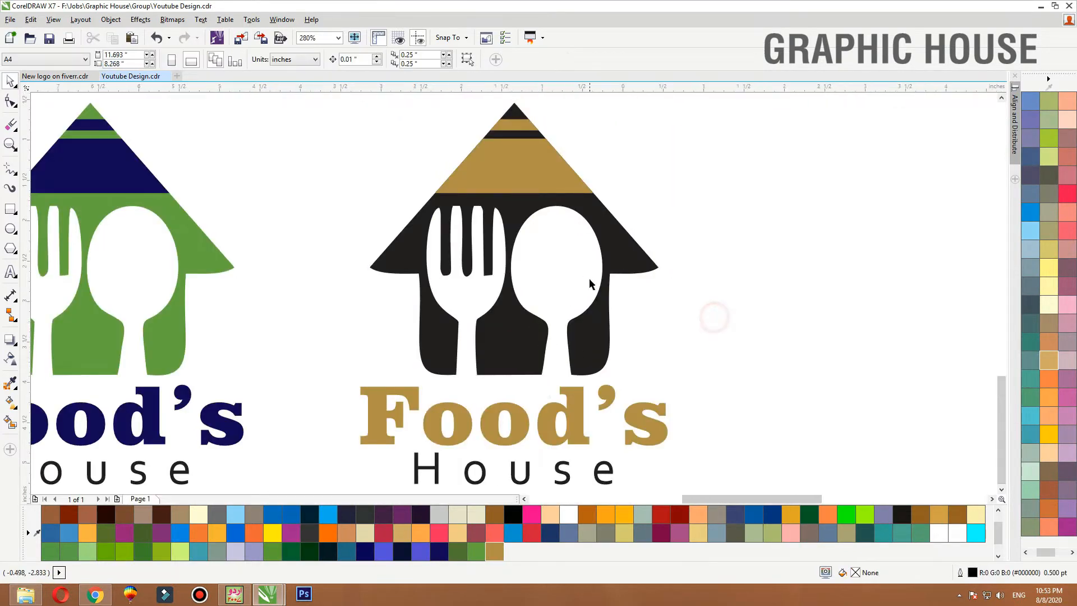
scroll(589, 281, down, 4)
drag(645, 208, 513, 346)
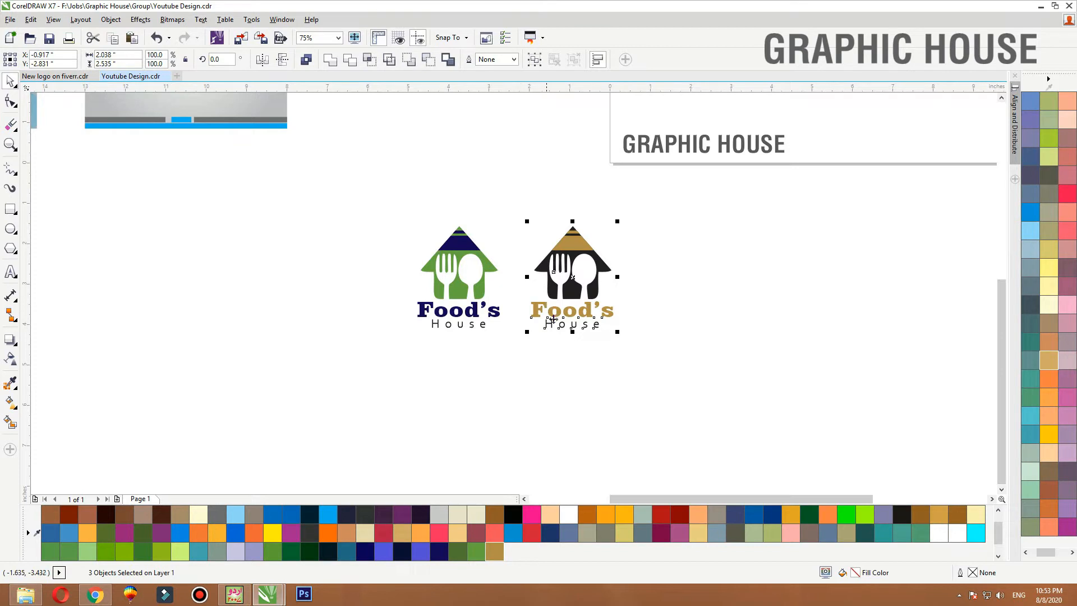
scroll(472, 323, down, 1)
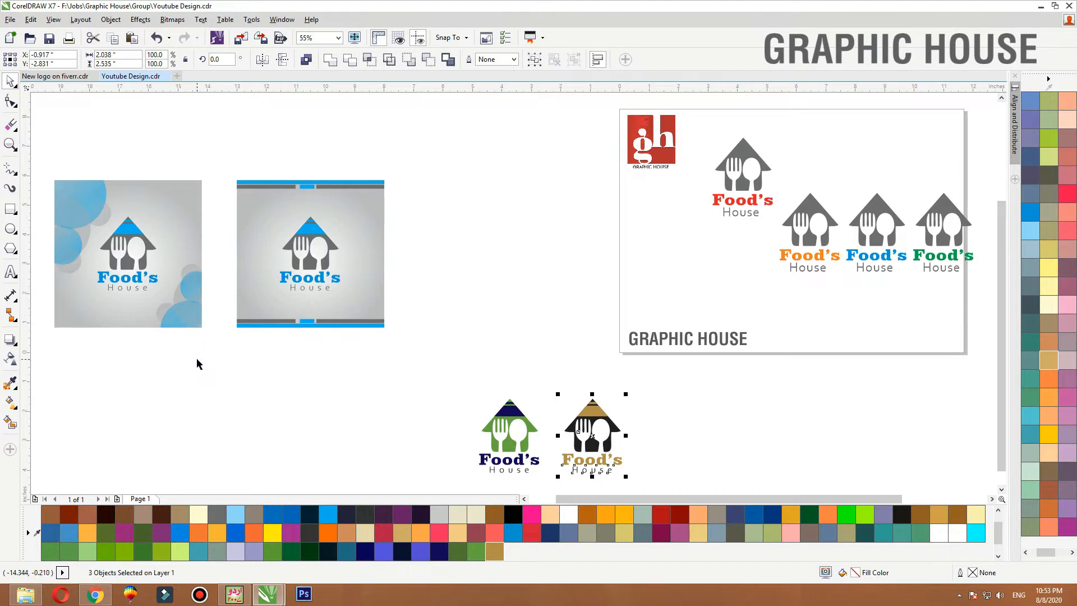
drag(190, 315, 201, 323)
key(ctrl+z)
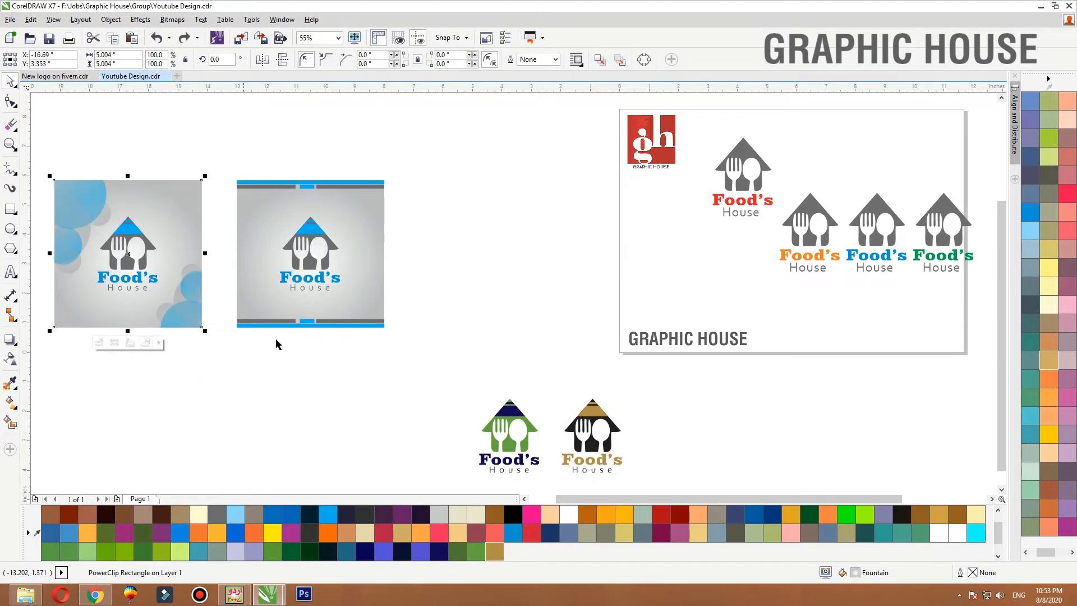
- Copy the gradient background with blue circles to the space beside the new logos, and centre the navy and green logo on it
drag(185, 223, 419, 422)
right_click(416, 401)
key(shift+F2)
scroll(289, 270, down, 2)
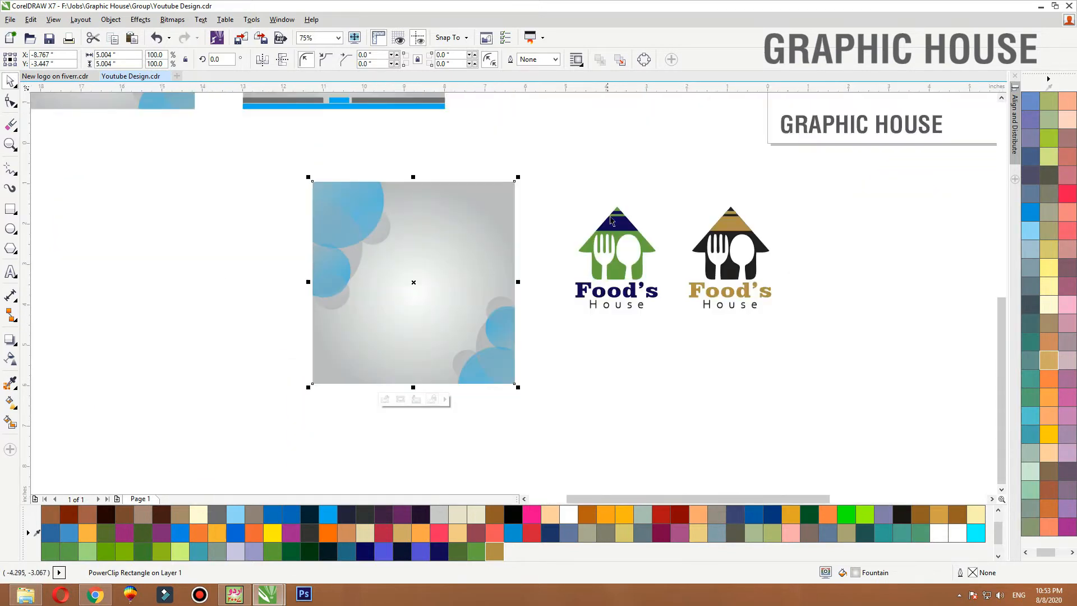
drag(692, 179, 608, 342)
drag(600, 254, 402, 281)
- Fill the copied background square with white and give it a black hairline outline
click(491, 240)
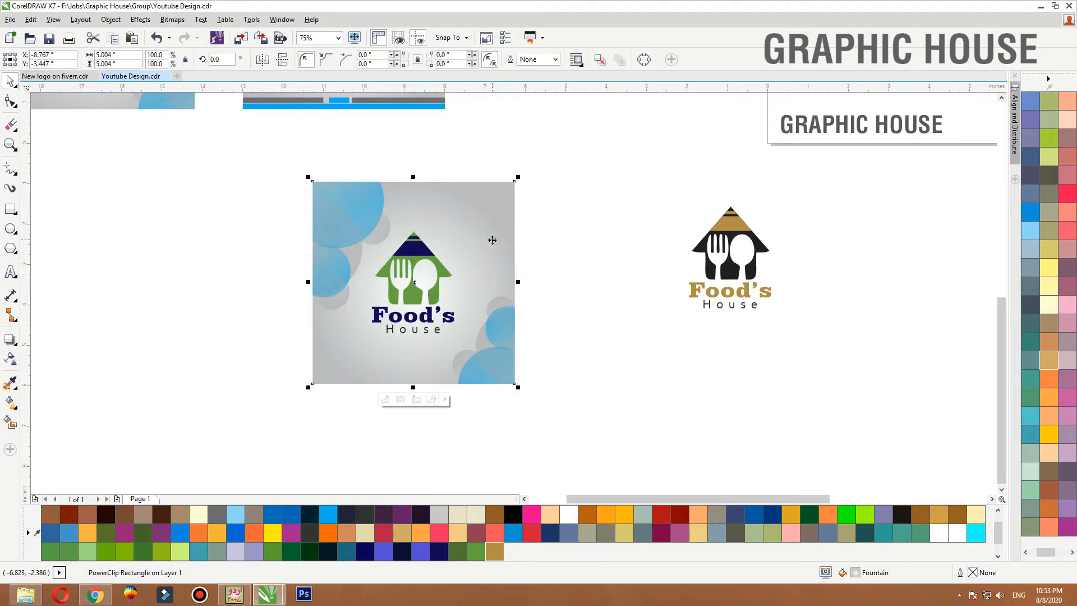
key(shift+F2)
scroll(428, 245, down, 2)
key(F2)
drag(329, 149, 621, 387)
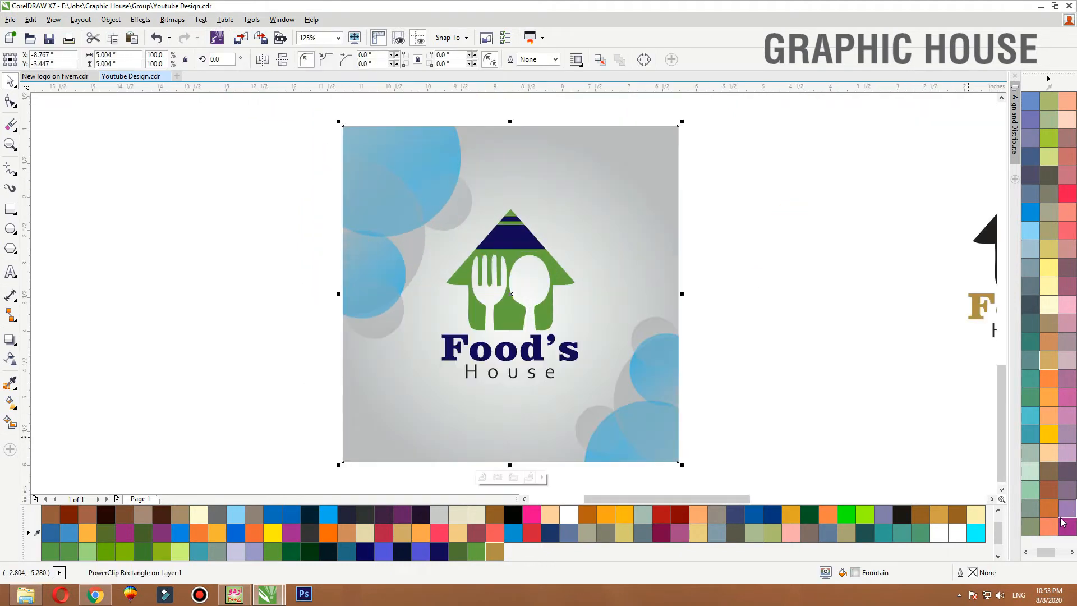
drag(1046, 553, 1039, 553)
click(1031, 305)
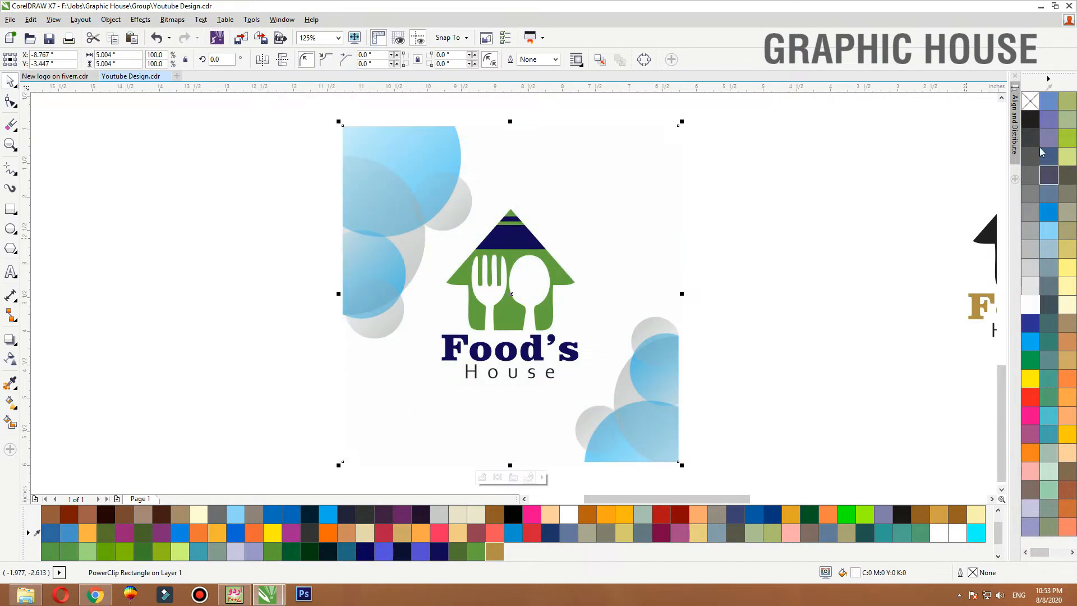
right_click(1030, 120)
click(893, 199)
- Open the white square's PowerClip contents, delete both groups of circles, and finish editing
double_click(399, 202)
click(380, 232)
key(Delete)
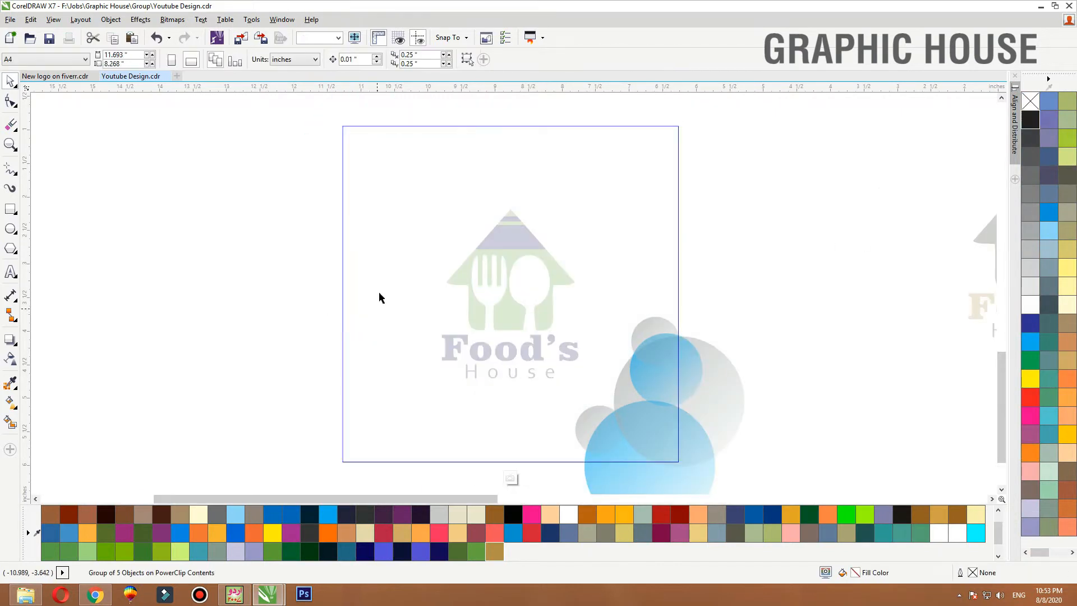
click(638, 392)
key(Delete)
click(770, 299)
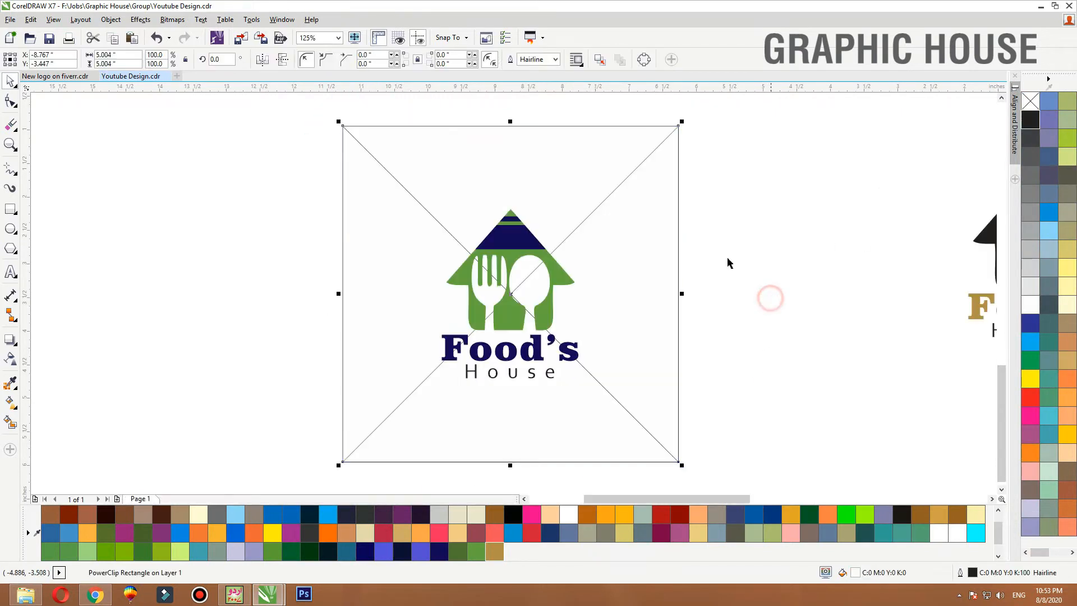
- Set the white square's frame type to None to remove its empty PowerClip frame
right_click(631, 132)
mouse_move(729, 149)
click(836, 201)
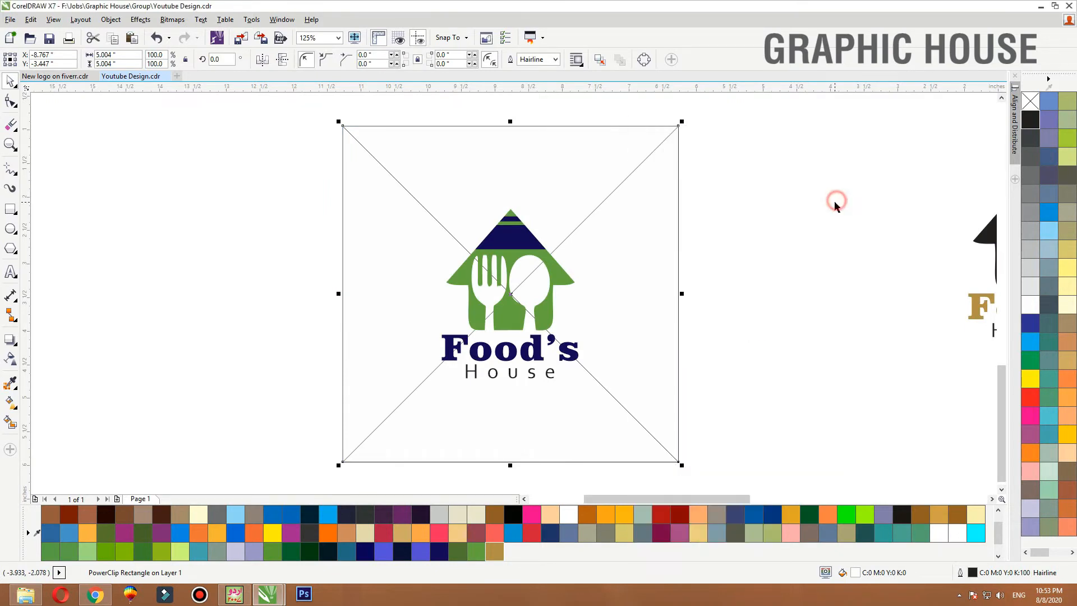
right_click(672, 132)
mouse_move(780, 151)
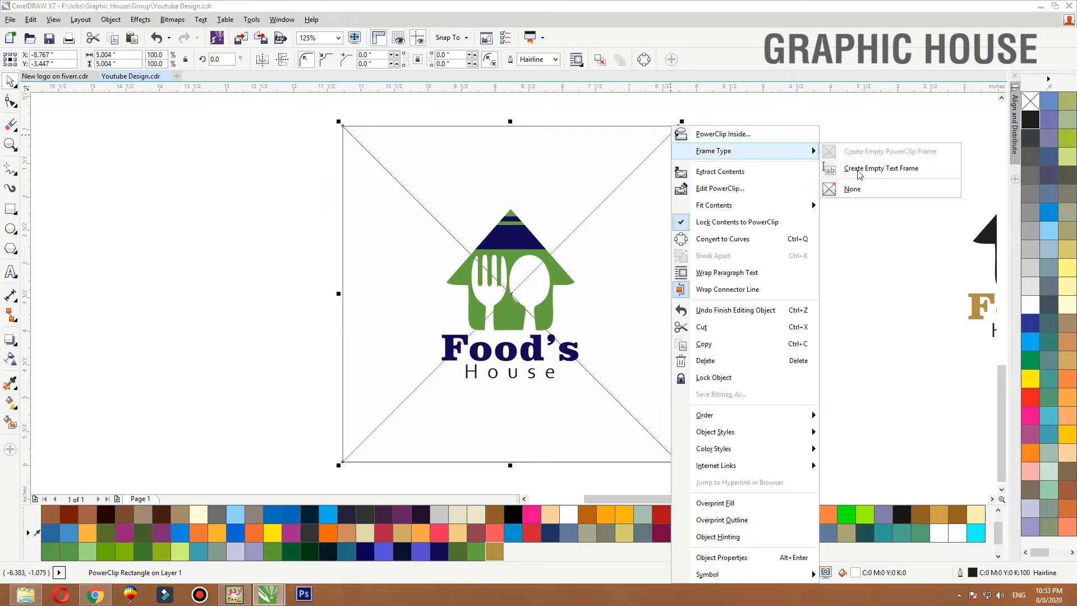
click(858, 169)
click(855, 180)
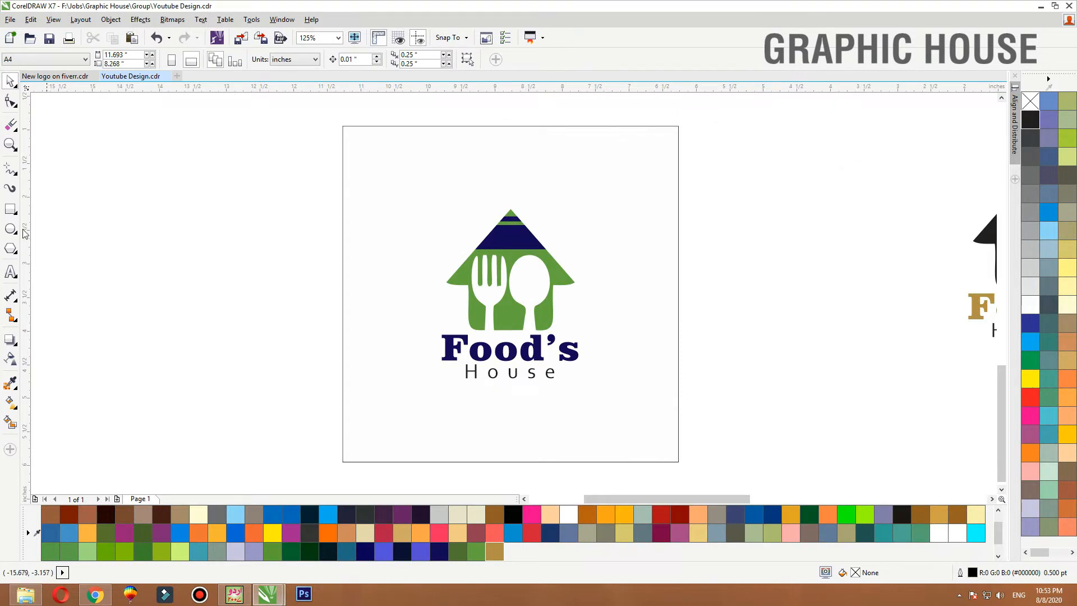
- Draw a vertical bar about 0.73 by 5.26 inches along the square's left edge, filled green C66 M15 Y100 K1 without outline
click(9, 208)
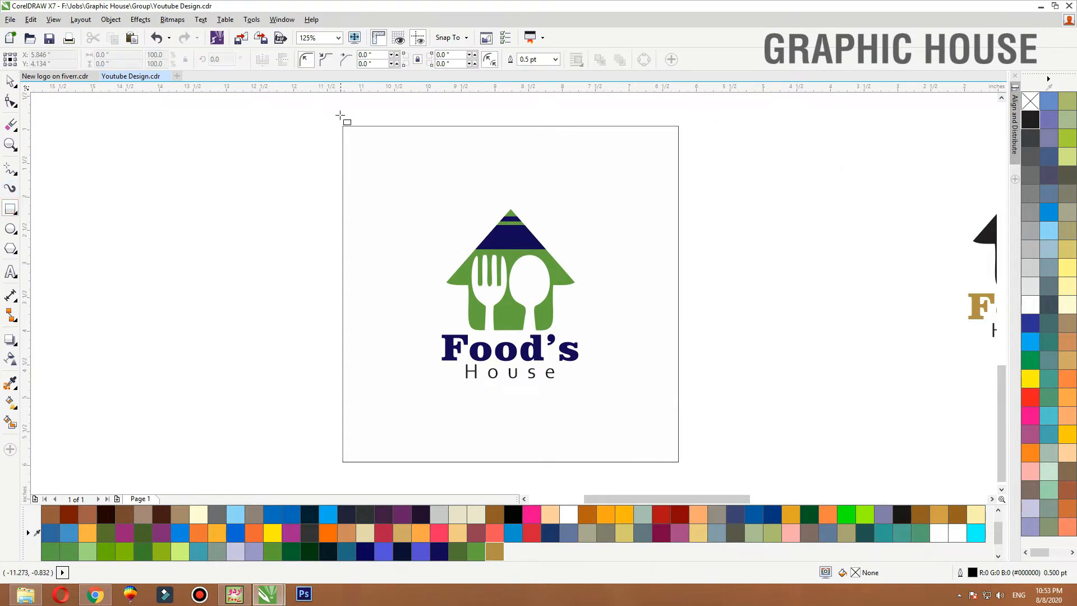
mouse_move(340, 115)
mouse_down()
mouse_move(387, 483)
mouse_move(389, 467)
mouse_up()
key(space)
click(476, 552)
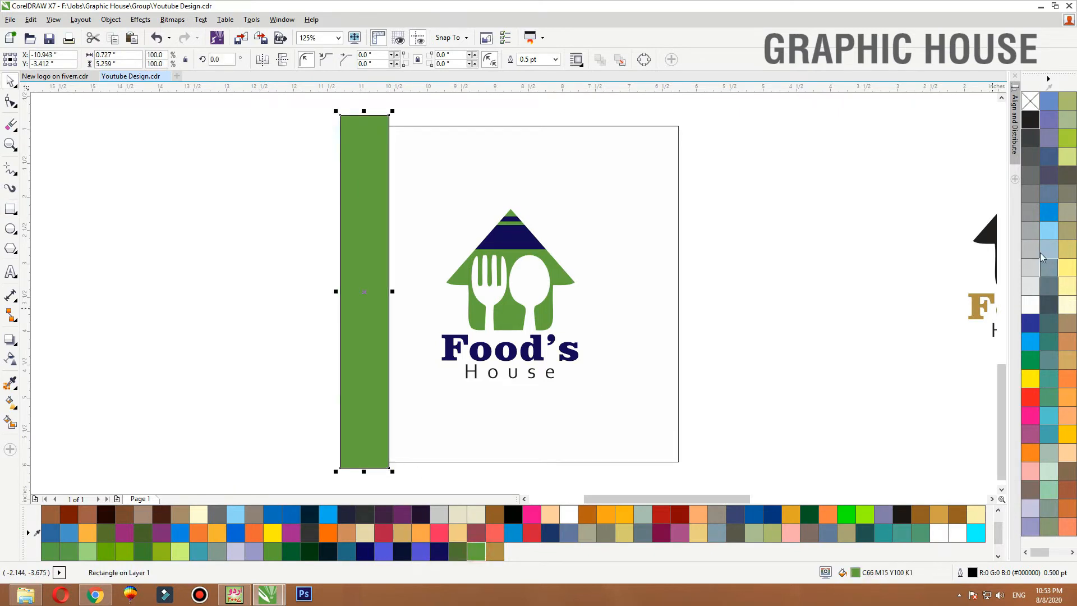
right_click(1037, 102)
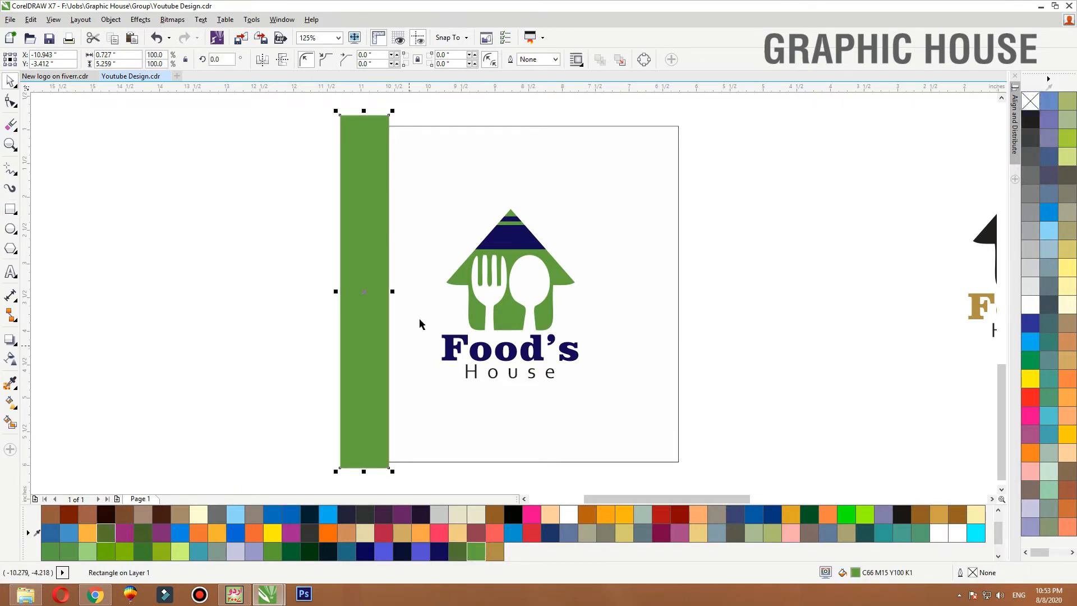
- Narrow the green bar to about 0.49 inches wide and PowerClip it inside the white square
drag(395, 291, 372, 291)
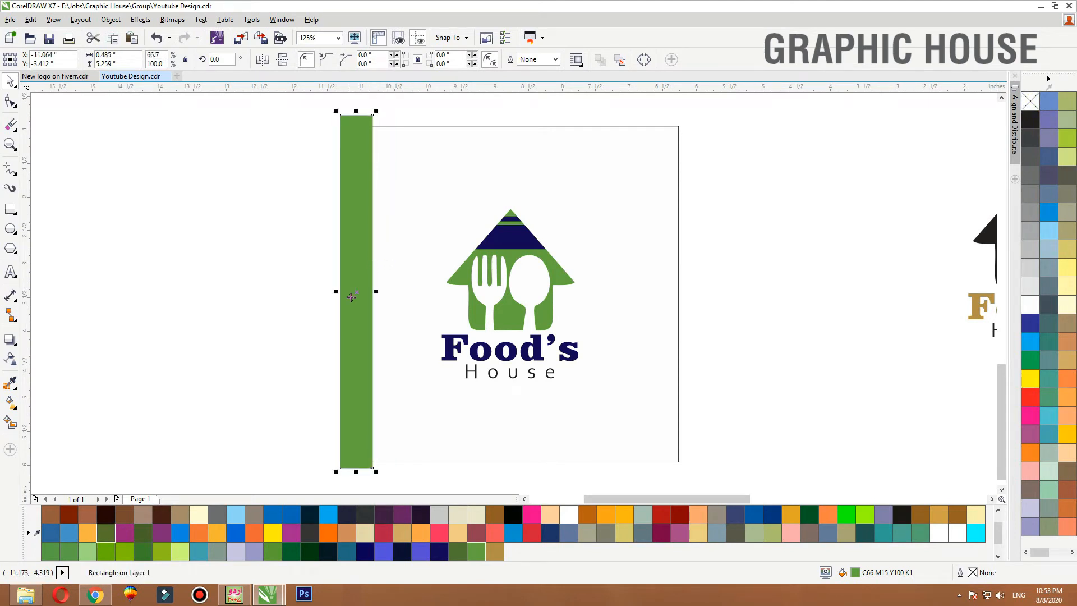
right_click(358, 186)
click(416, 192)
click(384, 122)
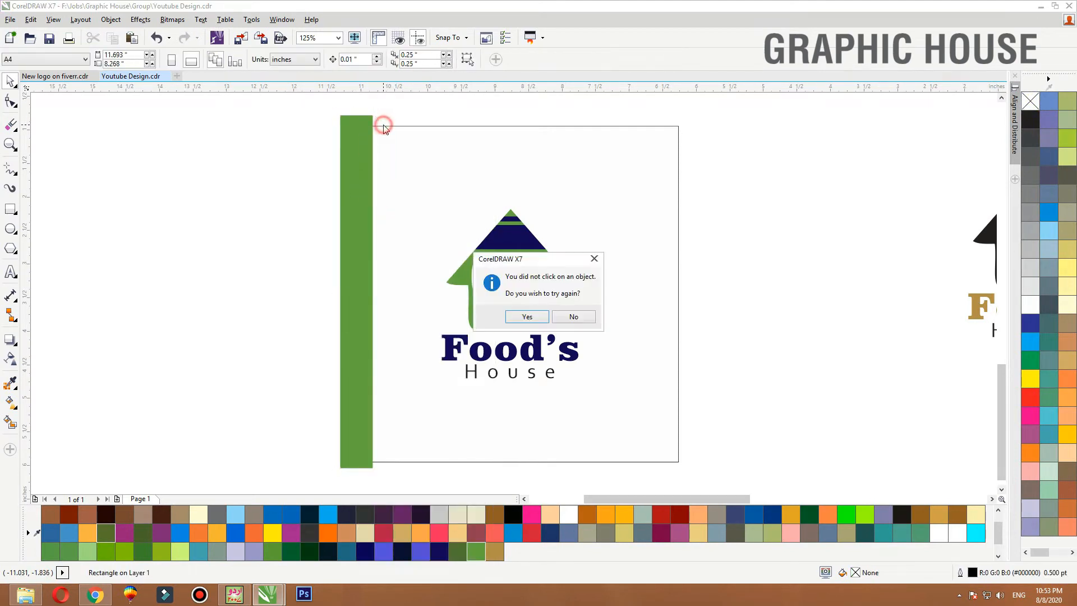
click(524, 317)
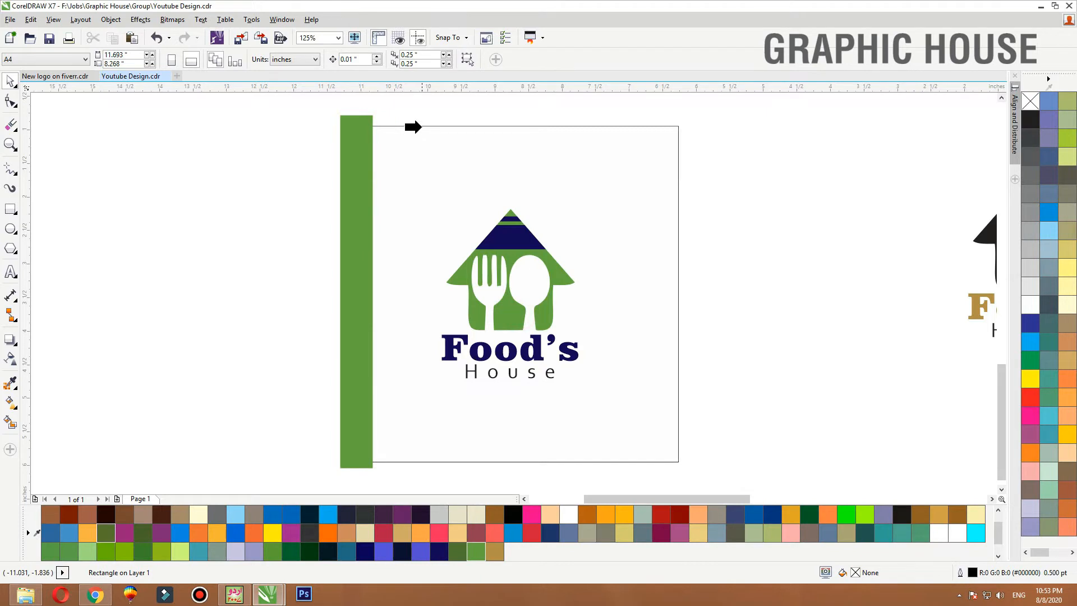
click(422, 126)
- Inside the PowerClip, copy the green bar directly beside the original and fill the copy with navy C100 M100 Y0 K50
drag(367, 325, 385, 339)
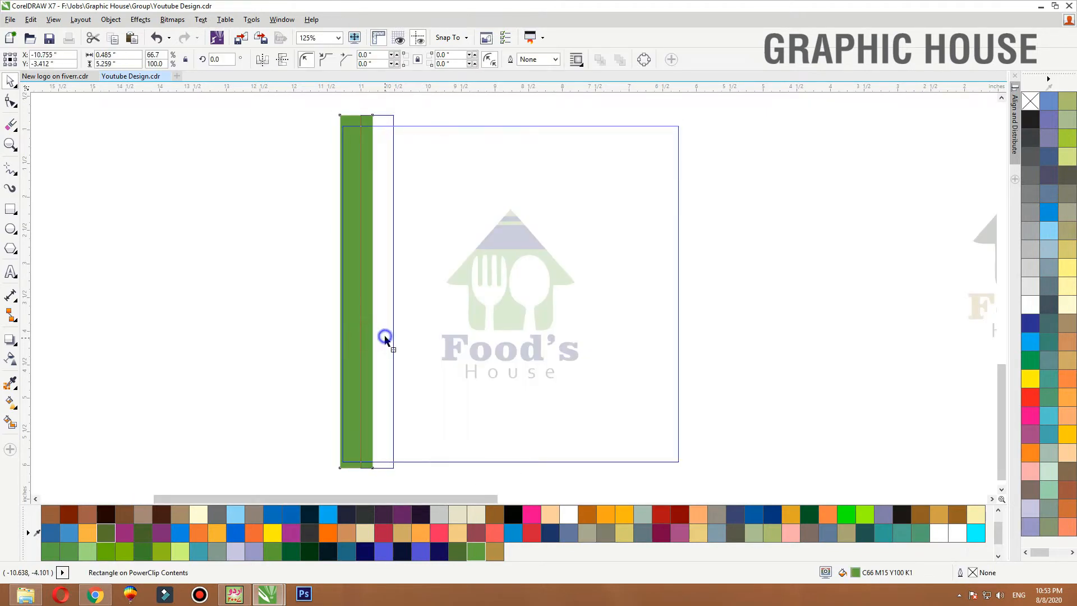
click(439, 554)
drag(389, 412, 400, 408)
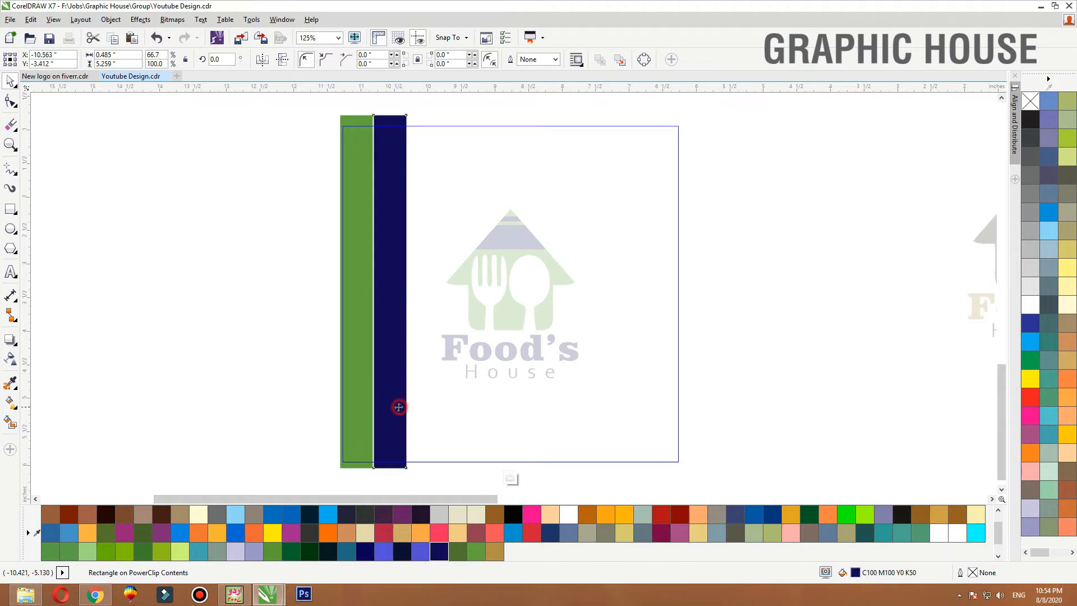
click(347, 240)
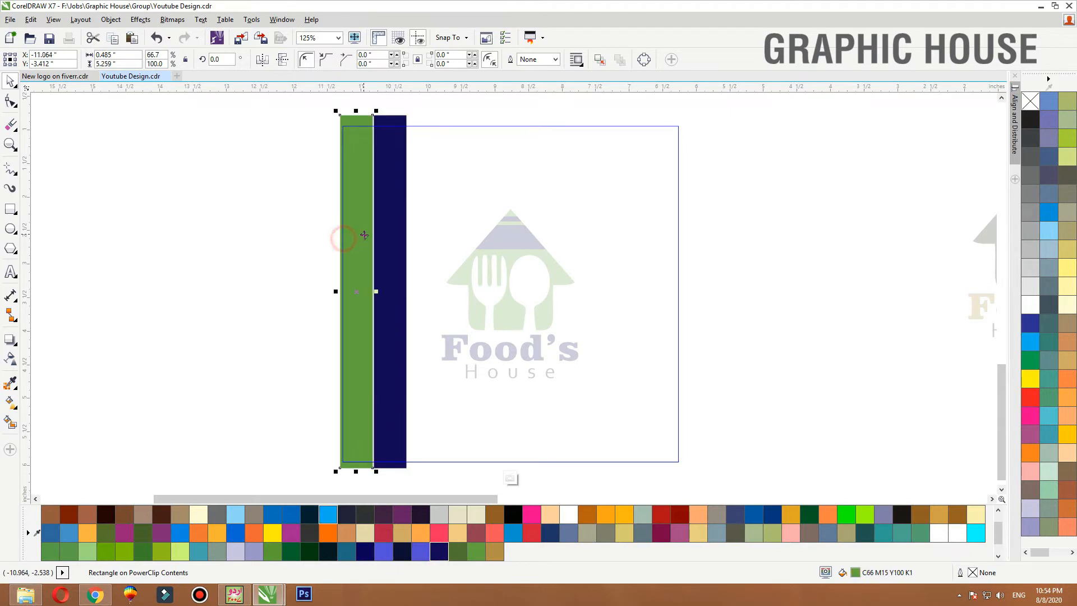
- Duplicate the green and navy bar pair four times side by side to cover the square with ten stripes
click(393, 257)
shift+click(354, 263)
click(297, 269)
click(361, 289)
shift+click(417, 281)
shift+click(398, 288)
drag(338, 297, 405, 298)
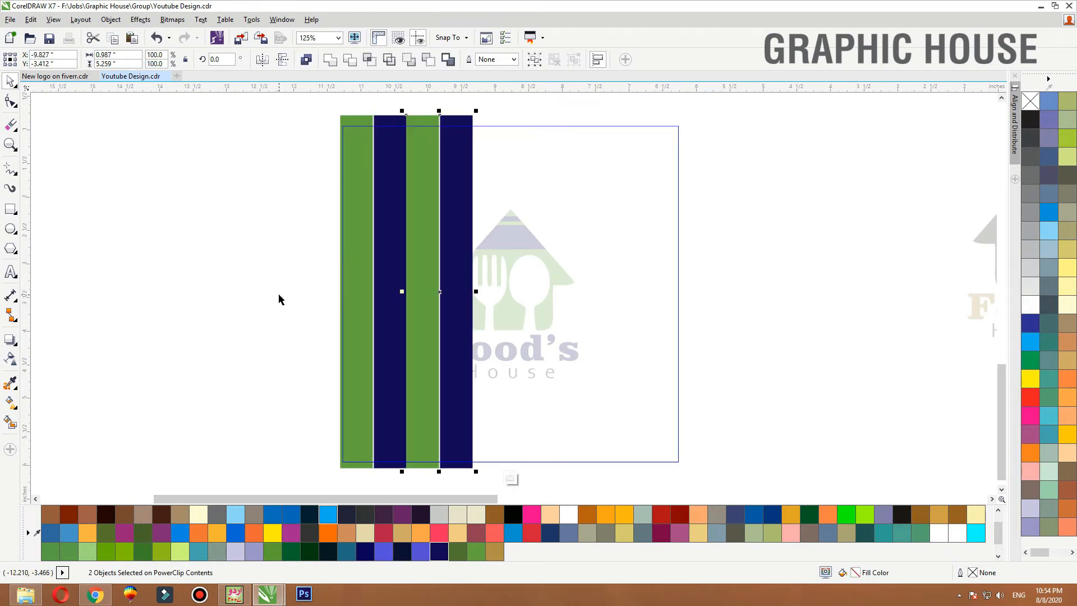
key(ctrl+d)
key(ctrl+d)
key(ctrl+d)
click(221, 275)
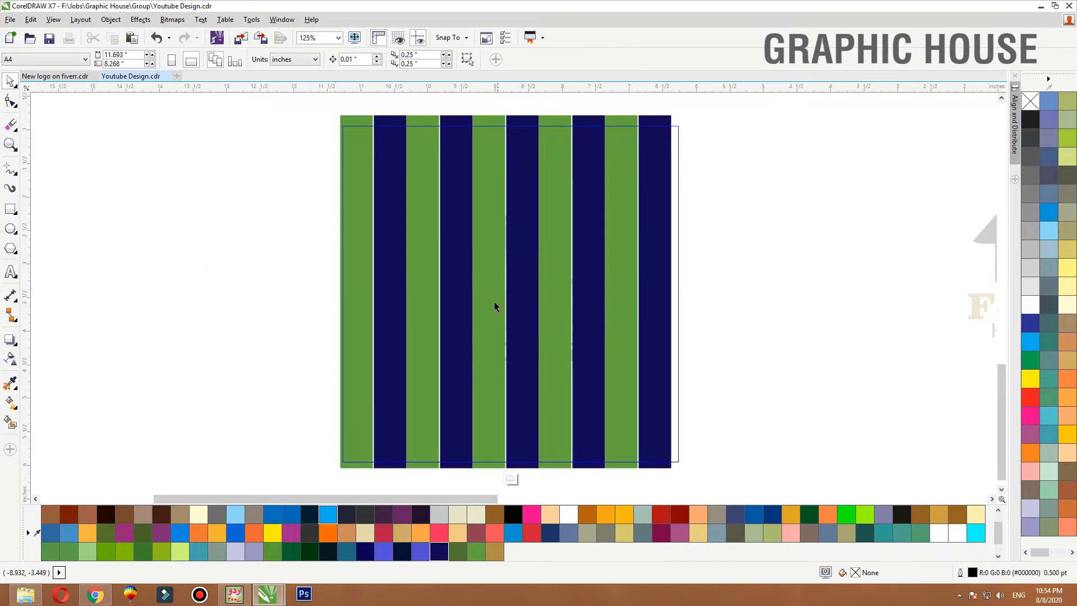
- Move the last navy bar outward so that it extends slightly past the square's right edge
scroll(495, 306, down, 3)
scroll(698, 181, up, 2)
click(624, 261)
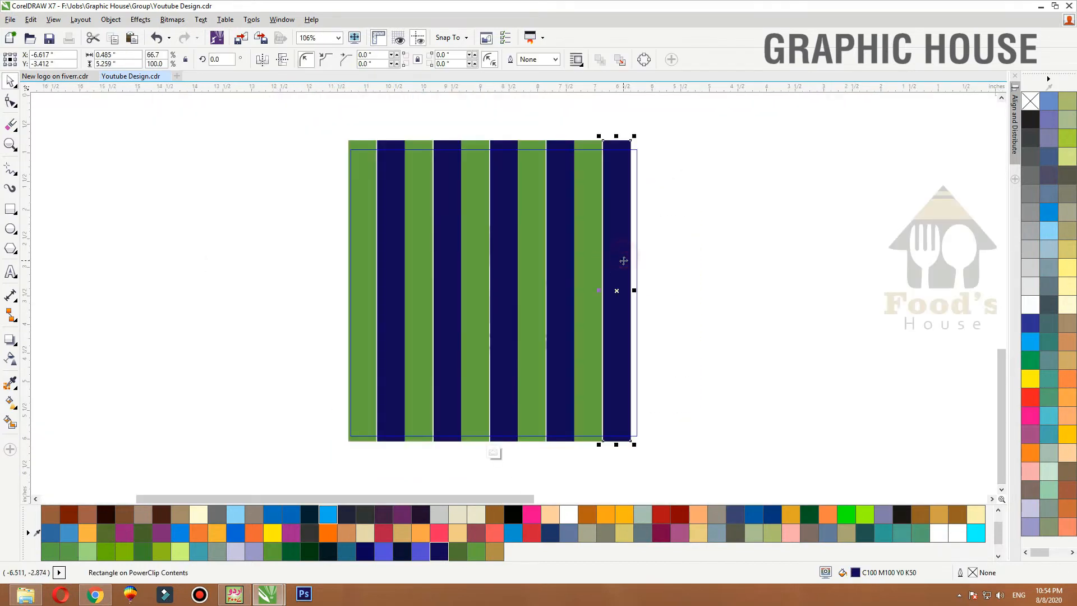
key(Right)
key(Right)
key(Right)
key(Right)
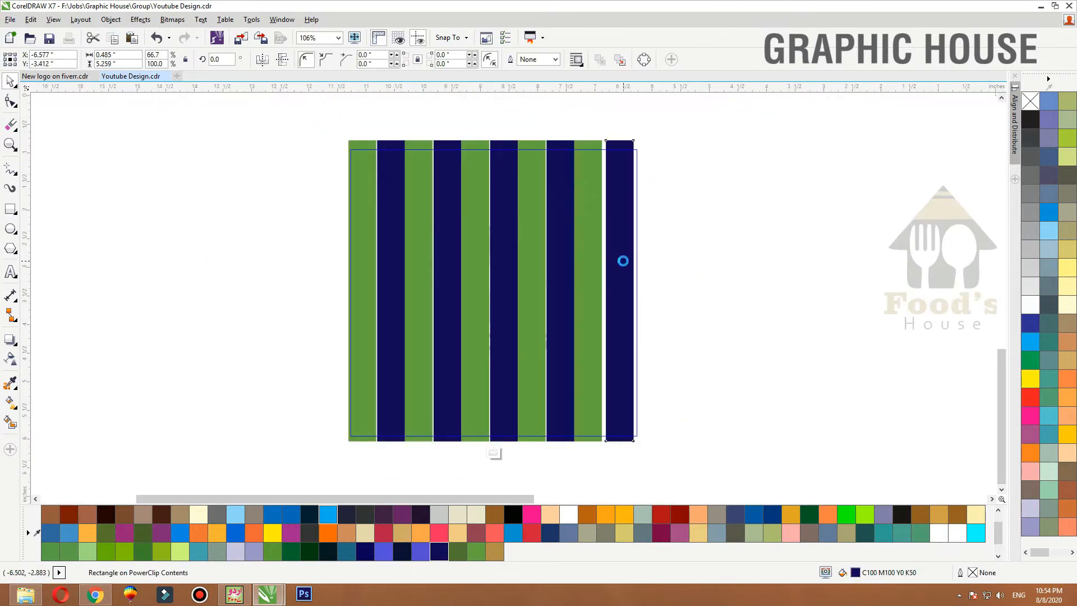
drag(623, 260, 634, 261)
- Distribute all ten bars with equal horizontal spacing and shift them left by about 0.04 inches
drag(704, 117, 256, 454)
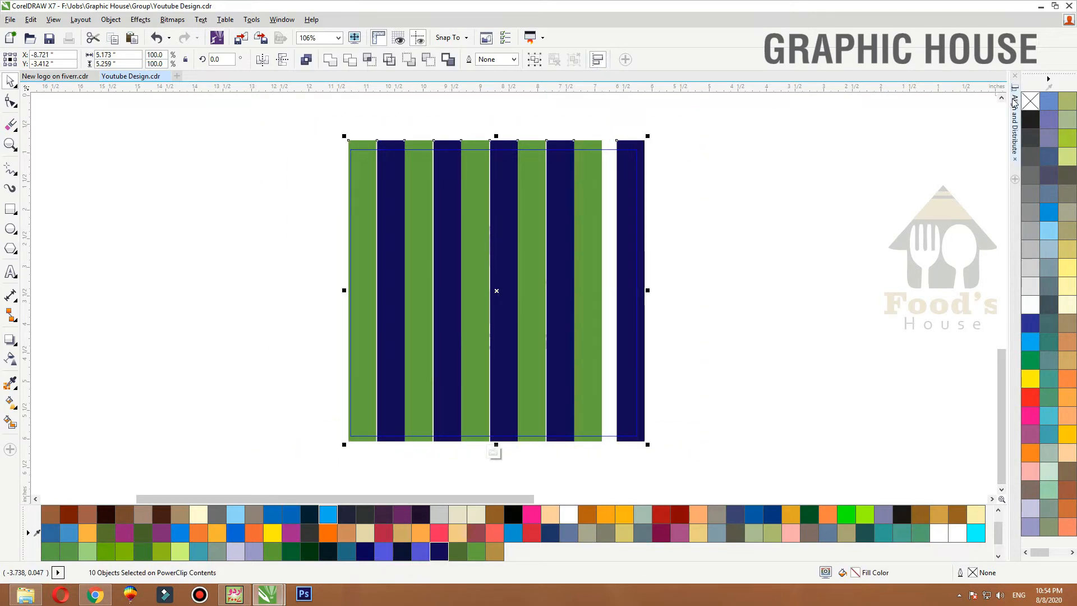
click(1015, 129)
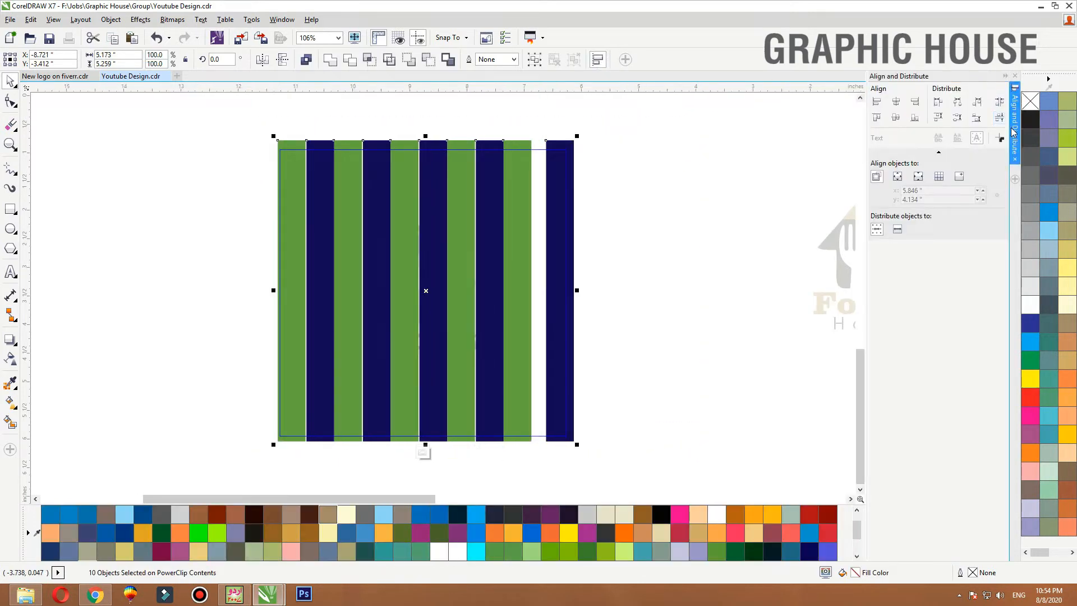
click(999, 102)
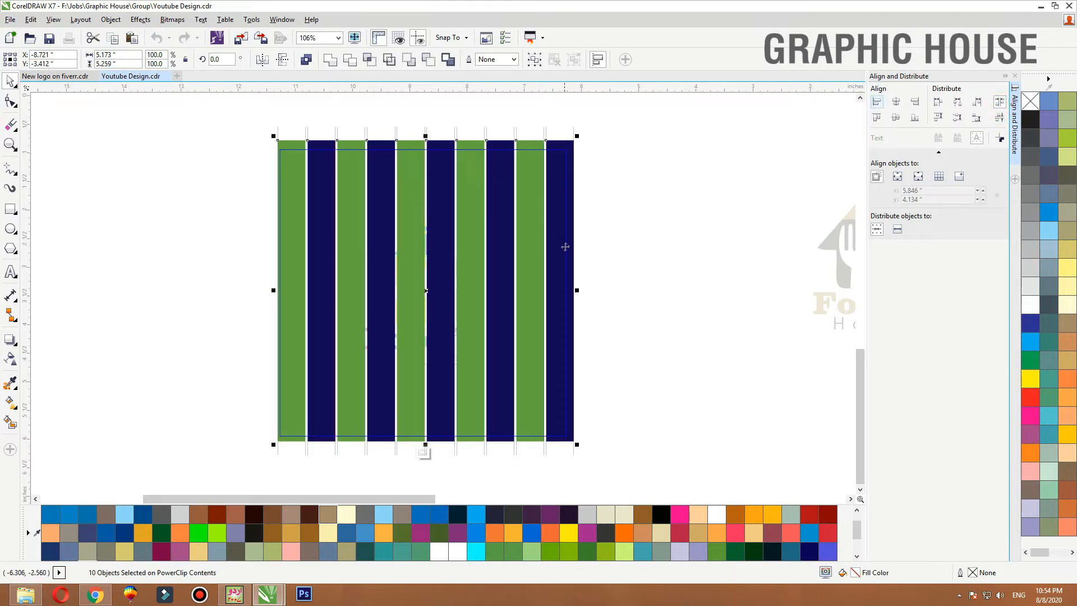
click(569, 265)
key(Left)
key(Left)
key(Left)
key(Left)
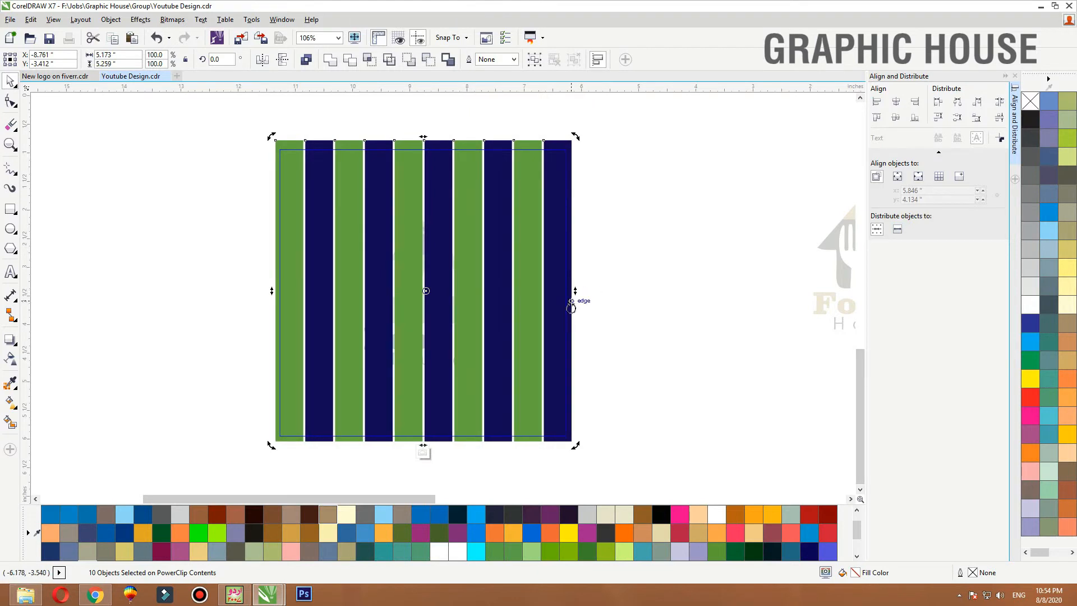
click(639, 223)
key(shift+F2)
drag(579, 241, 611, 224)
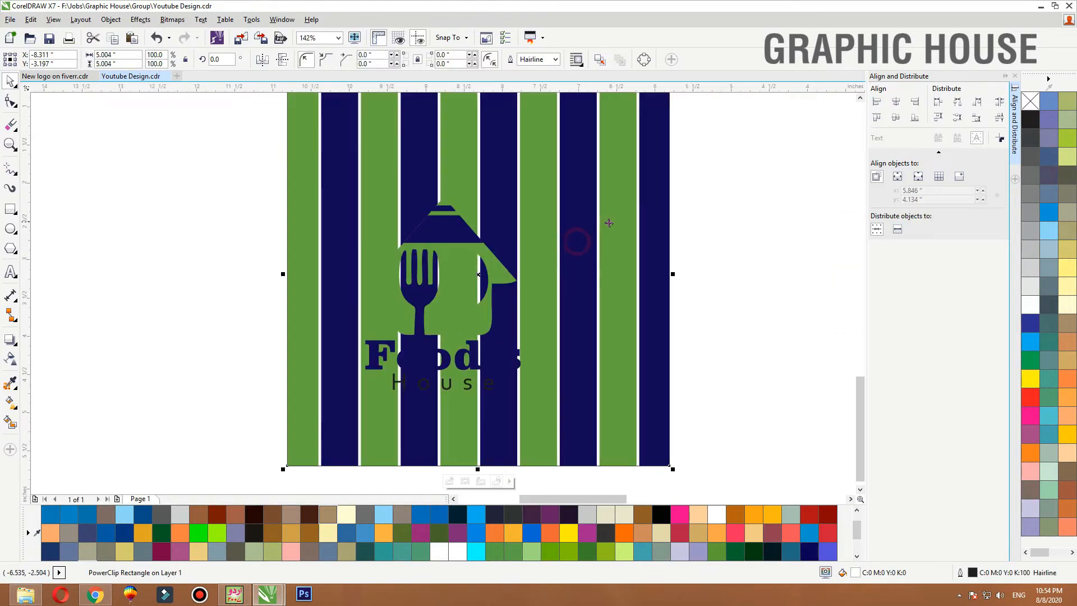
key(ctrl+z)
click(706, 240)
- Apply a uniform transparency of 70 to all ten stripes in the PowerClip and finish editing its contents
double_click(554, 231)
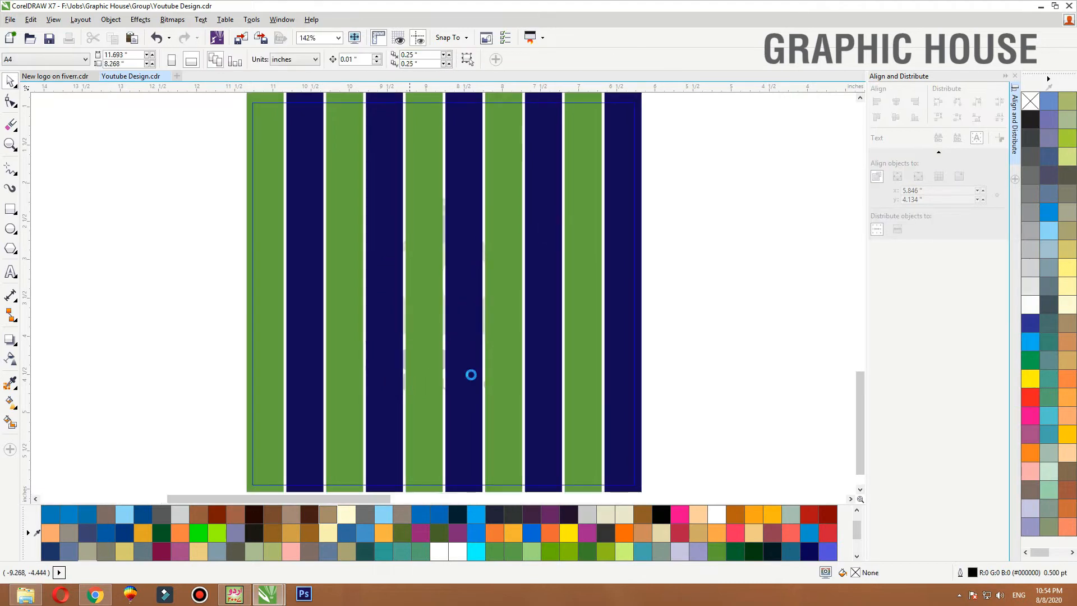
scroll(449, 377, down, 1)
key(ctrl+a)
key(shift+F2)
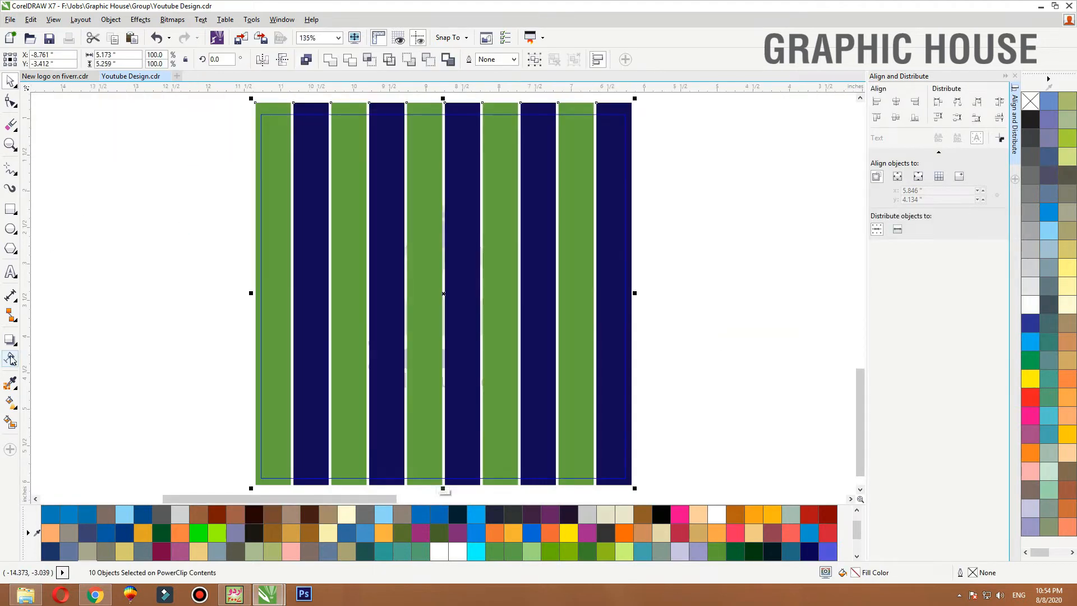
click(11, 358)
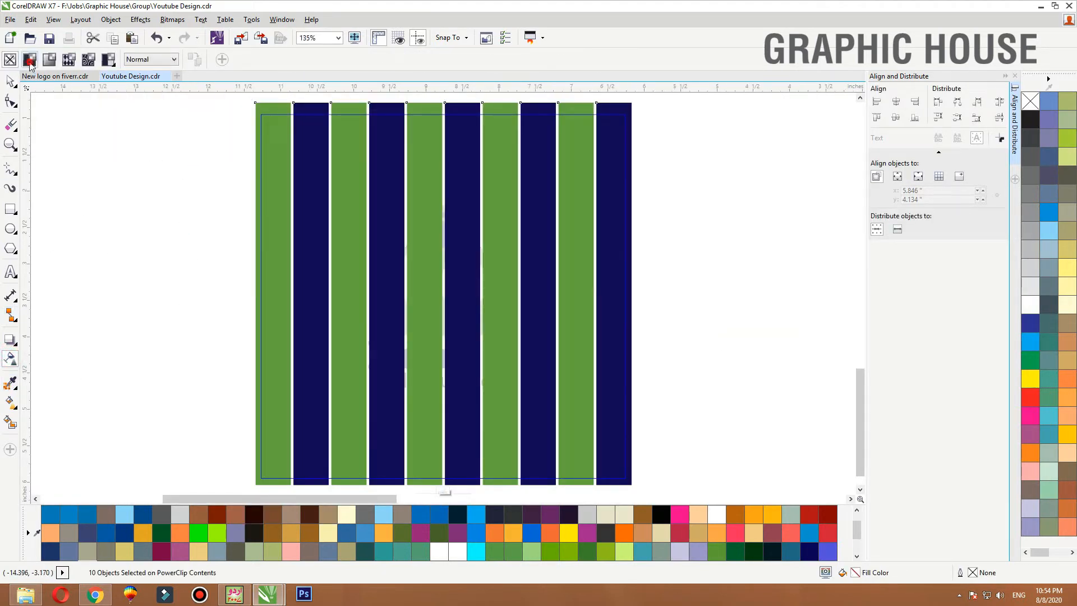
click(30, 59)
drag(253, 60, 199, 60)
text(80)
key(Return)
key(BackSpace)
text(70)
key(Return)
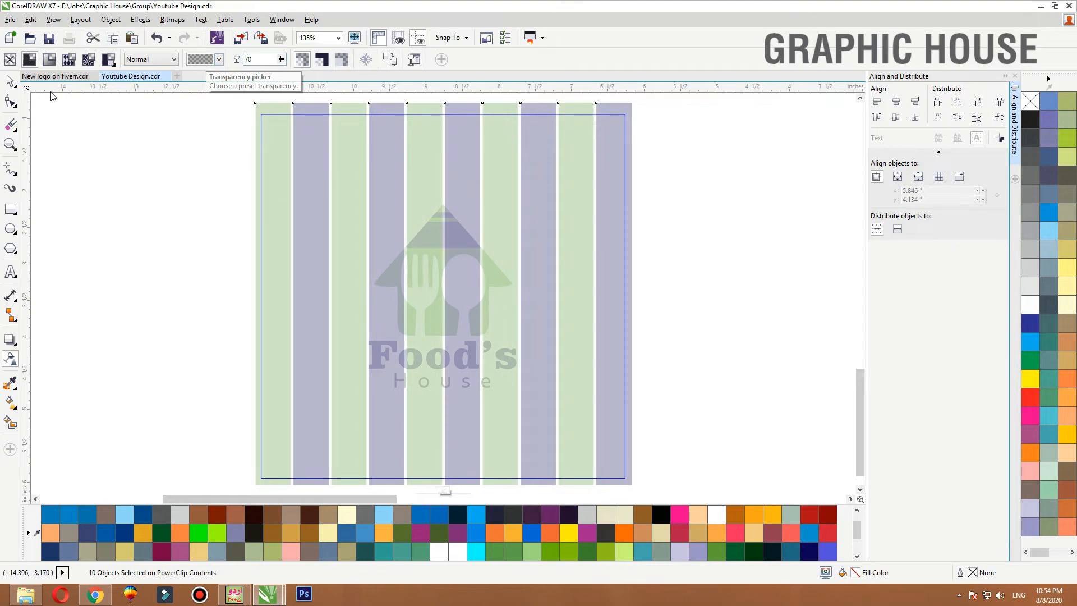
click(10, 82)
click(86, 166)
click(86, 169)
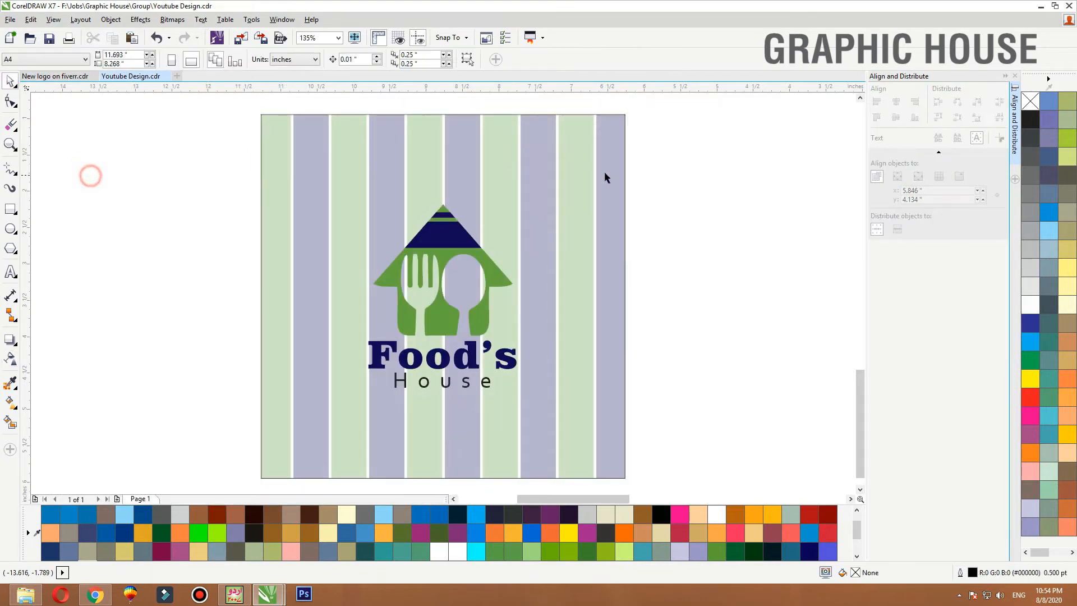
- Remove the outline from the striped square
click(542, 152)
click(709, 164)
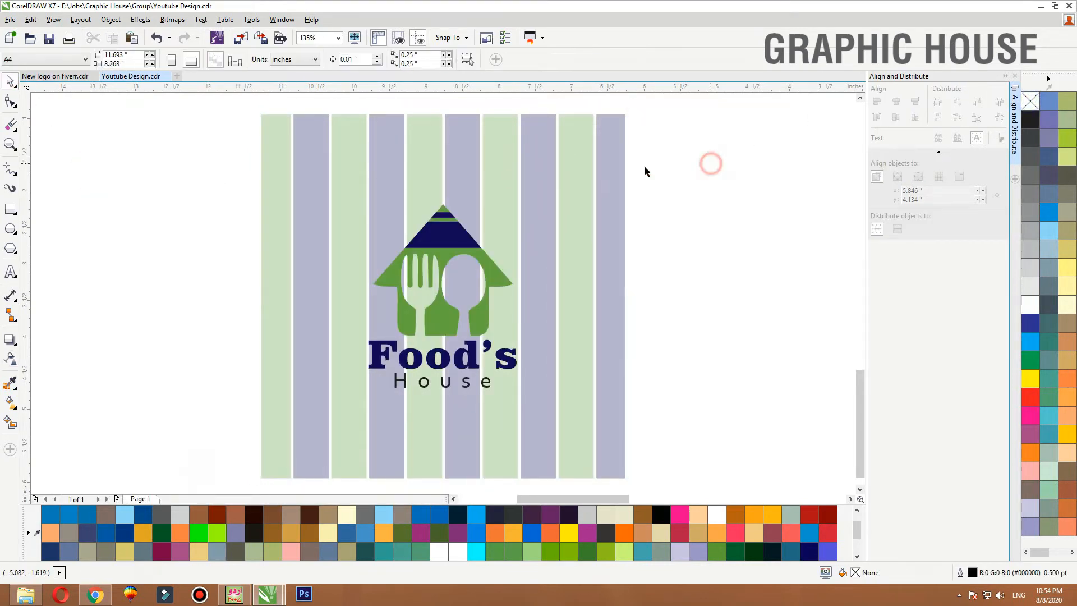
click(498, 274)
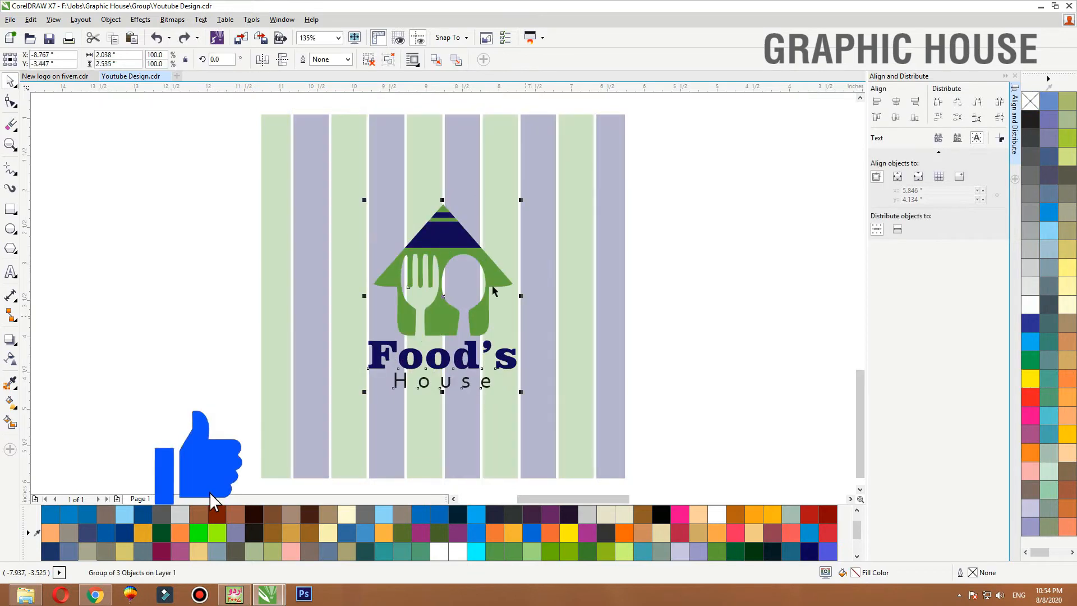
click(543, 227)
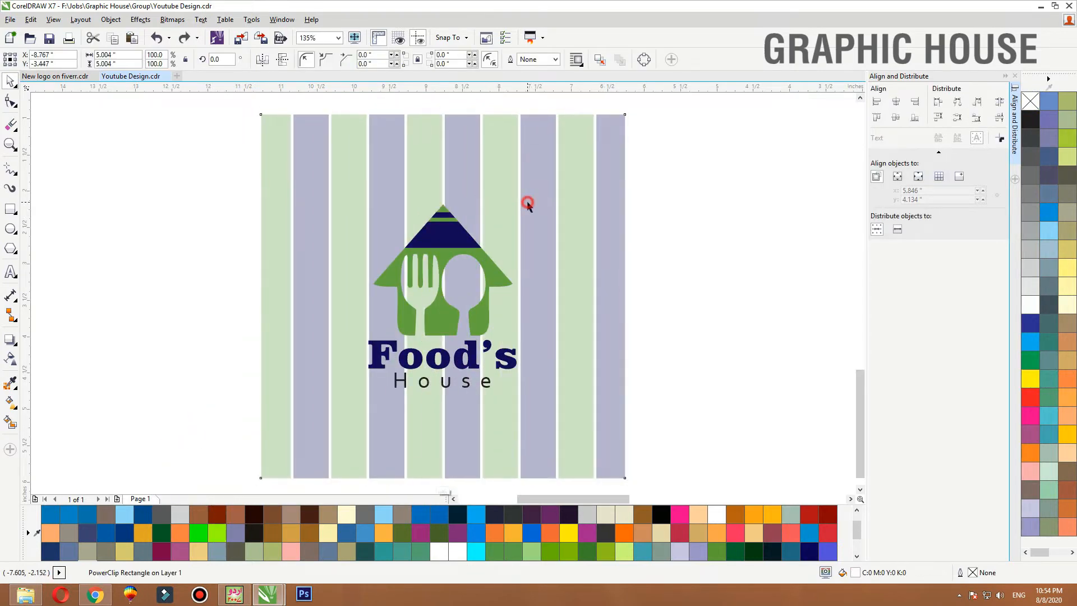
- Place a copy of the logo about 3 inches to its left, and ungroup and weld the copy into one shape
scroll(485, 269, down, 2)
click(486, 269)
key(F2)
drag(607, 213, 304, 377)
drag(450, 279, 201, 284)
right_click(200, 284)
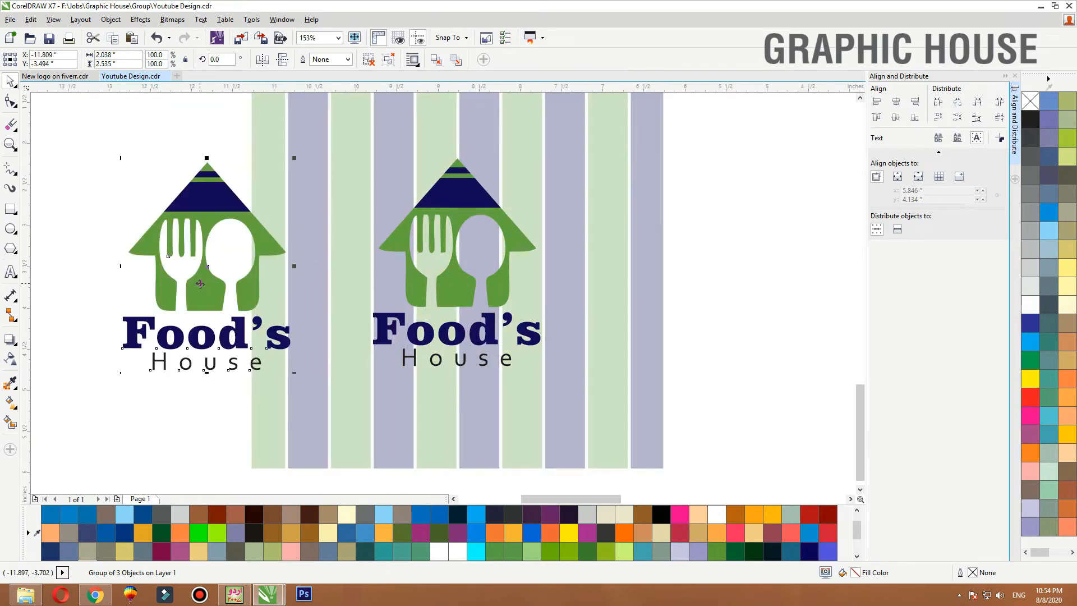
click(368, 60)
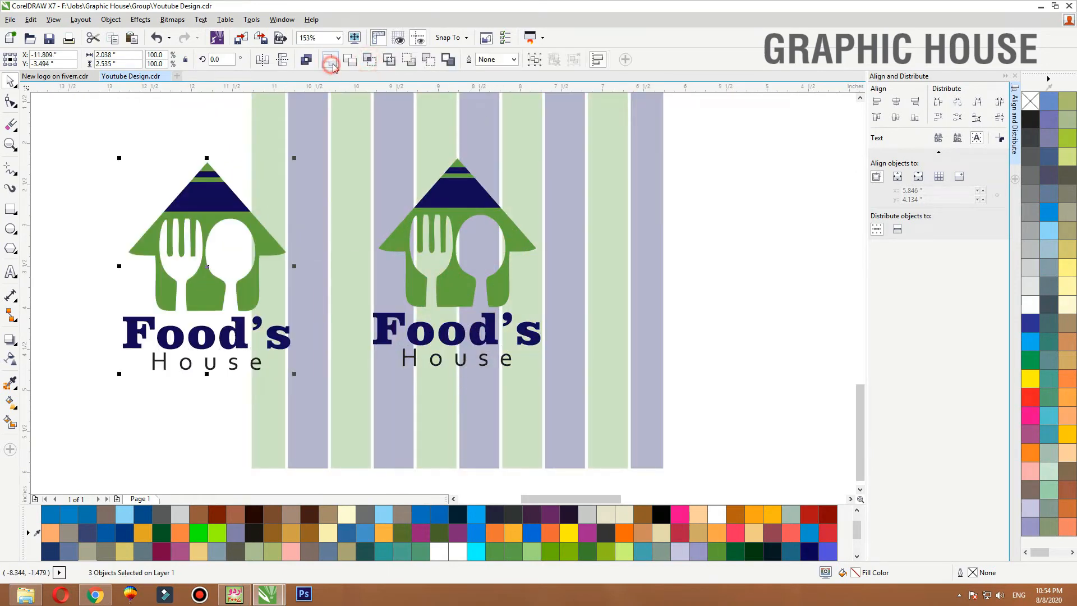
click(331, 62)
- Add a one-step outside contour of about 0.134 inches with round corners to the welded navy logo
click(14, 345)
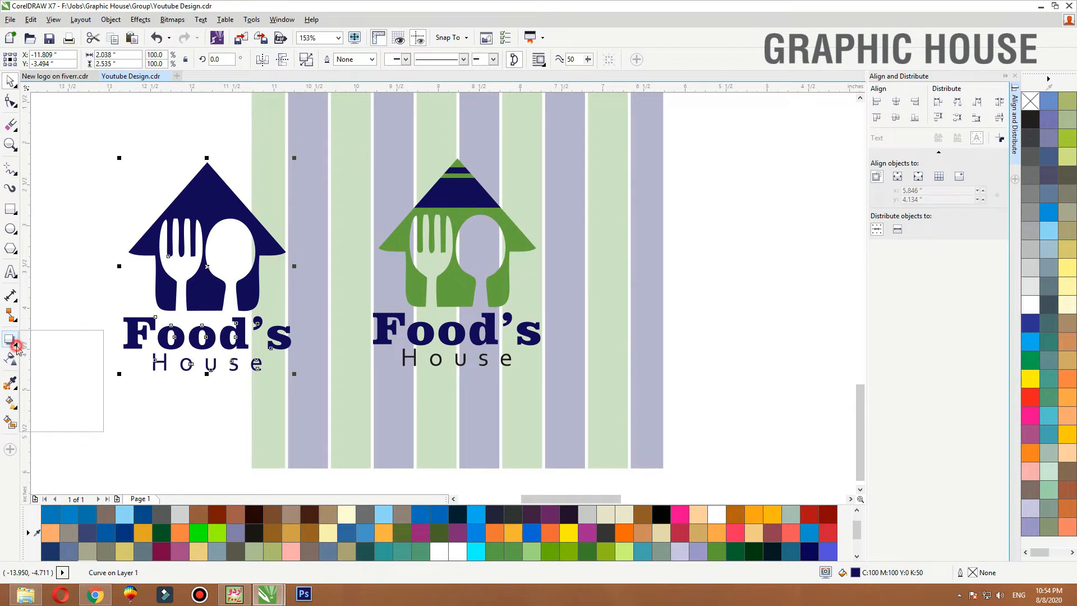
click(42, 354)
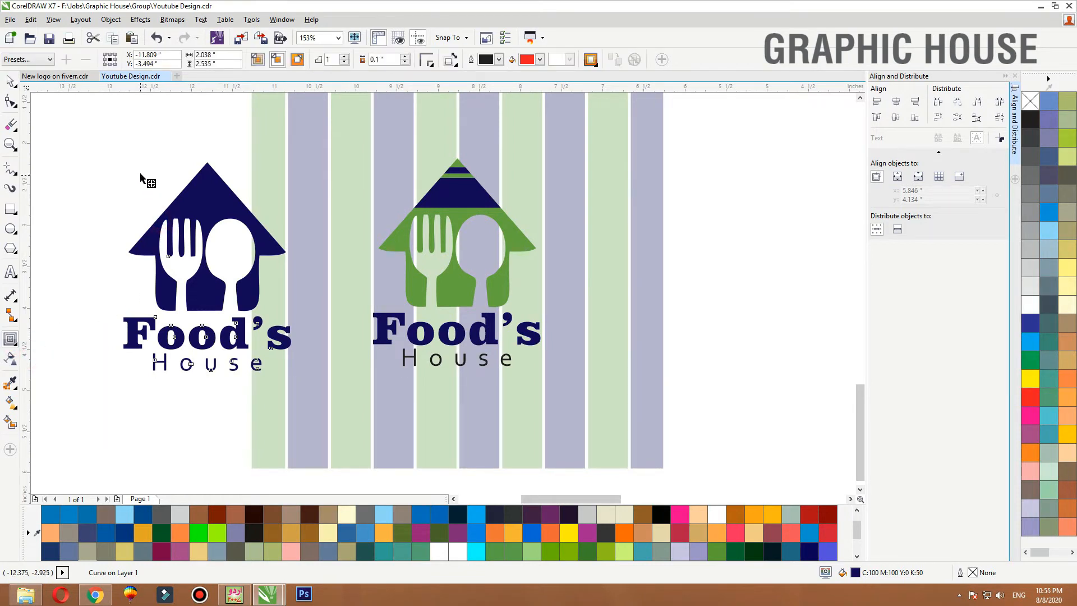
drag(137, 158, 131, 130)
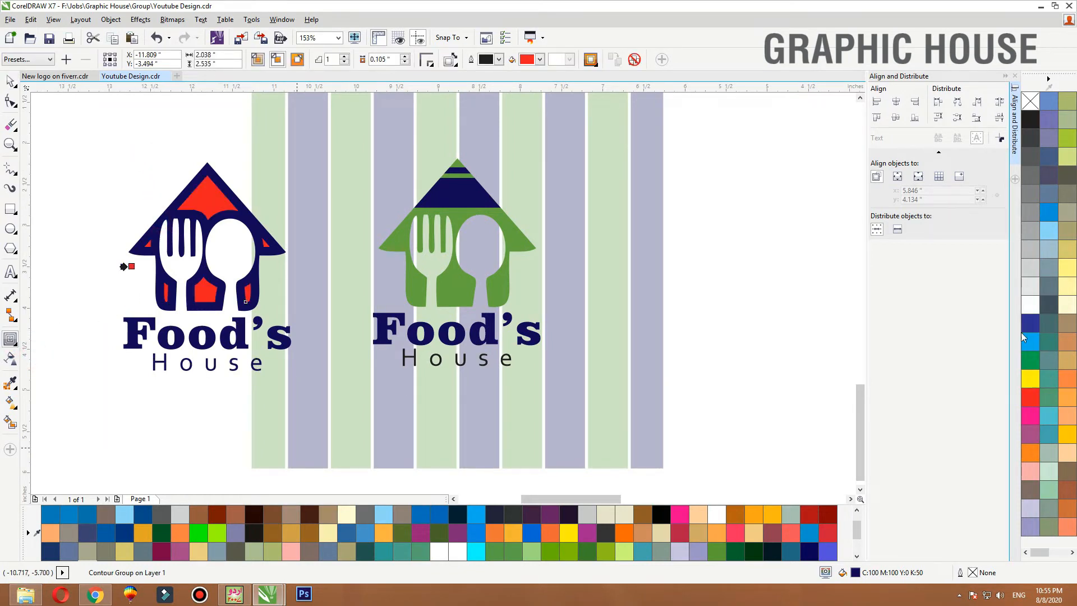
mouse_move(213, 144)
mouse_down()
mouse_move(212, 134)
mouse_move(211, 149)
mouse_up()
click(422, 62)
click(452, 93)
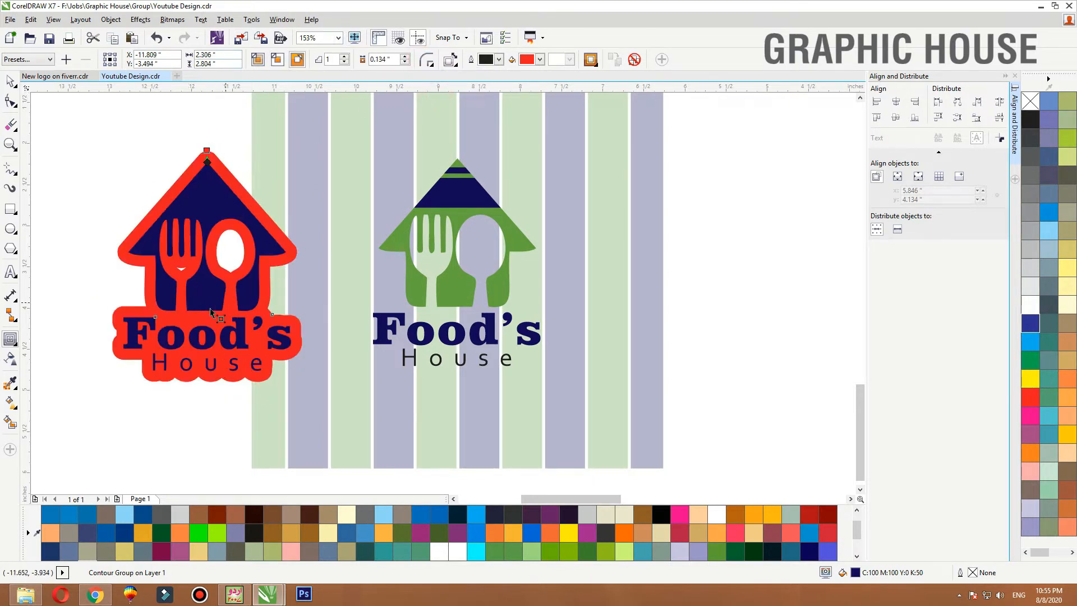
- Break the contour group apart, delete the navy welded logo, and move the red contour shape clear of the striped square
key(space)
key(ctrl+k)
click(196, 447)
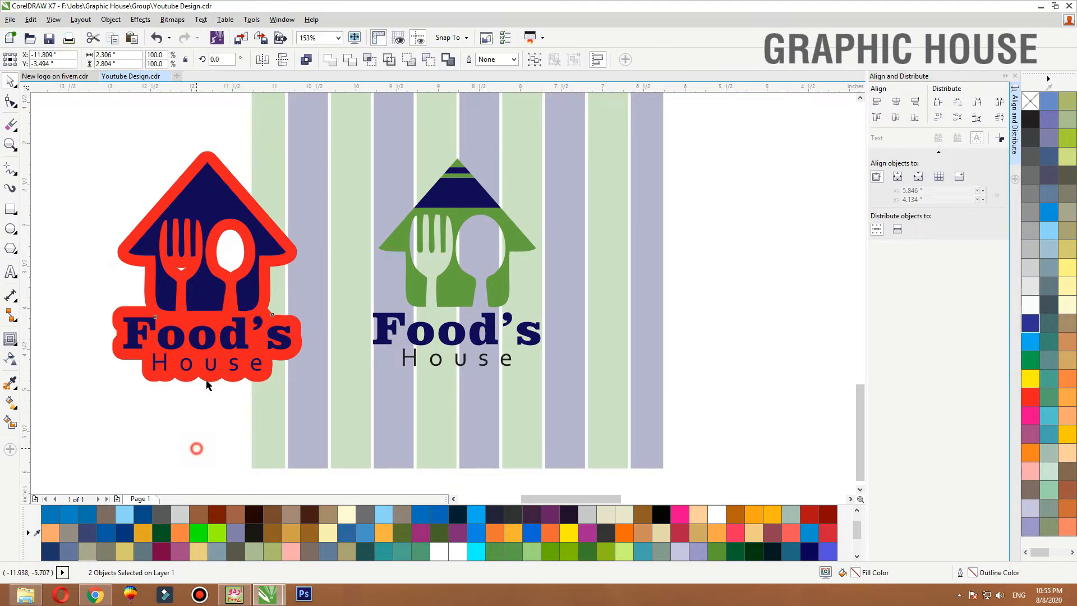
click(204, 298)
key(Delete)
click(205, 297)
drag(205, 297, 140, 295)
- Delete the inner nodes of the red contour shape to close its spoon and fork holes
key(F10)
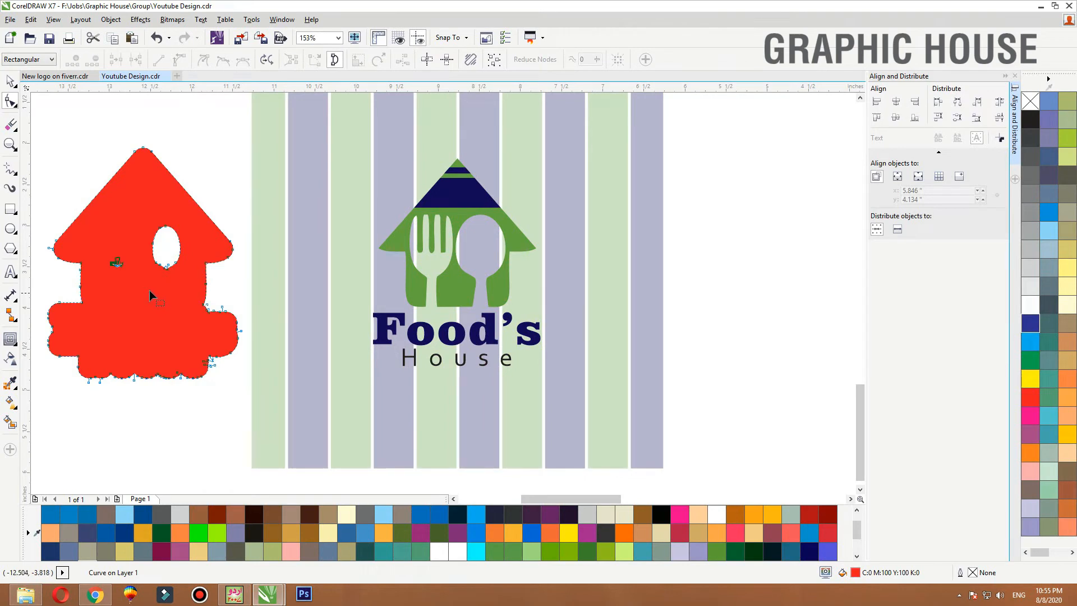
key(Delete)
key(space)
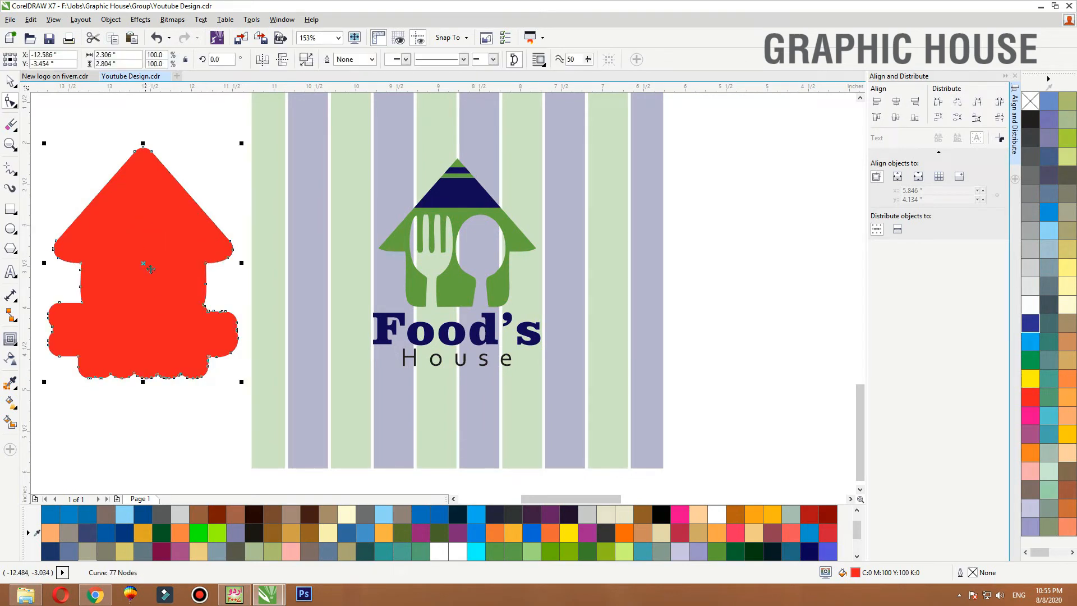
- Centre the coloured logo on the red contour shape in both directions and send the red shape to the back
click(452, 201)
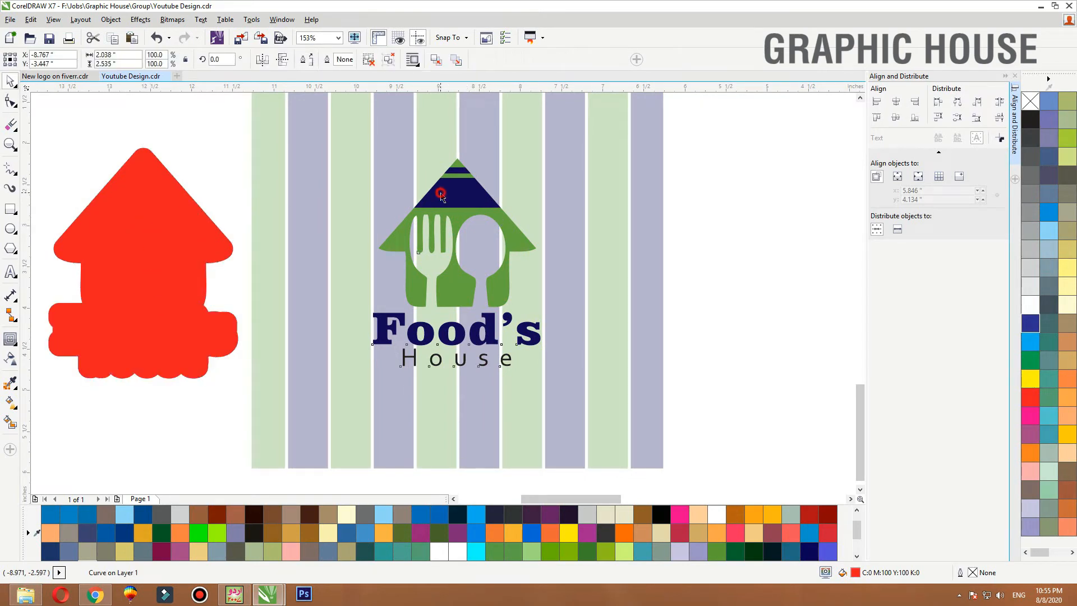
shift+click(176, 230)
key(c)
key(e)
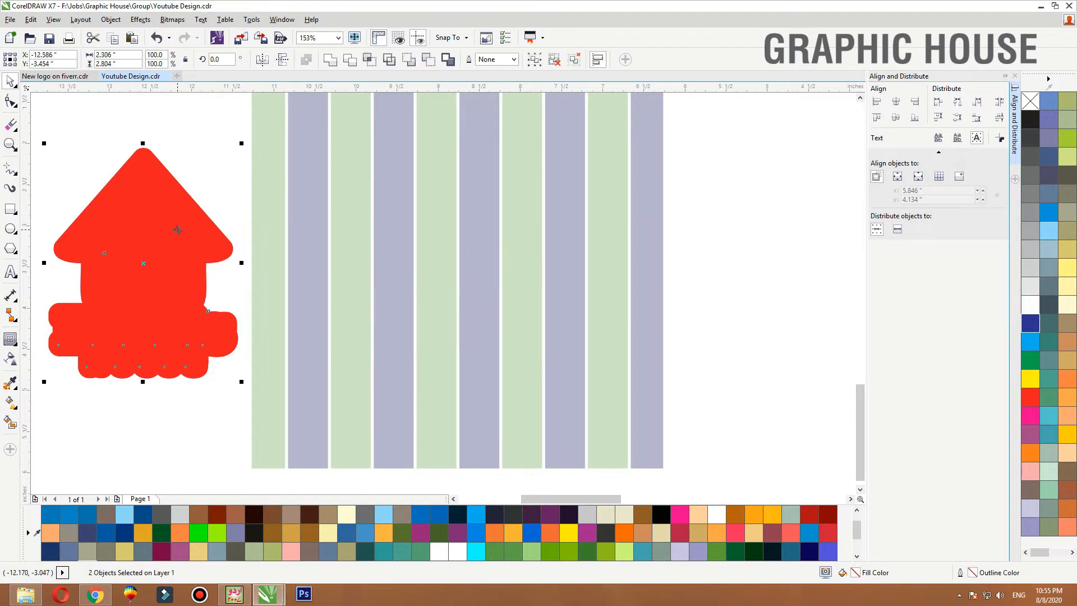
click(194, 377)
key(shift+Page_Down)
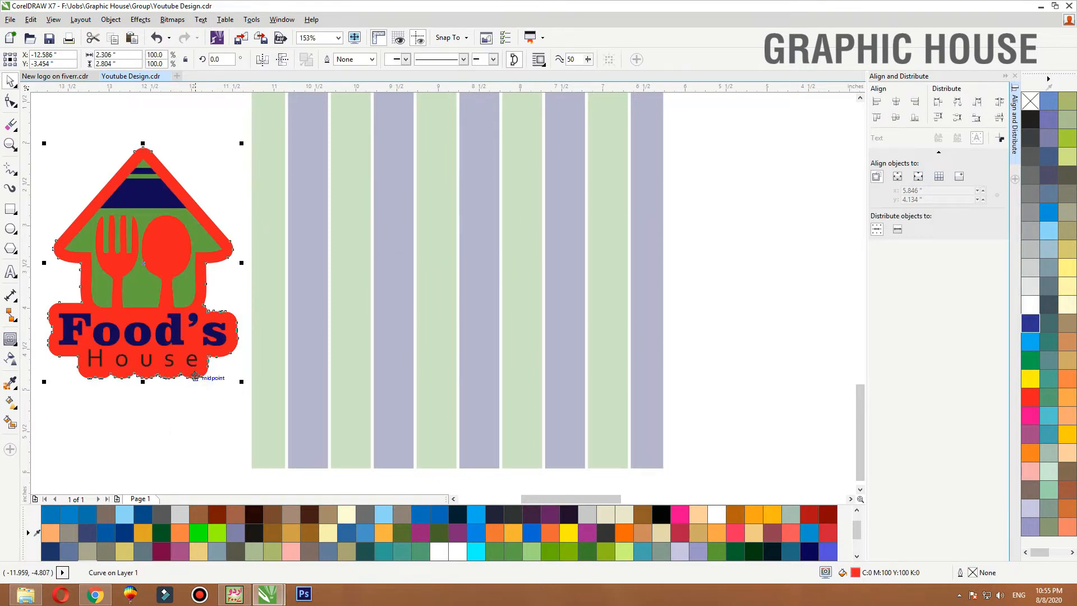
- Fill the red contour shape white, and group it with the logo centred on the striped square
click(1033, 309)
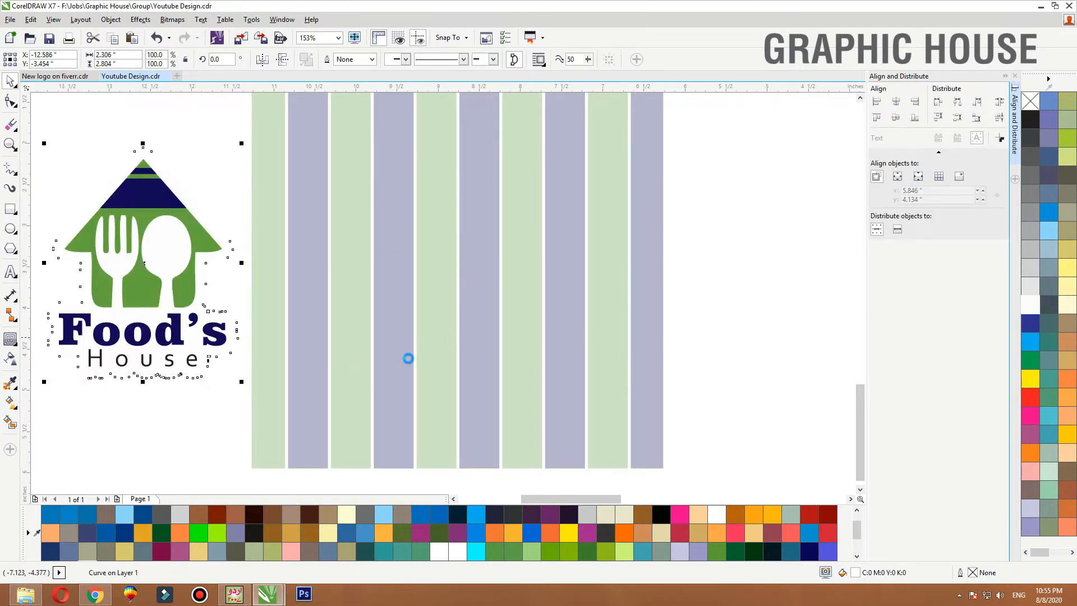
scroll(430, 348, down, 1)
drag(197, 383, 388, 229)
key(ctrl+g)
shift+click(442, 234)
key(c)
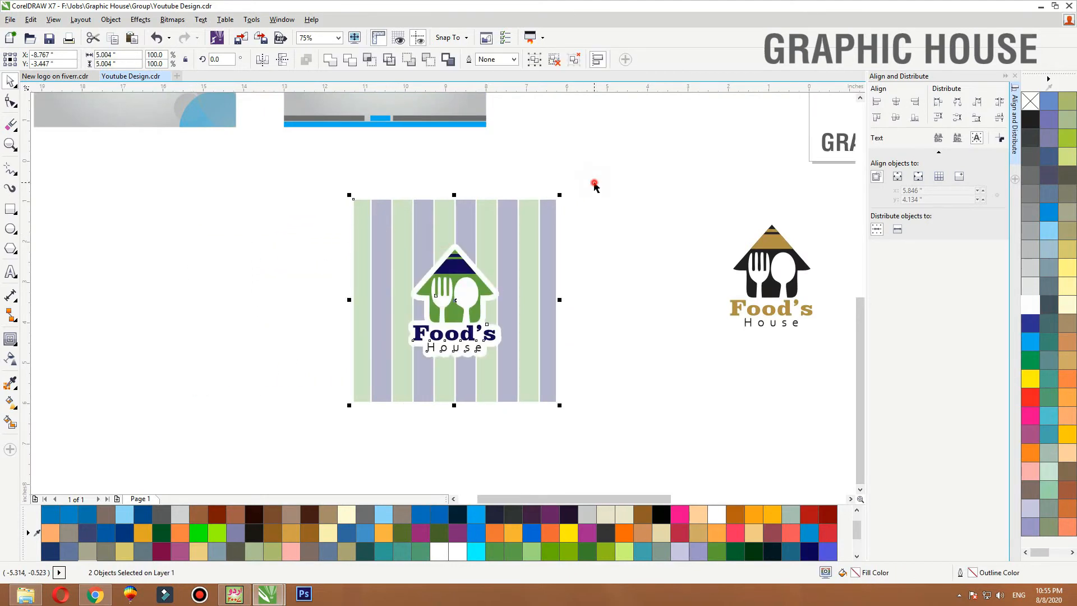
- Duplicate the striped logo presentation to its left and remove the white contour from the logo on the right-hand square
drag(632, 175, 348, 419)
drag(455, 365, 255, 366)
click(366, 166)
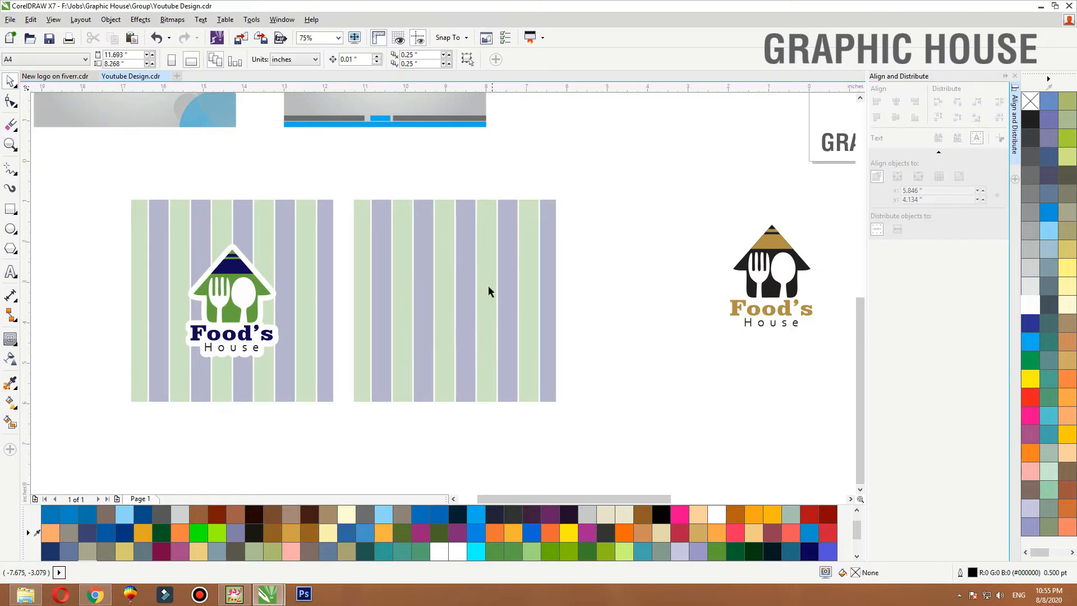
click(494, 289)
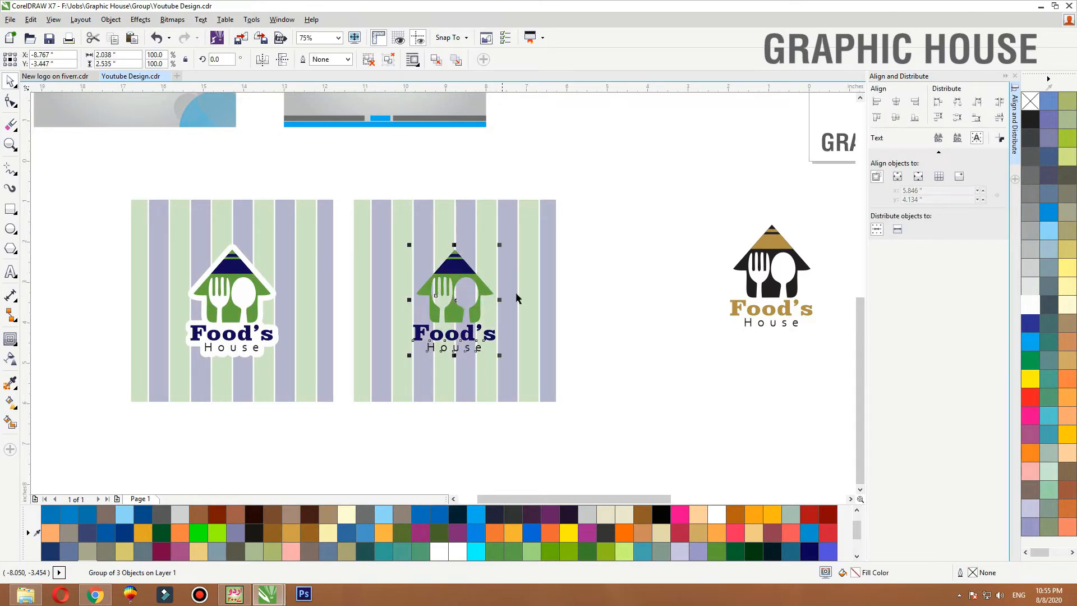
click(536, 249)
- Open the PowerClip contents of the left striped square and group its ten stripes
double_click(318, 242)
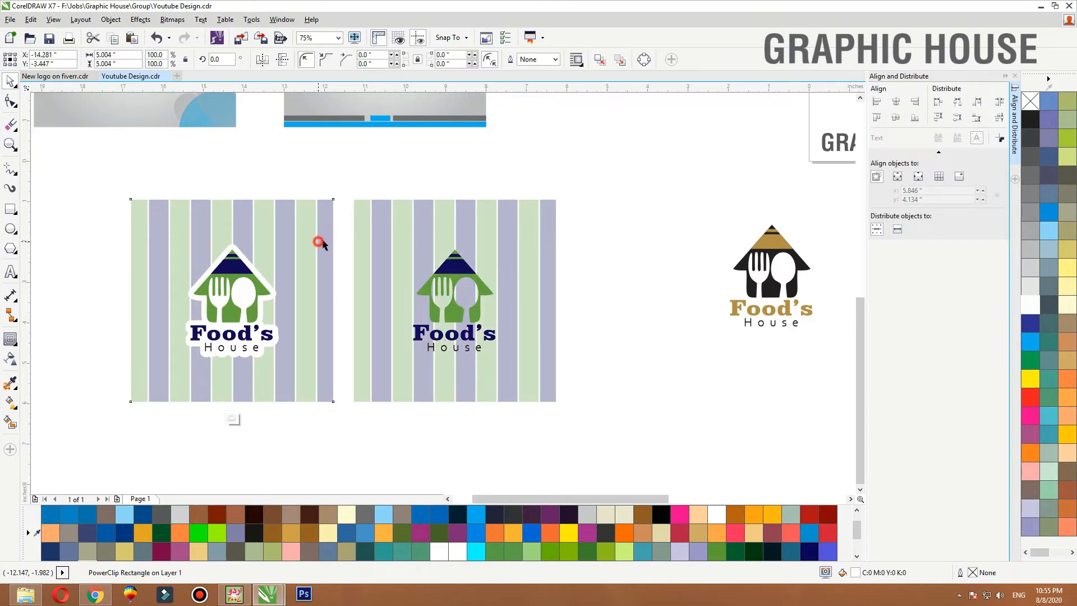
click(291, 227)
drag(265, 329, 340, 418)
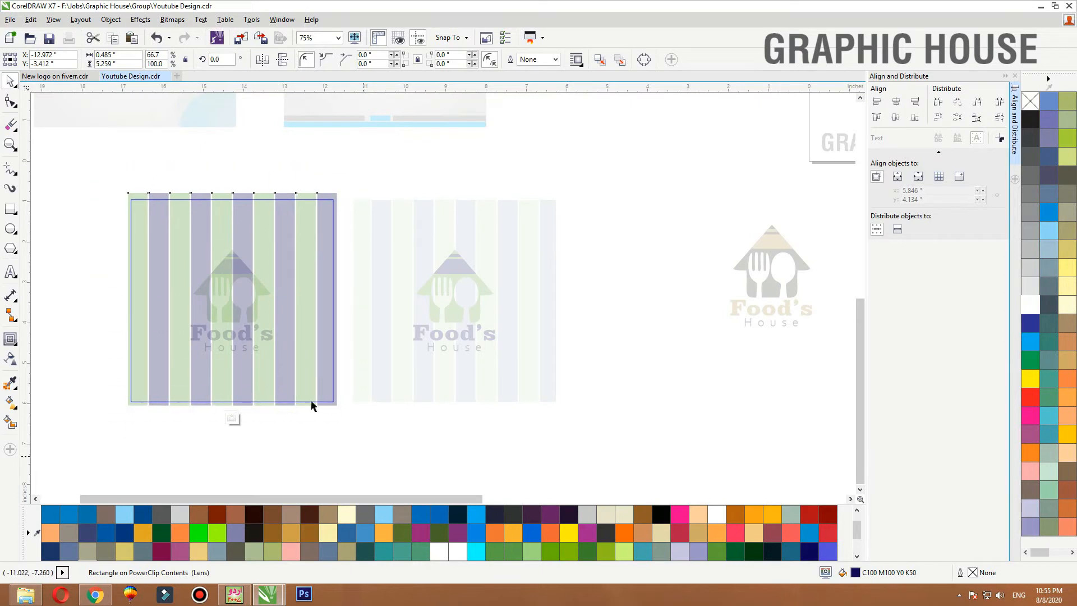
key(ctrl+g)
- Set the grouped stripes' transparency to 0 and finish editing the left square's PowerClip
click(11, 359)
drag(261, 59, 243, 59)
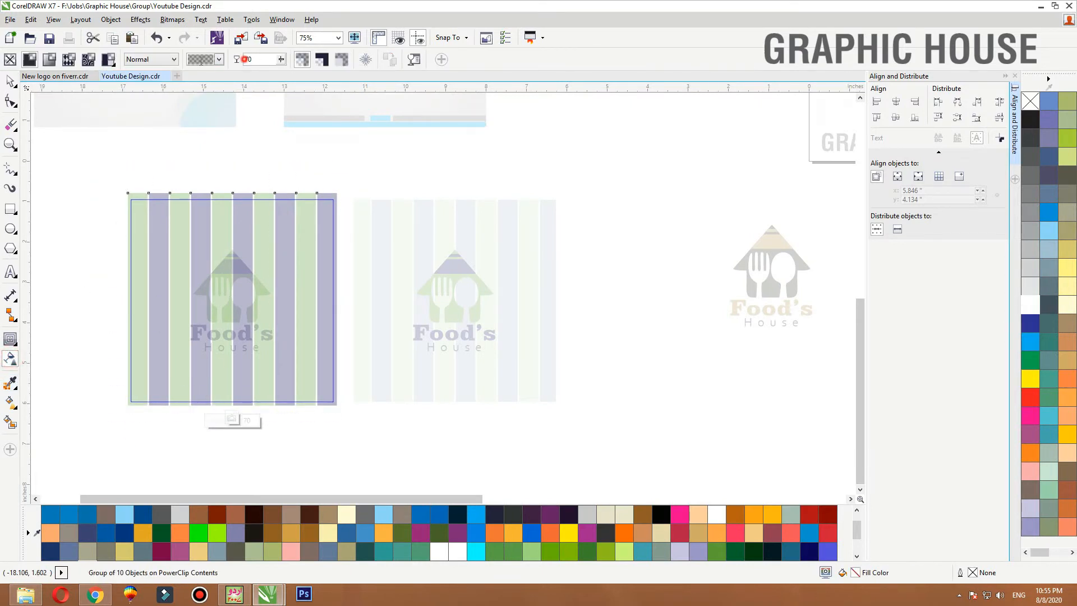
text(0)
key(Return)
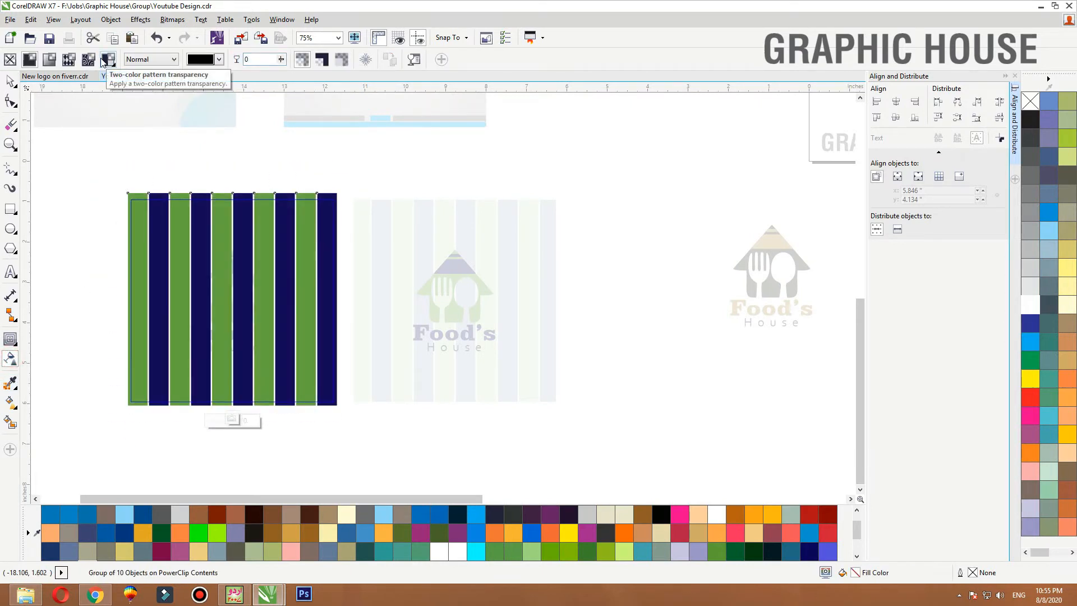
click(11, 60)
click(10, 81)
ctrl+click(43, 180)
key(shift+F2)
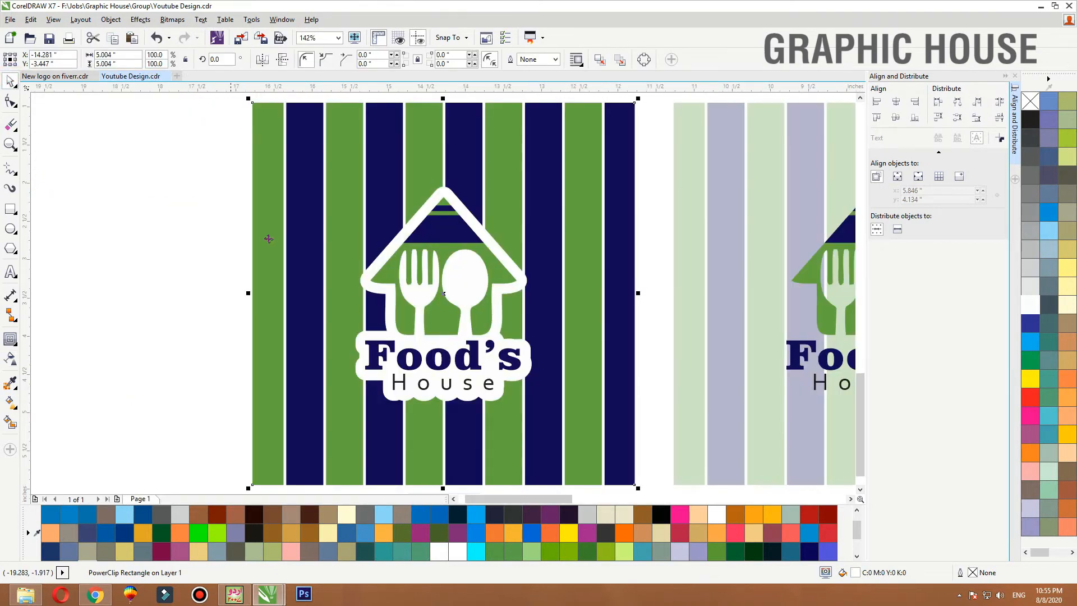
click(183, 248)
key(F3)
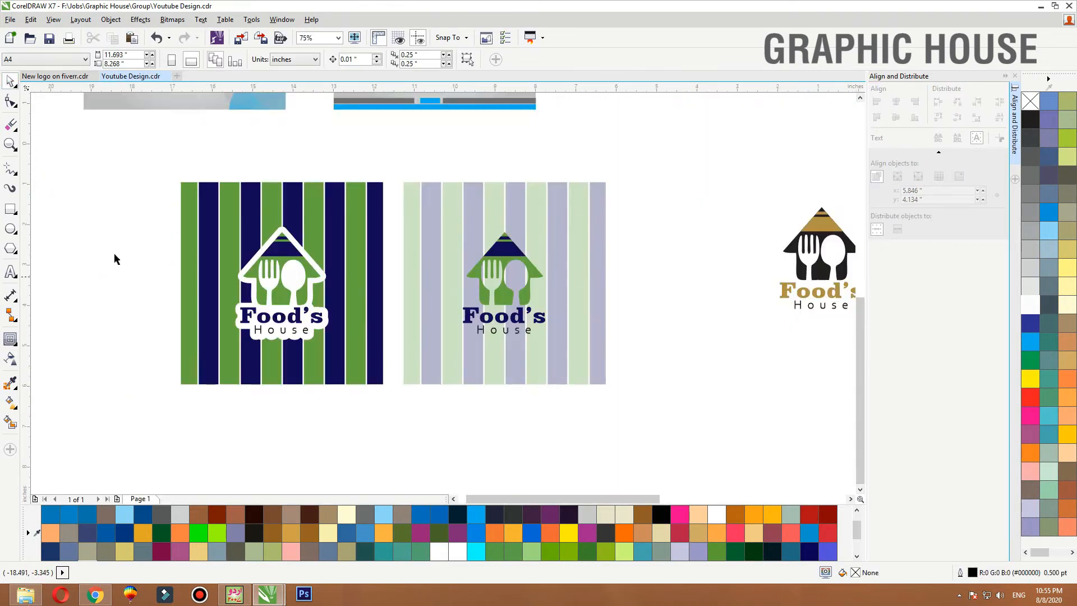
- Apply a drop shadow to the logo on the pale striped square, cast from its centre
key(F2)
drag(159, 150, 744, 388)
click(564, 297)
key(F2)
drag(377, 180, 764, 446)
click(19, 348)
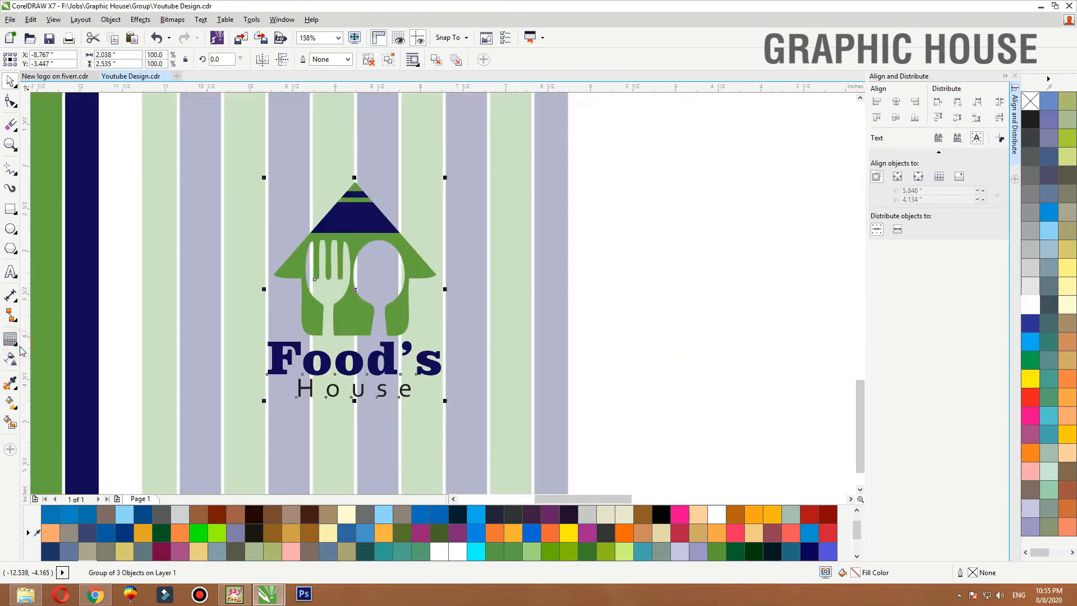
click(56, 339)
drag(355, 289, 355, 357)
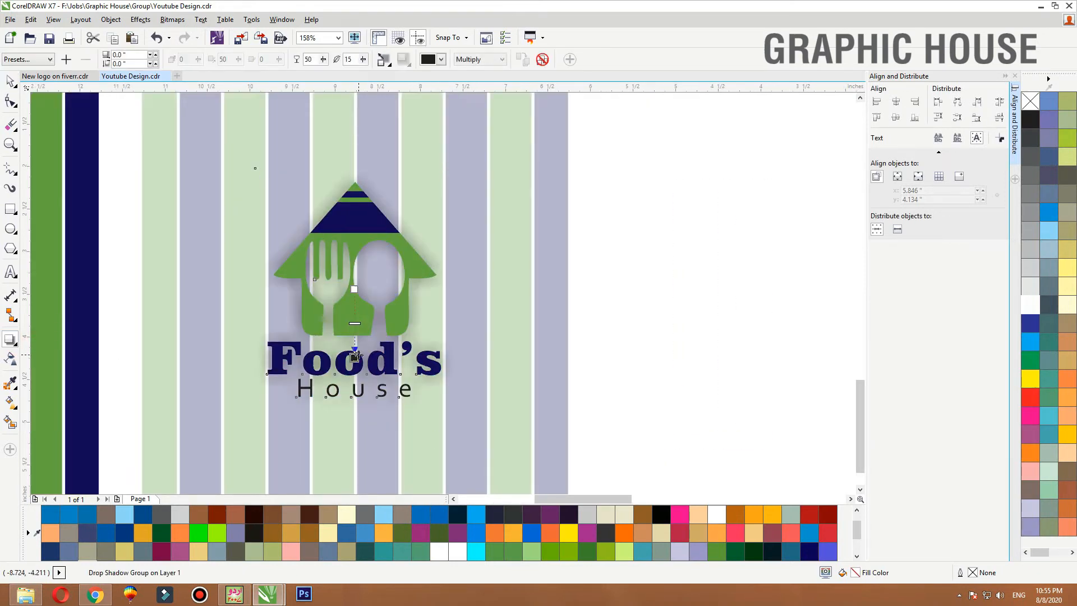
- Set the logo's drop shadow to 88 opacity and 5 feathering, and extend it downward to the House text
double_click(316, 59)
text(88)
key(Tab)
text(5)
key(Return)
drag(355, 359, 351, 402)
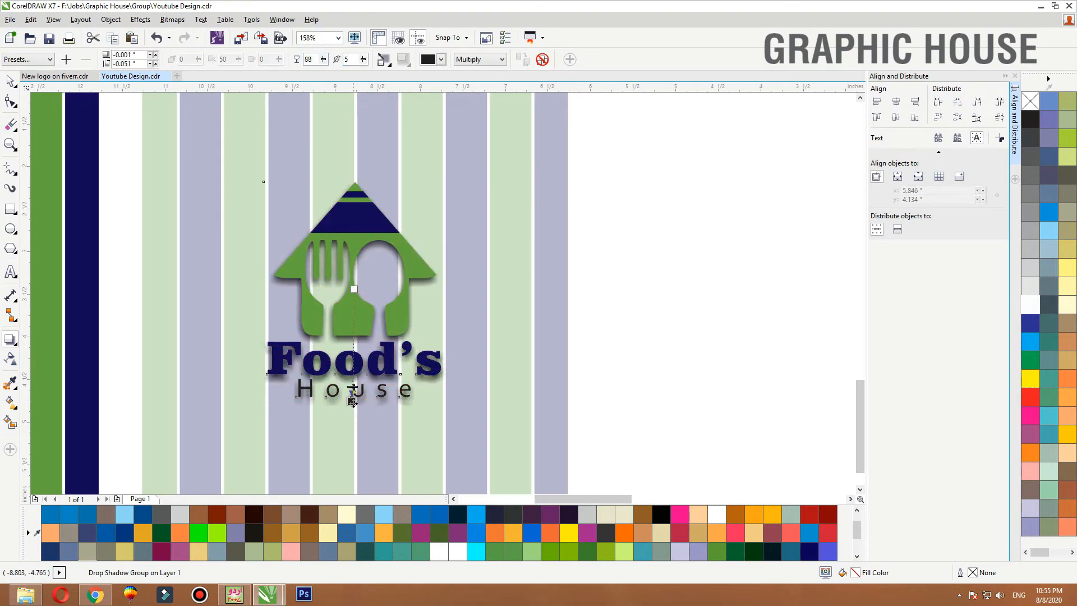
- Change the logo's drop shadow colour to white and its merge mode to Normal
click(427, 59)
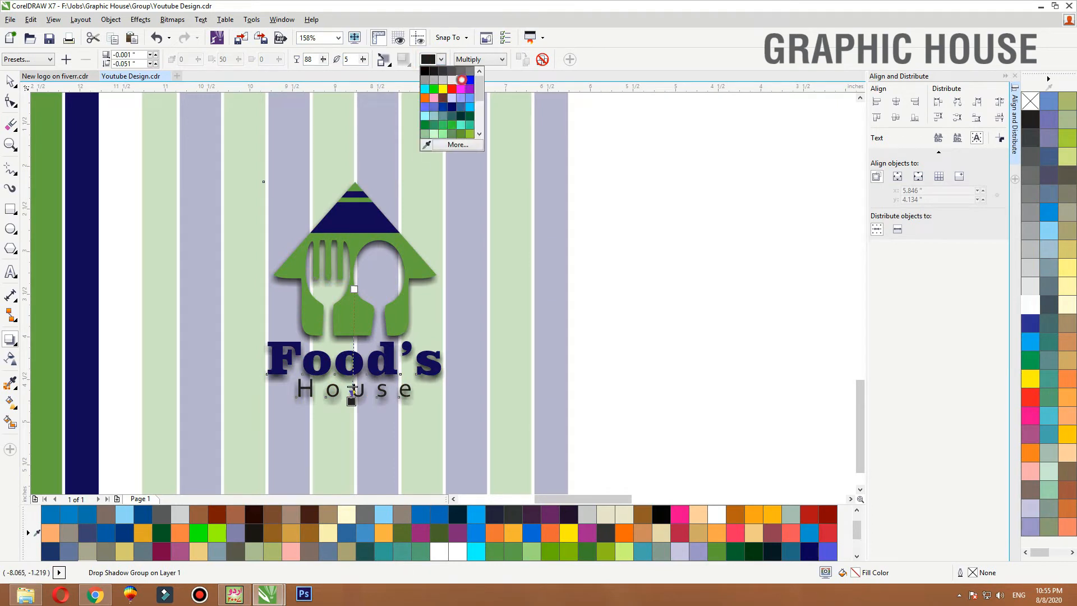
click(461, 80)
click(481, 60)
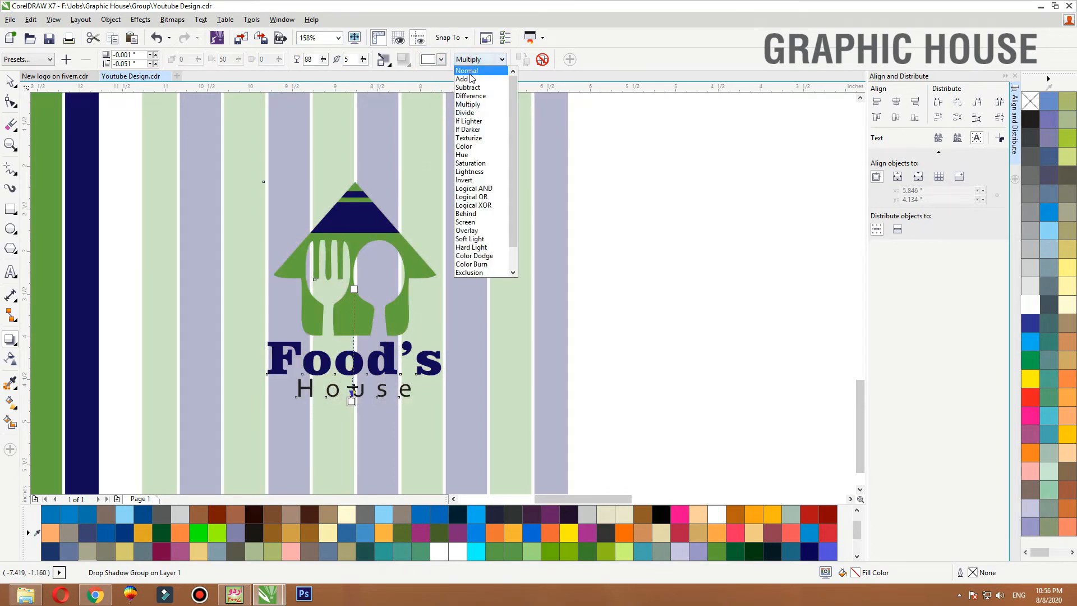
click(469, 74)
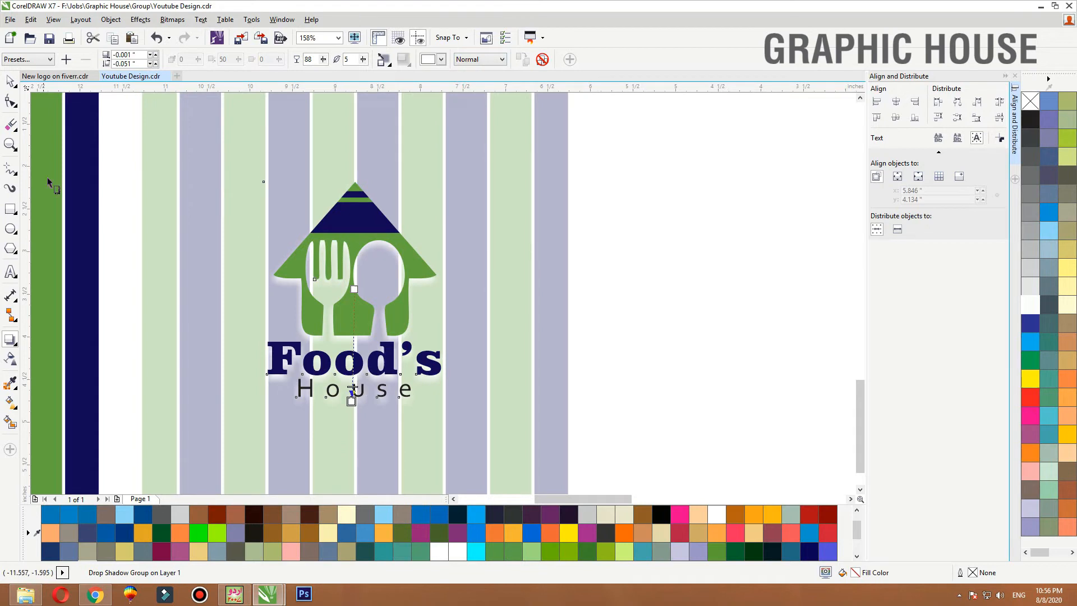
click(10, 81)
click(614, 248)
scroll(497, 315, down, 2)
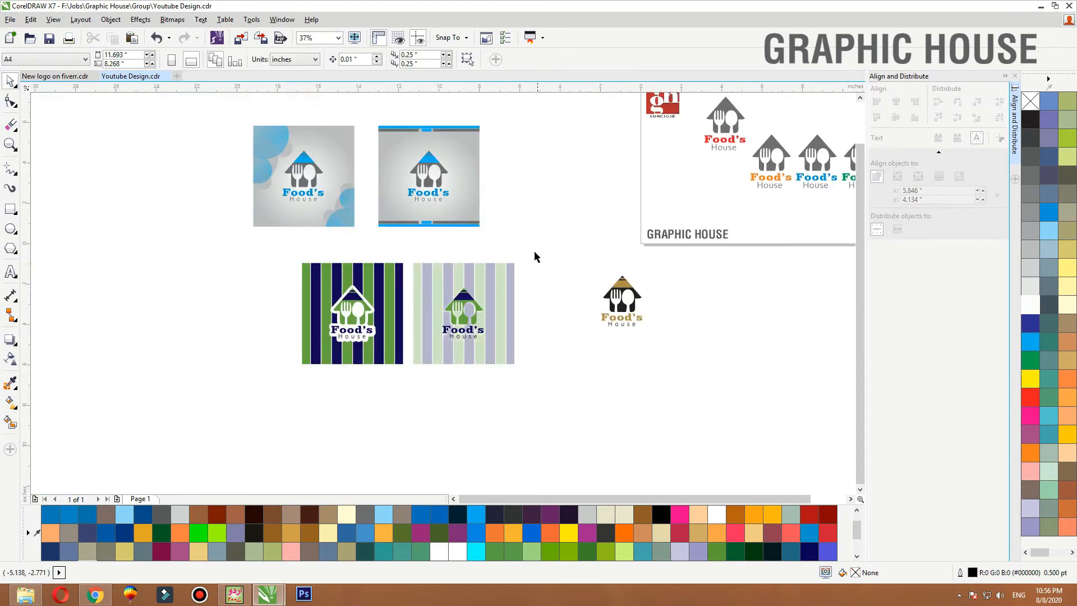
- Apply a uniform transparency of 30 to the grouped stripes inside the dark striped square's PowerClip
key(F2)
drag(552, 232, 258, 393)
click(399, 304)
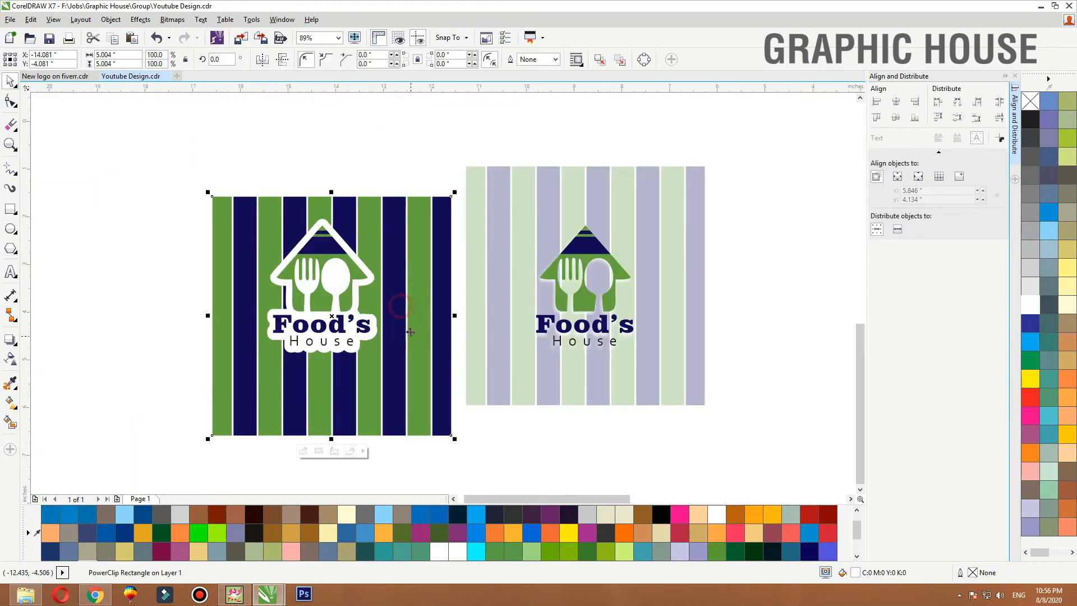
ctrl+click(414, 248)
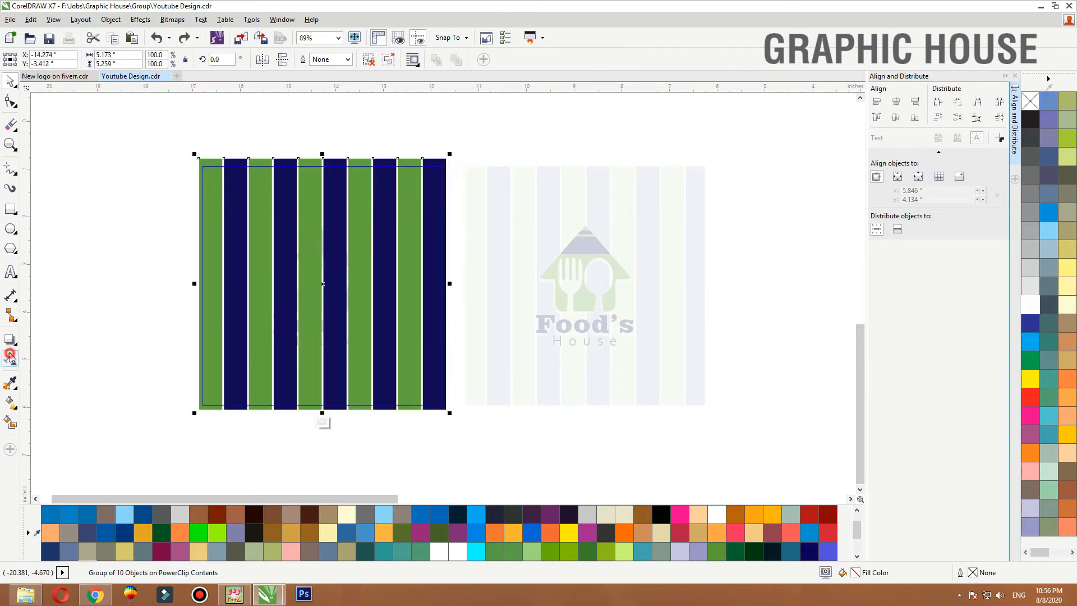
click(11, 356)
click(29, 59)
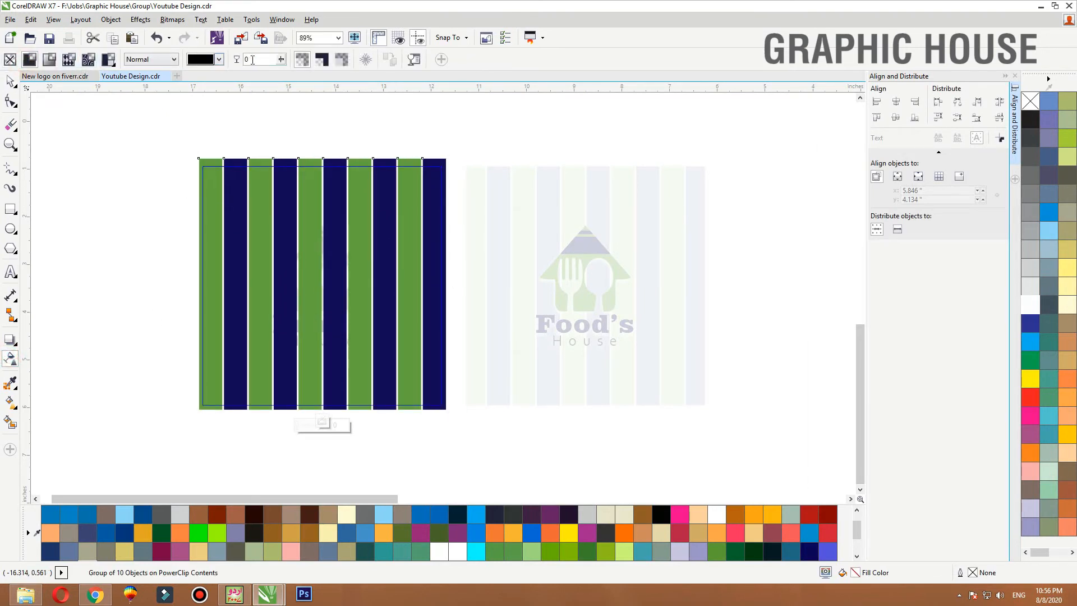
text(15)
key(Return)
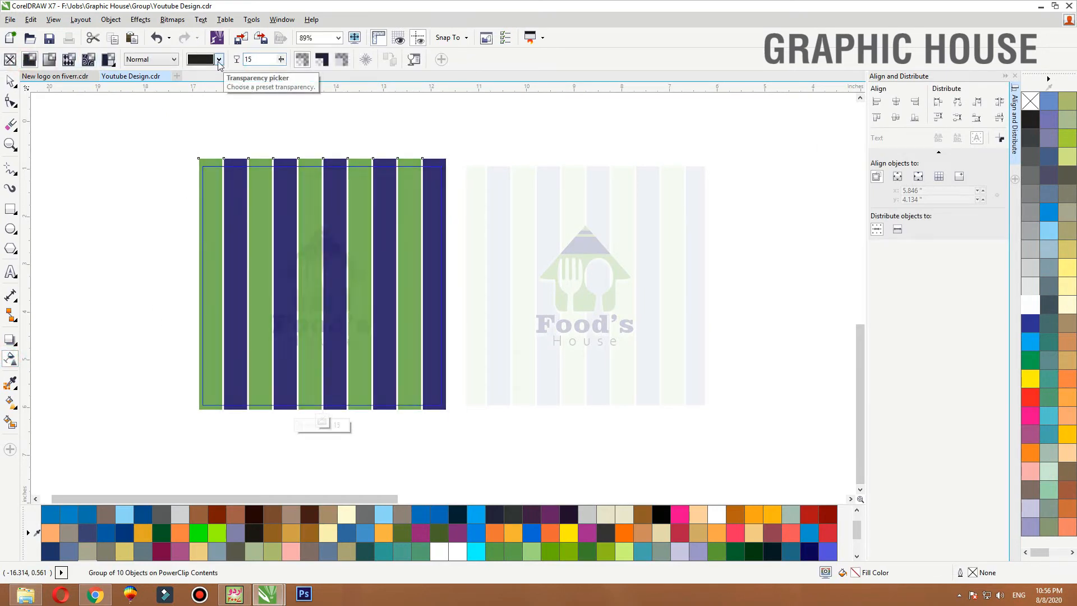
text(30)
key(Return)
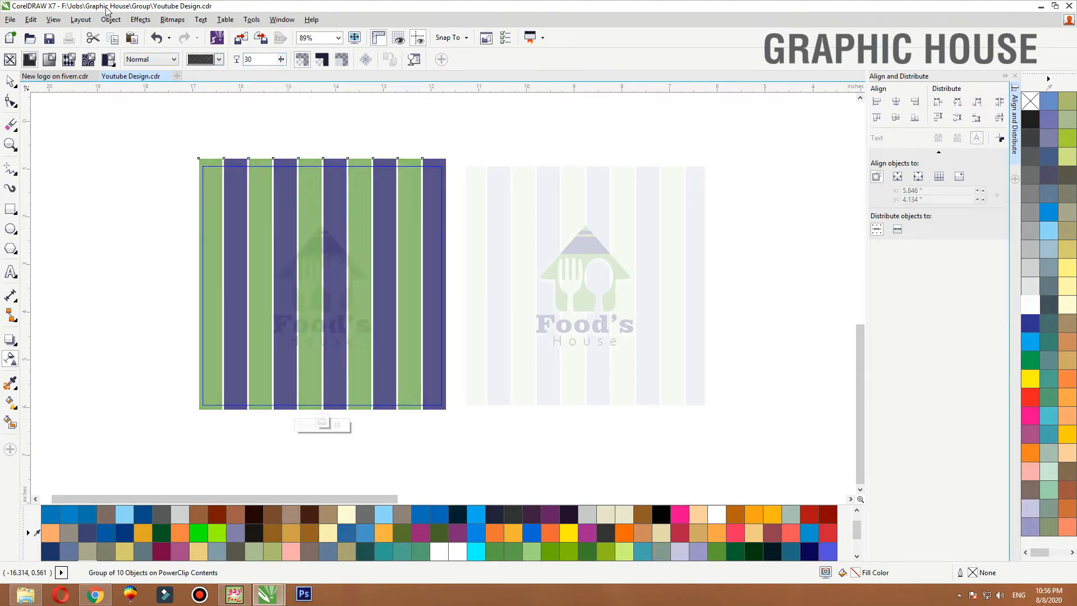
click(10, 80)
click(74, 155)
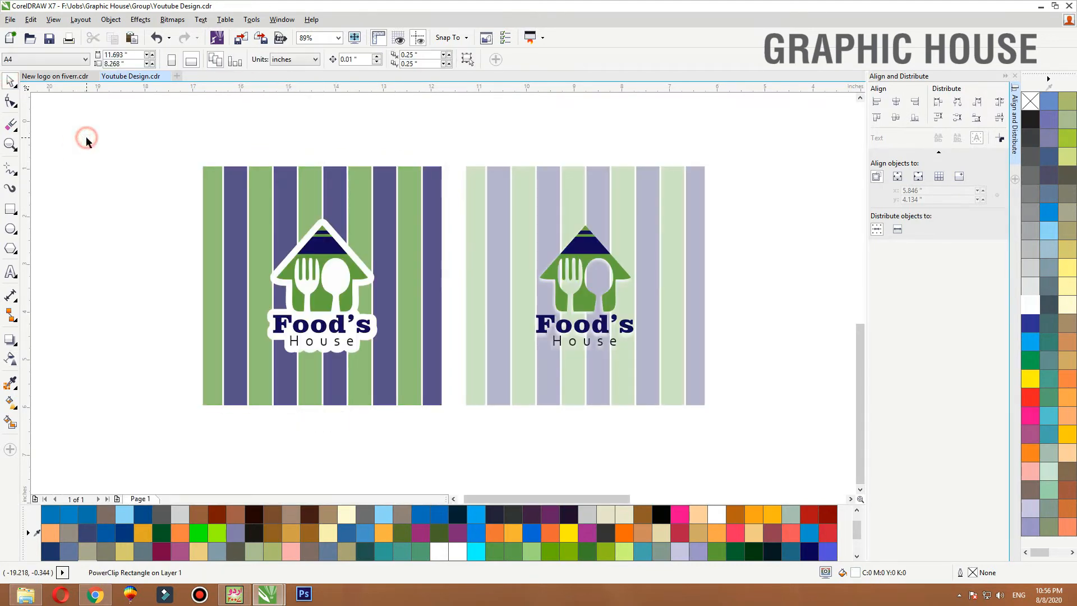
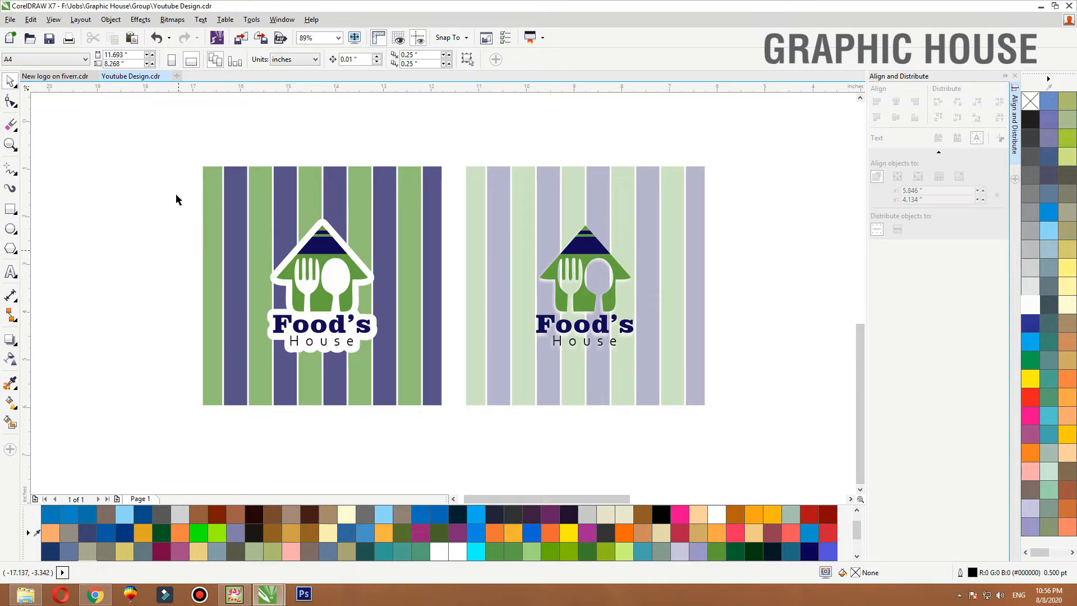
- Duplicate the dark striped square and its contoured logo directly below the original
drag(174, 139, 463, 463)
scroll(292, 194, down, 2)
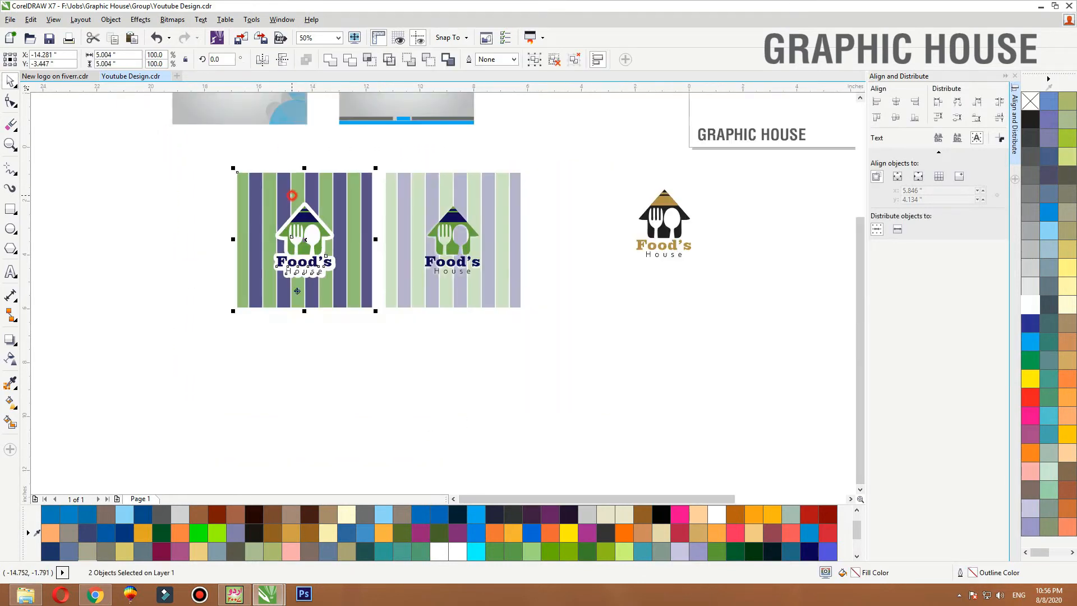
drag(292, 195, 302, 345)
right_click(301, 344)
scroll(164, 274, down, 2)
scroll(163, 274, up, 1)
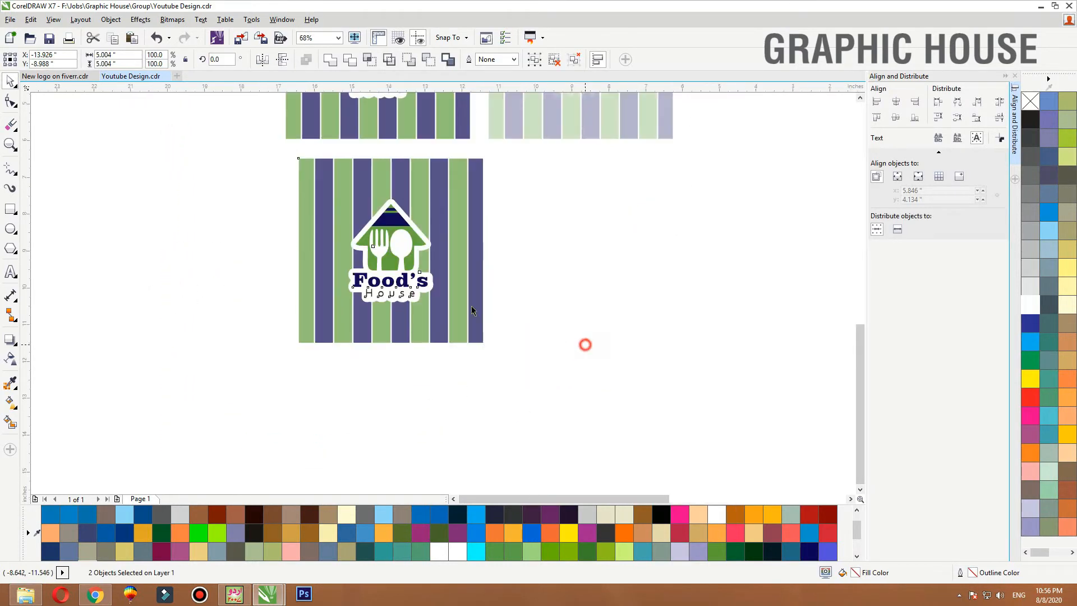
- Inside the duplicate's PowerClip, shorten the stripe group from below to about 1.4 inches tall, above the logo
double_click(435, 306)
click(410, 322)
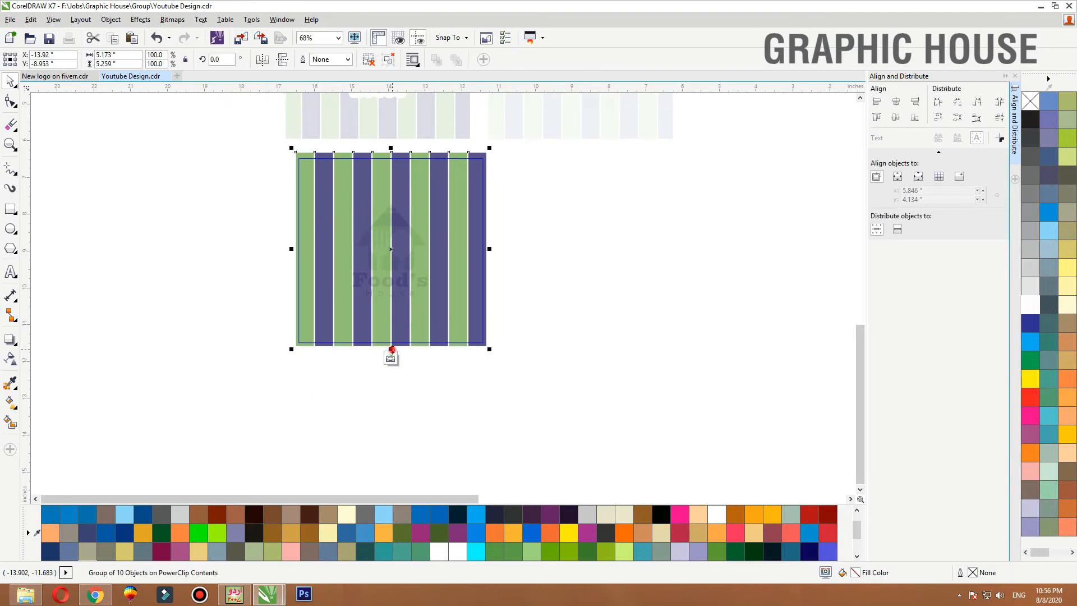
drag(391, 349, 391, 208)
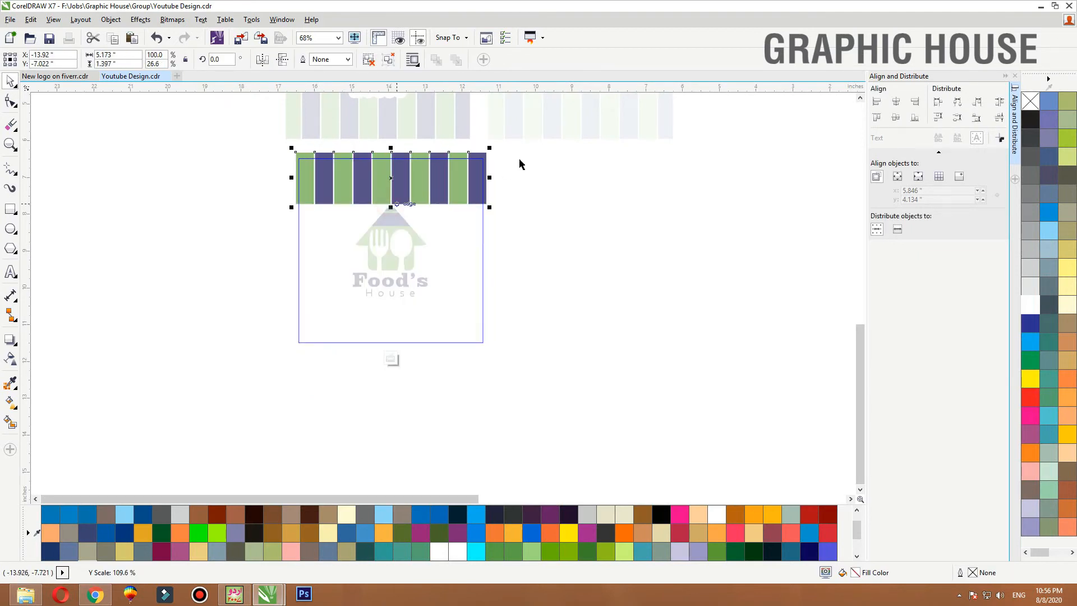
- Vary the individual stripe lengths, shortening the third to seventh stripes and lengthening the first and eighth downward
key(F2)
drag(577, 130, 139, 287)
ctrl+click(561, 276)
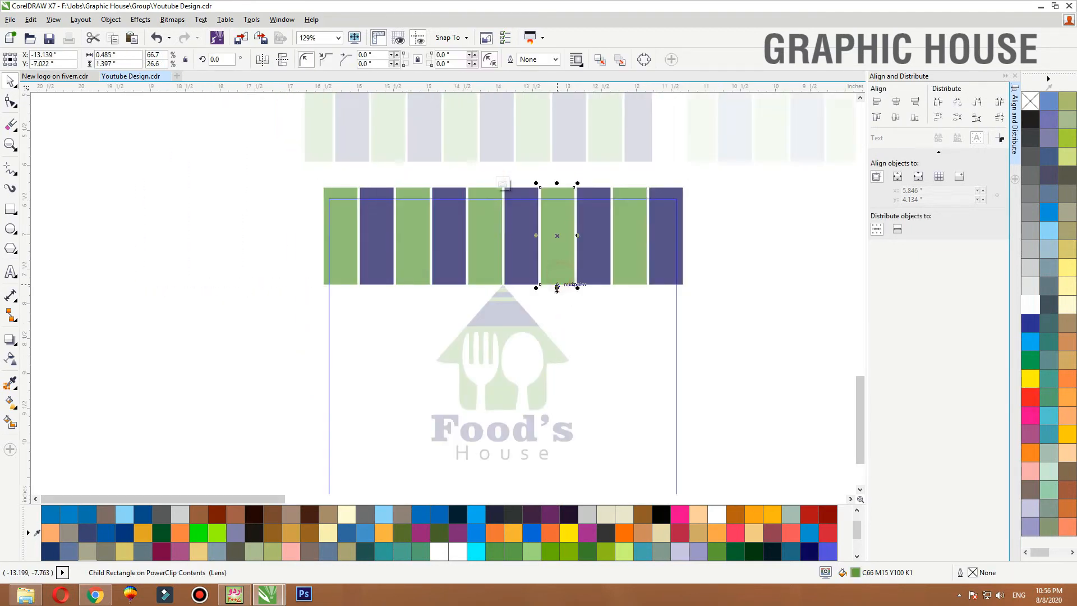
drag(557, 288, 593, 301)
ctrl+click(596, 272)
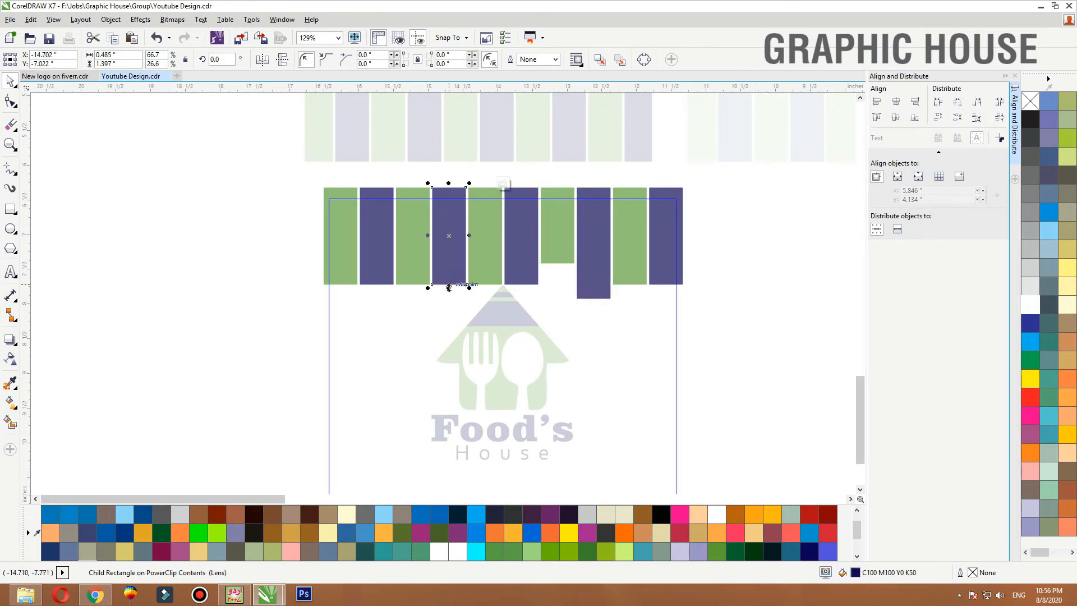
drag(449, 287, 449, 236)
ctrl+click(480, 269)
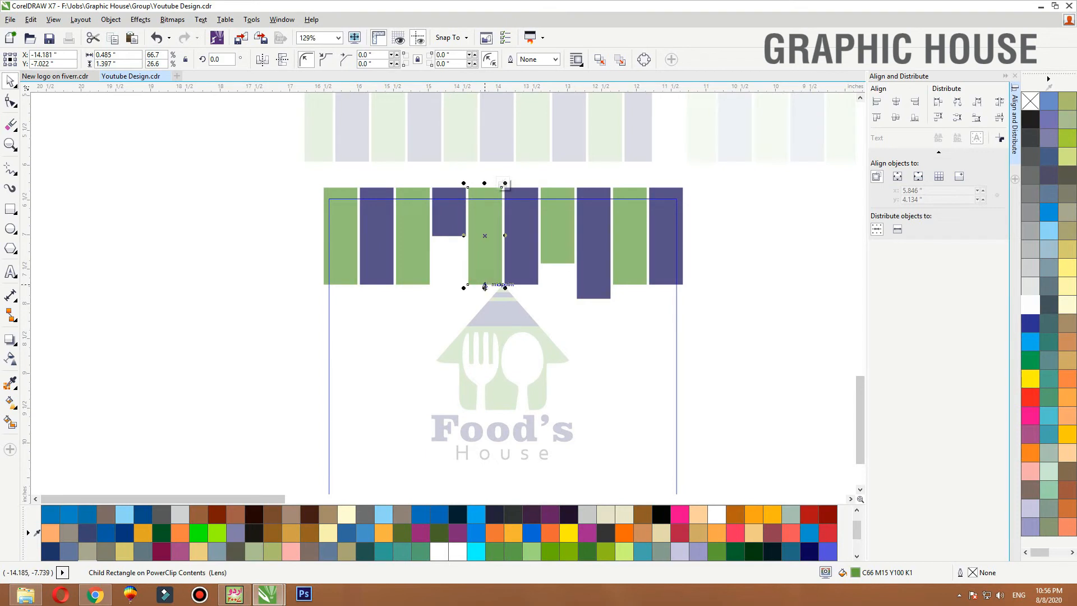
drag(485, 286, 522, 253)
ctrl+click(527, 275)
ctrl+click(344, 264)
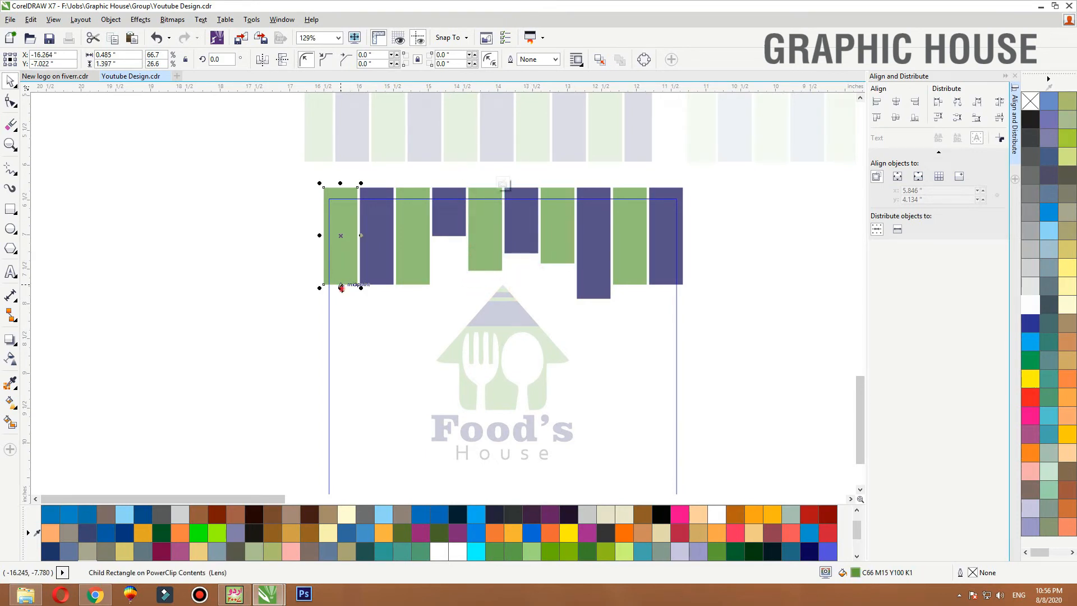
drag(341, 288, 341, 305)
ctrl+click(405, 271)
drag(412, 286, 412, 269)
- Add a vertically mirrored copy of the uneven stripe group along the square's lower edge and finish editing the PowerClip
click(692, 252)
click(630, 245)
scroll(526, 216, down, 1)
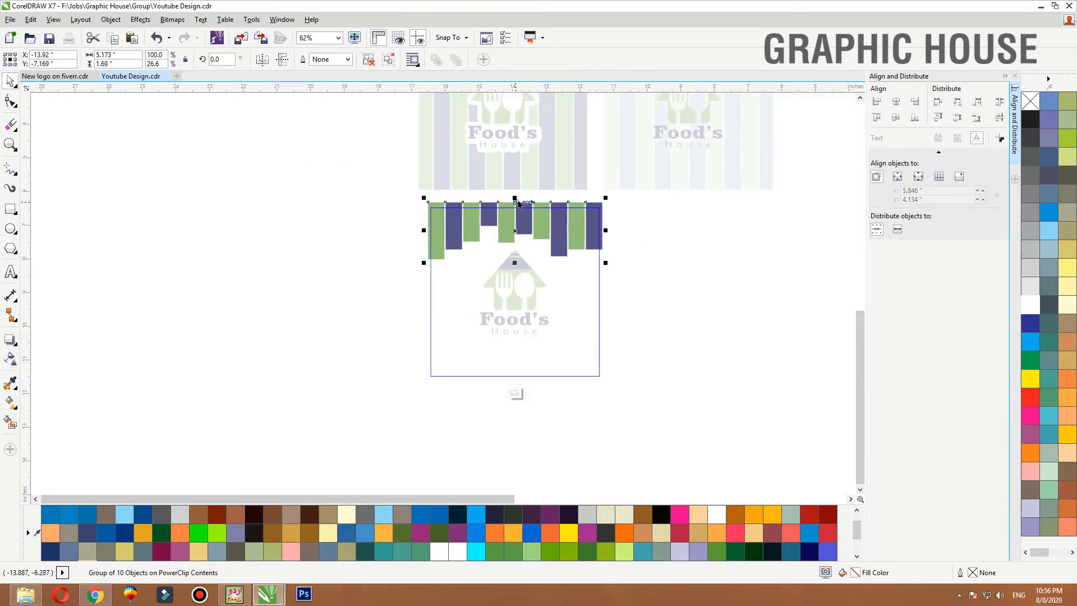
right_click(517, 329)
drag(515, 200, 614, 385)
scroll(603, 376, up, 4)
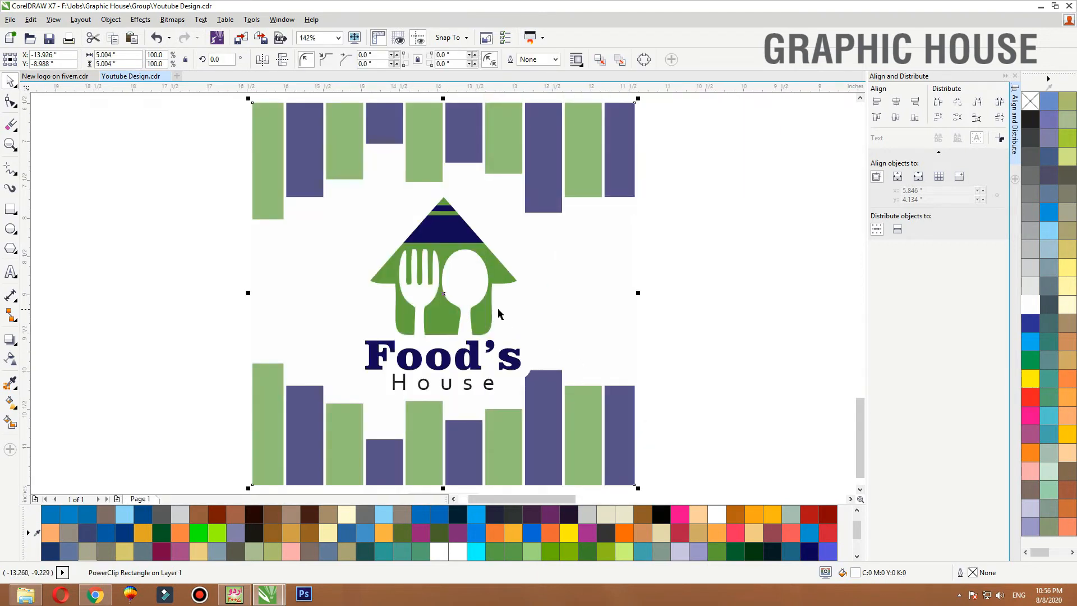
drag(501, 314, 520, 313)
key(ctrl+z)
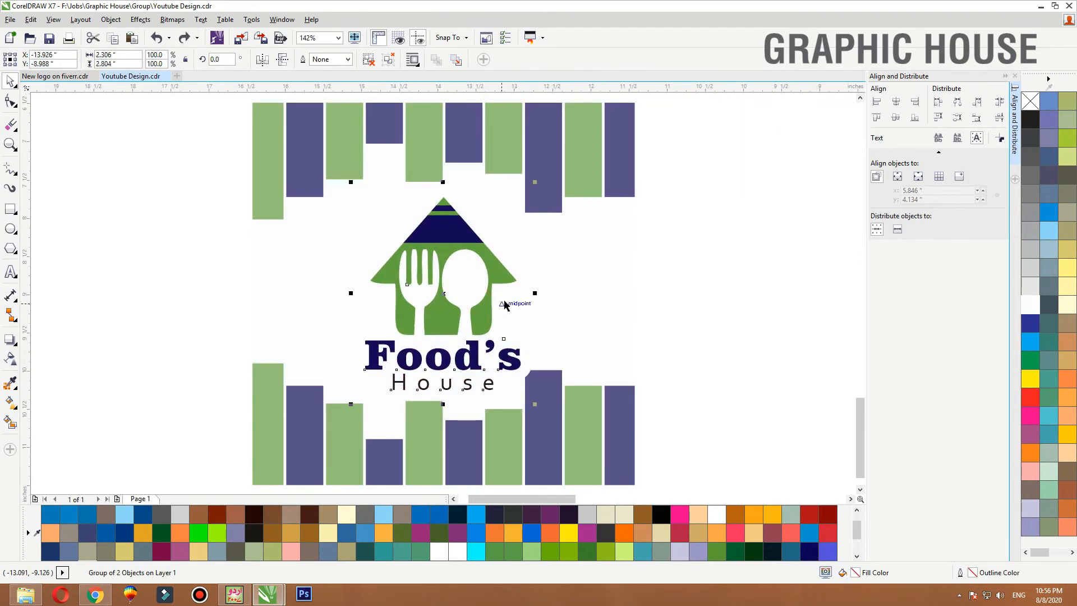
ctrl+click(523, 371)
ctrl+click(694, 323)
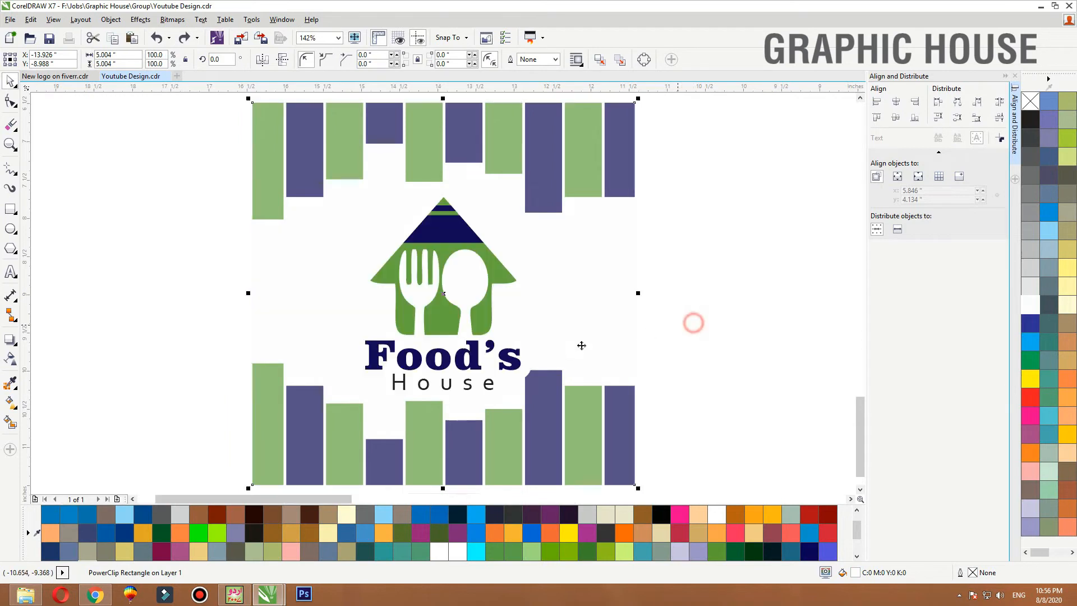
ctrl+click(532, 376)
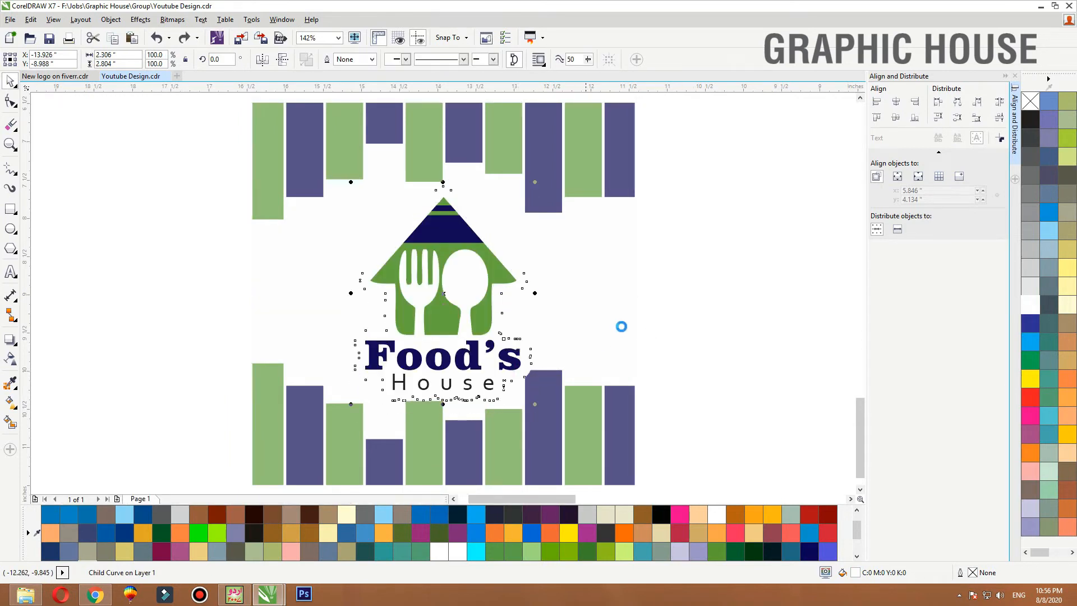
click(693, 298)
scroll(393, 334, down, 2)
drag(330, 258, 306, 262)
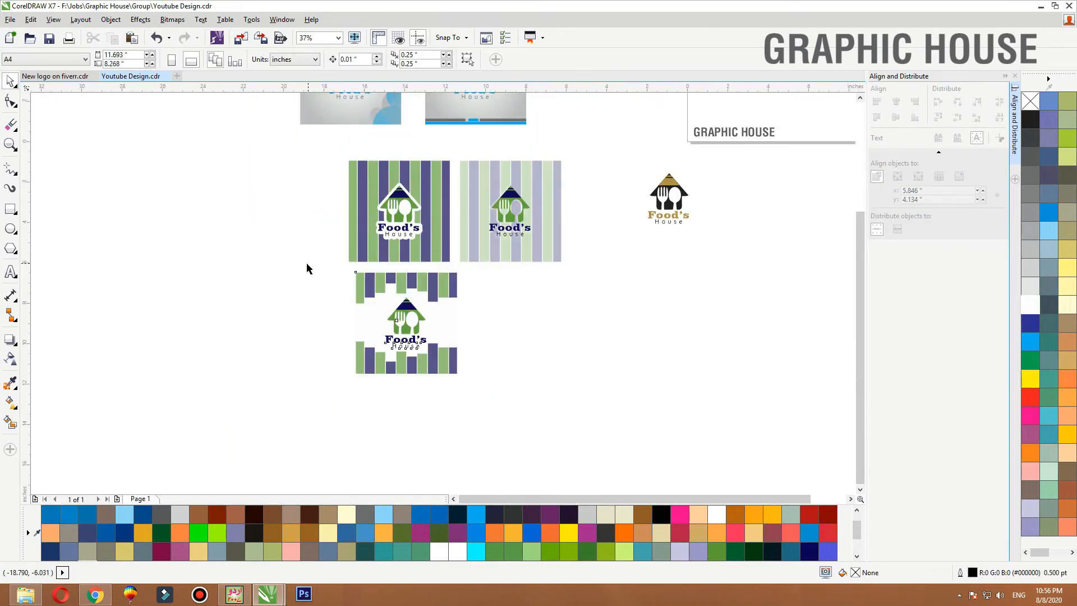
click(257, 287)
key(F4)
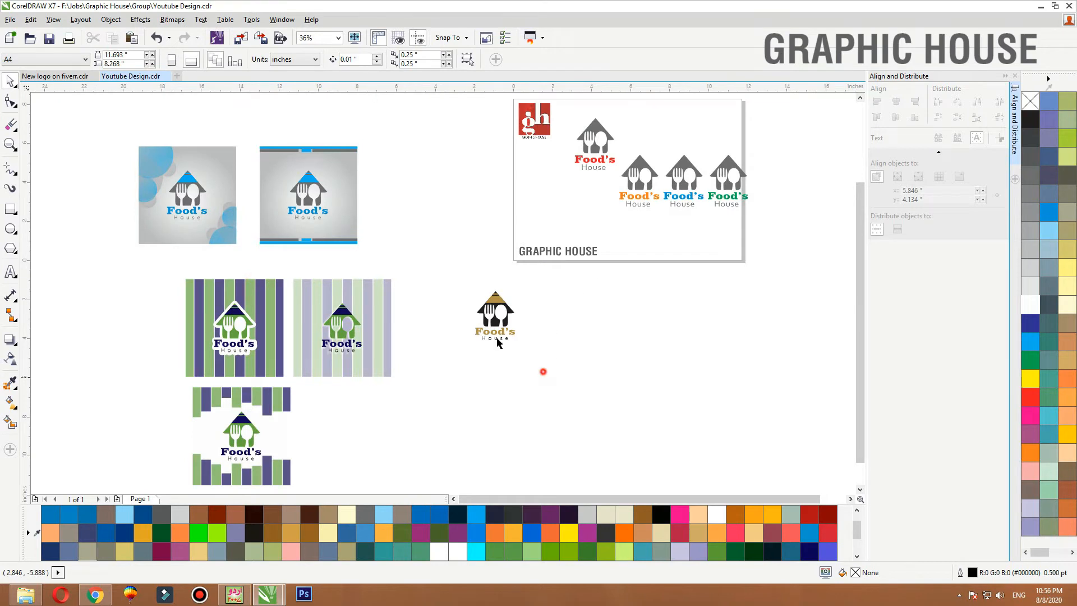
- Move the whole black-gold logo slightly down and to the left on the blank area beside the striped squares
drag(544, 371, 457, 278)
drag(494, 318, 479, 335)
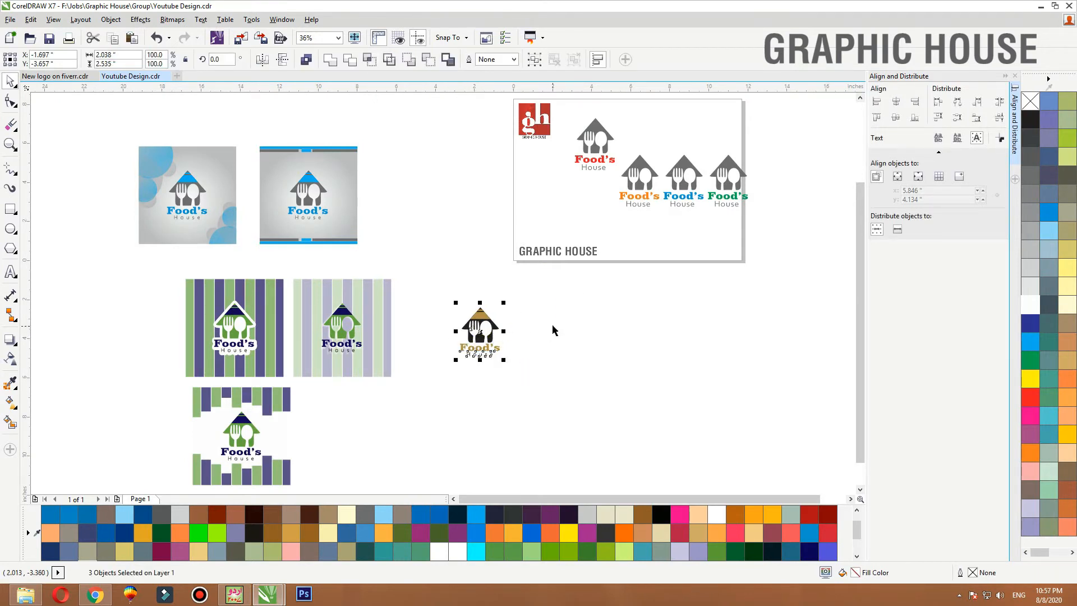
key(shift+F2)
click(225, 269)
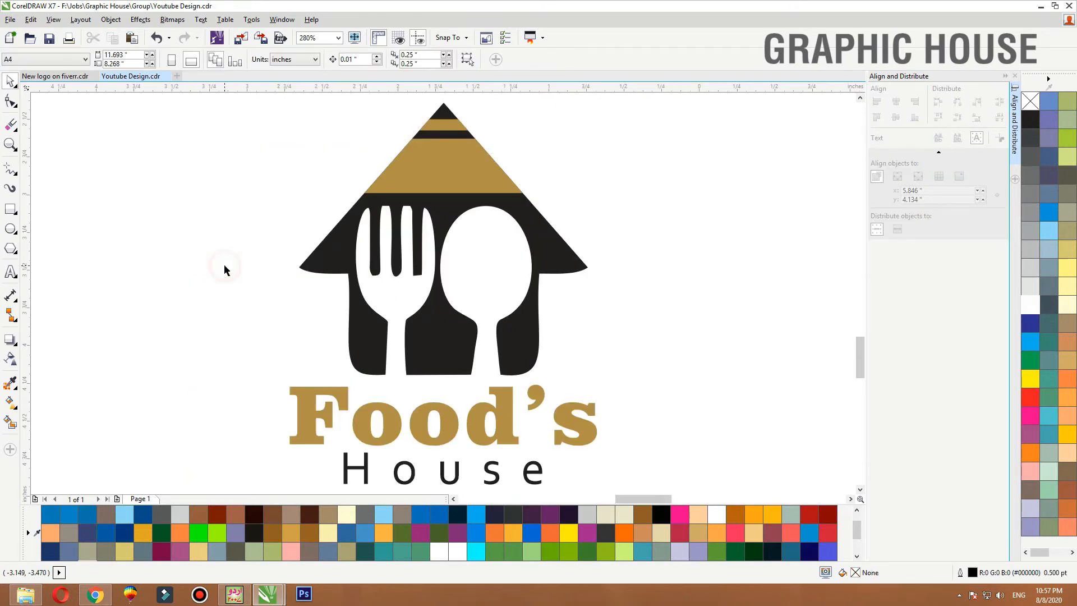
key(F4)
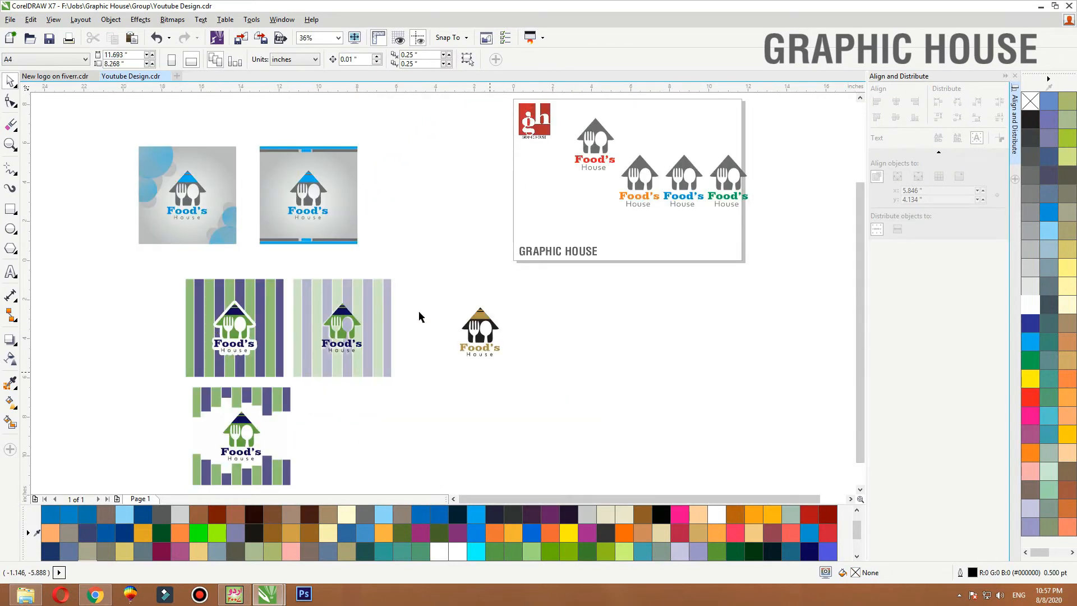
- Place a duplicate of the black-gold logo directly to its right, level with the original
key(F2)
drag(414, 287, 636, 417)
drag(634, 435, 167, 123)
click(323, 185)
drag(324, 185, 477, 189)
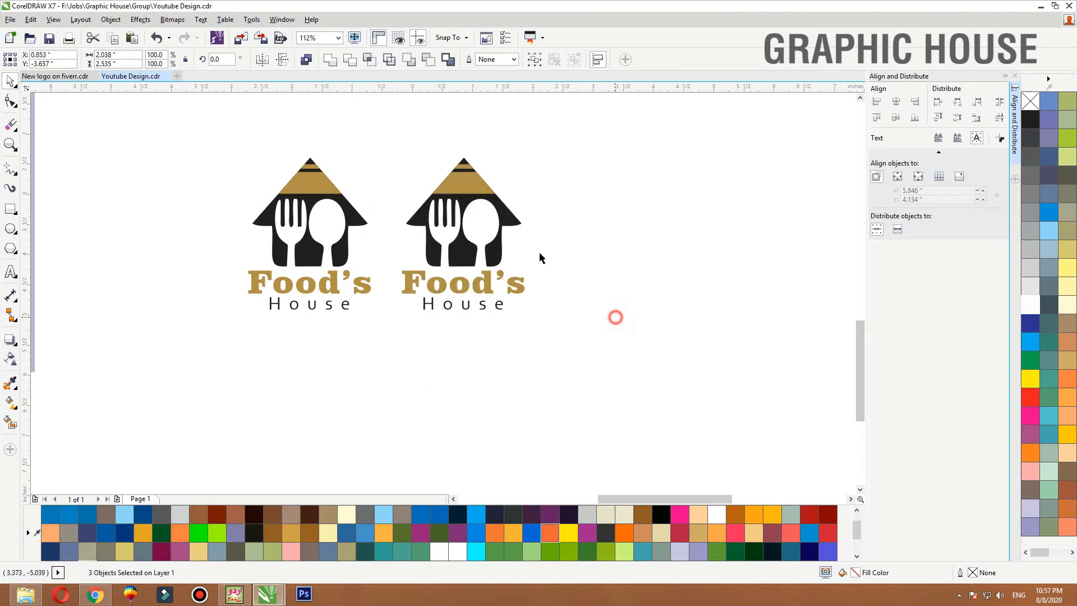
- Fill the word Food's in the duplicate logo with dark brown, C0 M60 Y100 K60
click(503, 221)
click(487, 294)
scroll(470, 279, up, 2)
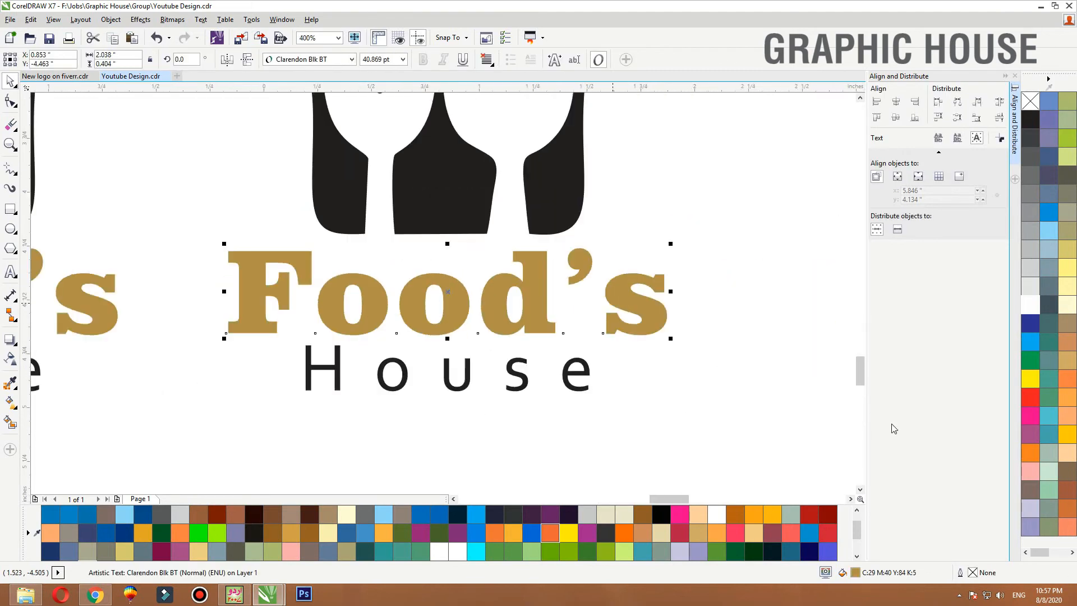
double_click(855, 572)
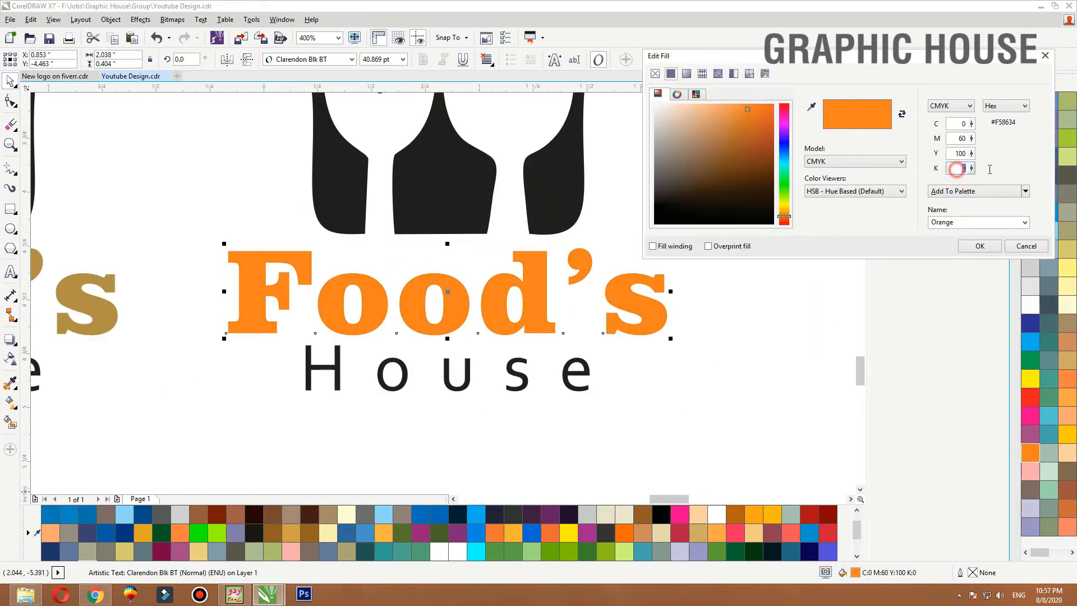
text(0)
key(Tab)
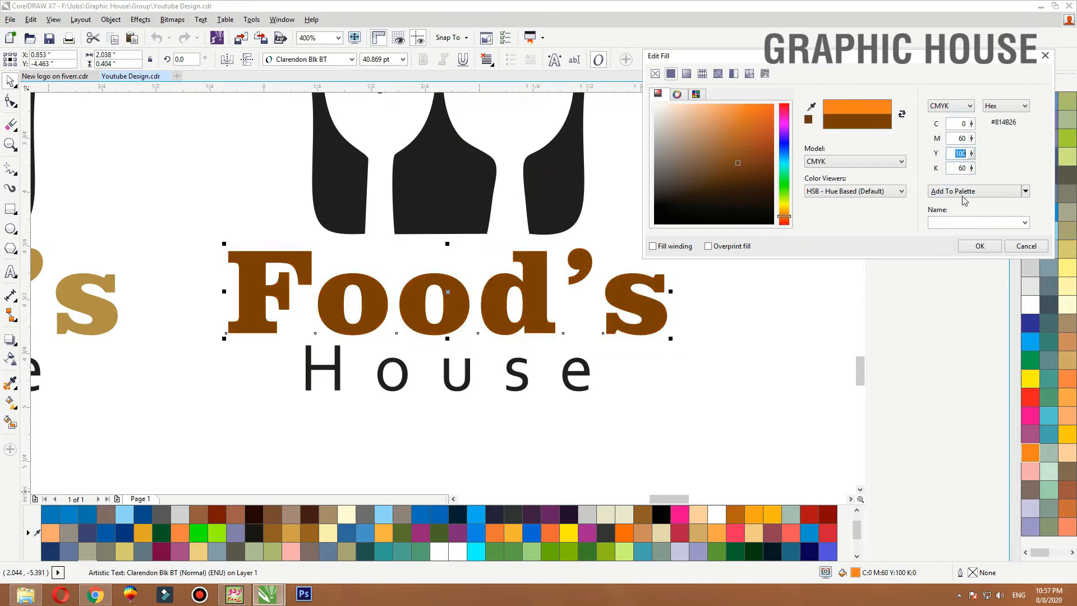
click(979, 246)
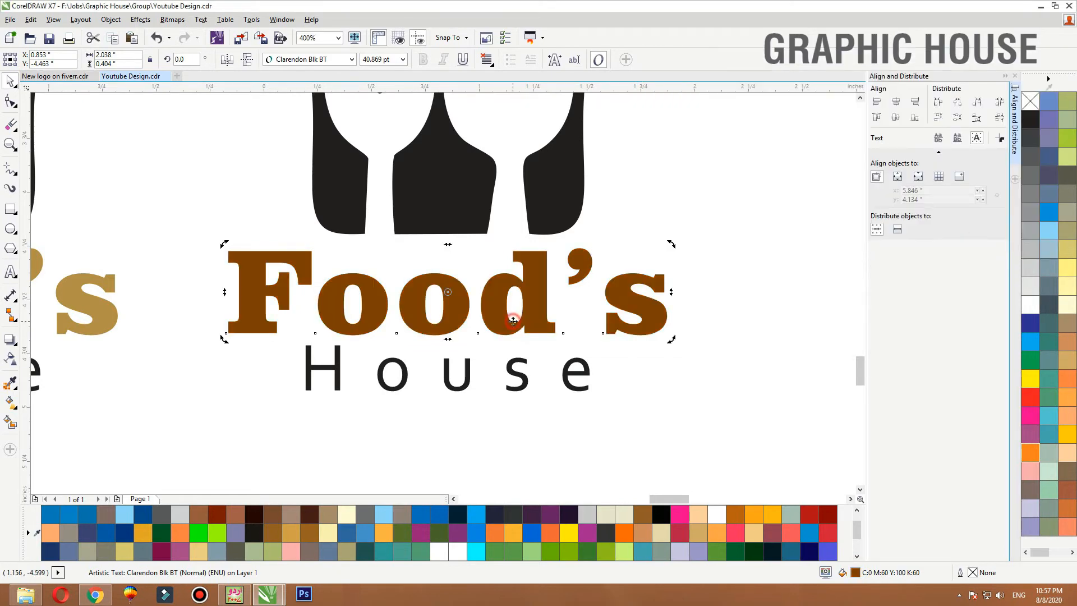
- Give the word Food's a vertical linear gradient from dark brown above to orange below, starting slightly above the letters
key(g)
drag(442, 261, 442, 329)
click(1032, 449)
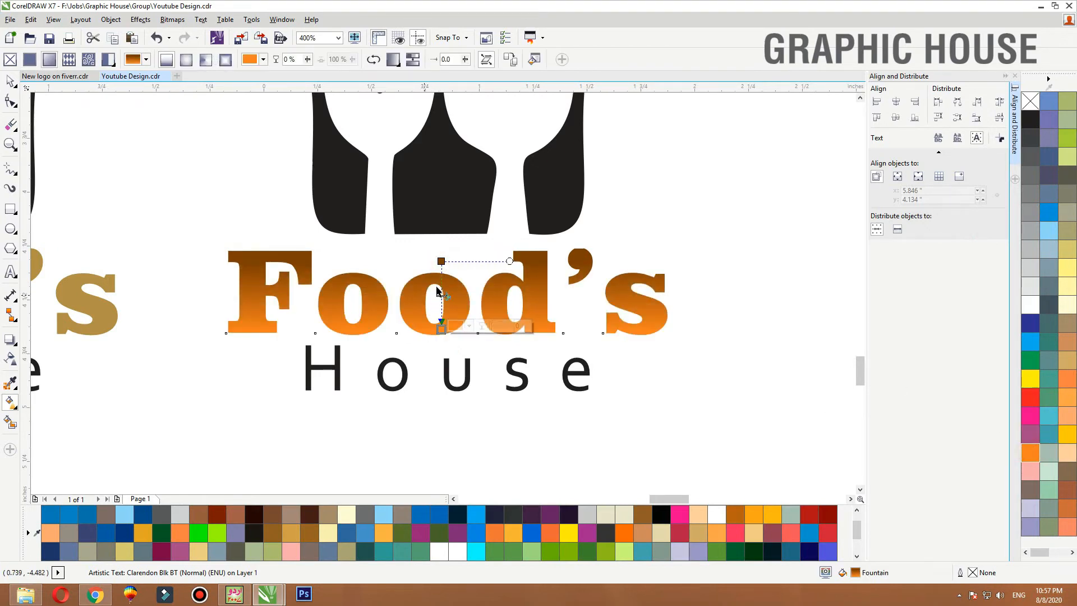
drag(441, 261, 442, 239)
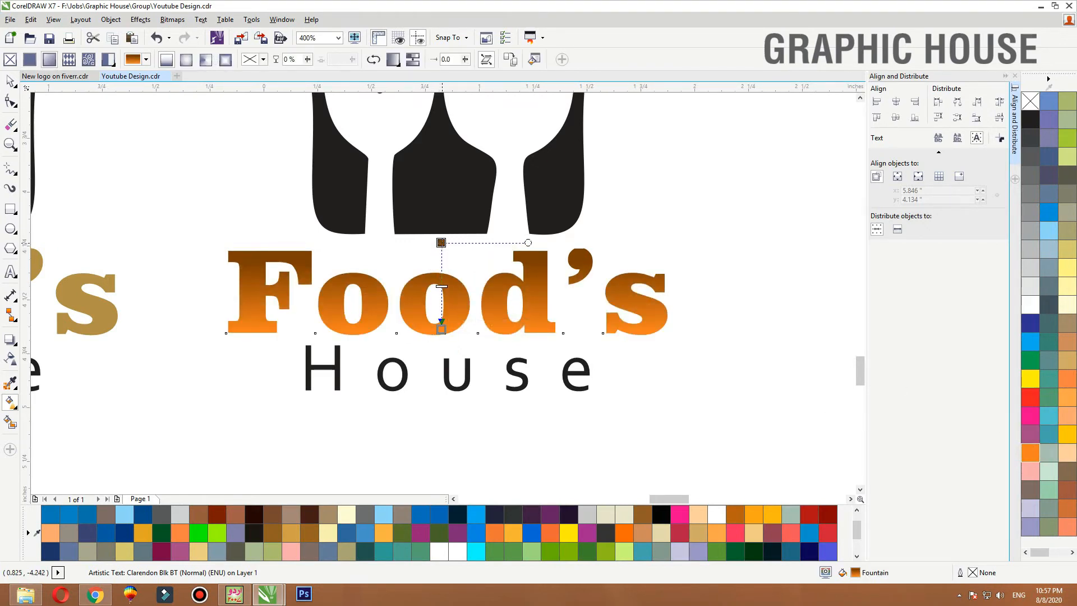
- Fill the duplicate's house shape with dark green, C40 M0 Y100 K60
key(space)
click(457, 205)
key(F3)
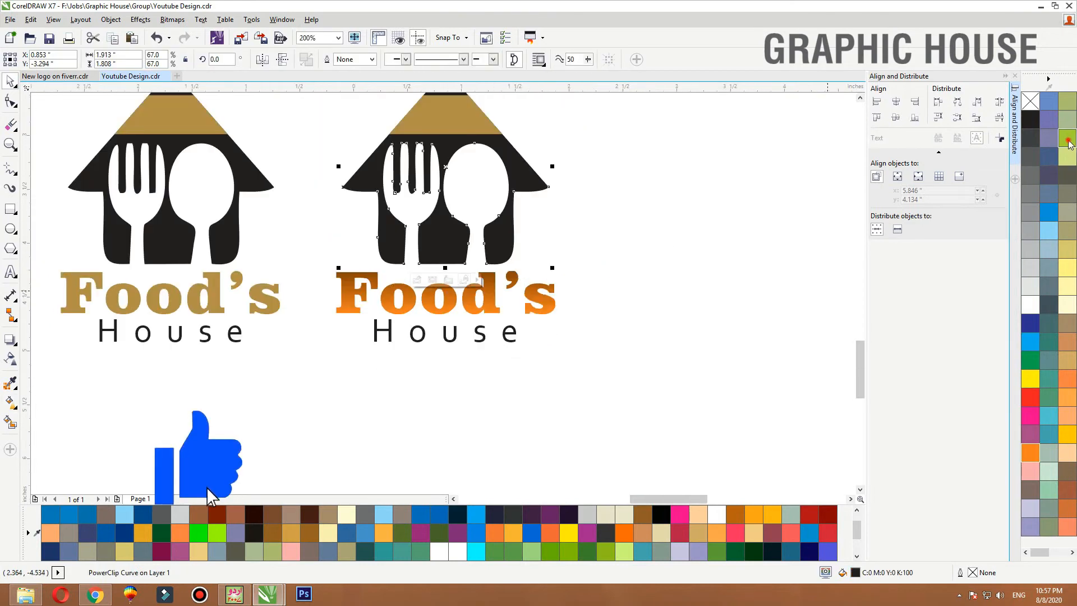
click(1066, 138)
key(F2)
drag(609, 293, 257, 65)
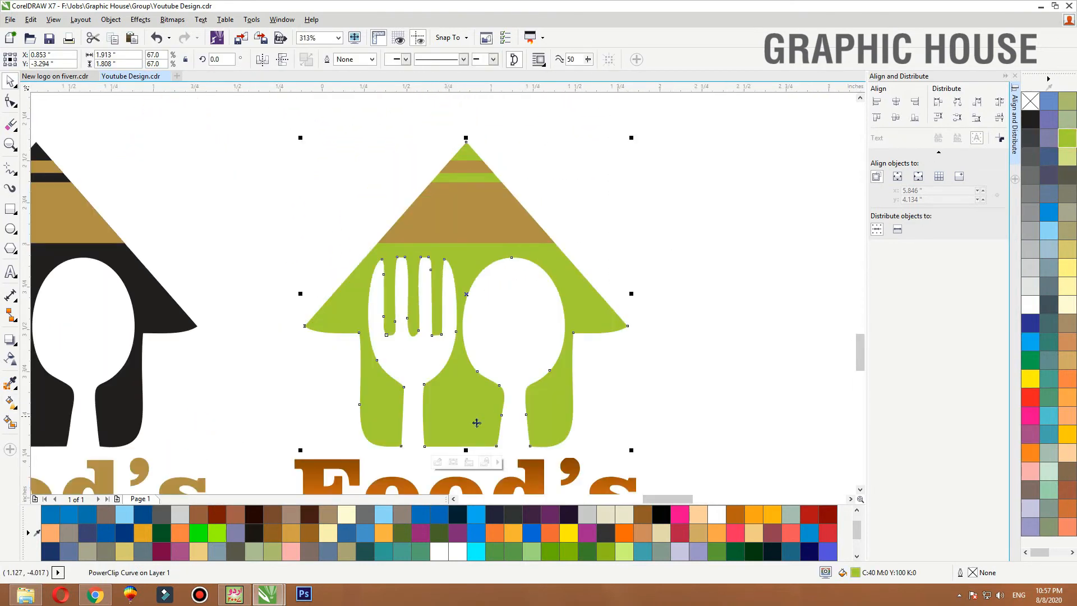
double_click(855, 572)
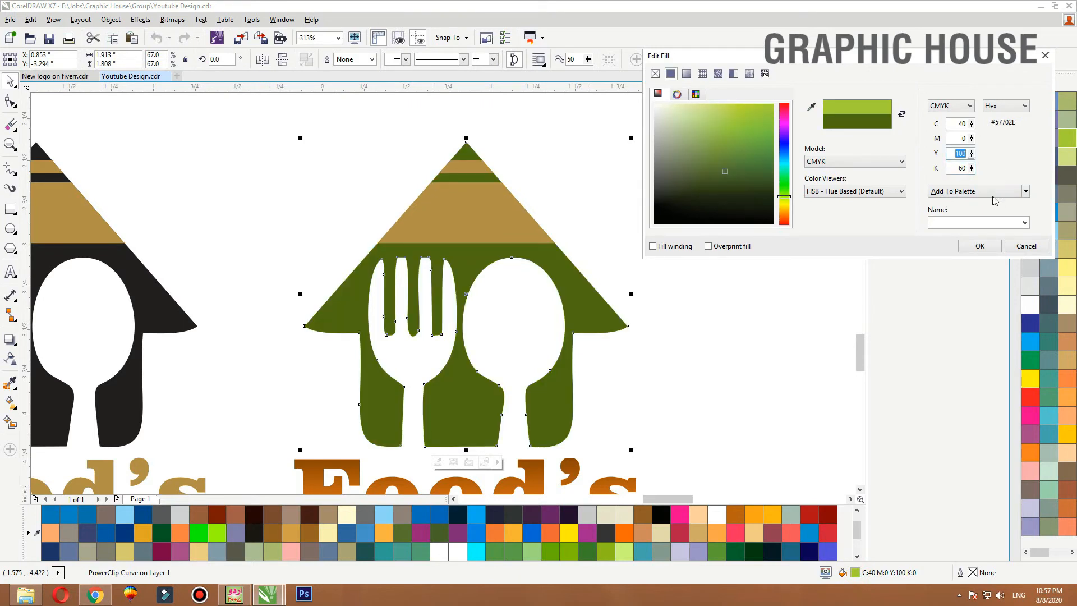
click(975, 191)
click(980, 245)
- Apply a vertical gradient to the house shape from dark green at the roof tip to lime green at the base
key(g)
drag(464, 148, 465, 425)
click(1063, 130)
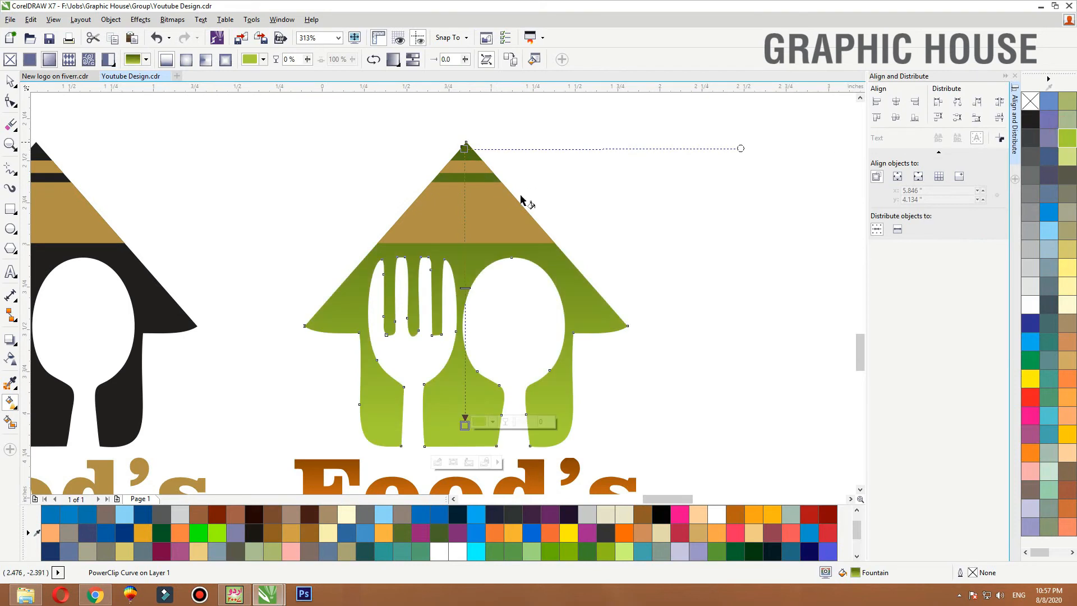
- Fill the two roof bands inside the house's PowerClip with white and finish editing the contents
key(space)
double_click(460, 216)
drag(453, 218, 500, 200)
click(493, 199)
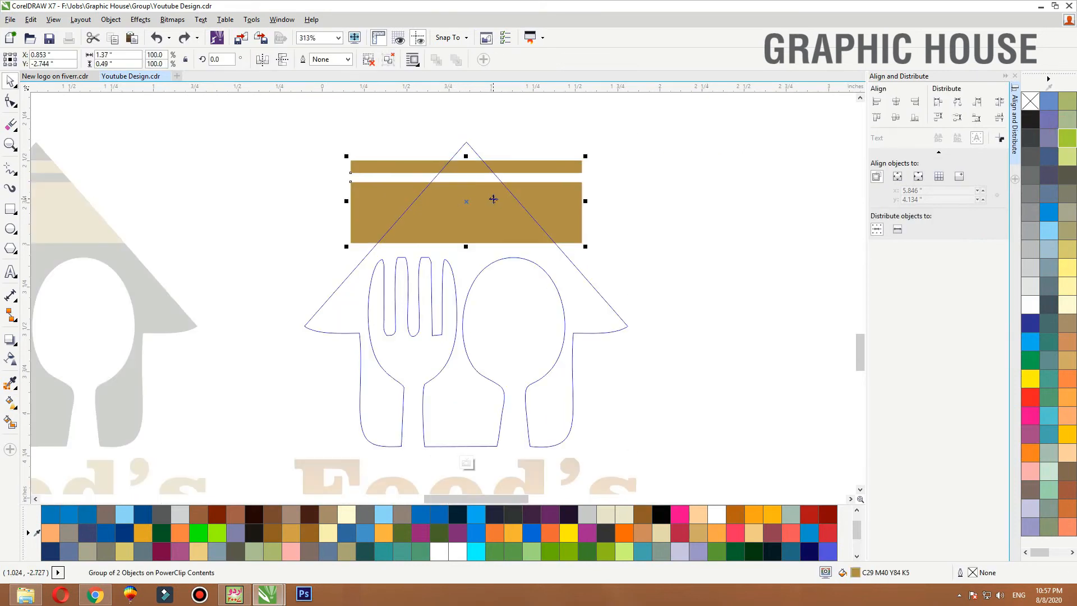
click(1035, 300)
ctrl+click(754, 220)
click(714, 207)
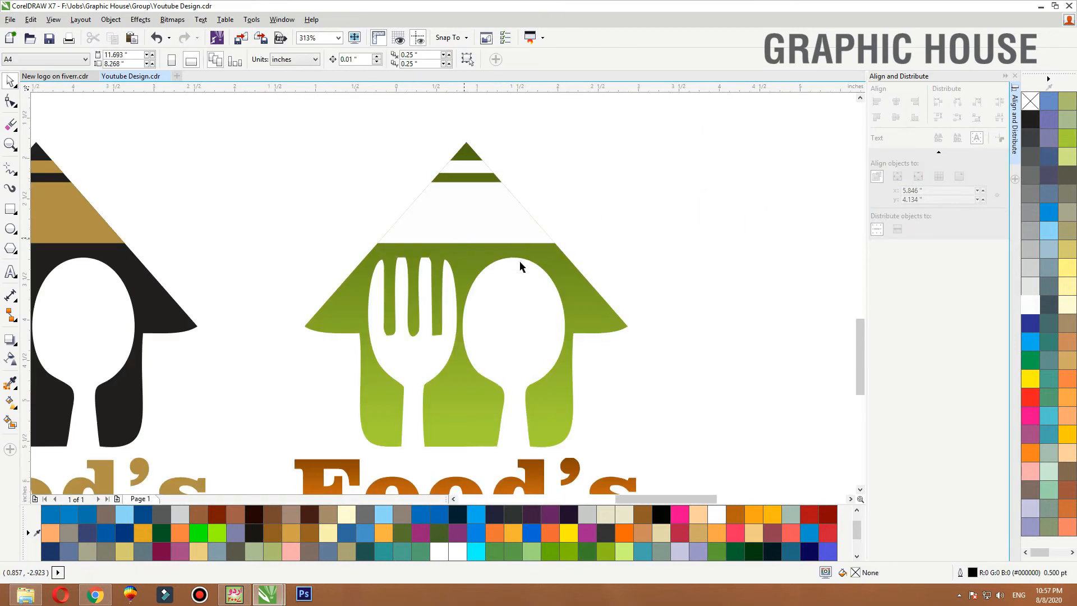
scroll(466, 238, down, 1)
key(F2)
drag(659, 203, 270, 425)
click(423, 404)
click(430, 399)
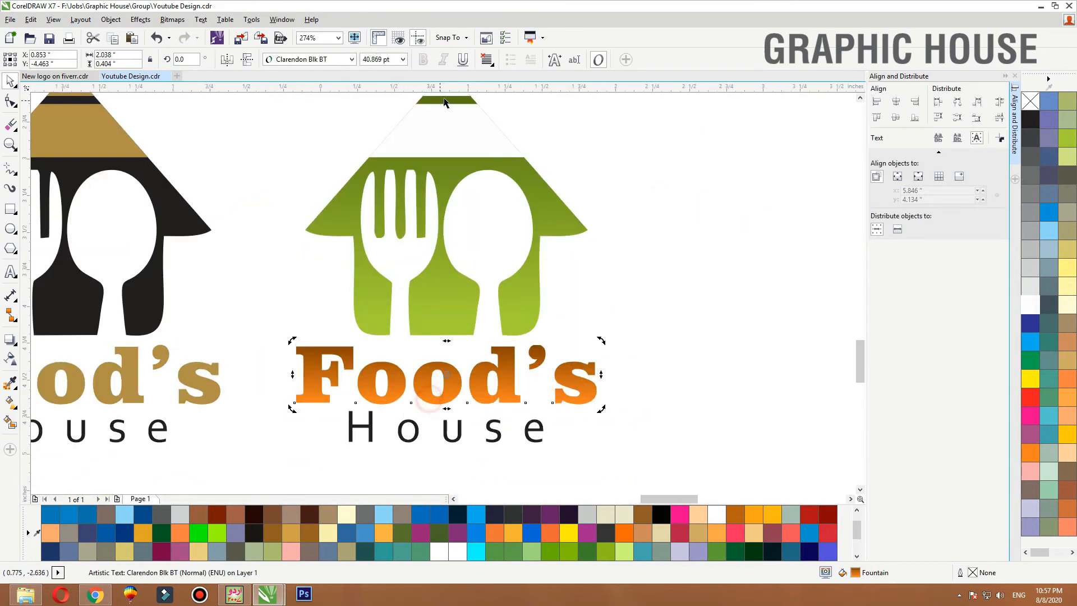
click(439, 146)
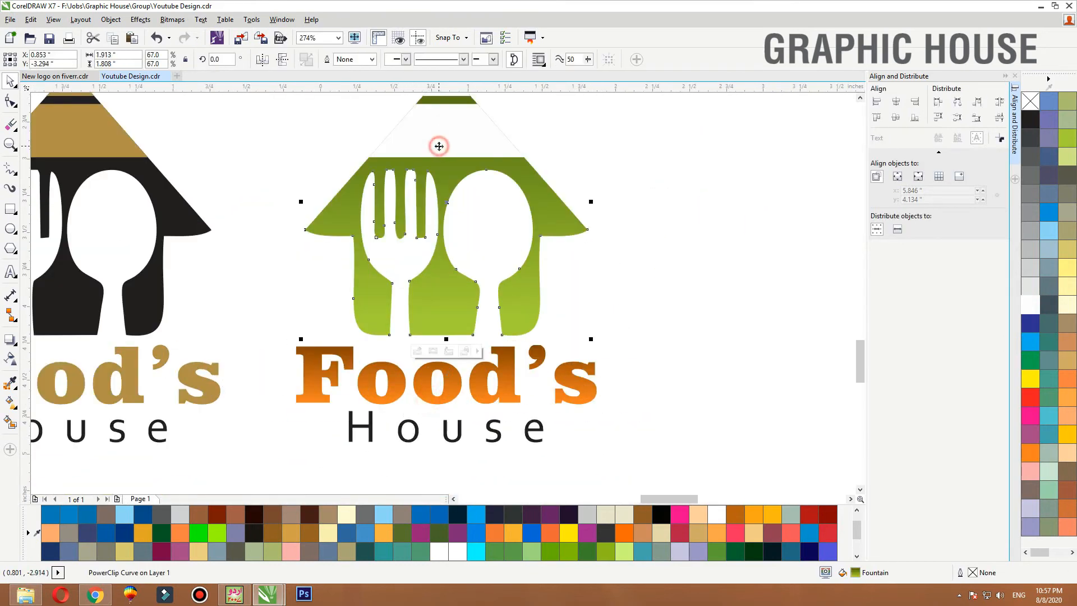
click(456, 390)
click(458, 302)
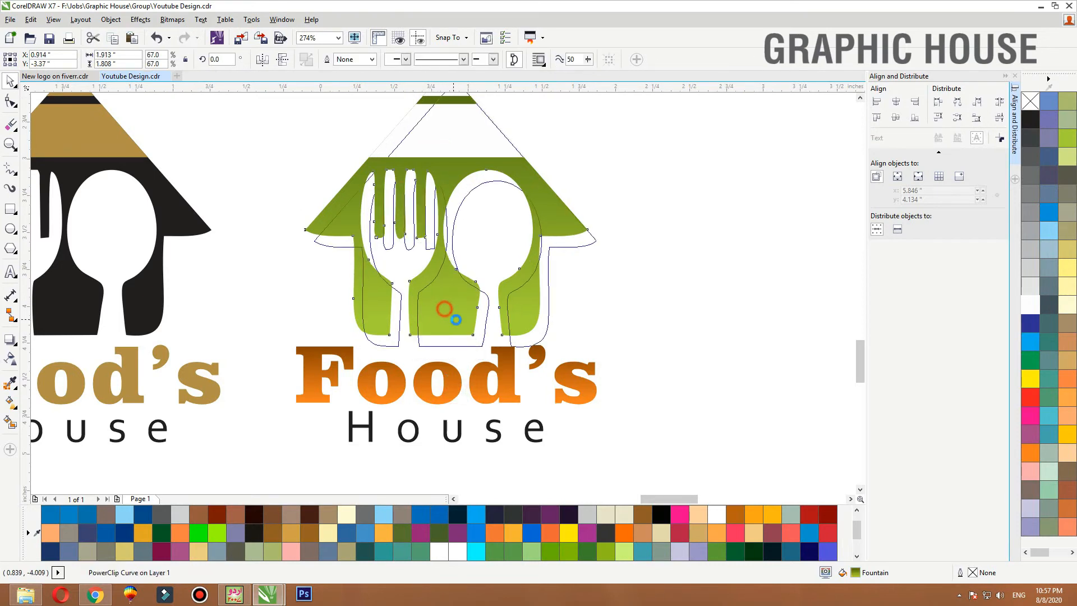
- Reopen the house's PowerClip and fill the two roof bands with dark brown, C0 M60 Y100 K60
ctrl+click(466, 145)
click(450, 150)
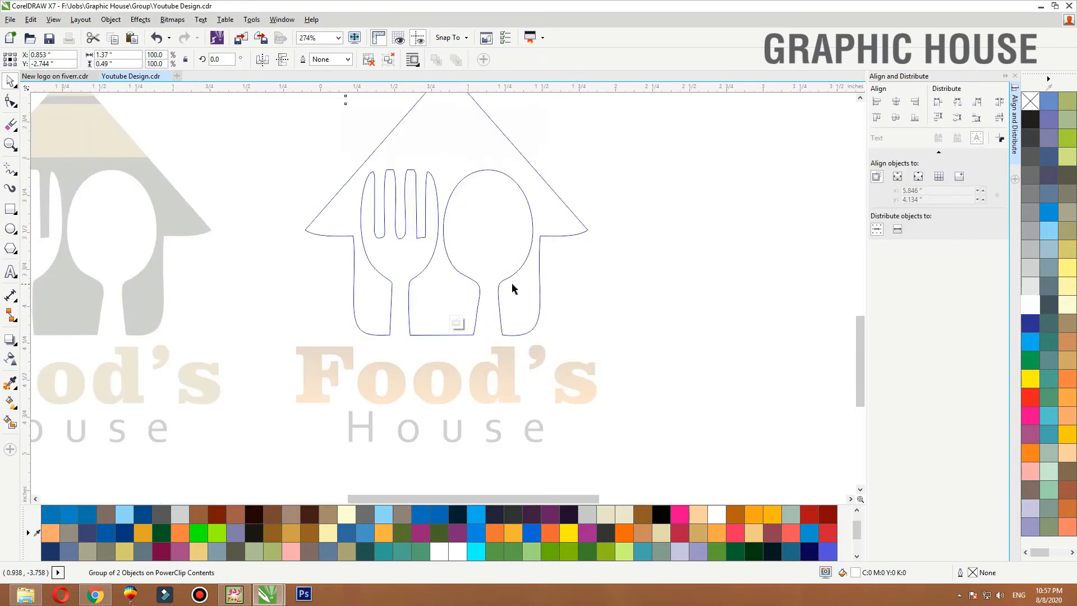
scroll(465, 279, down, 1)
key(F2)
drag(637, 174, 247, 365)
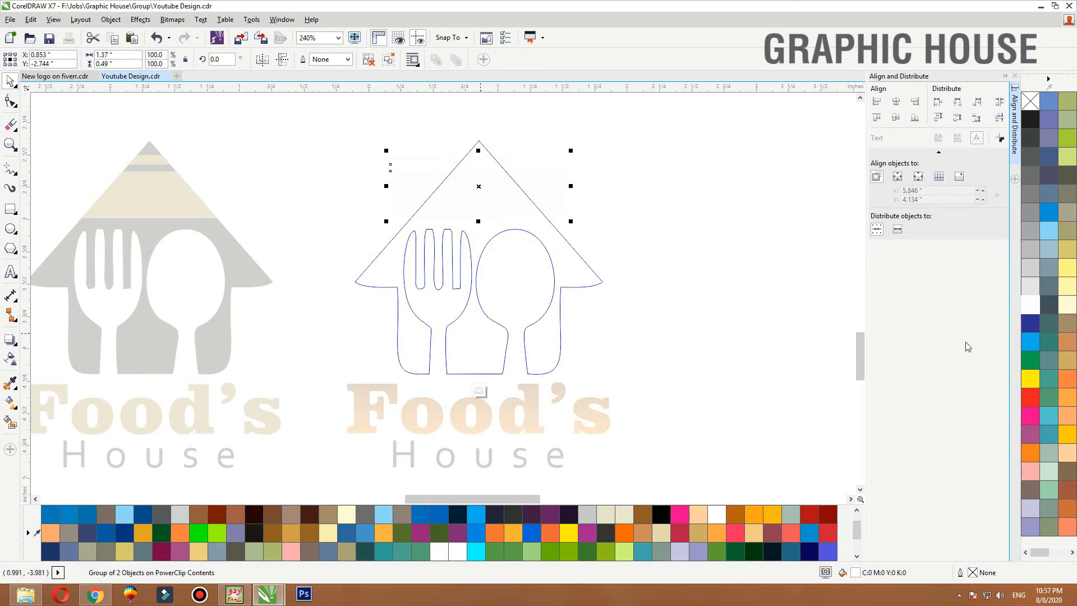
click(1036, 453)
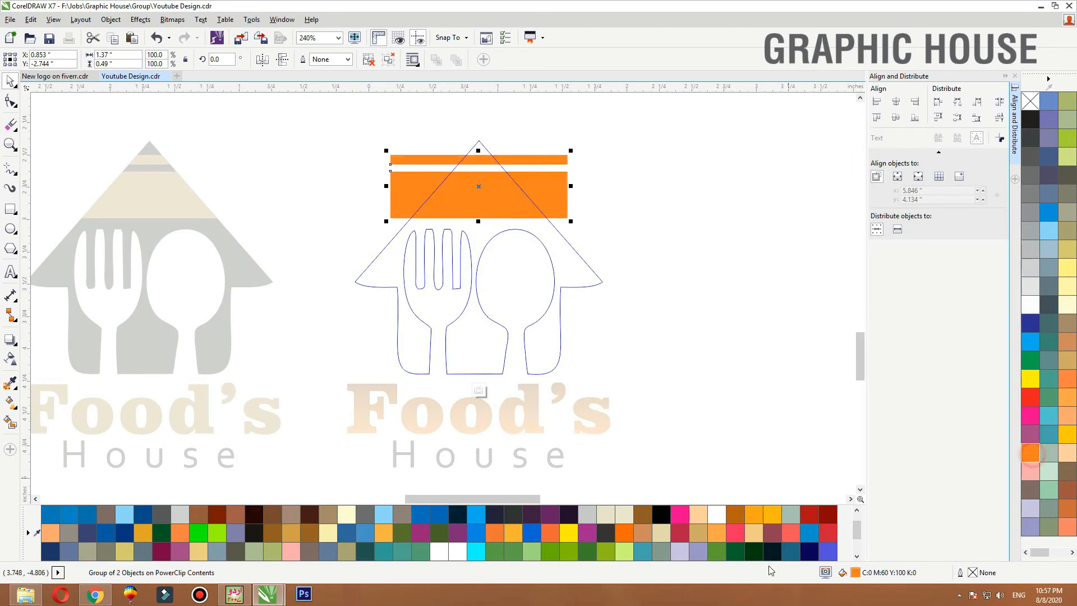
double_click(855, 573)
double_click(959, 169)
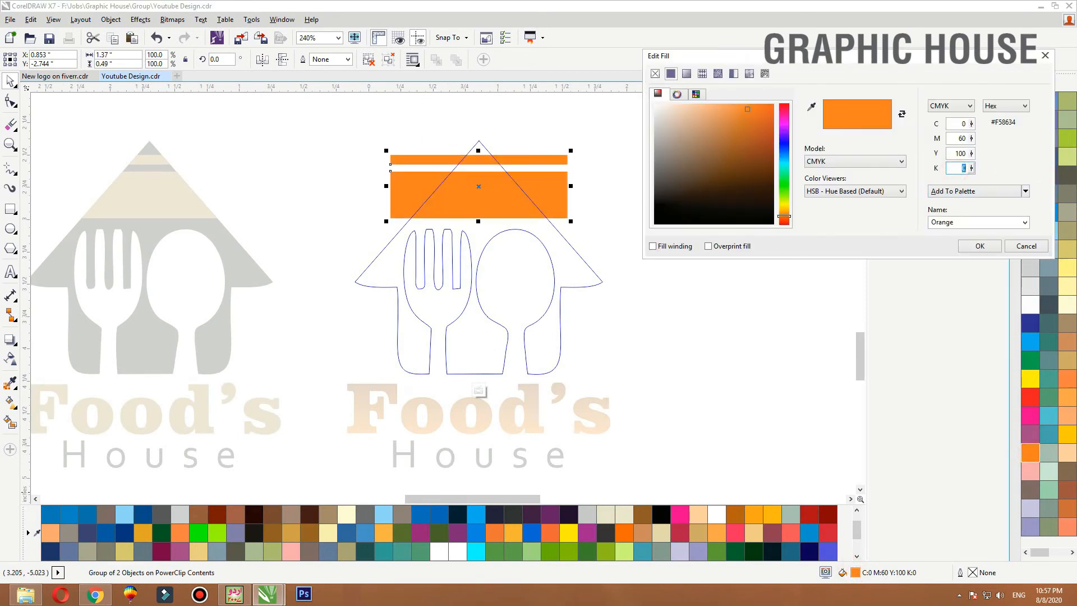
text(60)
key(Tab)
click(980, 246)
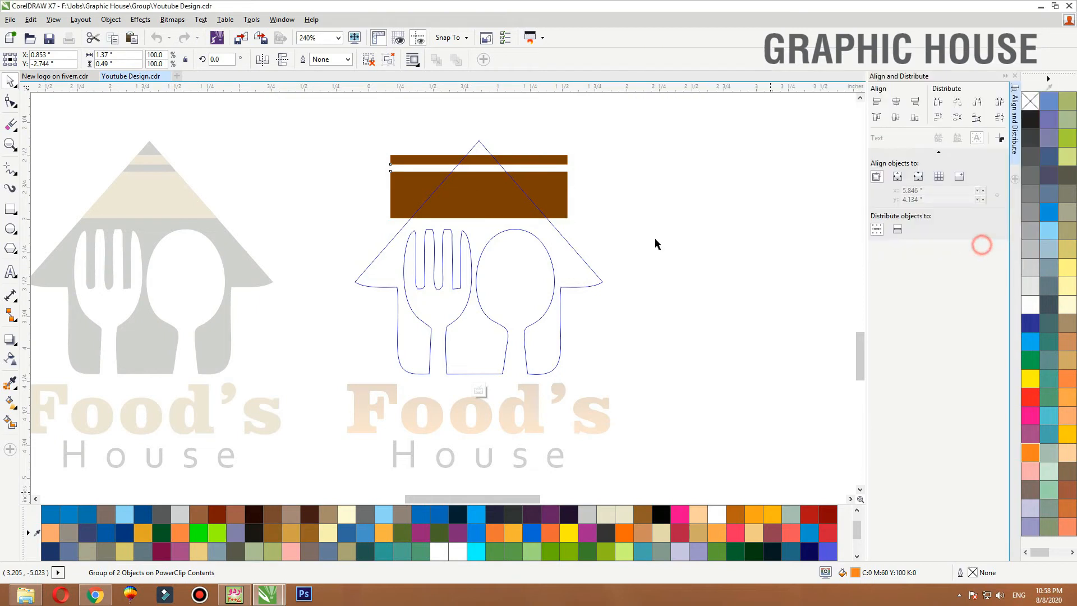
- Apply a vertical gradient from dark brown above to orange below on the roof bands and finish editing the PowerClip
key(g)
drag(486, 143, 486, 243)
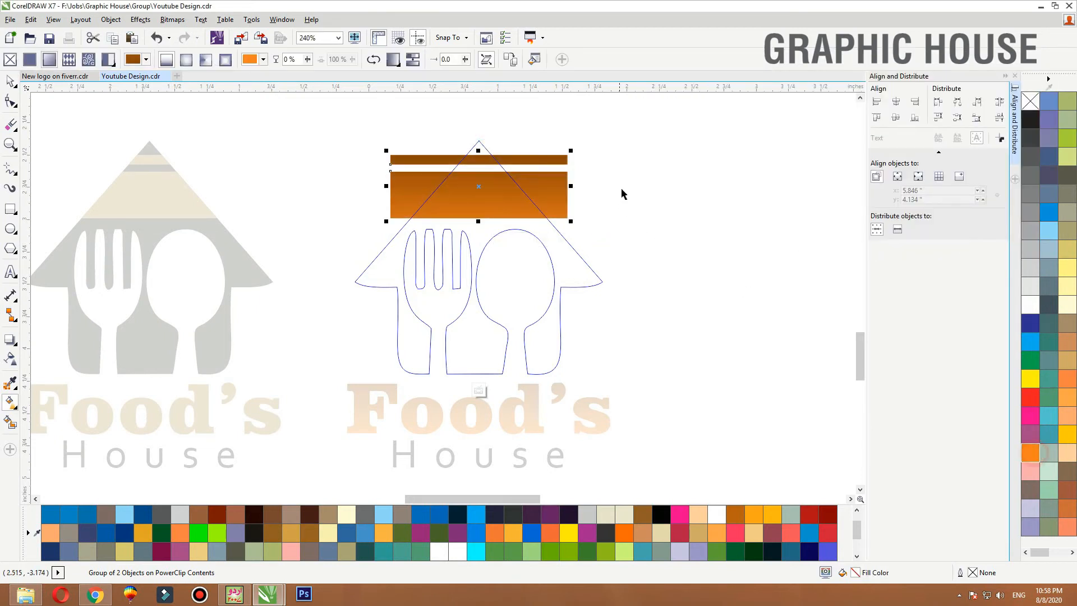
click(624, 170)
drag(537, 219, 549, 228)
key(ctrl+z)
click(610, 204)
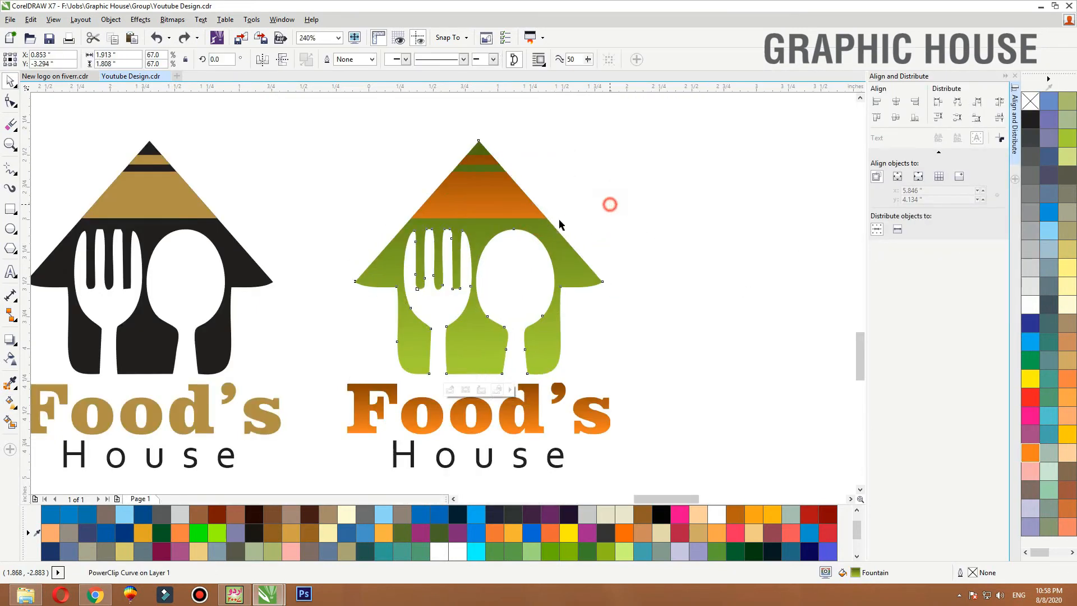
- Reverse the house shape's gradient so dark green starts at the base and lime green ends near the roof tip
click(555, 227)
key(g)
drag(482, 370, 481, 157)
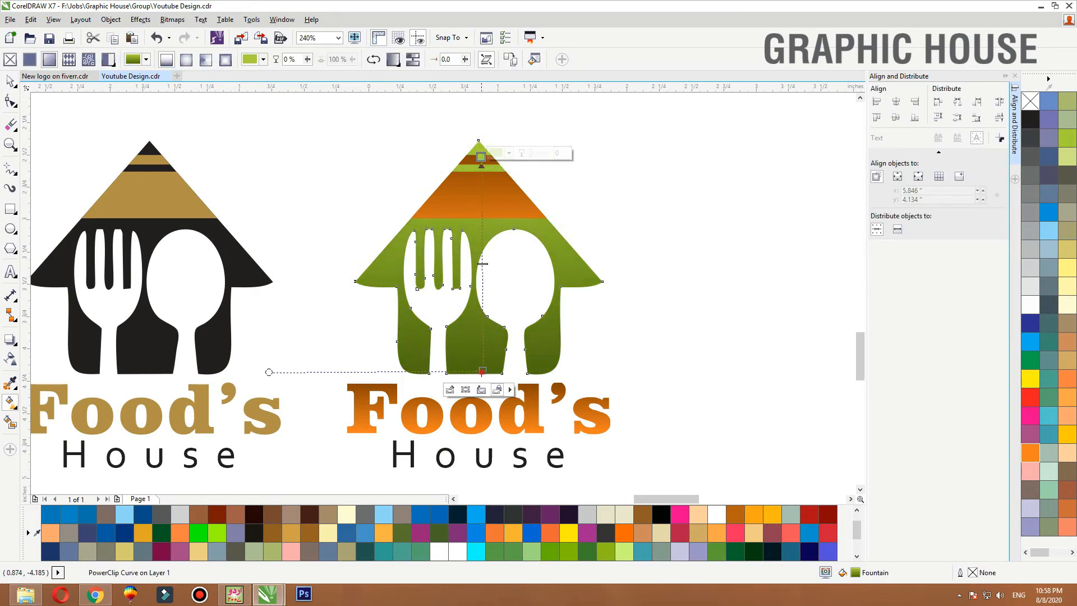
key(space)
- Try a dark green (C100 M0 Y100 K50) and a lime green fill on the duplicate's word House
click(486, 471)
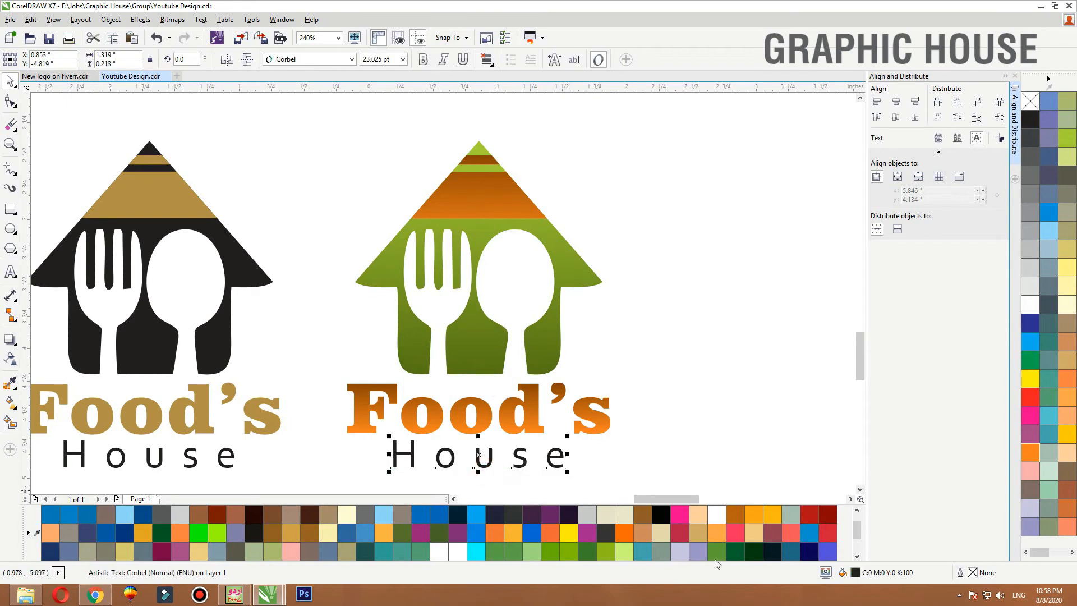
click(743, 553)
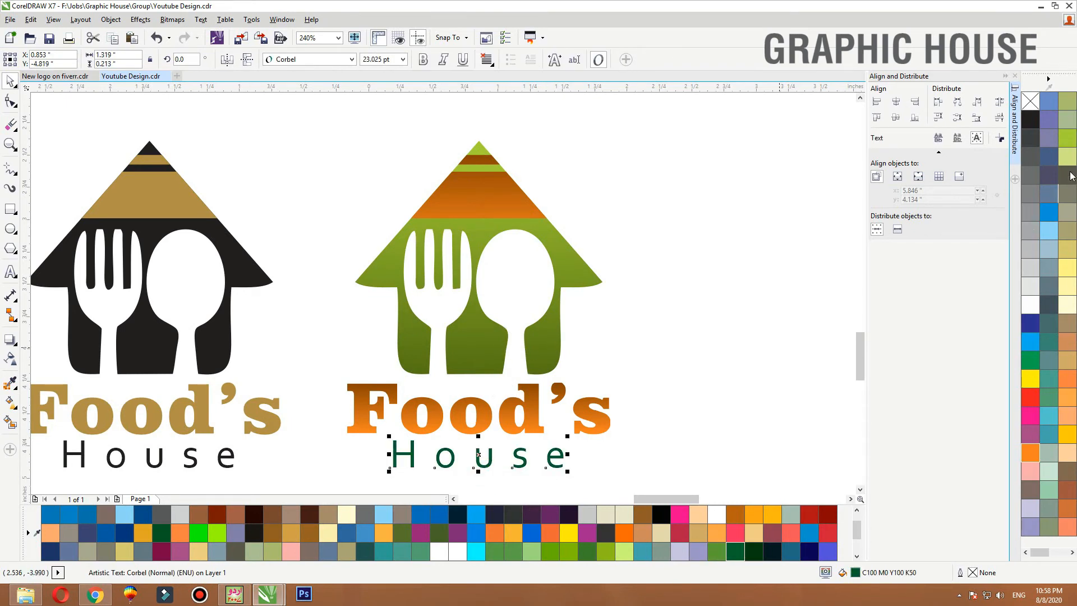
click(1068, 137)
key(ctrl+z)
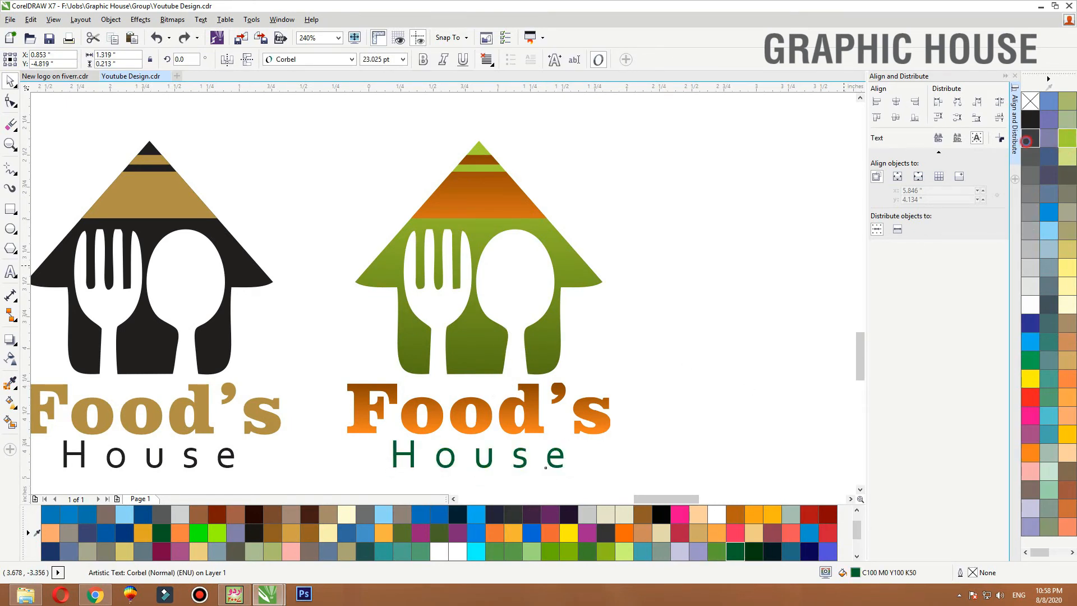
- Fill the word House with dark grey, C0 M0 Y0 K90, and collapse the Align and Distribute settings
click(1031, 137)
click(1004, 77)
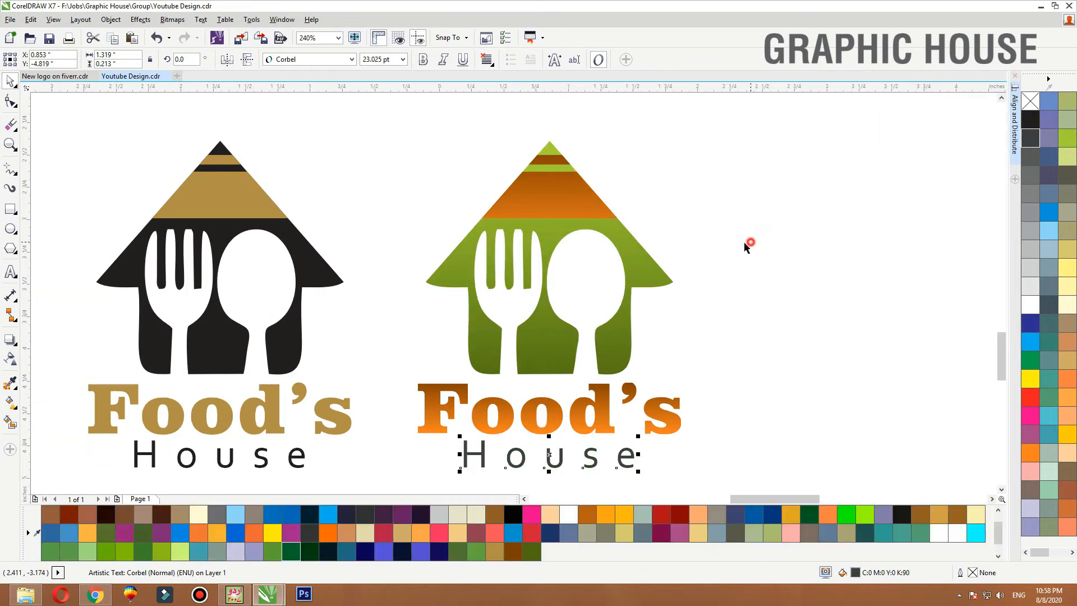
- Duplicate the green-and-orange logo and place the copy beside it, about 3.1 inches away on the same level
click(748, 242)
scroll(597, 270, down, 2)
drag(638, 220, 368, 461)
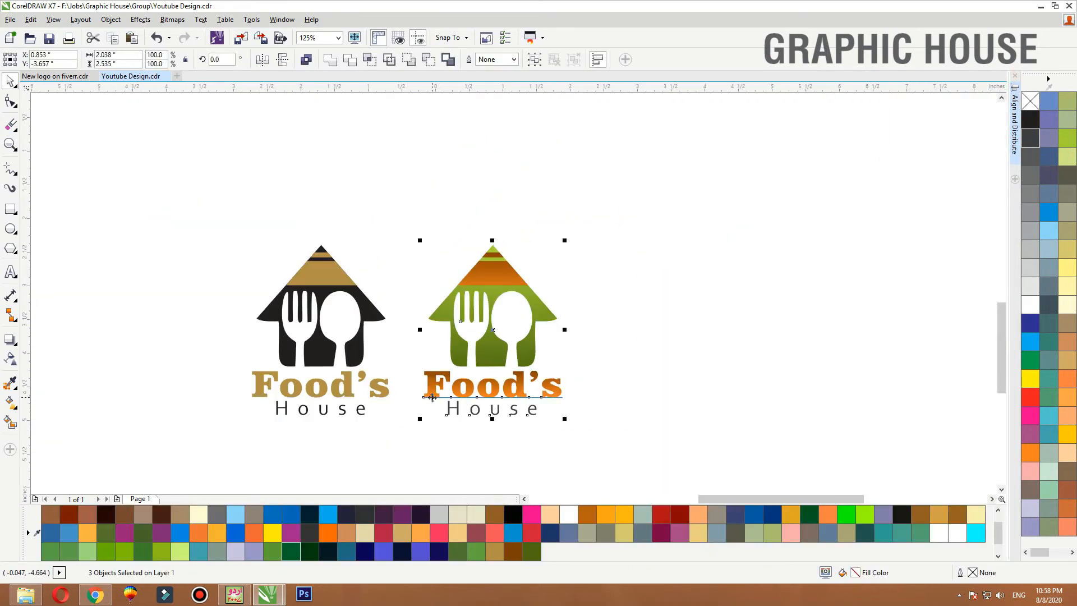
drag(467, 353, 675, 355)
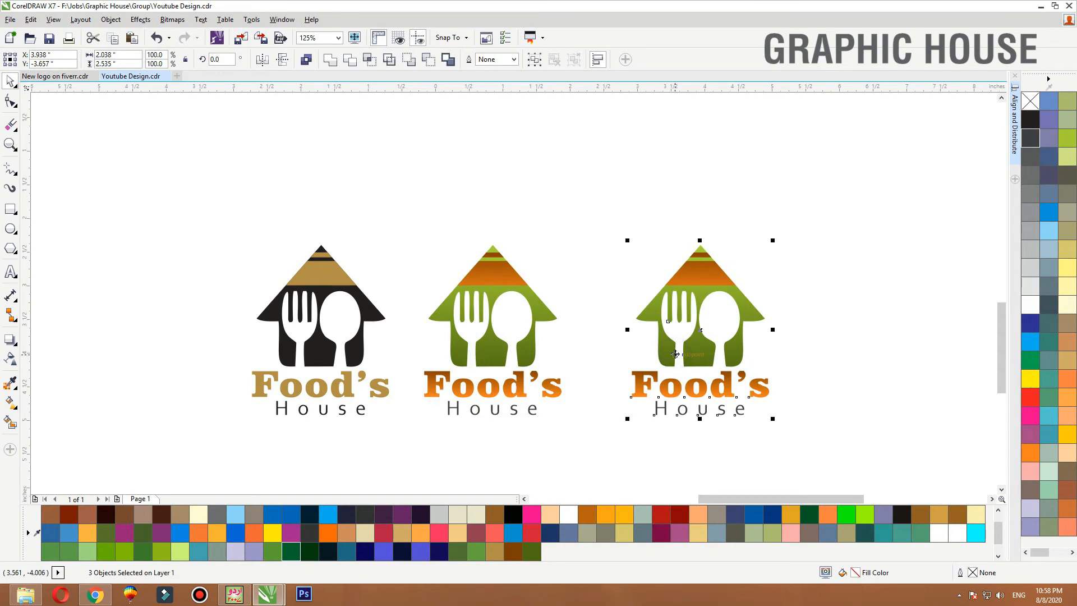
click(823, 278)
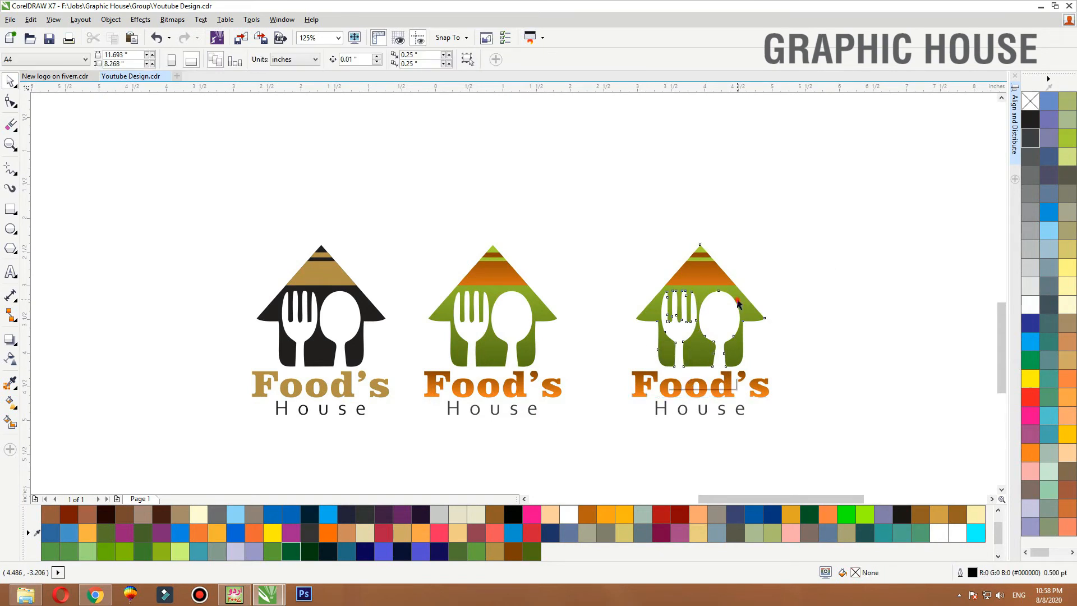
- Fill the new copy's house shape with a darker red, C0 M100 Y100 K30
click(671, 309)
key(shift+F2)
key(F3)
click(1030, 395)
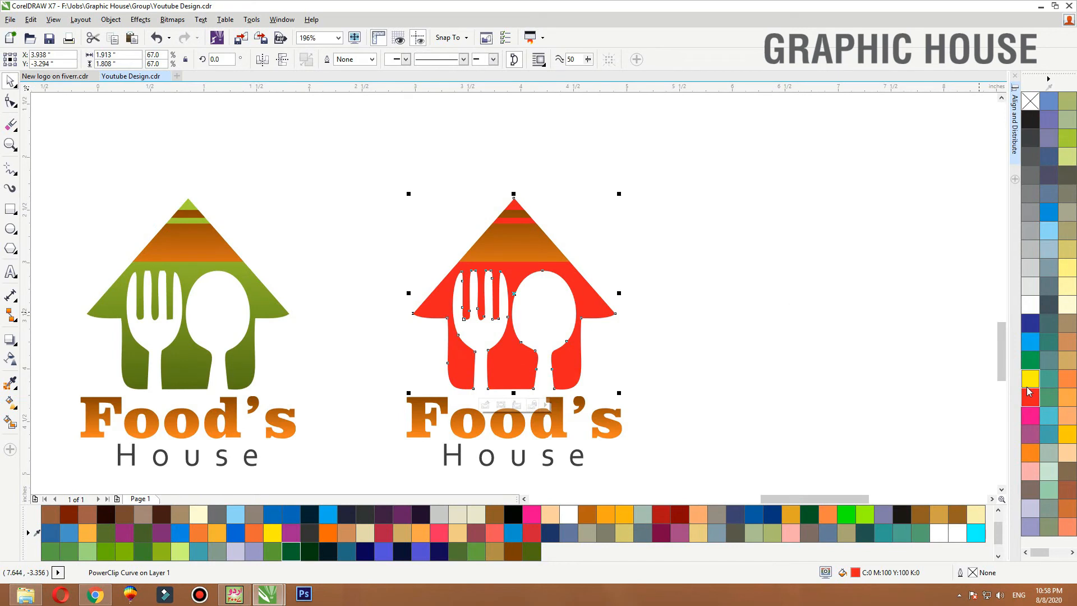
double_click(856, 573)
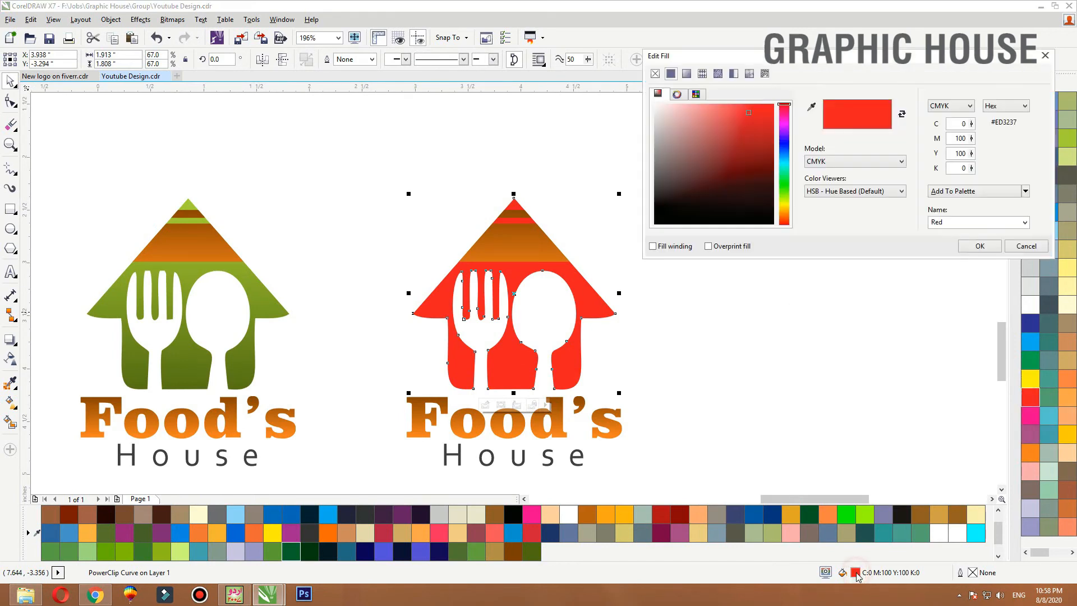
double_click(960, 168)
key(shift+Tab)
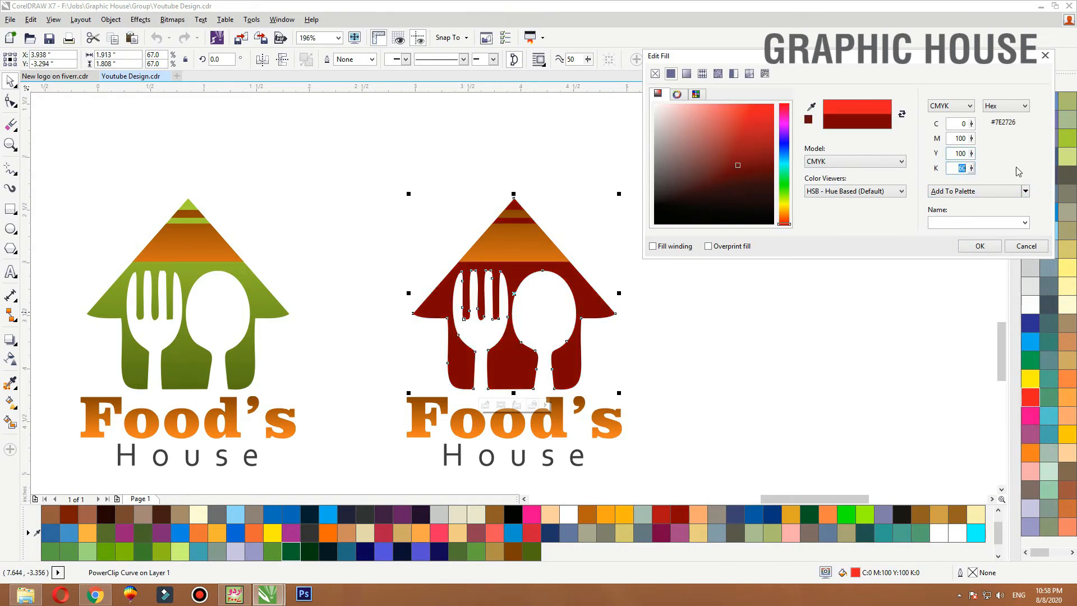
key(shift+Tab)
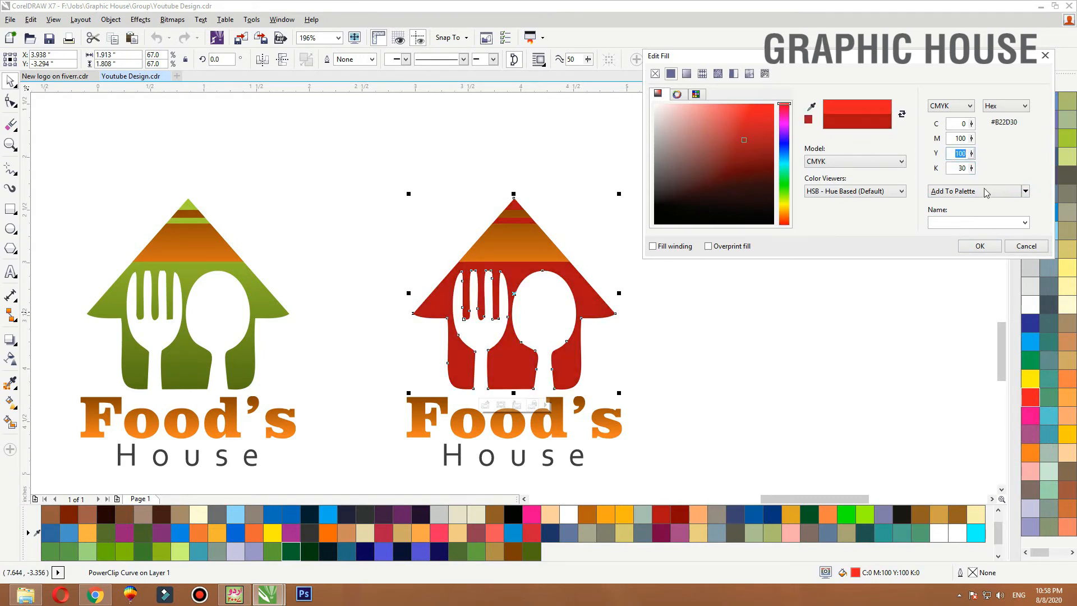
click(981, 246)
click(569, 369)
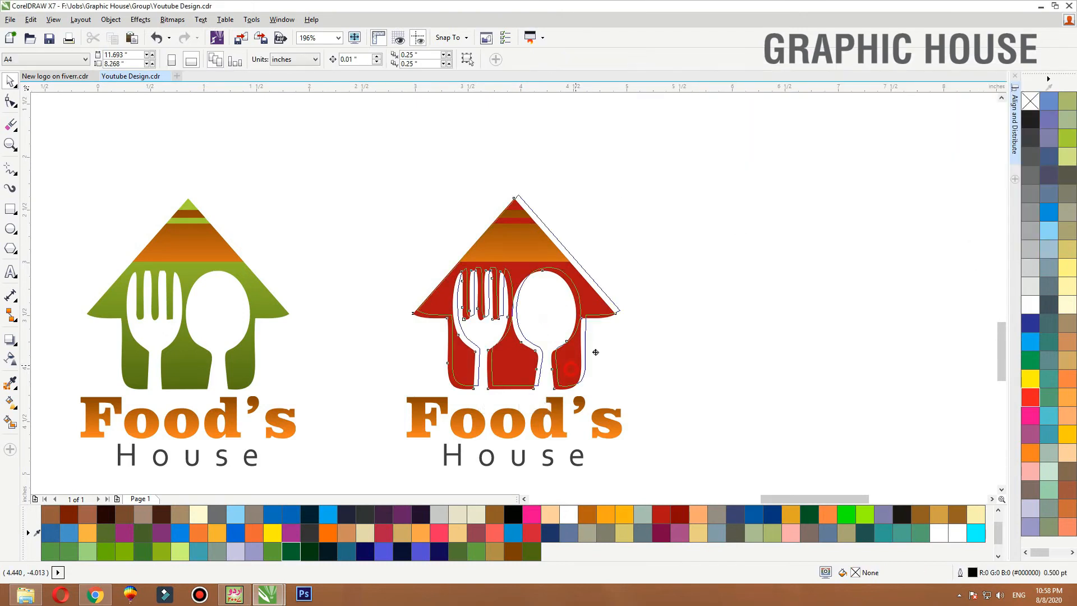
click(596, 352)
- Fill the red logo's word Food's with 80% black and the word House with dark red, C0 M100 Y100 K50
click(566, 440)
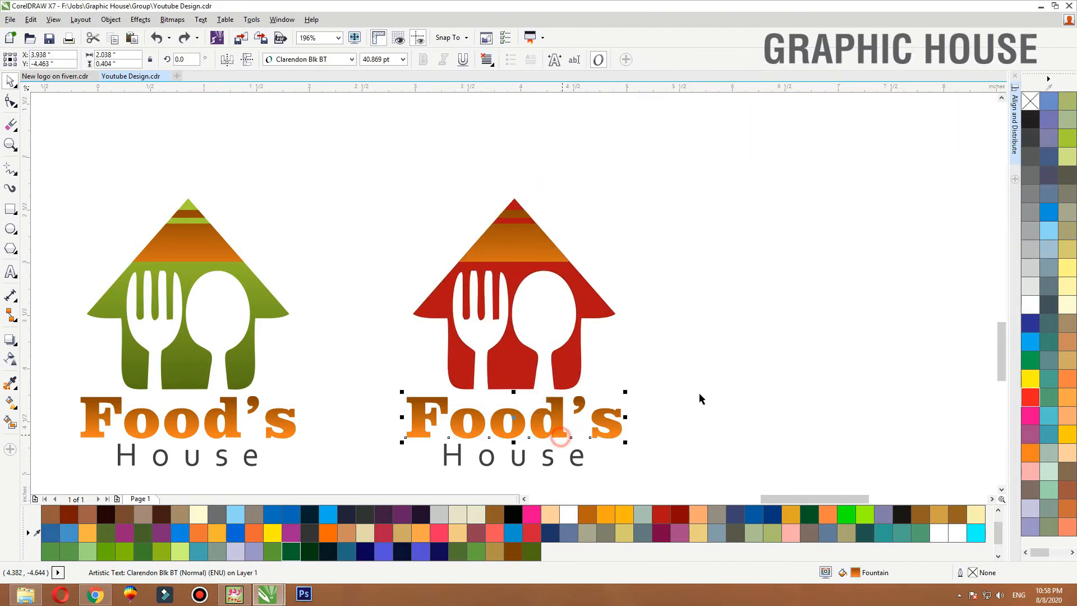
click(1035, 153)
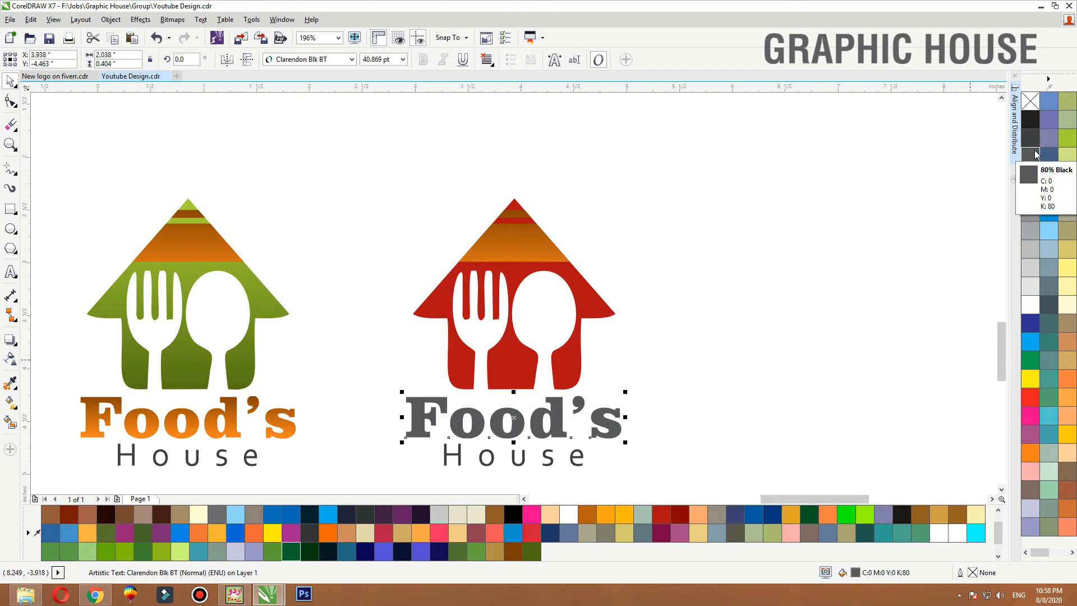
click(1030, 119)
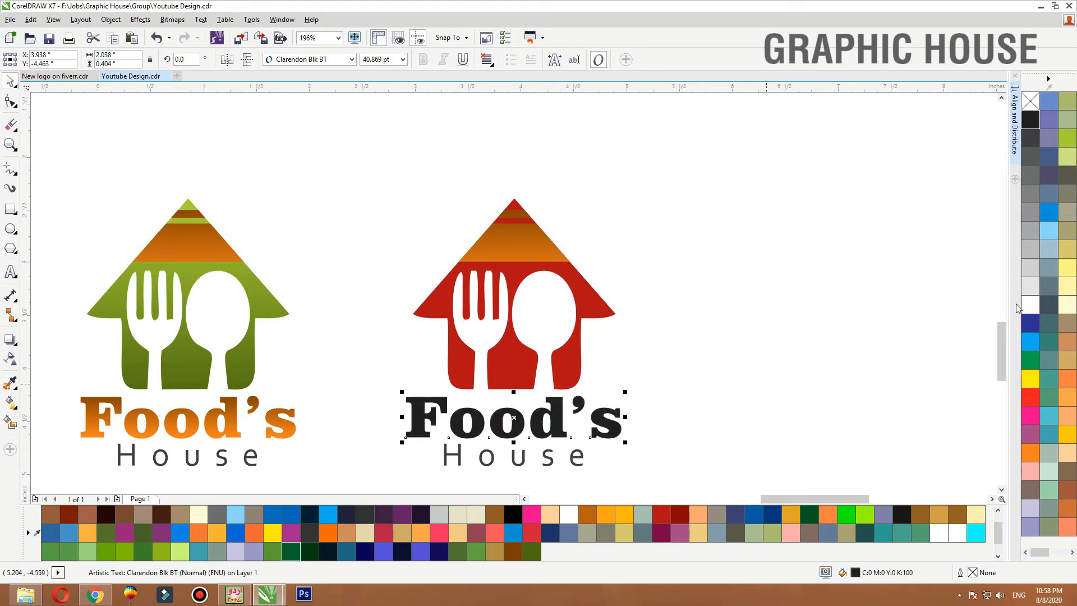
click(1029, 142)
click(1032, 156)
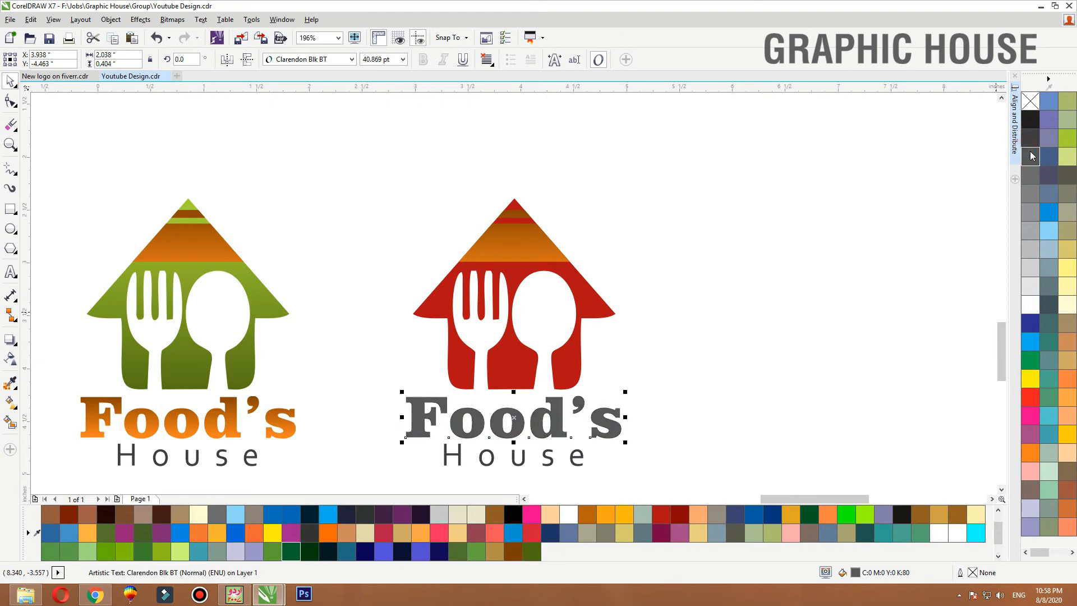
click(573, 460)
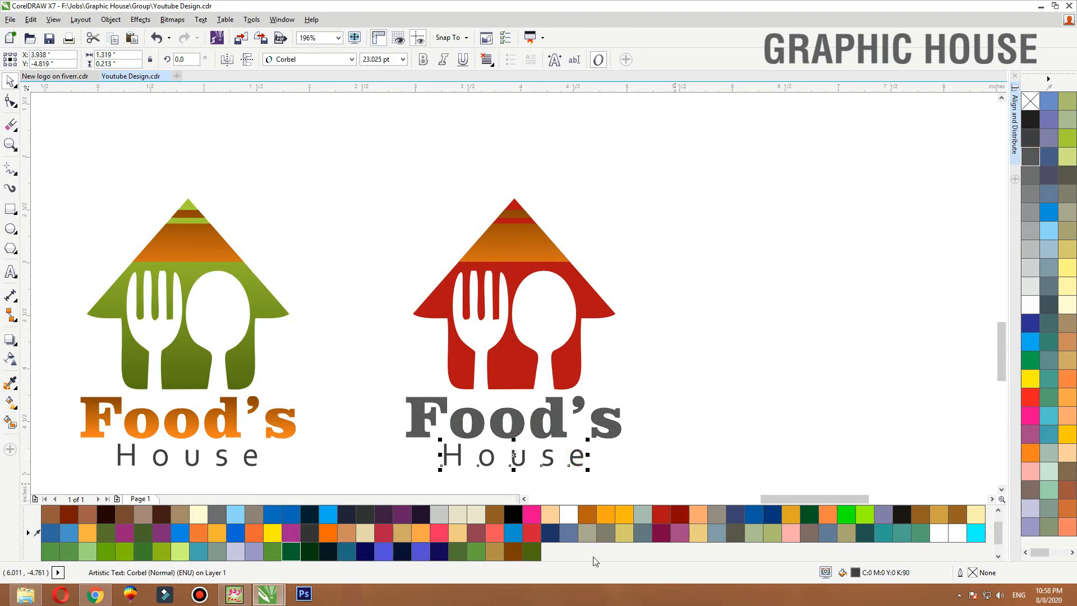
click(676, 520)
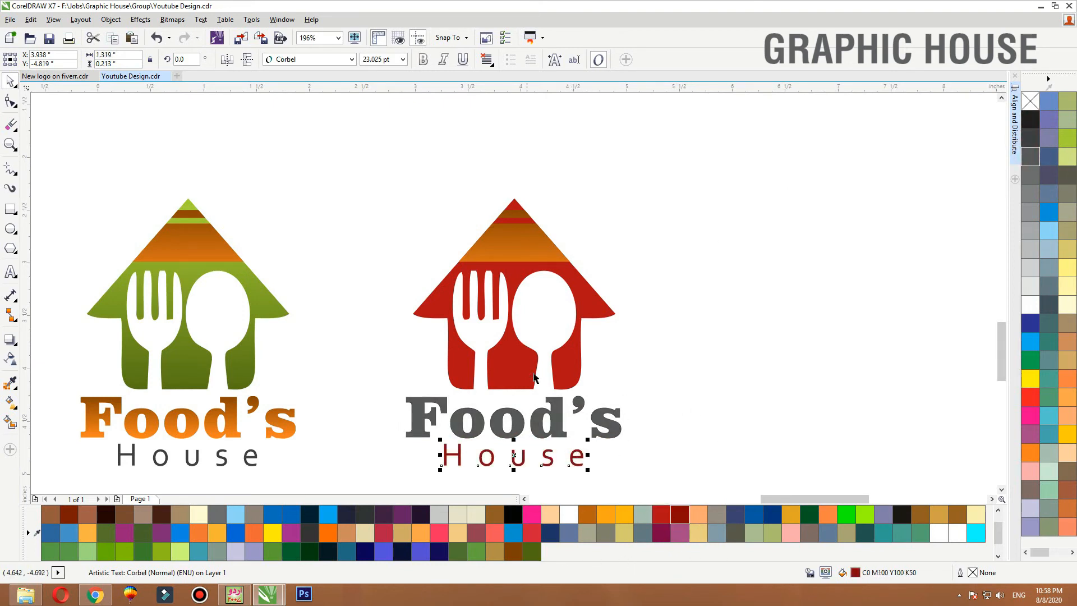
- Edit the red house's PowerClip contents, fill the roof bands with plain medium grey and finish editing
ctrl+click(528, 236)
drag(711, 312, 308, 135)
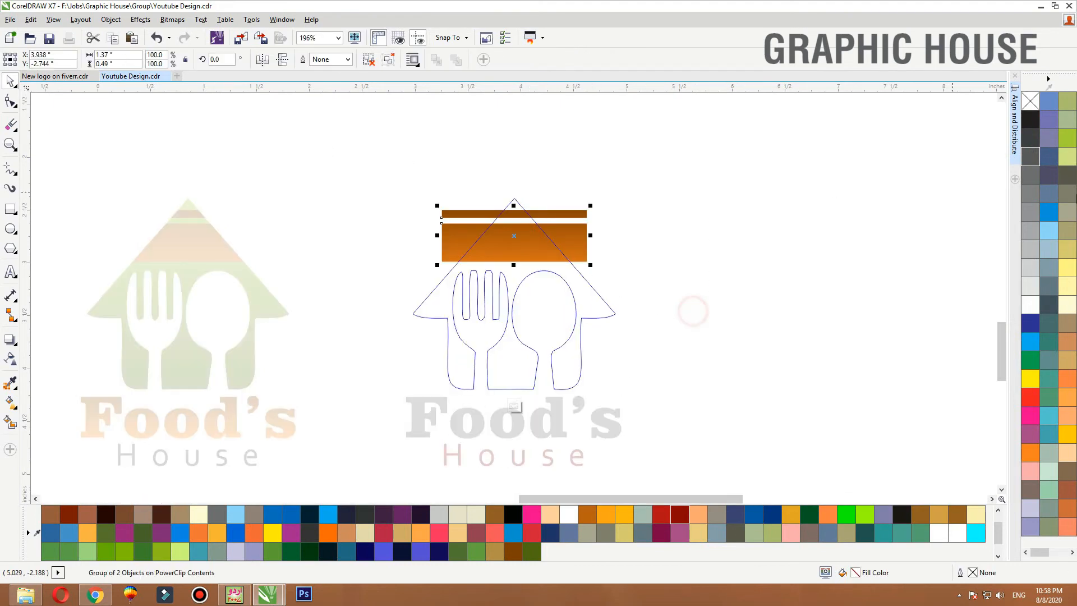
click(1031, 174)
ctrl+click(746, 178)
ctrl+click(746, 179)
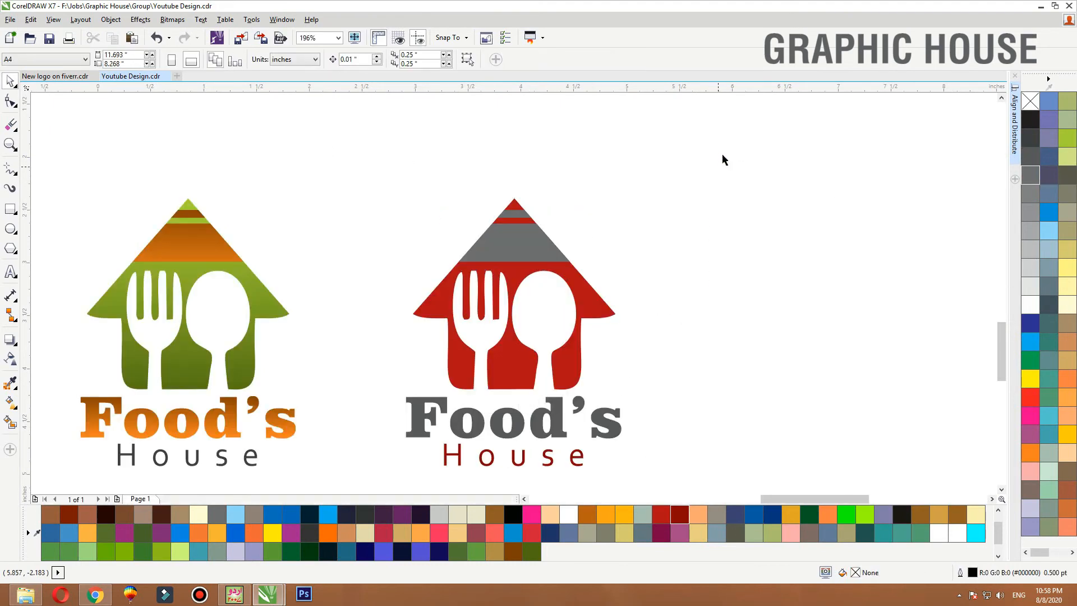
- Duplicate the green-and-orange logo and place the copy below the row of colour versions
drag(722, 156, 393, 475)
scroll(398, 271, down, 1)
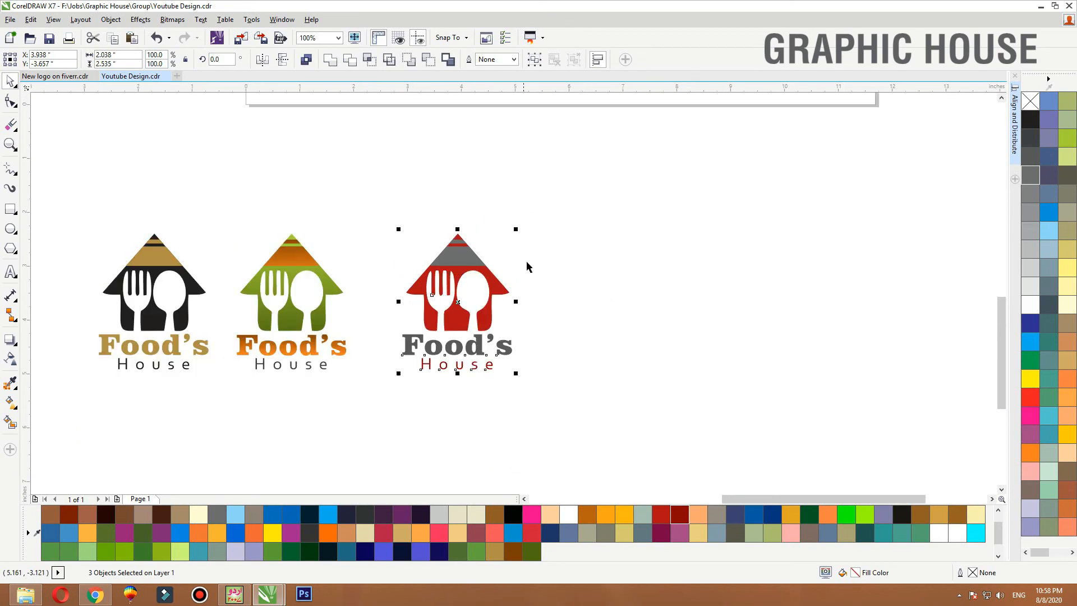
key(F2)
drag(598, 203, 53, 462)
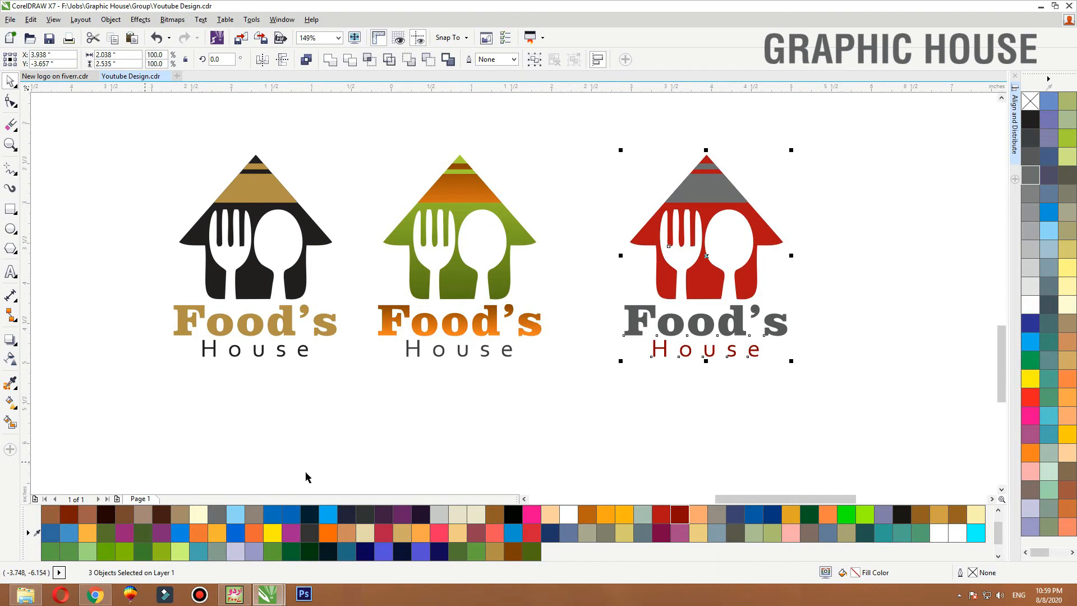
drag(594, 446, 342, 122)
scroll(466, 221, down, 1)
drag(458, 228, 347, 357)
right_click(347, 358)
click(263, 302)
key(F2)
drag(263, 303, 486, 471)
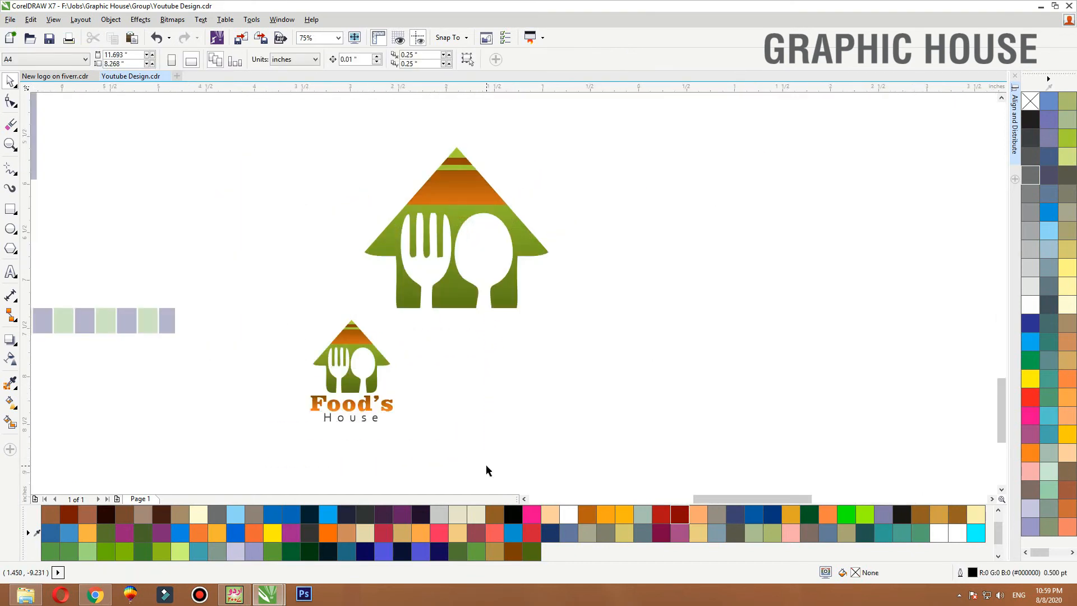
- Edit the lower copy's PowerClip contents and recolour the orange roof bands to medium grey
click(489, 209)
ctrl+click(463, 188)
click(462, 188)
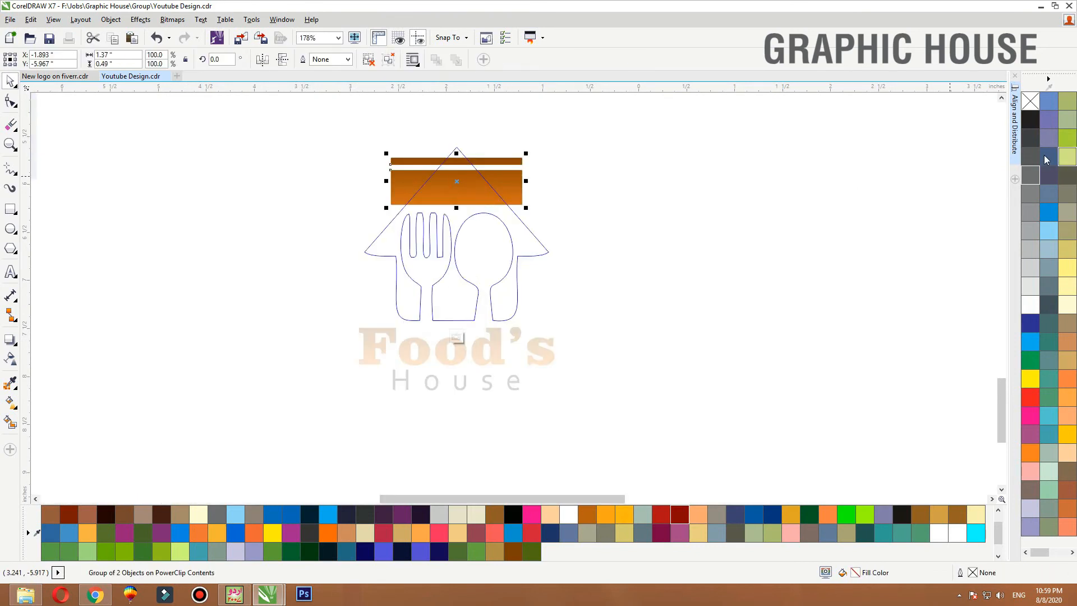
click(1038, 122)
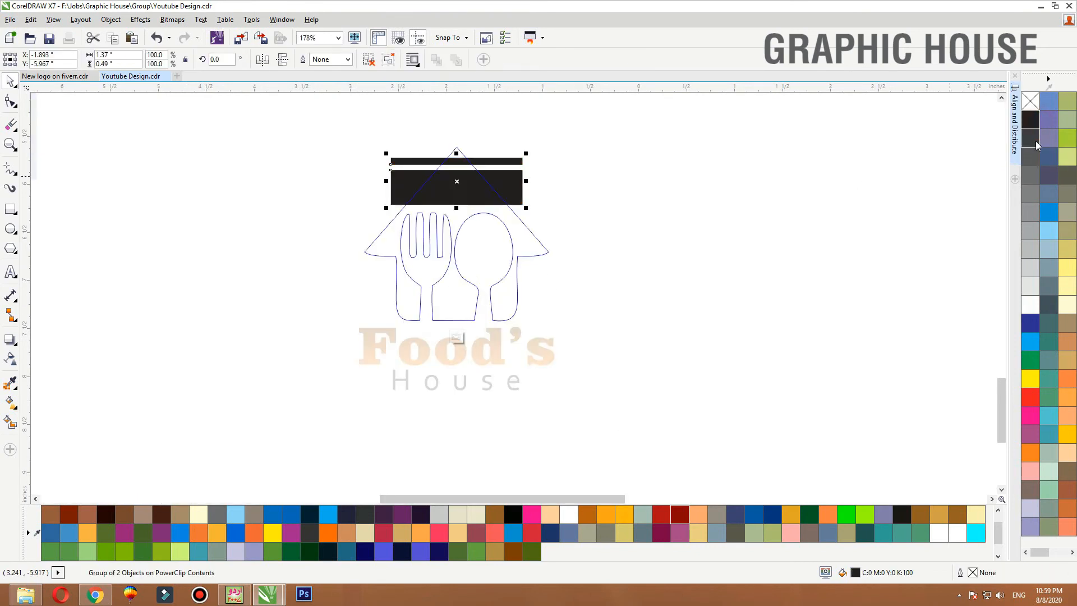
click(1029, 182)
ctrl+click(829, 177)
- Fill the lower copy's word Food's with C0 M0 Y0 K70 grey and the word House with dark olive green
click(477, 364)
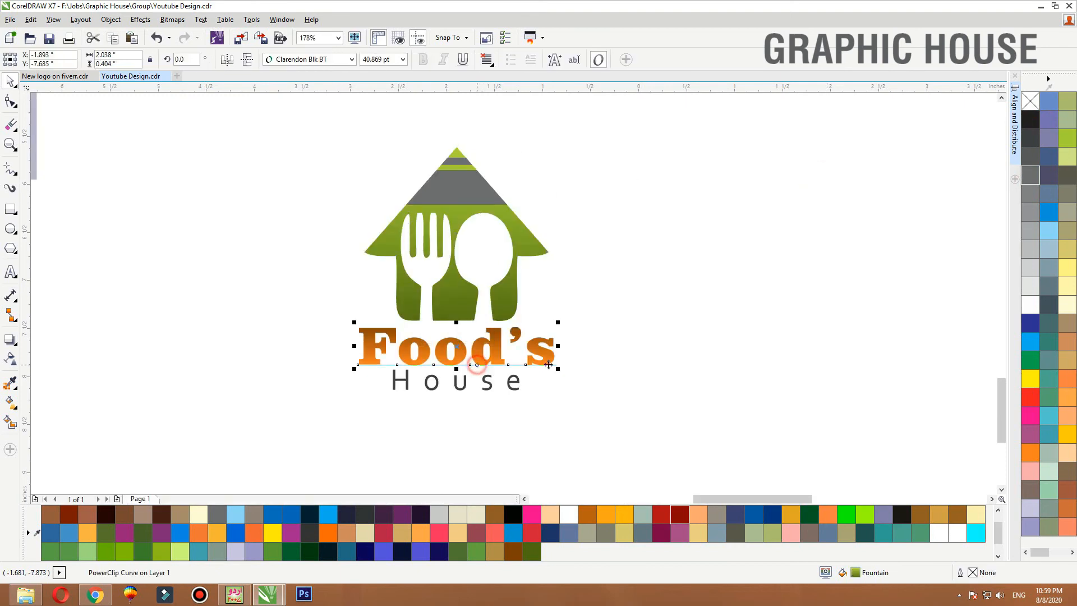
click(1032, 174)
click(699, 308)
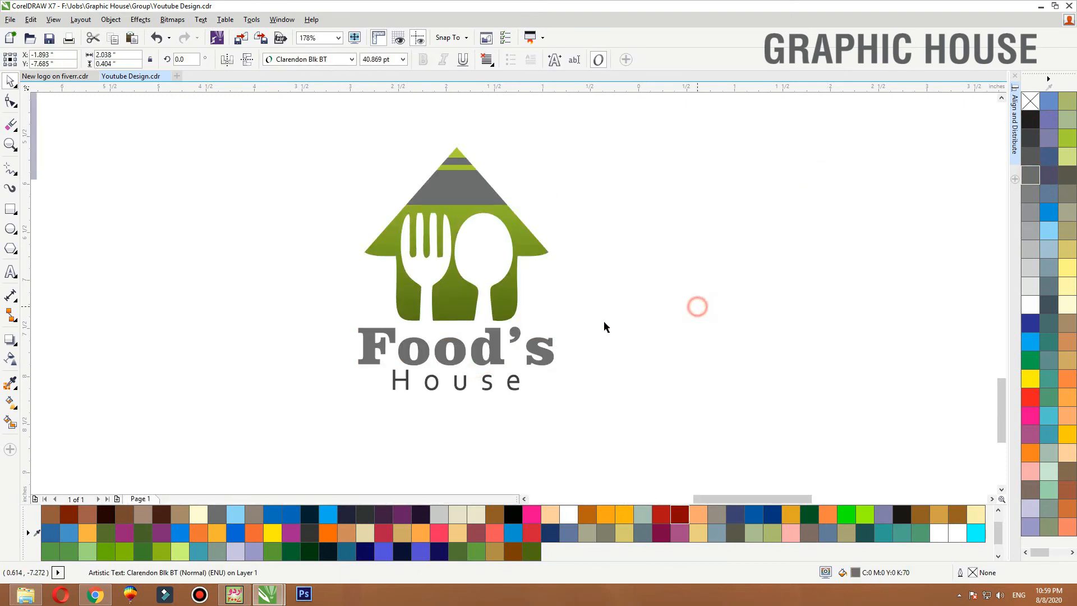
click(512, 390)
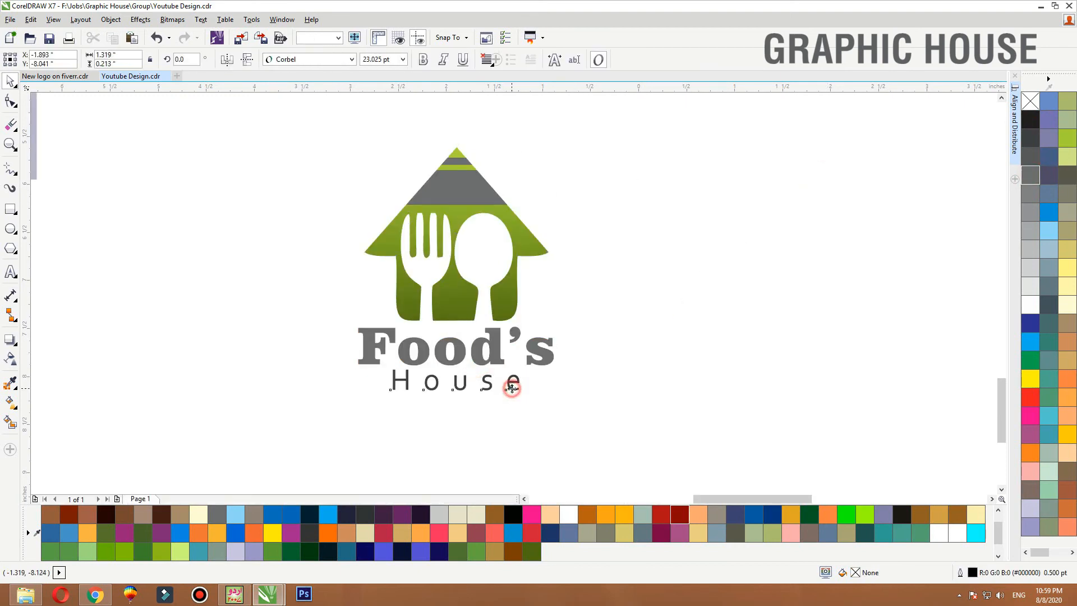
click(532, 554)
click(577, 422)
- Shift the whole green-and-grey logo slightly upward beneath the black-and-gold version
scroll(574, 422, down, 3)
drag(608, 439, 399, 242)
drag(520, 360, 380, 414)
click(611, 346)
- Apply a vertical gradient to the green logo's word Food's, from 90% black above to lighter grey below, starting midway down the letters
key(F2)
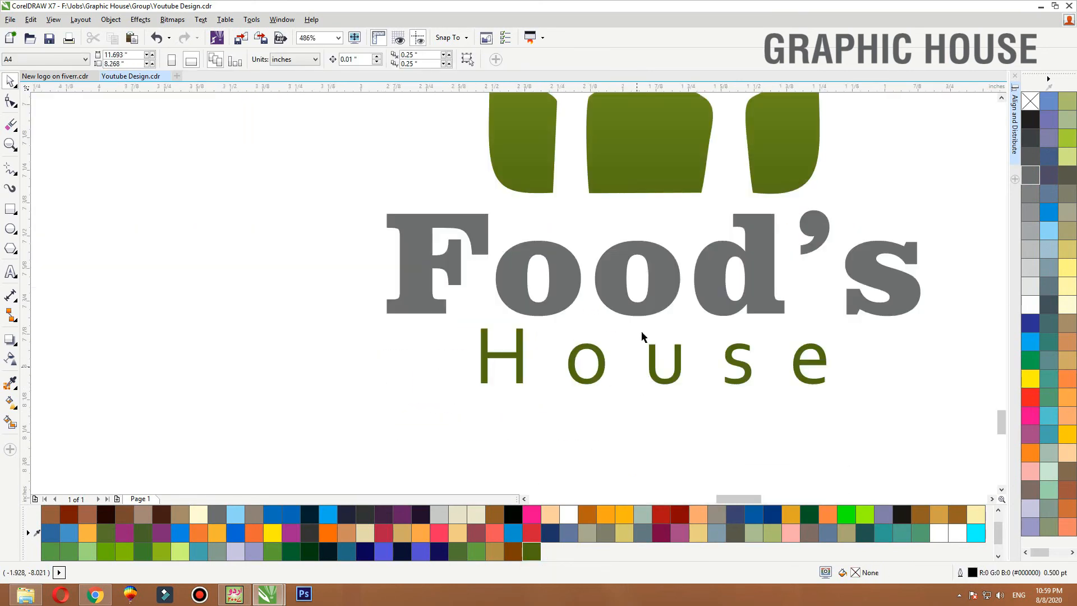
click(661, 295)
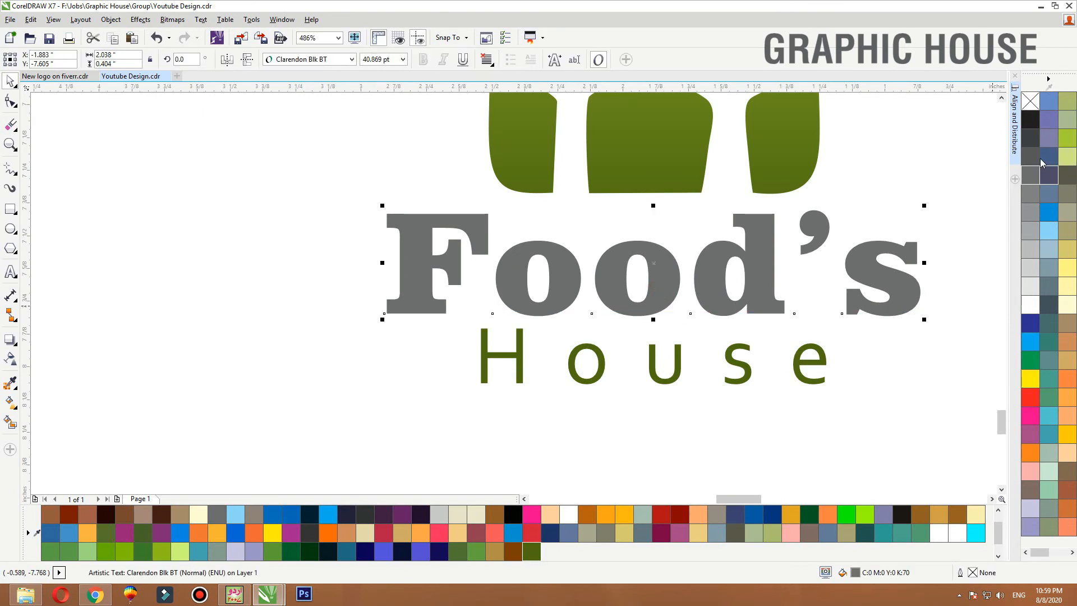
click(1032, 137)
key(g)
drag(672, 222, 674, 313)
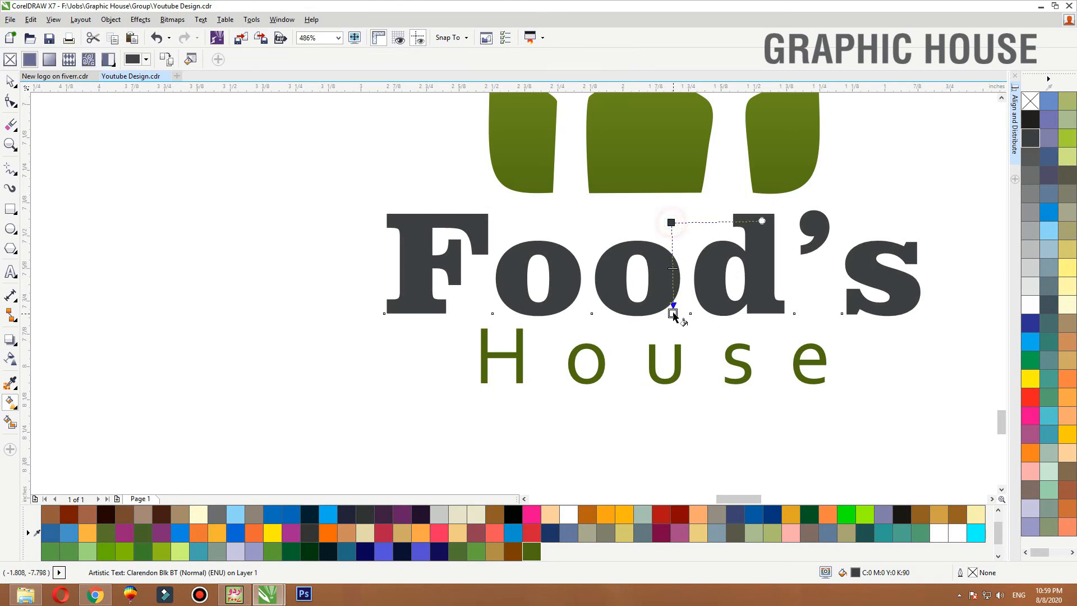
click(1029, 194)
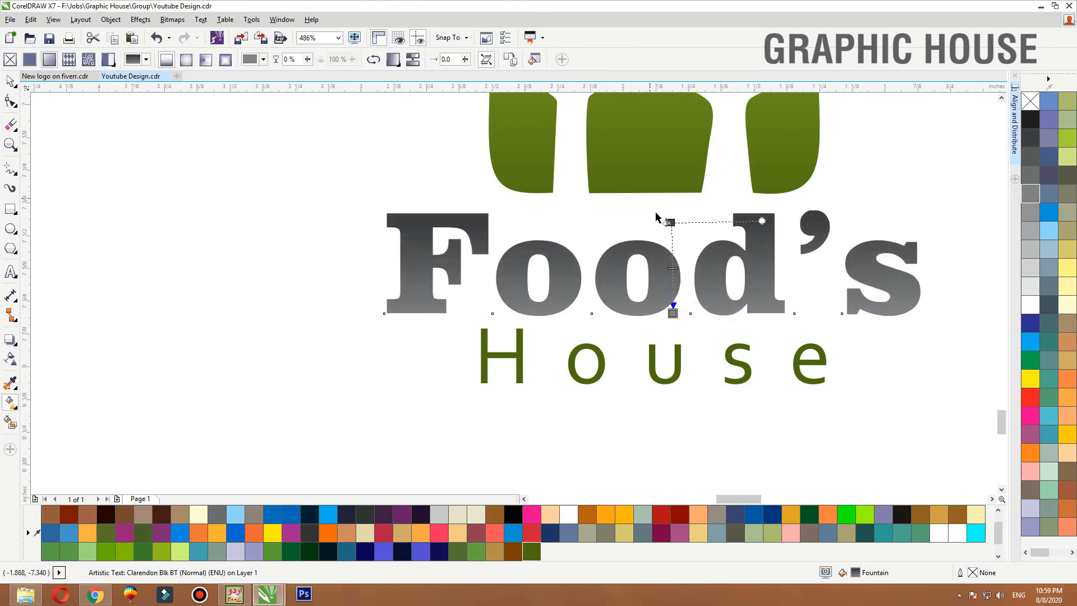
drag(671, 222, 672, 272)
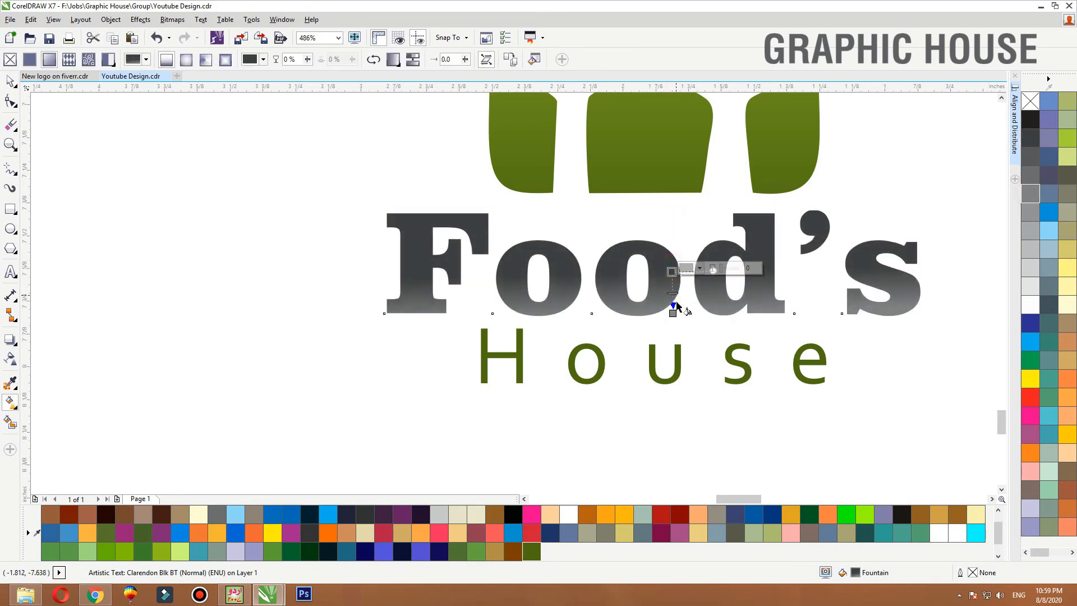
key(space)
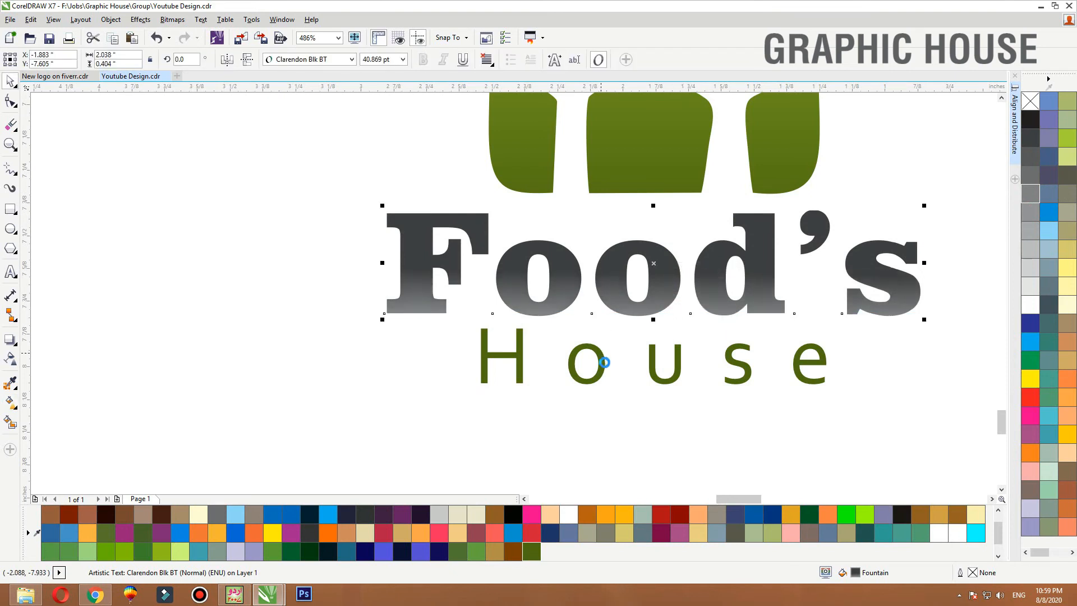
- Review the green-and-grey logo on its own and alongside the other colour versions and square presentations
scroll(717, 401, down, 5)
drag(717, 402, 544, 258)
key(shift+F2)
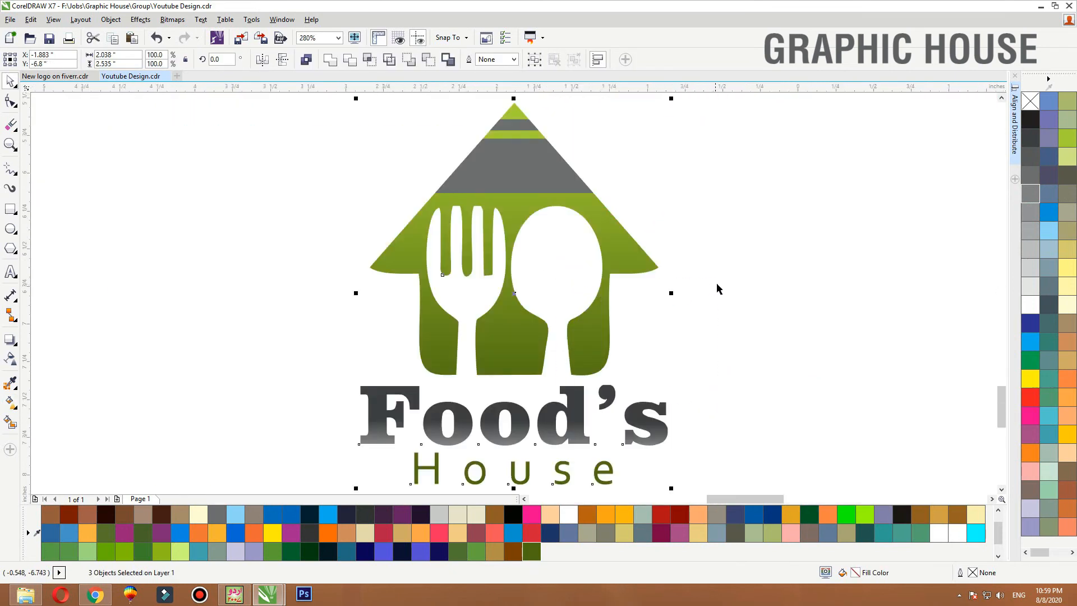
click(717, 285)
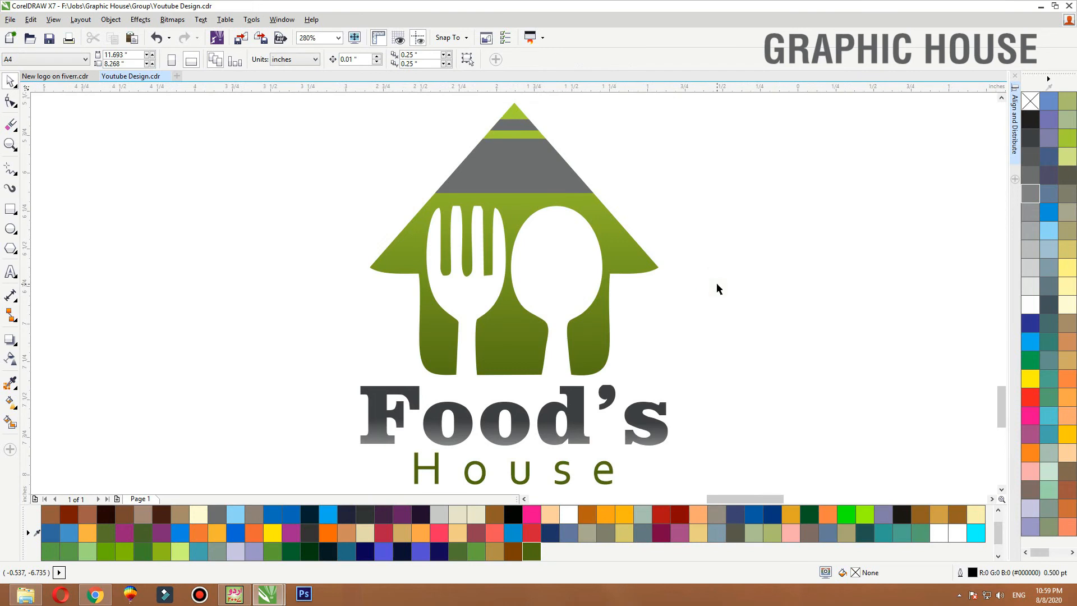
scroll(288, 297, down, 5)
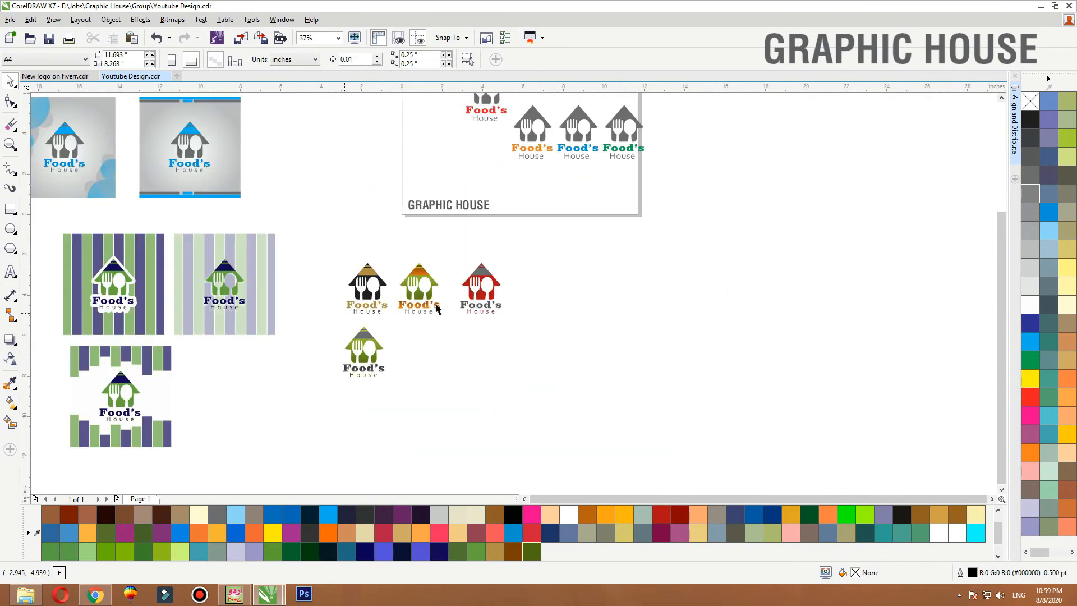
drag(540, 248, 325, 417)
key(F4)
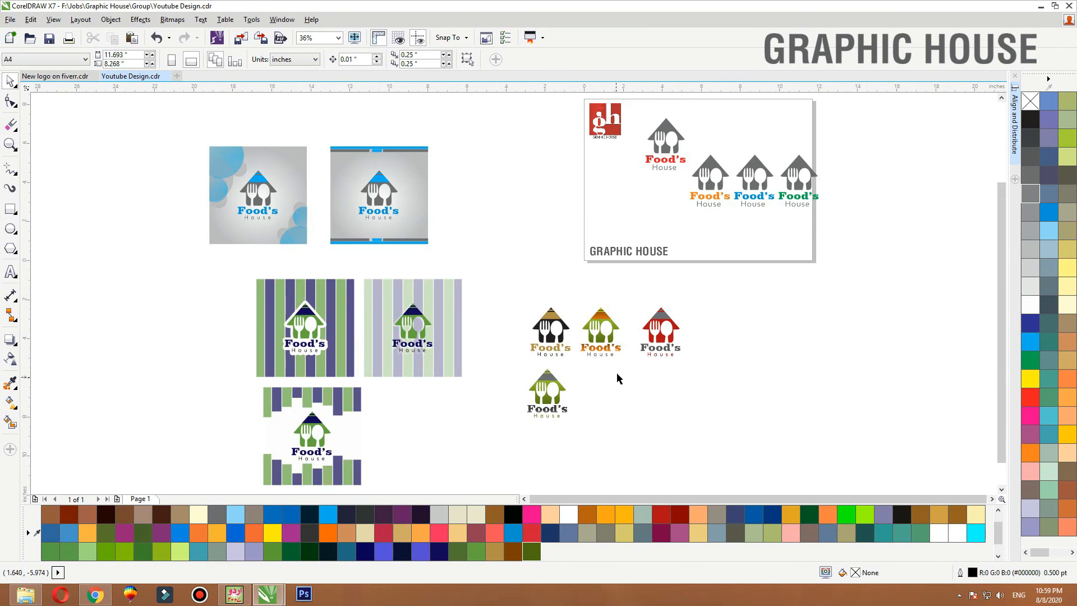
- Switch to Chrome and search Google Images for "logo design"
click(95, 594)
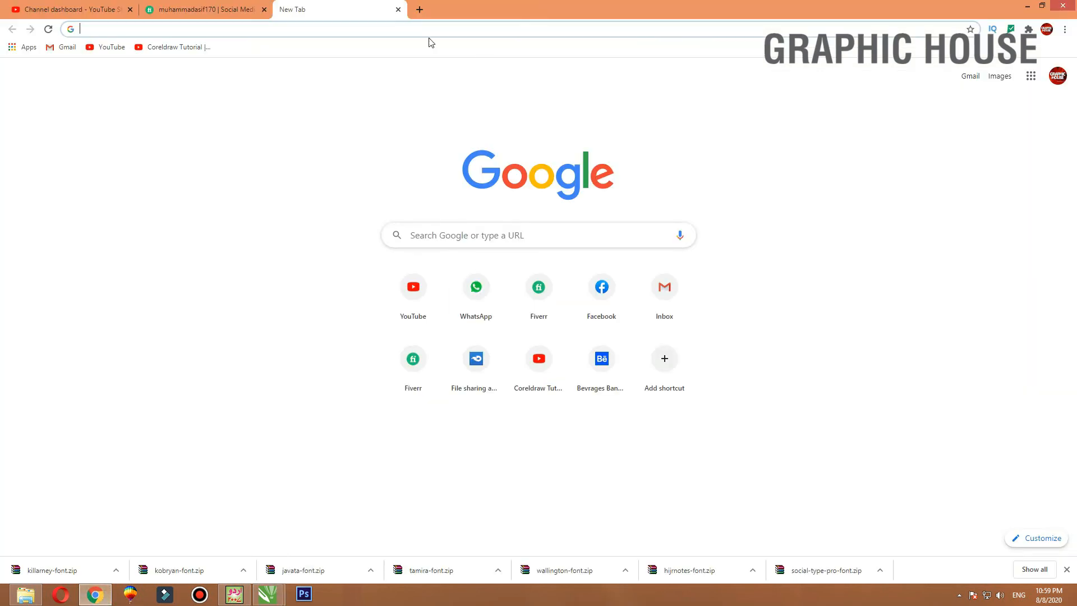
text(logo desig)
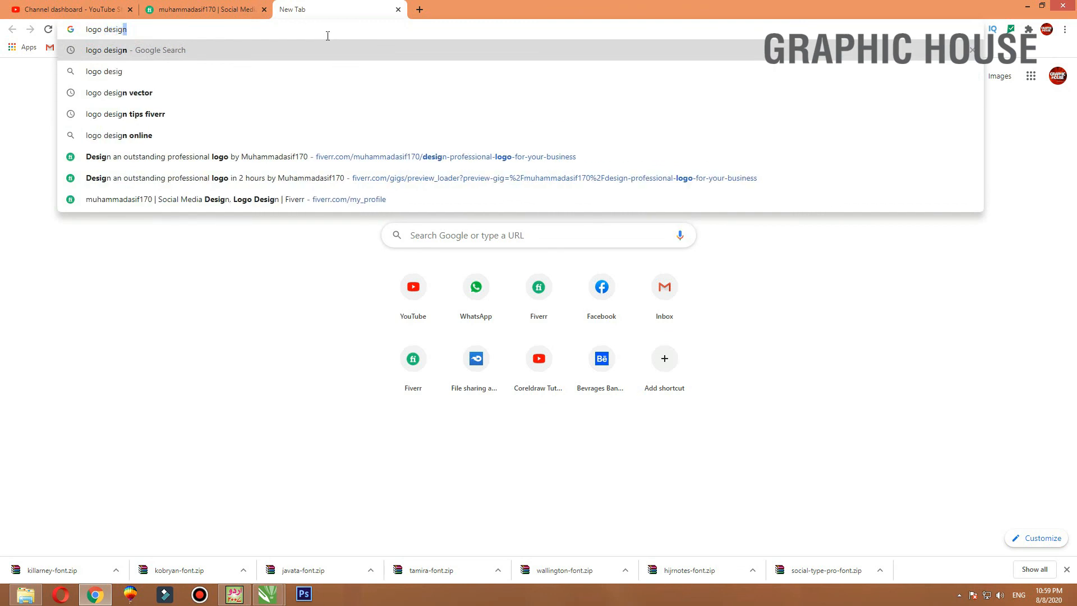
key(Return)
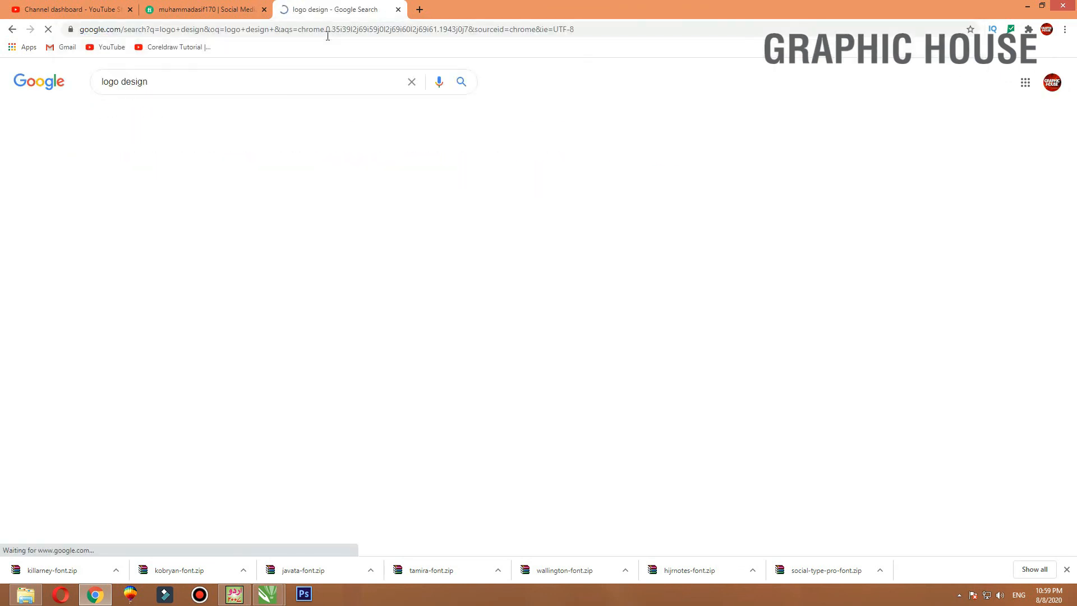
click(158, 114)
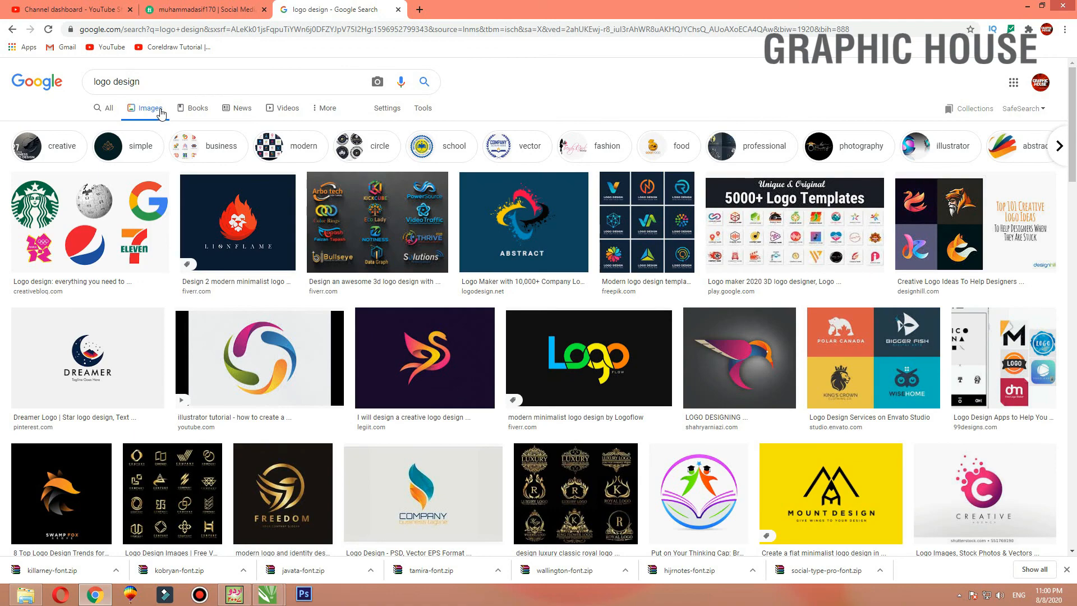
- Open the teal-and-orange flame COMPANY logo from the image results and copy the image
scroll(392, 225, down, 5)
click(421, 208)
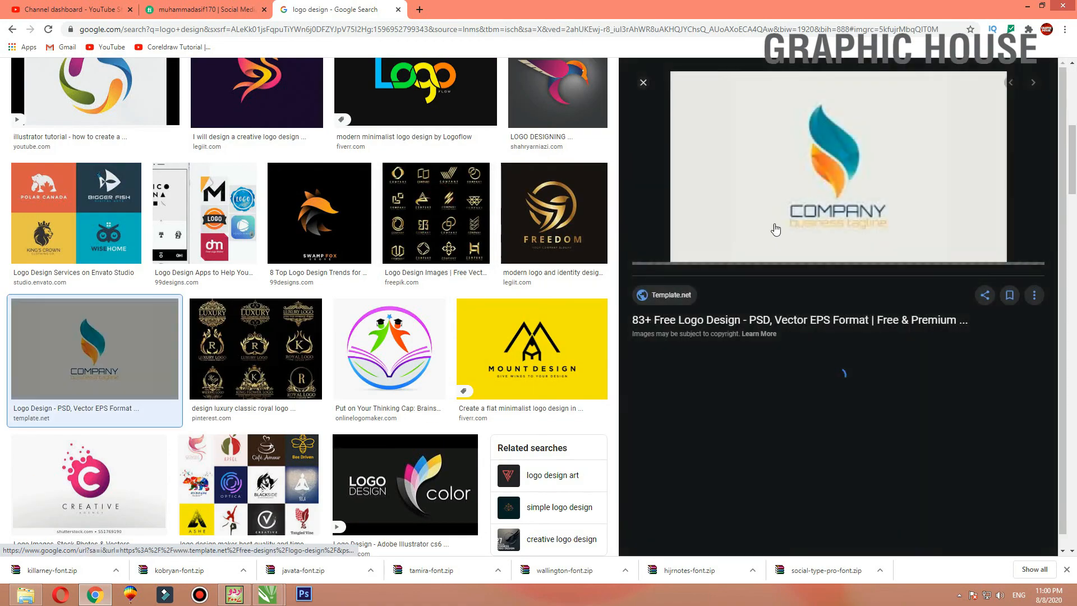
right_click(820, 190)
click(842, 292)
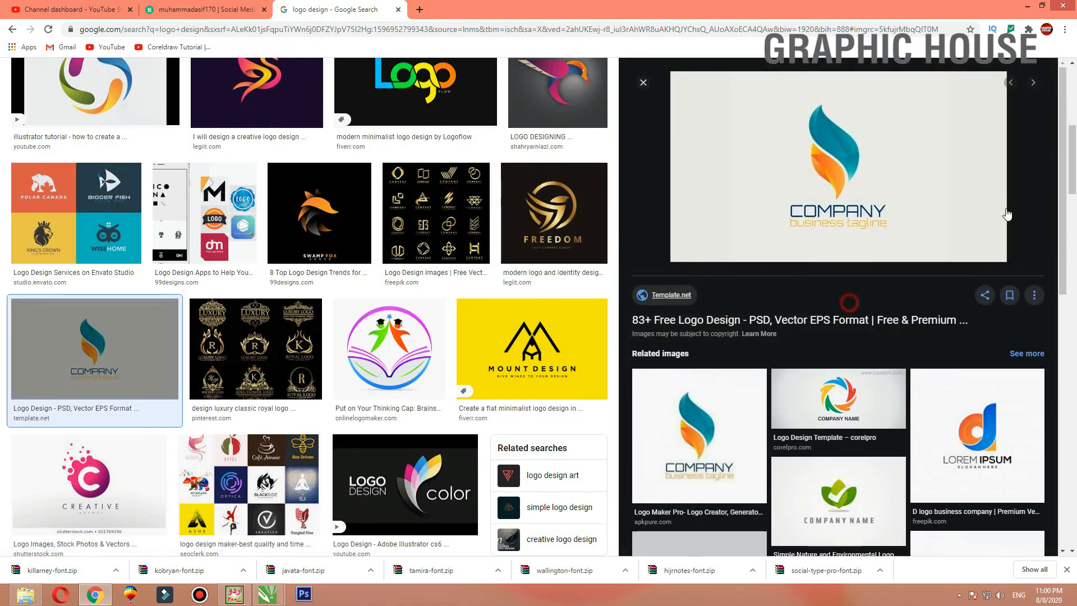
- Return to CorelDRAW, paste the flame logo image and place it to the right of the lower green-and-grey logo
click(1028, 6)
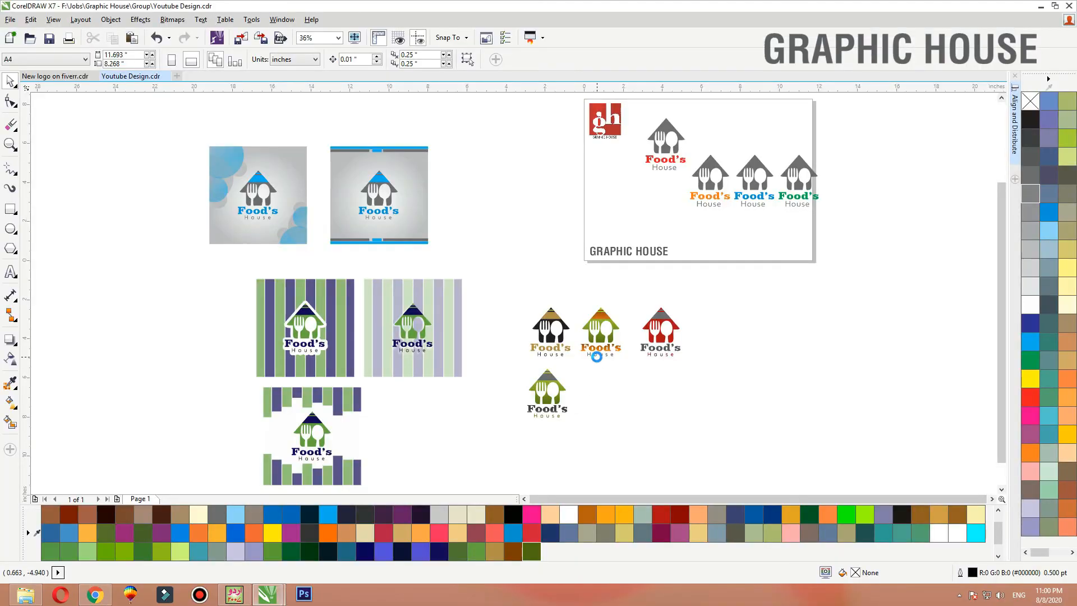
key(ctrl+v)
drag(788, 205, 910, 418)
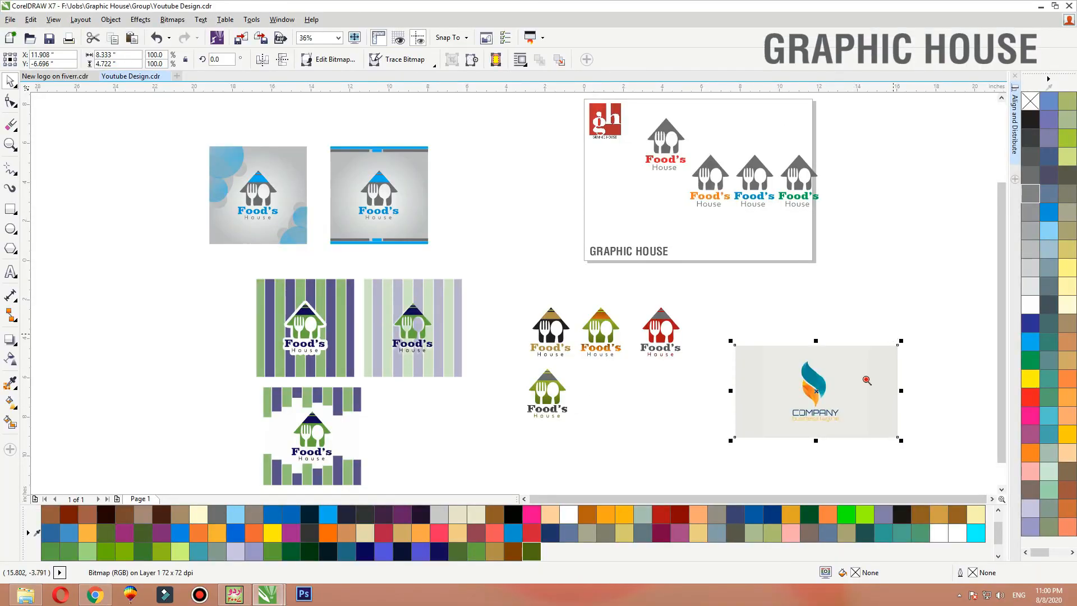
- Duplicate the whole green-and-grey Food's House logo into the empty space beside it, under the red logo
scroll(785, 500, up, 2)
drag(475, 396, 244, 207)
drag(317, 245, 561, 248)
right_click(561, 247)
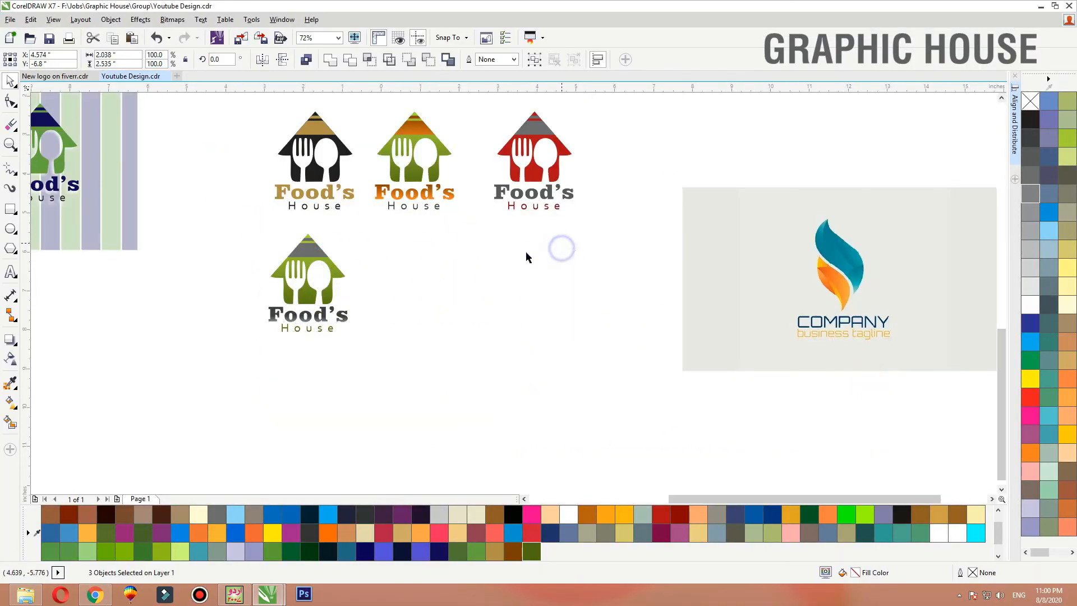
- Sample the flame's orange (#F48C30) for the copy's word Food's and its teal for the house shape
key(F2)
drag(433, 209, 902, 371)
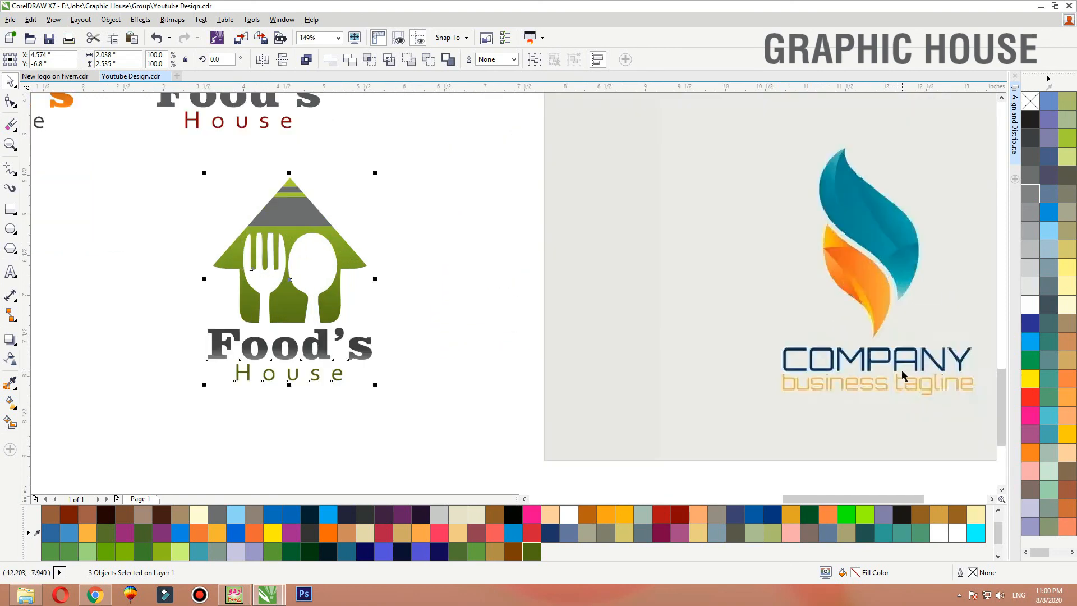
click(10, 385)
click(869, 273)
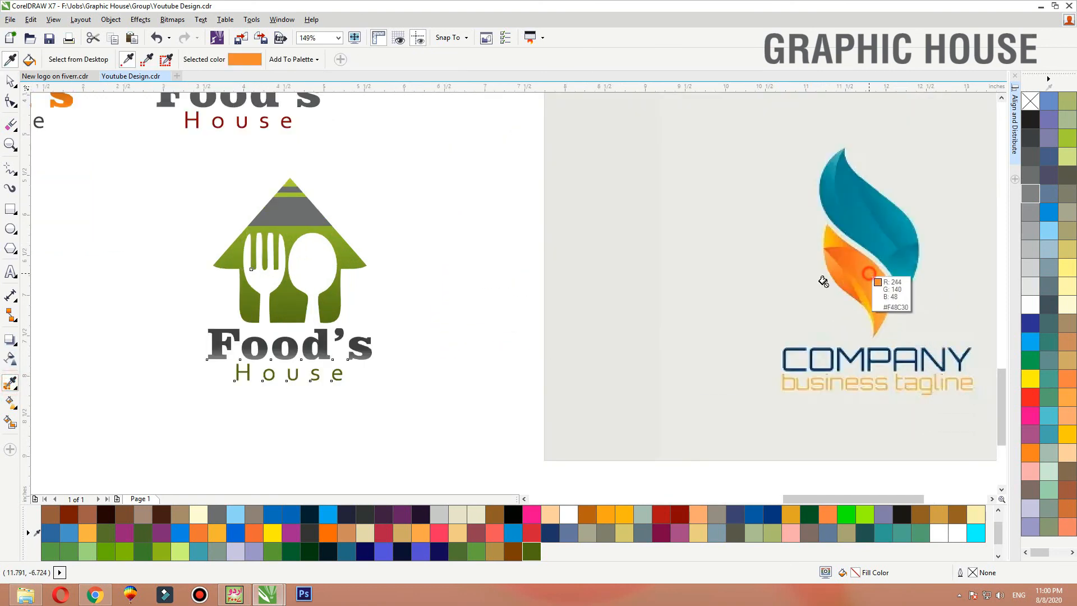
click(318, 341)
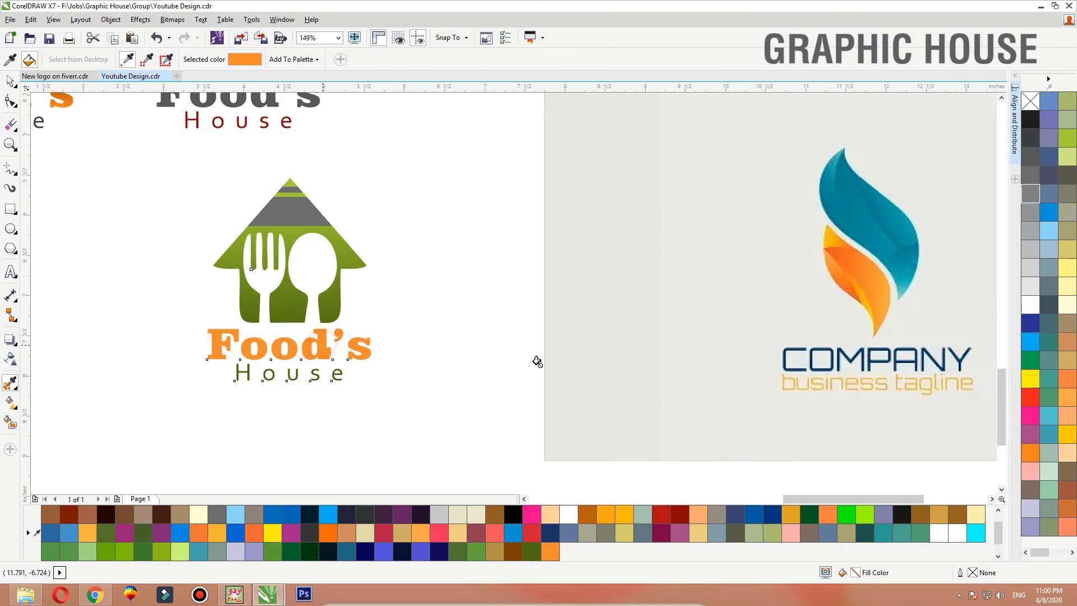
click(900, 253)
click(328, 291)
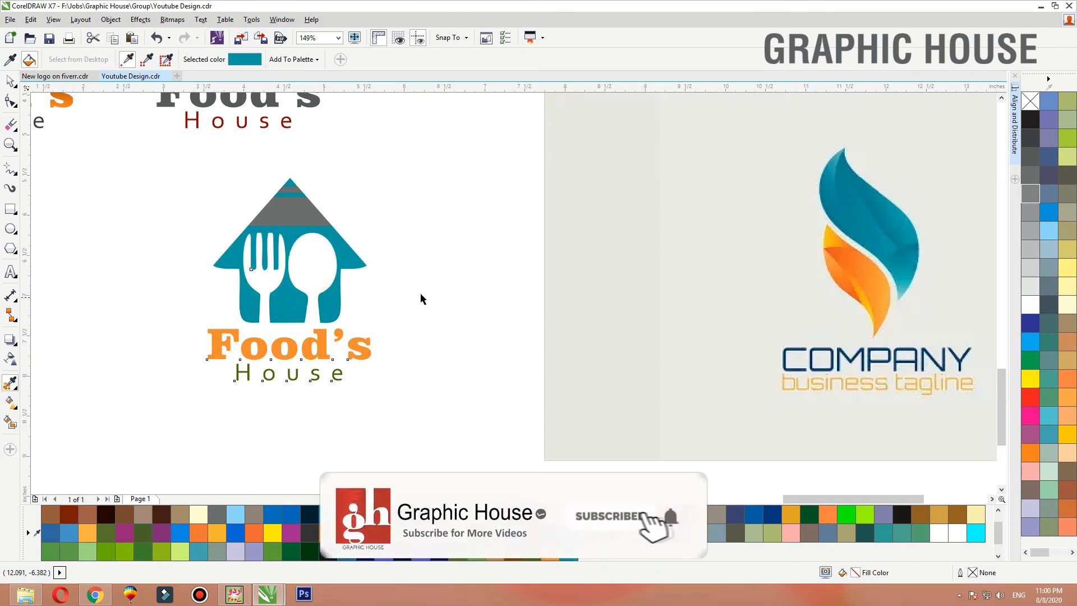
- Fill the word House in the teal-and-orange logo with grey
key(space)
click(434, 281)
click(342, 257)
click(337, 375)
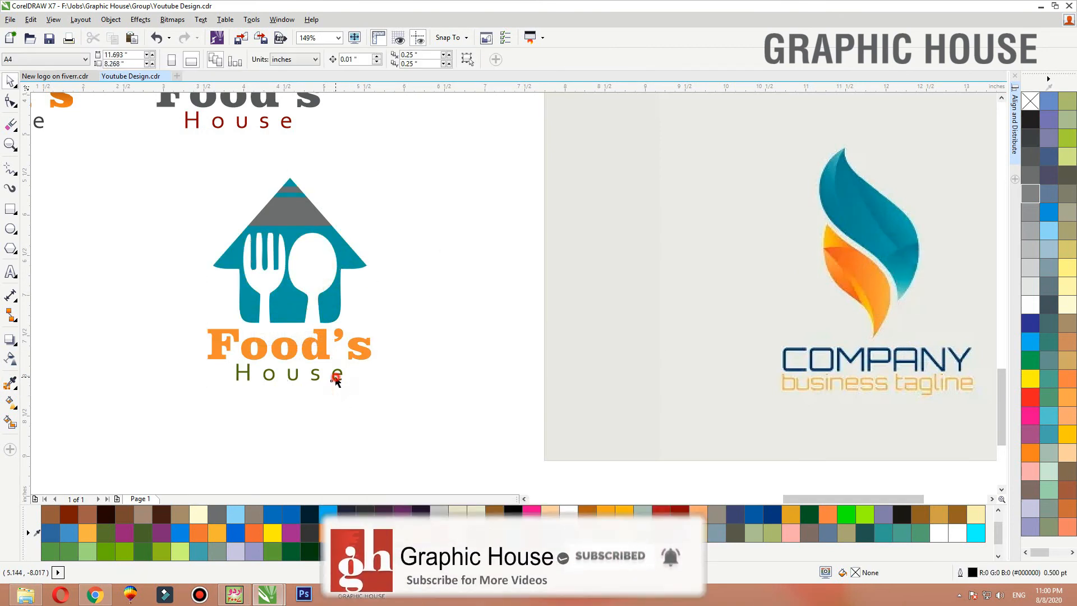
click(1030, 150)
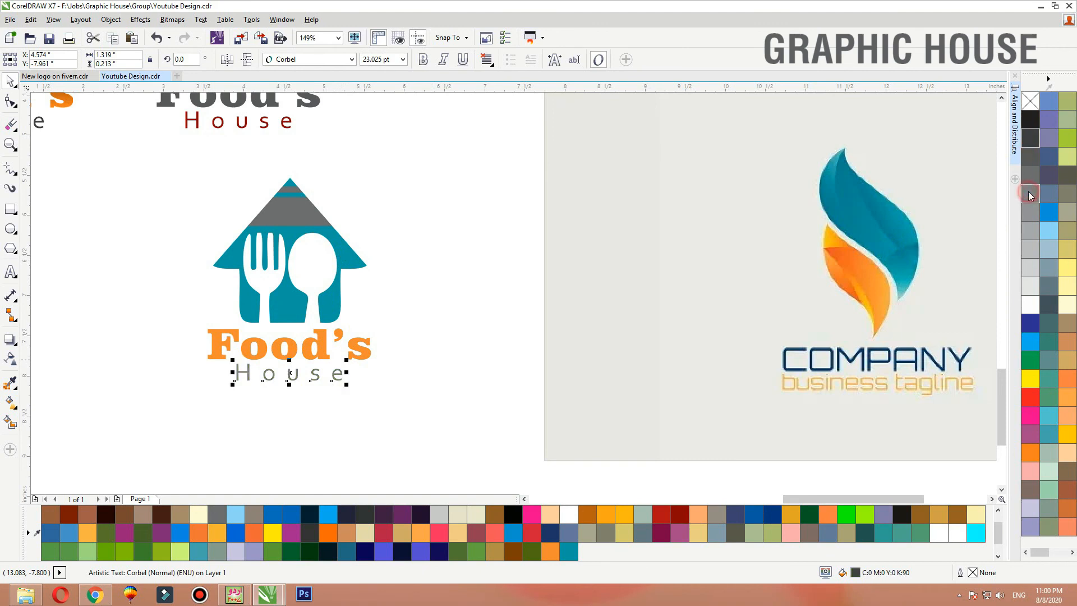
click(409, 318)
- Delete the pasted flame logo reference image
click(677, 315)
drag(791, 308, 766, 318)
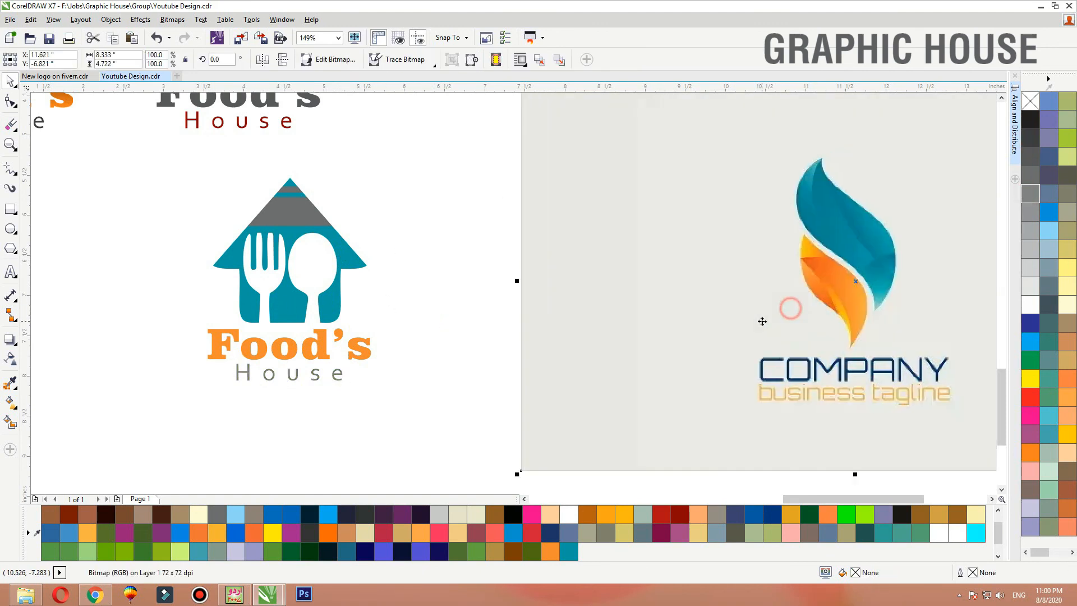
scroll(763, 320, down, 1)
key(Delete)
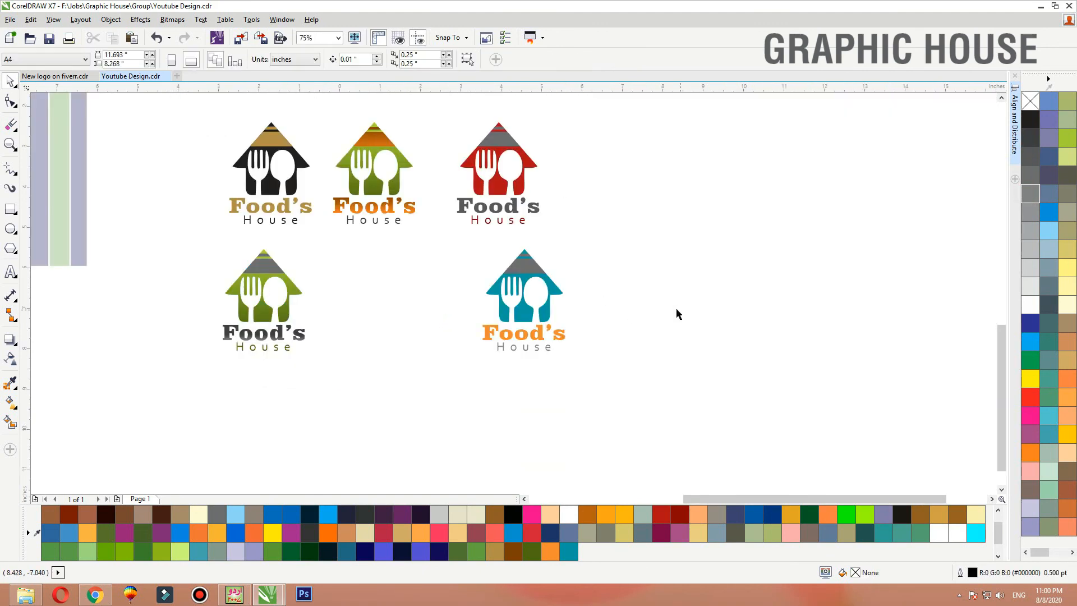
- Recolour the grey roof bars inside the teal house's PowerClip with the sampled orange and finish editing the contents
click(533, 270)
ctrl+click(529, 269)
click(529, 267)
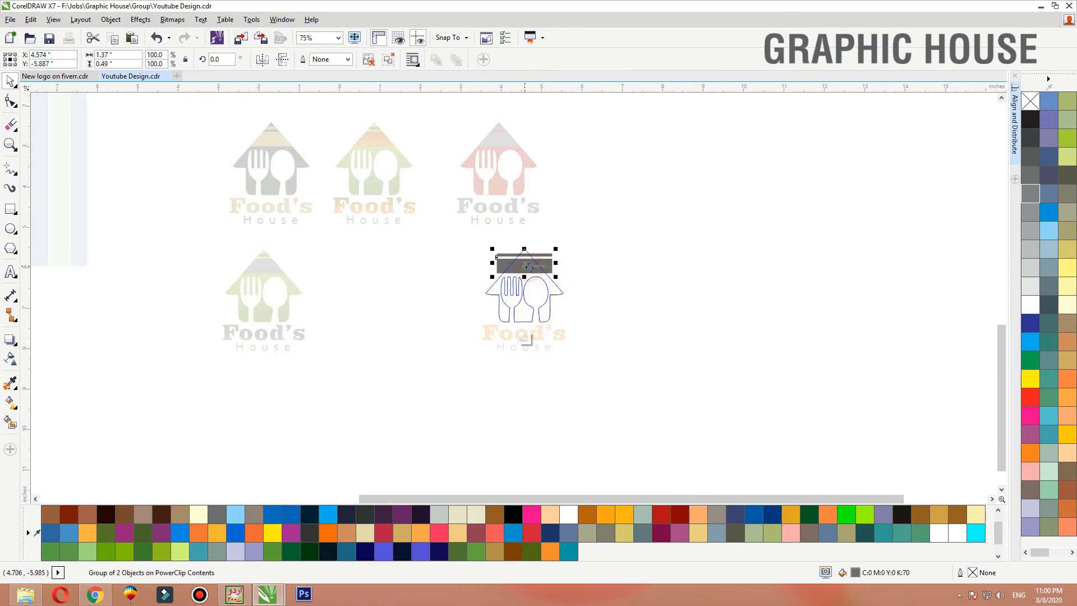
click(551, 555)
ctrl+click(705, 288)
- Find the green star-shaped NATURE logo in Chrome's image results and copy its image
click(433, 298)
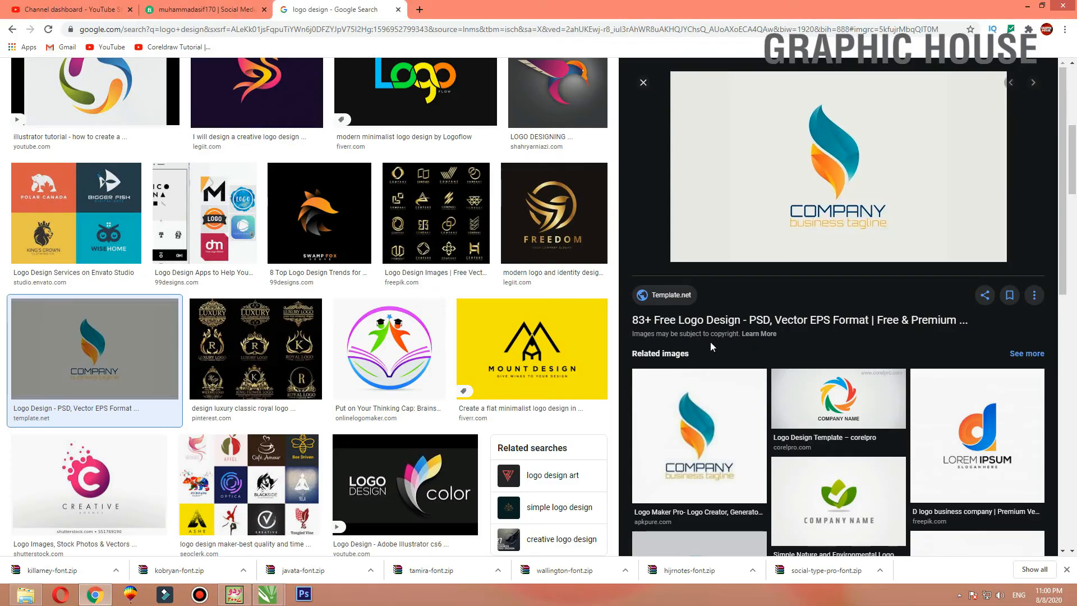
key(Escape)
scroll(711, 346, down, 7)
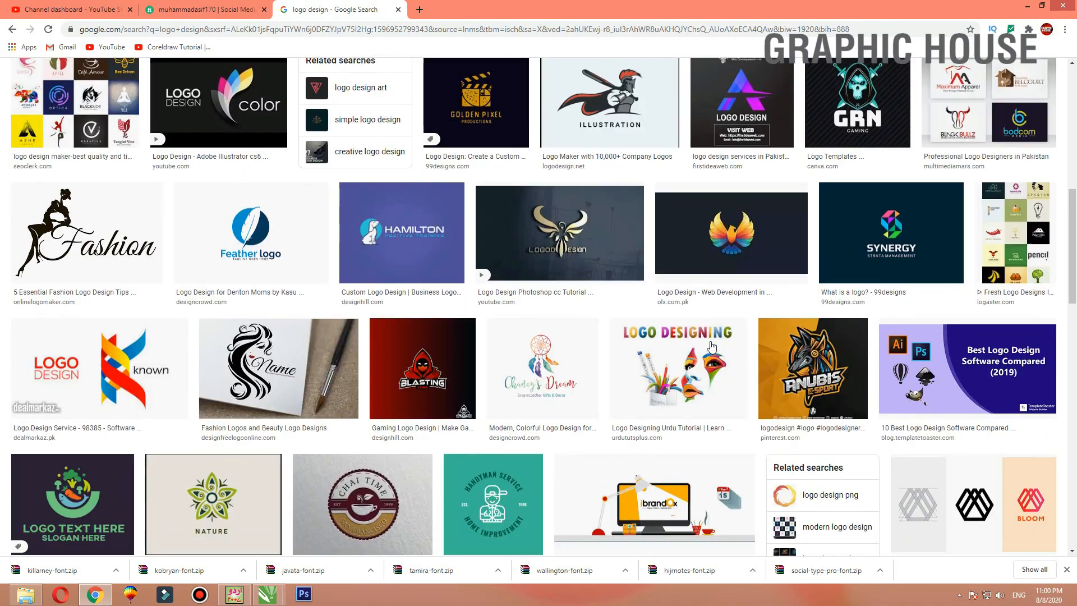
scroll(712, 346, down, 5)
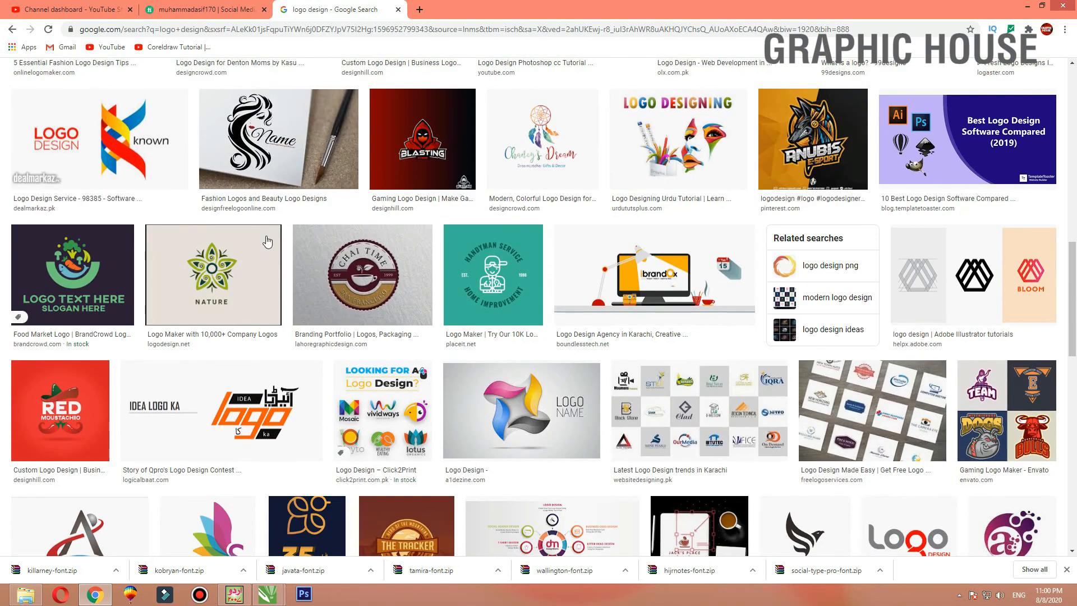
click(214, 275)
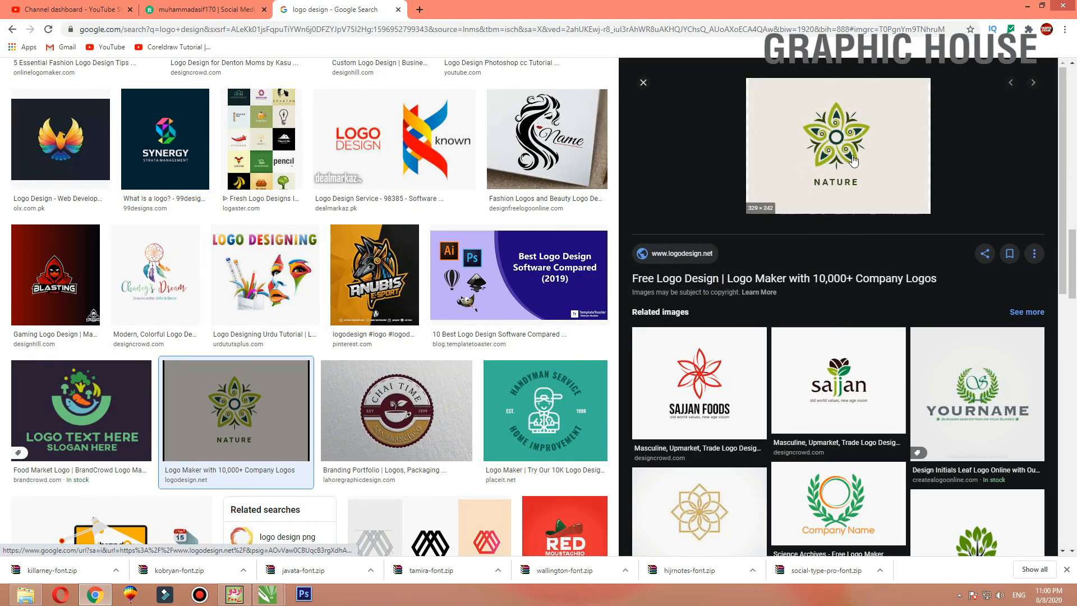
right_click(859, 134)
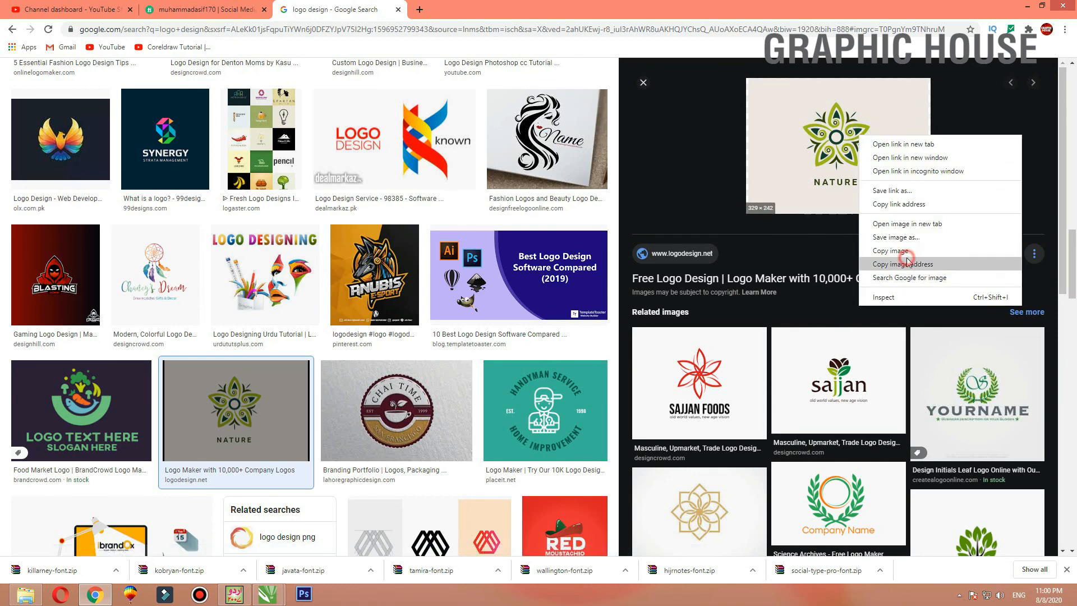
click(907, 252)
- Paste the NATURE image into the CorelDRAW drawing and place it well to the right of the teal-and-orange logo
key(alt+Tab)
key(ctrl+v)
key(F4)
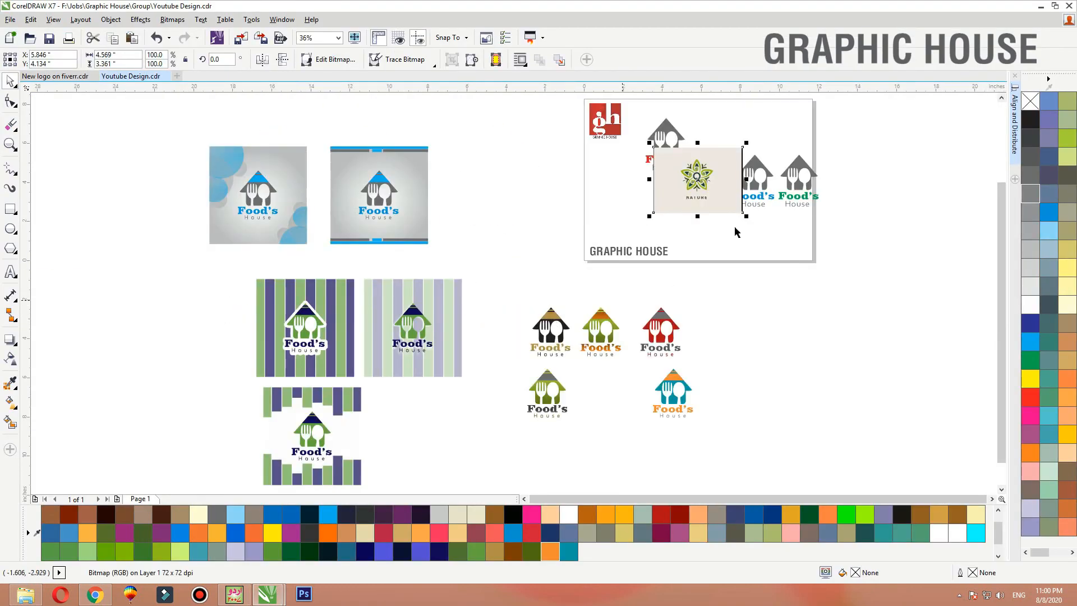
drag(709, 189, 786, 407)
key(F2)
drag(870, 375, 627, 433)
click(325, 436)
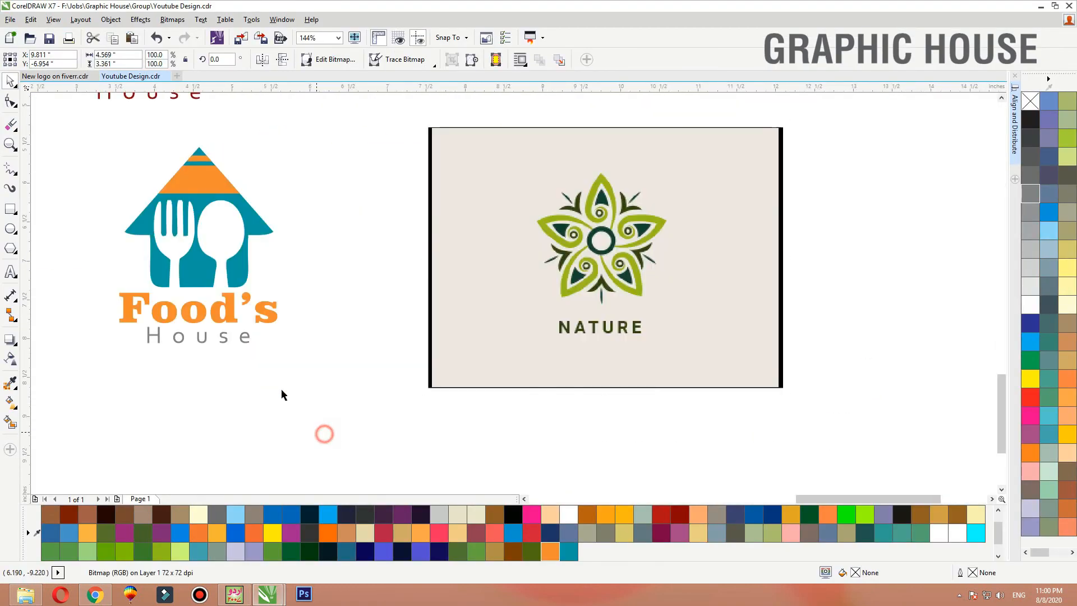
click(473, 333)
- Duplicate the whole teal-and-orange logo into the gap between it and the NATURE image
drag(447, 428, 62, 154)
drag(343, 147, 90, 363)
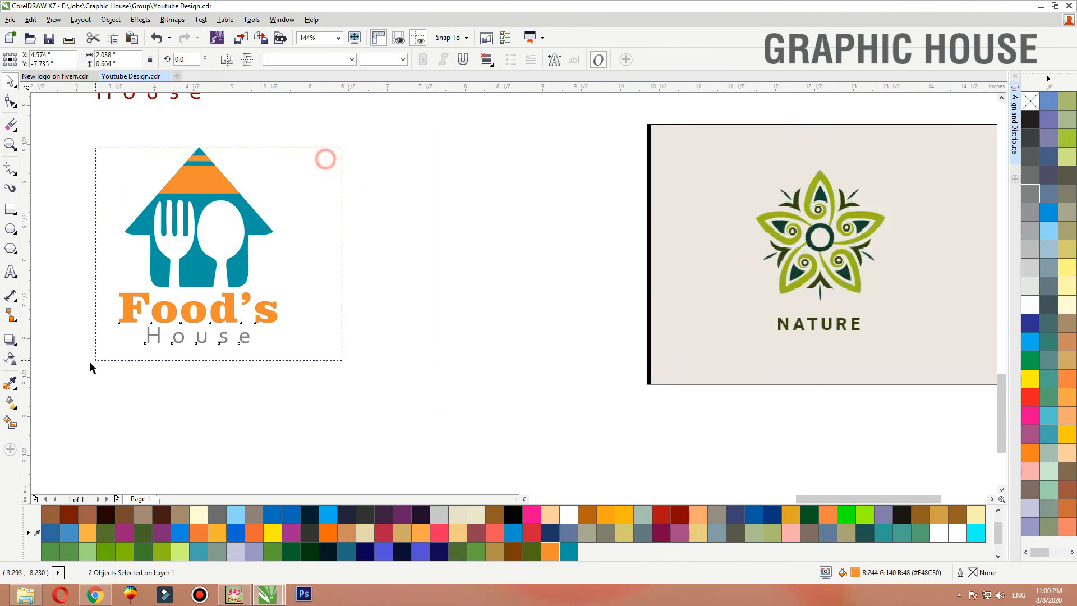
drag(88, 442, 333, 130)
drag(206, 192, 490, 196)
right_click(491, 197)
click(317, 177)
- Sample the NATURE logo's light green for the copy's house shape and its dark green for the word Food's
click(10, 384)
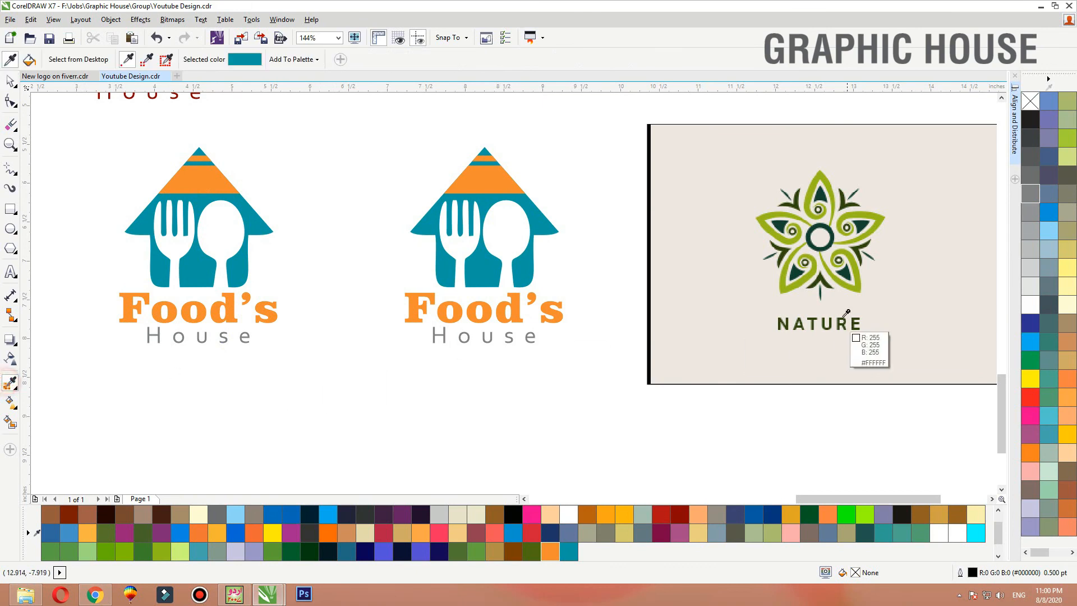
click(795, 286)
click(521, 273)
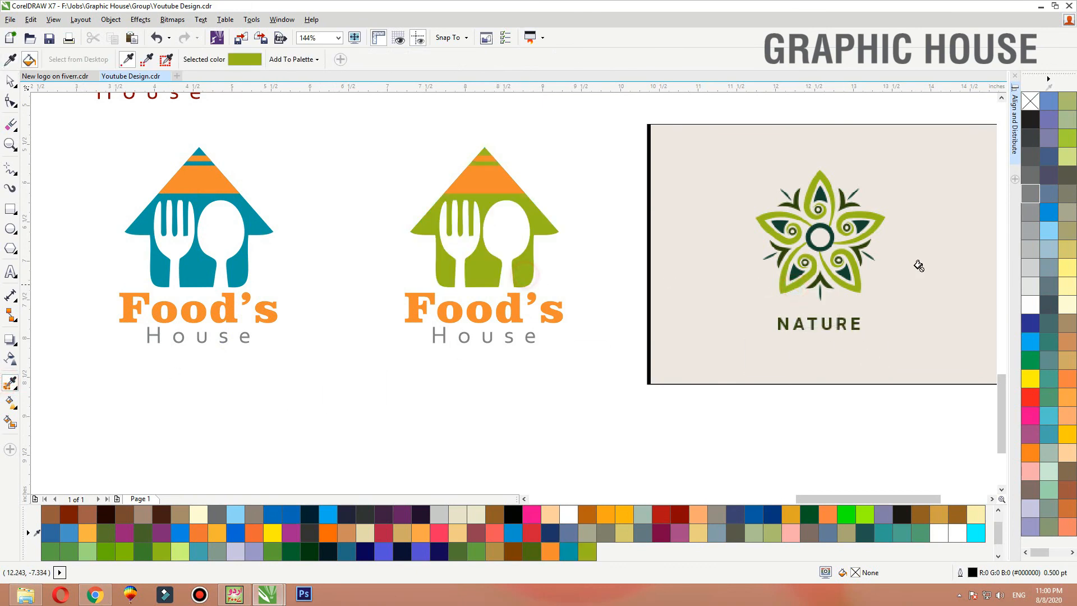
shift+click(821, 239)
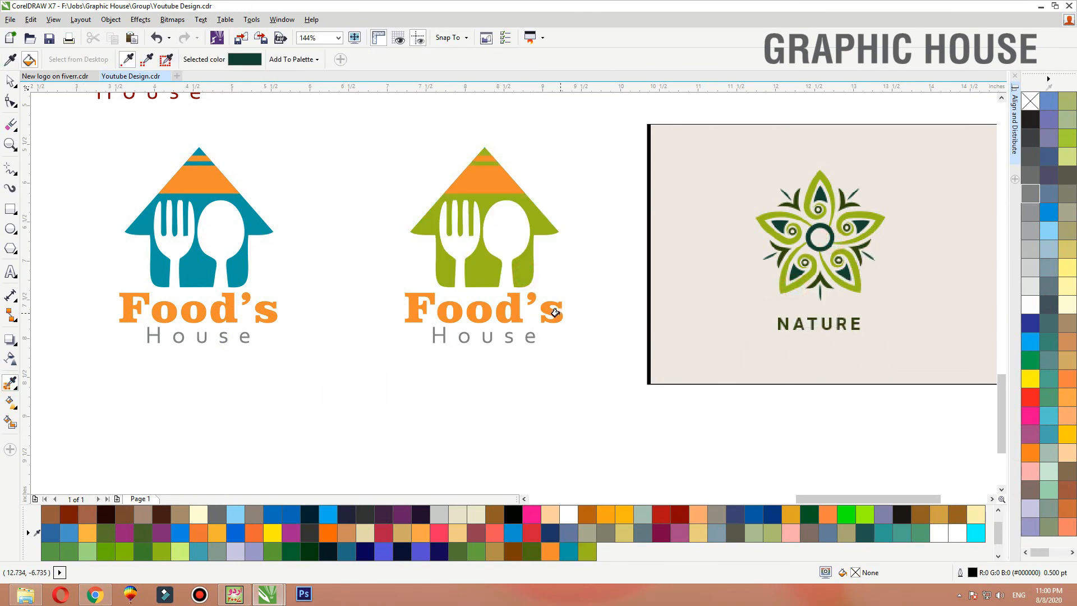
click(555, 317)
key(space)
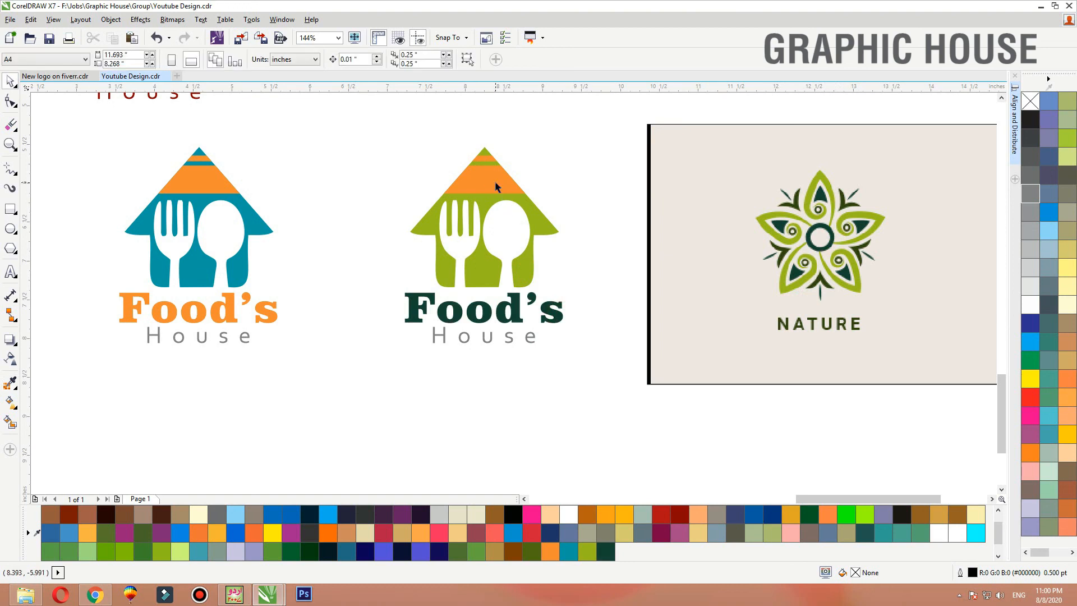
- Recolour the roof bars inside the light green house's PowerClip with dark green #134231 and finish editing the contents
double_click(497, 183)
click(606, 552)
ctrl+click(597, 356)
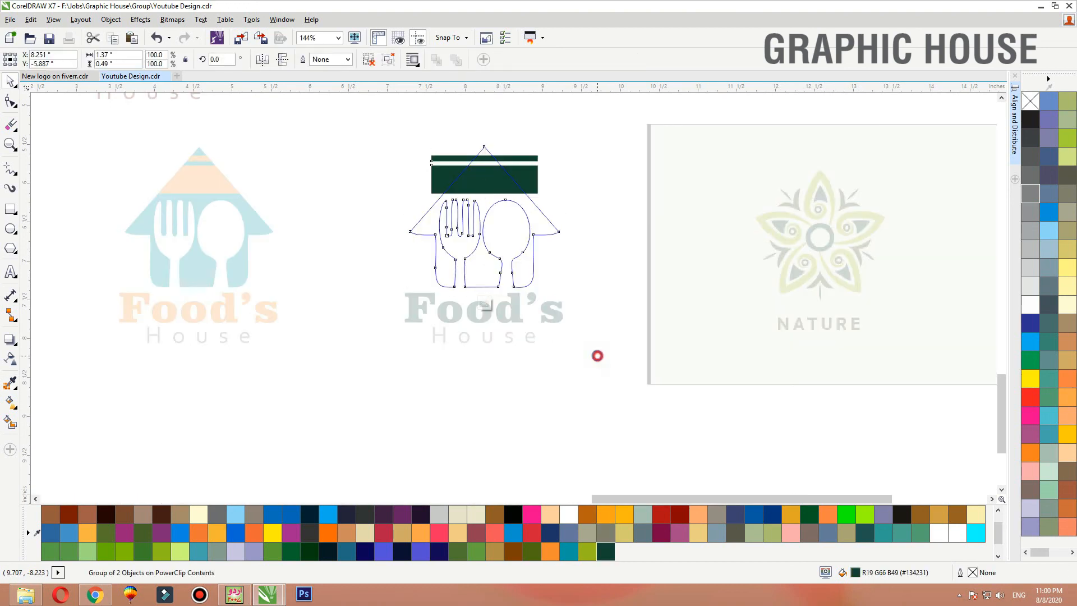
click(569, 374)
- Delete the pasted NATURE reference image
scroll(496, 383, down, 1)
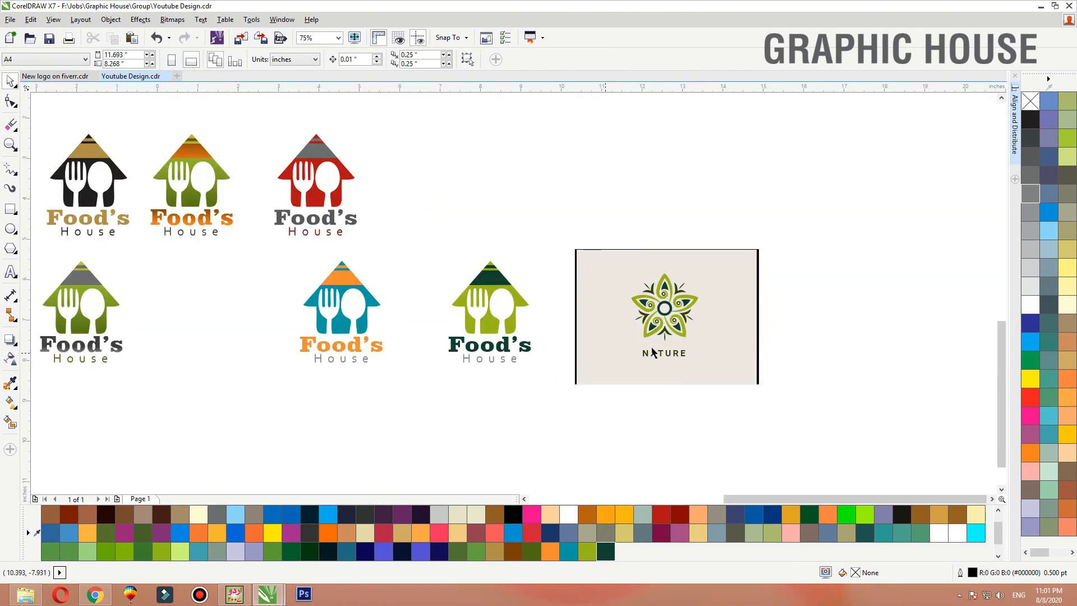
drag(682, 353, 667, 372)
key(Delete)
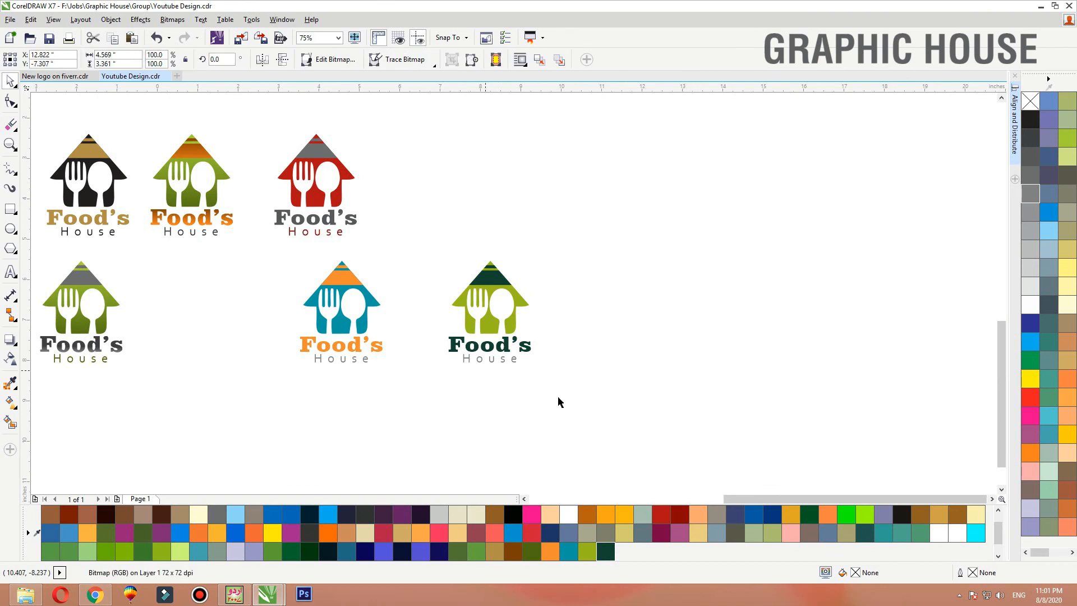
- Move the teal-and-orange and two-tone green logos together leftward to line up beneath the upper row of colour versions
drag(558, 394, 230, 219)
click(500, 230)
key(F4)
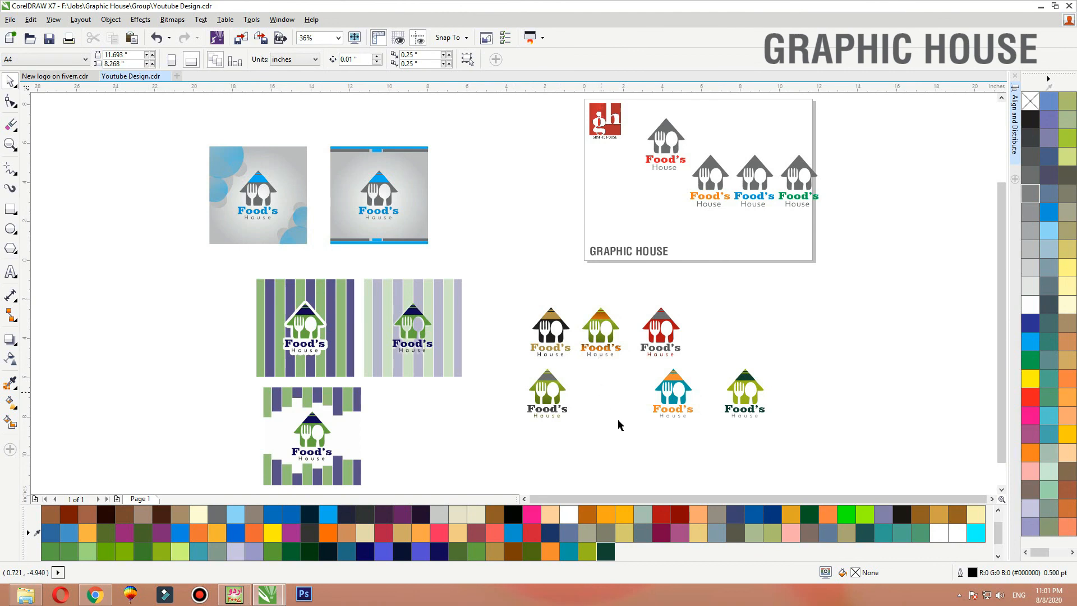
drag(621, 437, 796, 355)
drag(665, 388, 604, 393)
click(766, 376)
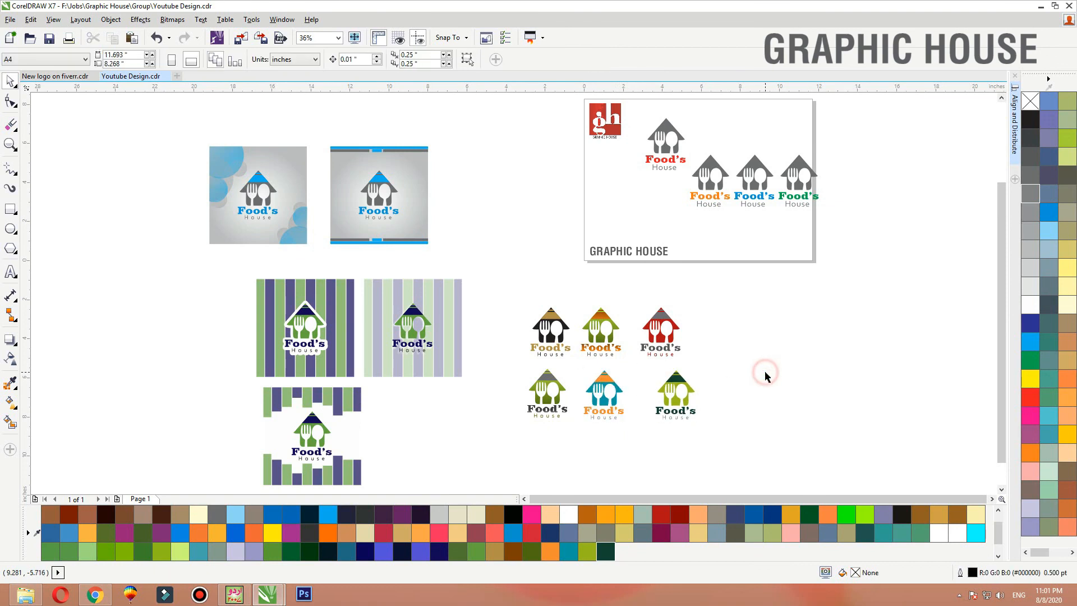
- Move the two-tone green logo leftward so it sits directly beneath the red-and-grey colour version
drag(742, 360, 651, 435)
drag(676, 393, 661, 393)
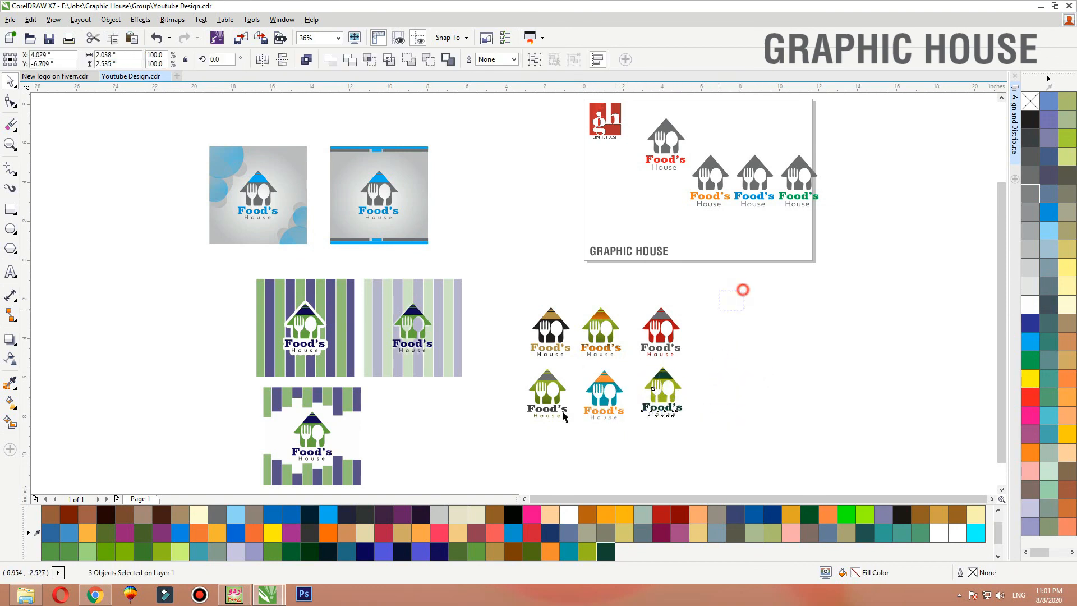
- Examine the six logo colour versions up close and in the overview alongside the square presentations
drag(564, 416, 503, 445)
key(shift+F2)
click(763, 292)
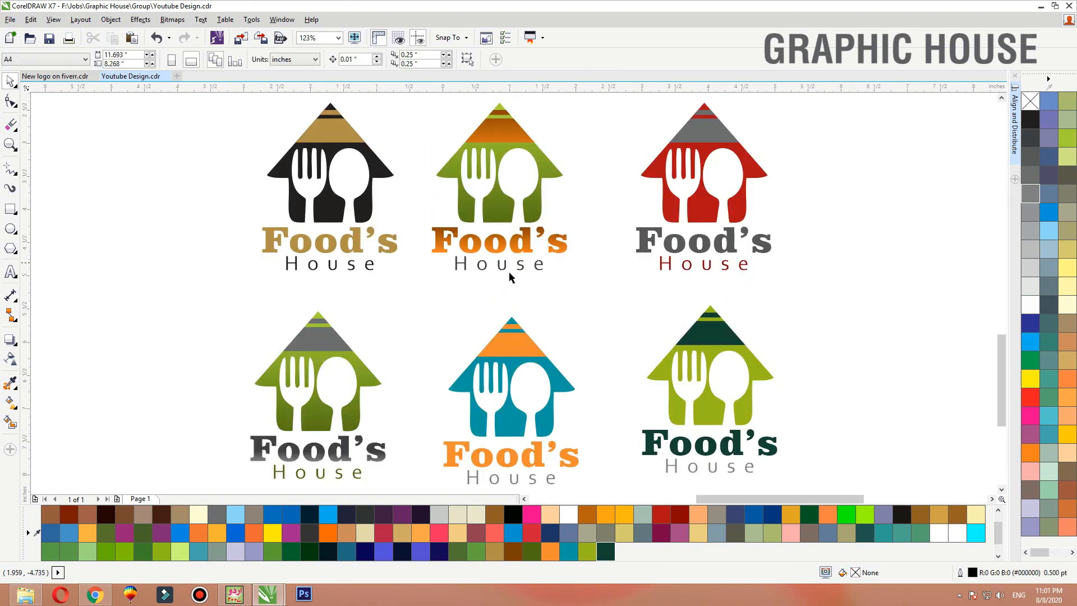
scroll(617, 339, down, 2)
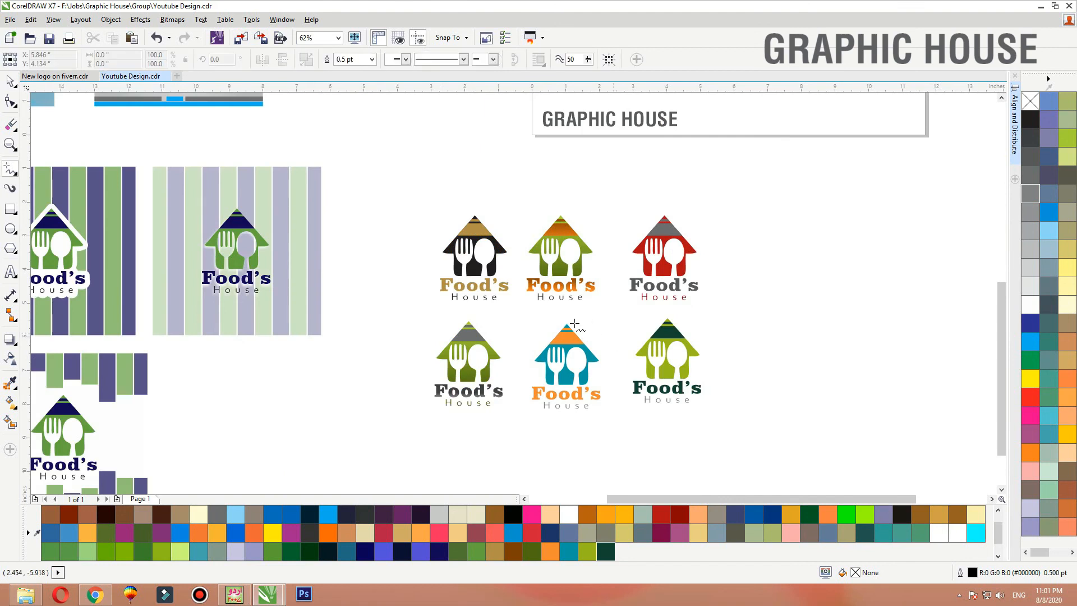
scroll(656, 448, down, 1)
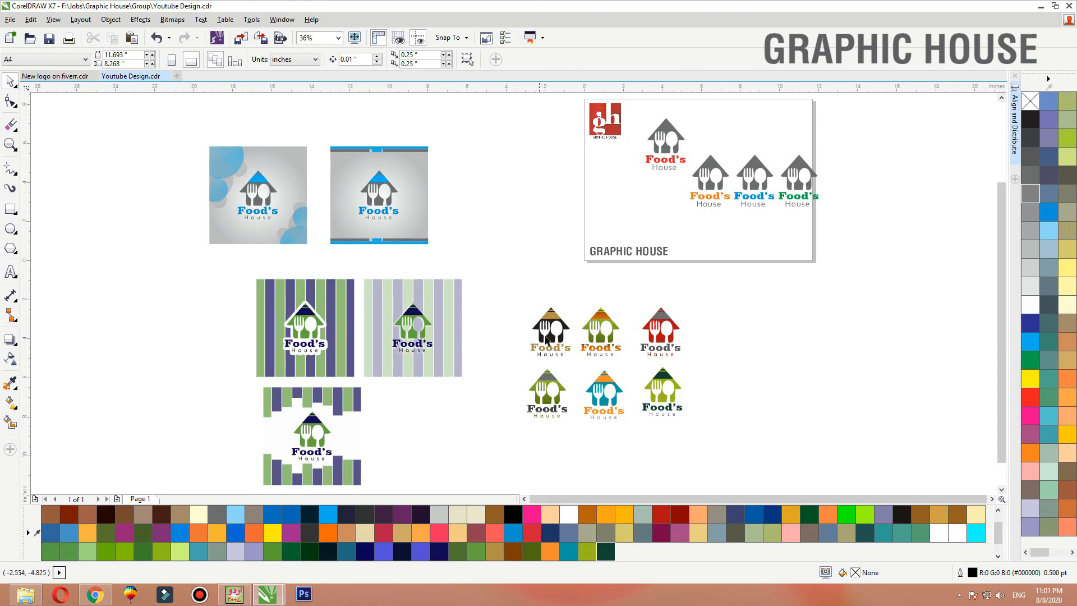
click(543, 345)
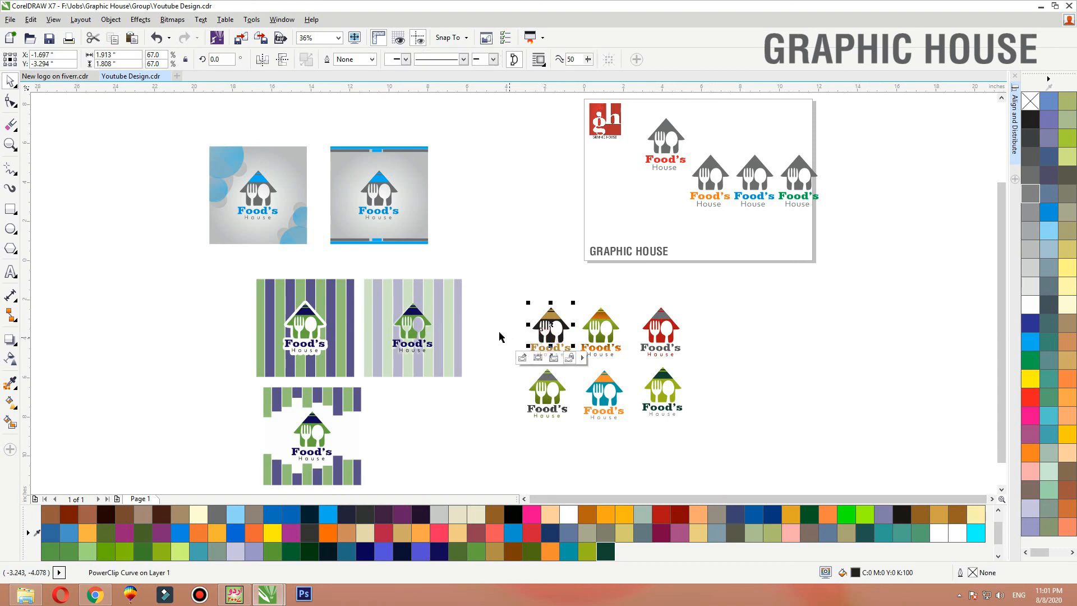
click(456, 322)
click(479, 276)
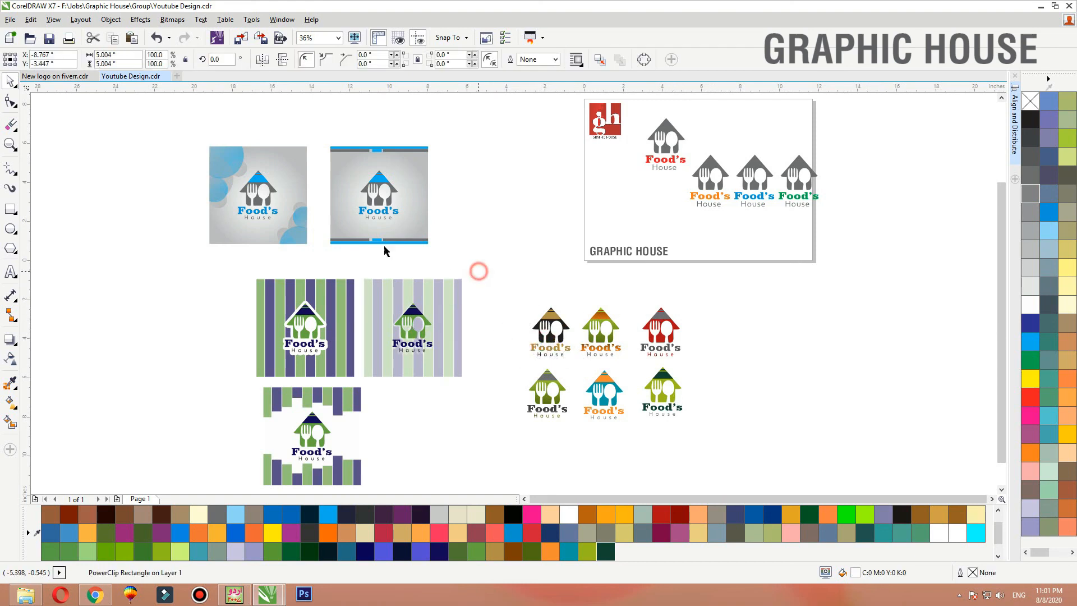